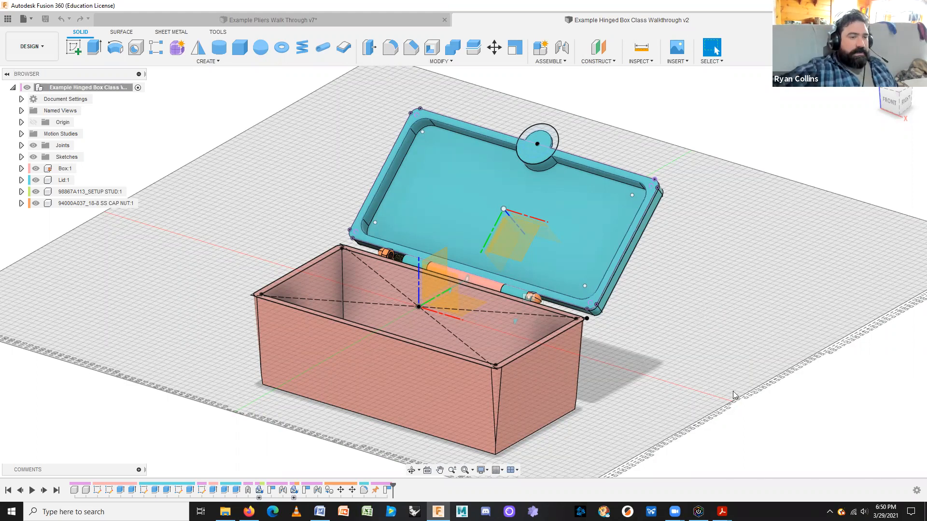
Swing the open lid down on its hinge to test the joint's motion, and revert it to its saved position.
{"action": "middle_click_drag", "start_coordinate": [708, 259], "coordinate": [415, 274], "text": "shift"}
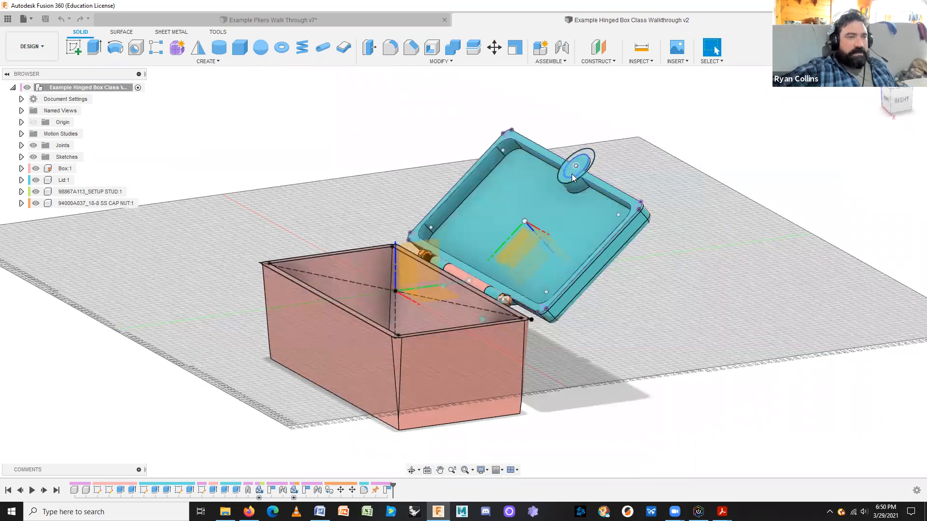
{"action": "left_click", "coordinate": [503, 180]}
{"action": "left_click", "coordinate": [638, 167]}
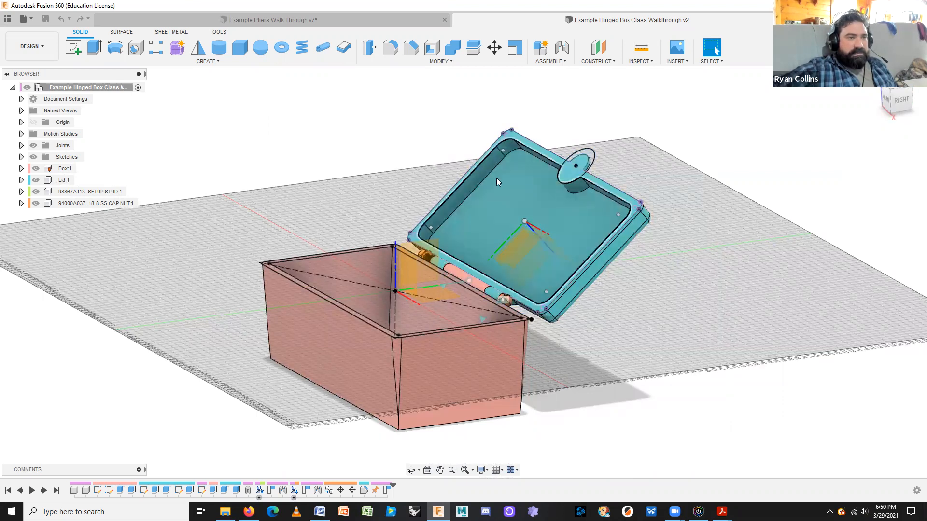
{"action": "left_click", "coordinate": [581, 162]}
{"action": "left_click", "coordinate": [582, 163]}
{"action": "left_click", "coordinate": [707, 183]}
{"action": "left_click_drag", "start_coordinate": [631, 219], "coordinate": [621, 365]}
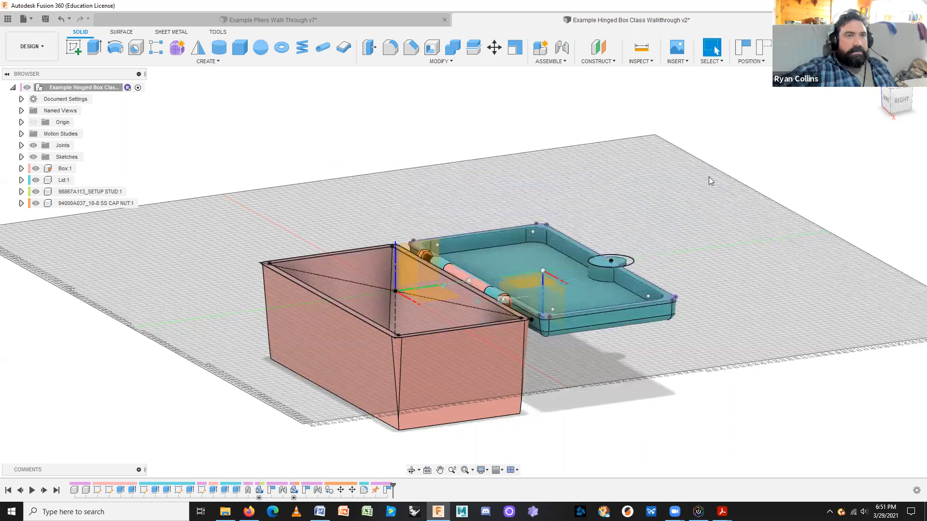
{"action": "left_click", "coordinate": [766, 46]}
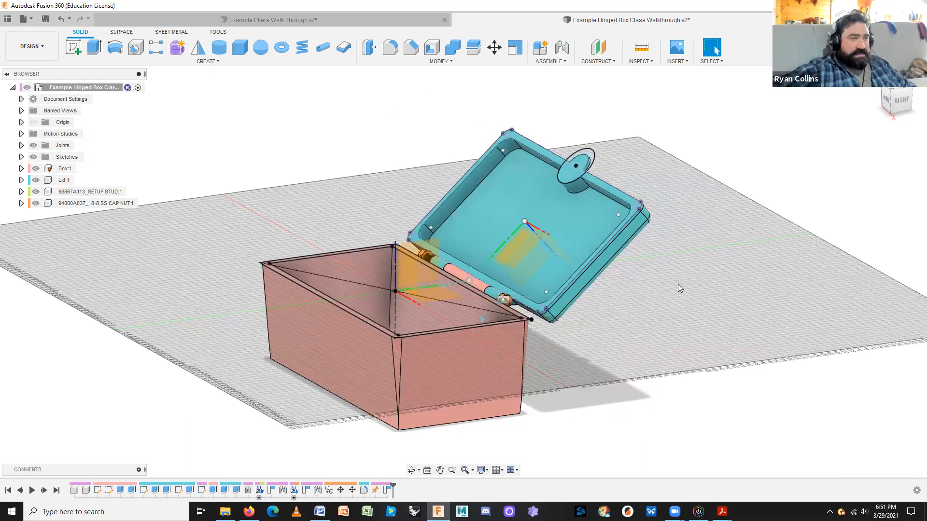
Swing the lid shut onto the box and view the closed hinge at the back.
{"action": "middle_click_drag", "start_coordinate": [673, 306], "coordinate": [651, 300], "text": "shift"}
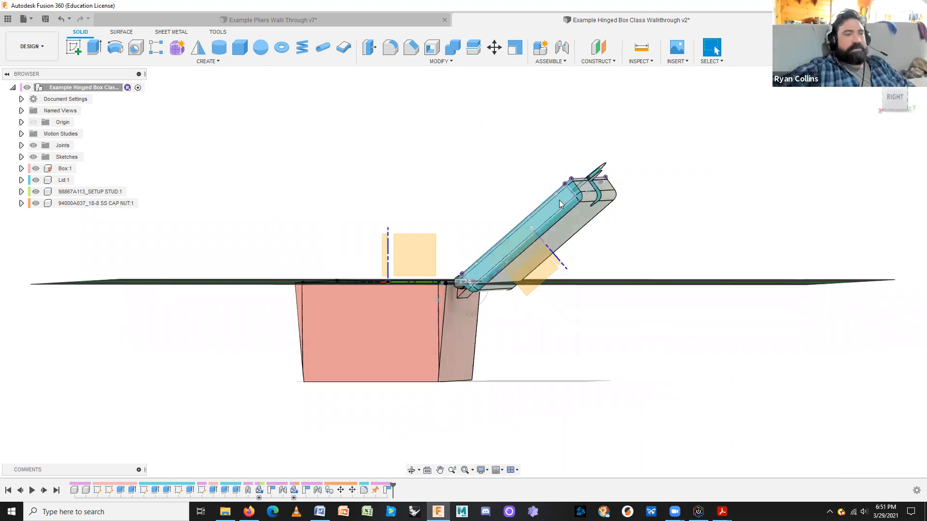
{"action": "left_click_drag", "start_coordinate": [559, 200], "coordinate": [230, 347]}
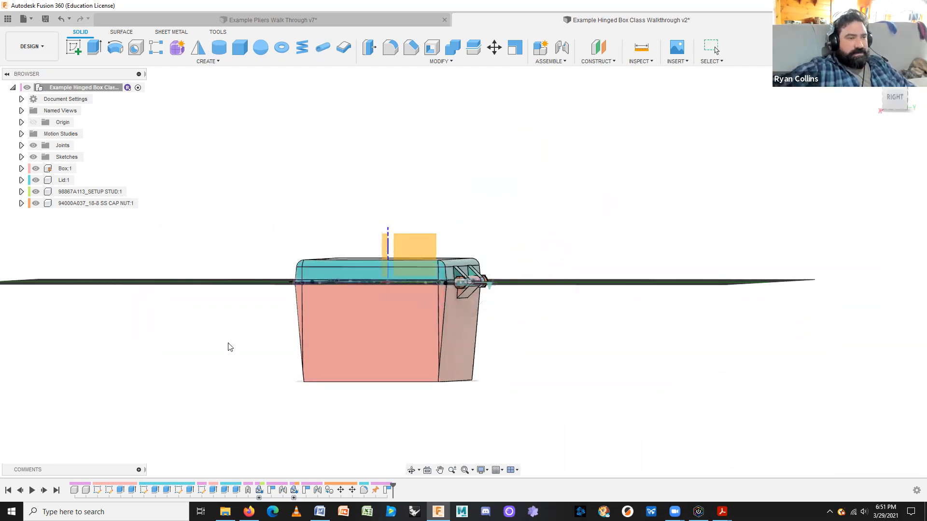
{"action": "scroll", "coordinate": [536, 316], "scroll_direction": "up", "scroll_amount": 6}
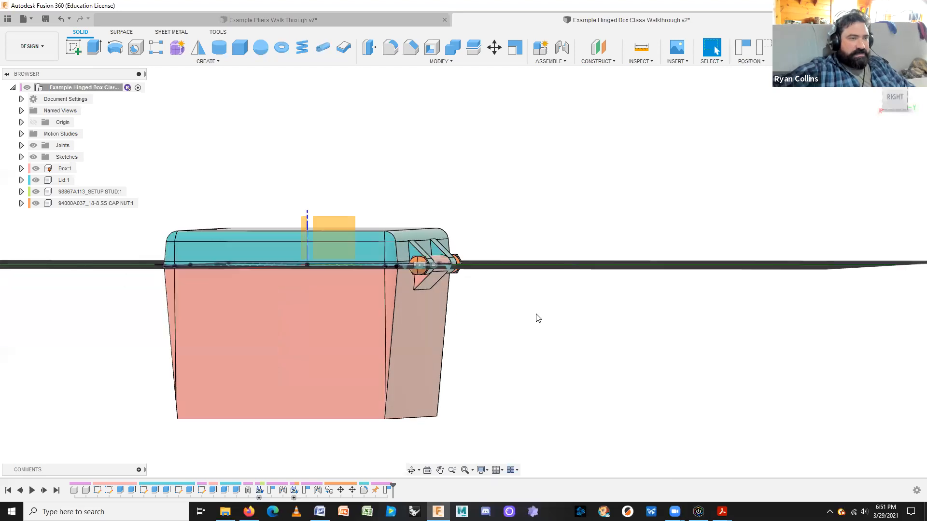
{"action": "middle_click_drag", "start_coordinate": [513, 285], "coordinate": [404, 304], "text": "shift"}
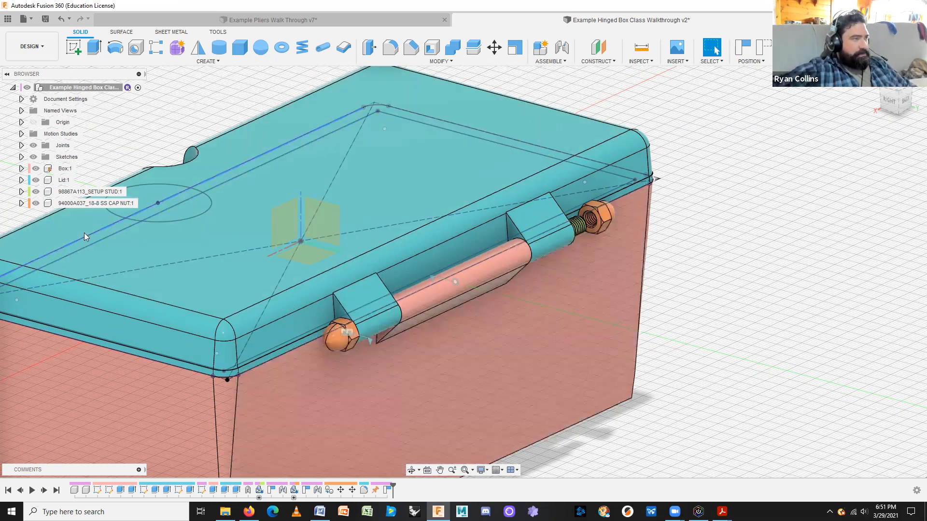
Hide the cap nut and setup stud components and inspect the hinge hole in the right side view.
{"action": "left_click", "coordinate": [36, 203]}
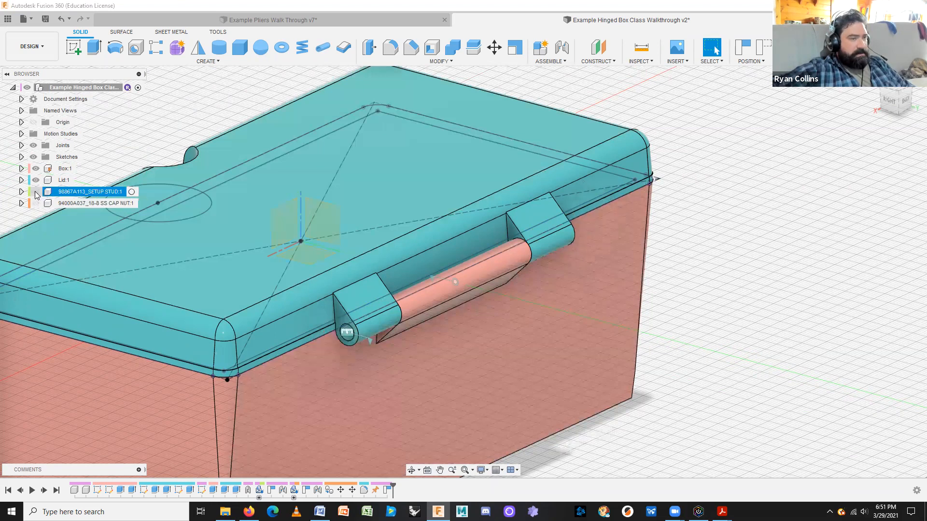
{"action": "left_click", "coordinate": [36, 192]}
{"action": "middle_click_drag", "start_coordinate": [427, 339], "coordinate": [441, 336], "text": "shift"}
{"action": "scroll", "coordinate": [497, 341], "scroll_direction": "up", "scroll_amount": 5}
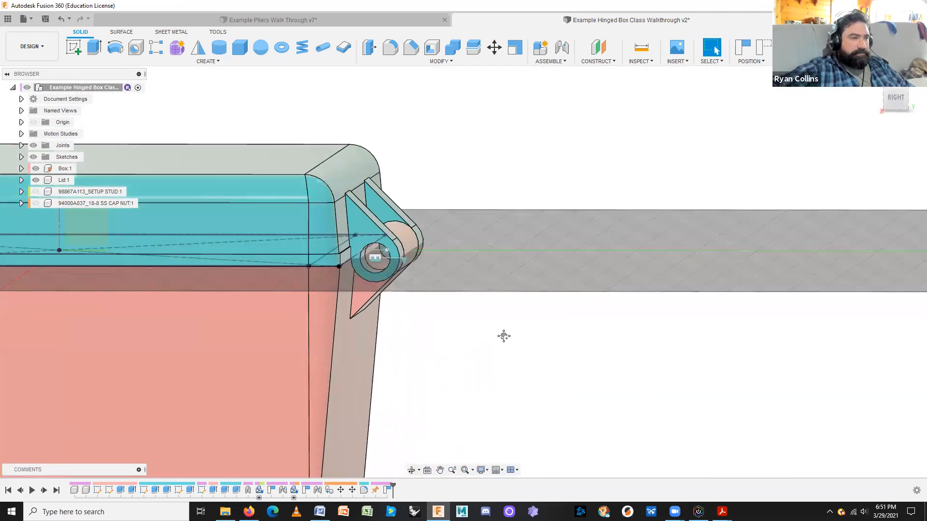
{"action": "left_click", "coordinate": [893, 99]}
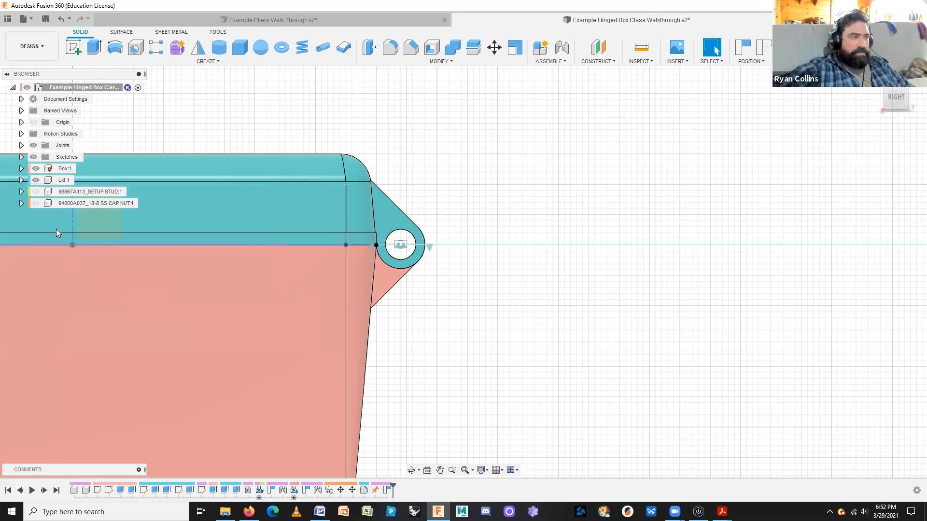
Show the setup stud and cap nut components again and inspect the assembled hinge.
{"action": "left_click", "coordinate": [29, 194]}
{"action": "left_click", "coordinate": [36, 191]}
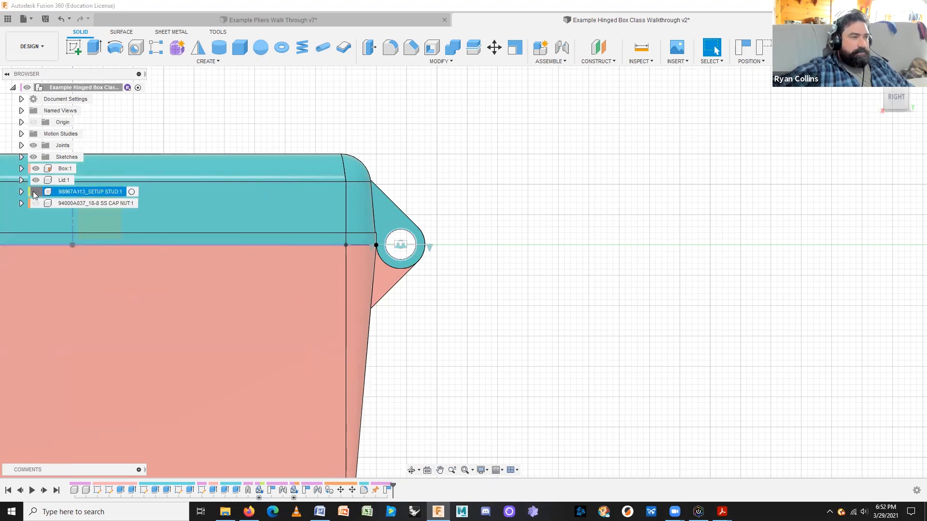
{"action": "middle_click_drag", "start_coordinate": [573, 282], "coordinate": [546, 291], "text": "shift"}
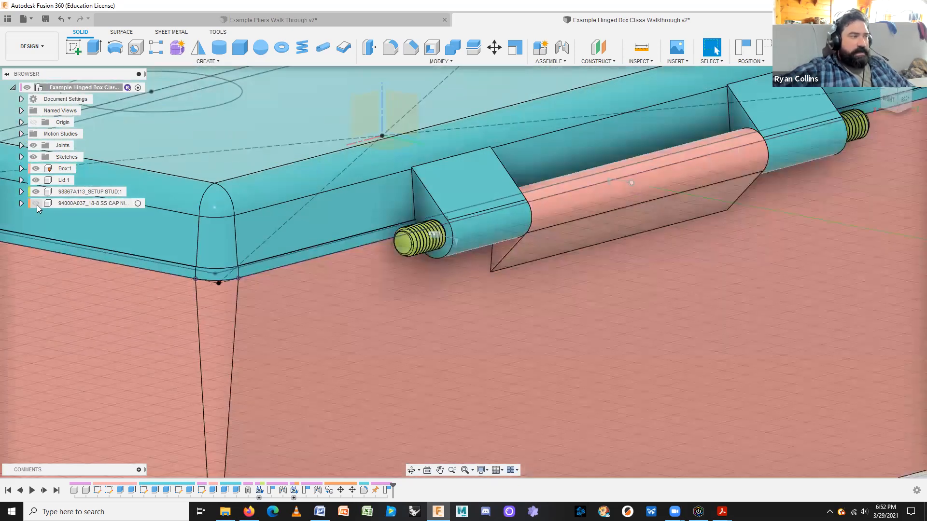
{"action": "left_click", "coordinate": [36, 204]}
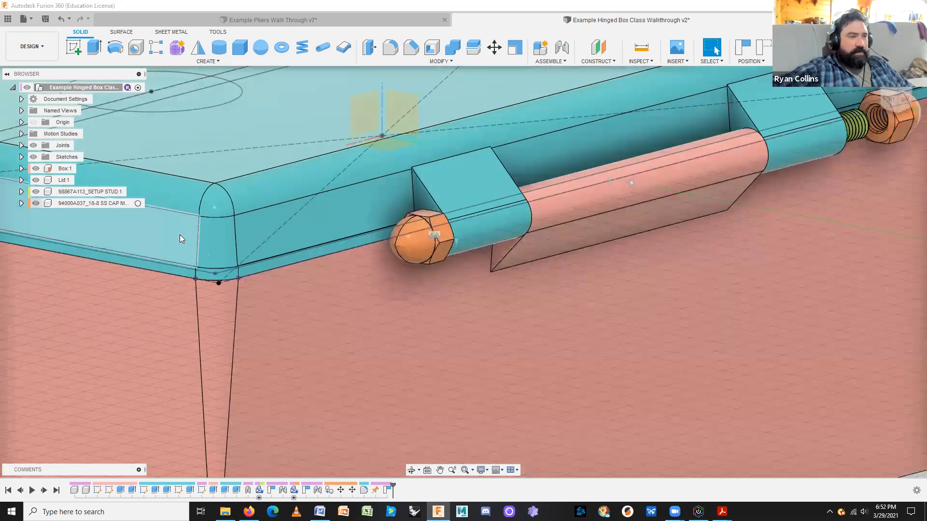
{"action": "middle_click_drag", "start_coordinate": [572, 344], "coordinate": [444, 372]}
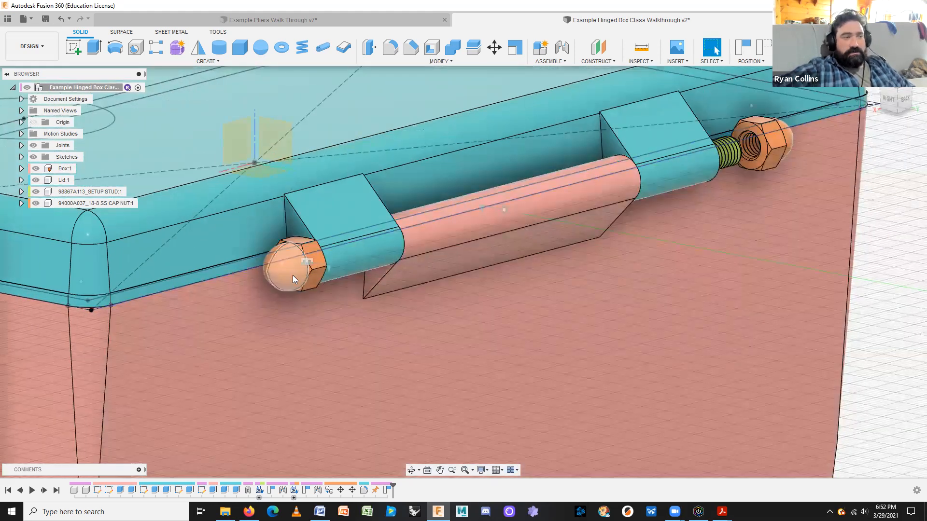
Examine the closed box from its front, thumb-notch and hinge sides.
{"action": "scroll", "coordinate": [333, 378], "scroll_direction": "down", "scroll_amount": 8}
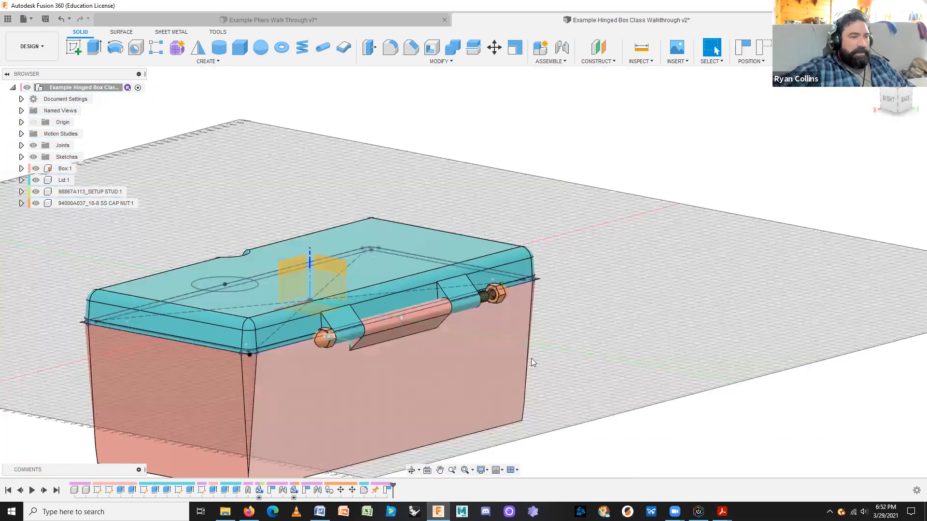
{"action": "middle_click_drag", "start_coordinate": [531, 358], "coordinate": [389, 242], "text": "shift"}
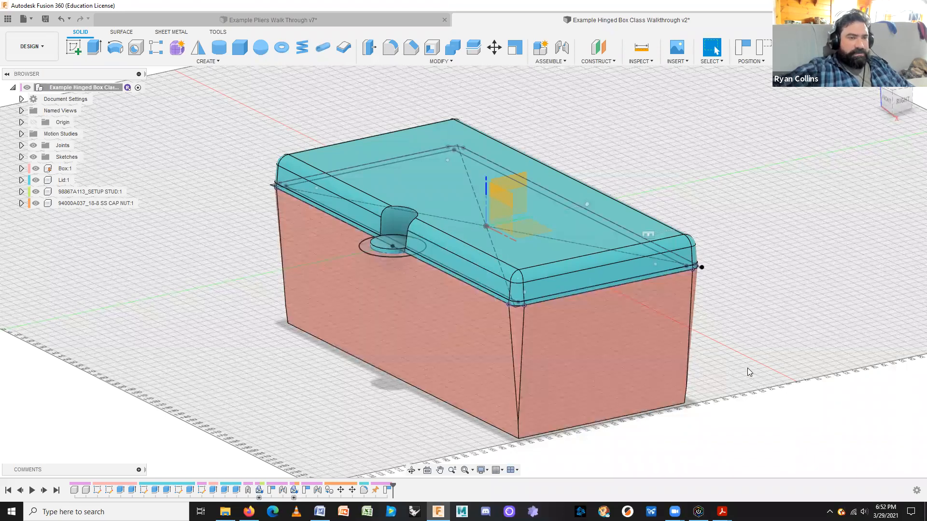
{"action": "middle_click_drag", "start_coordinate": [763, 367], "coordinate": [810, 199], "text": "shift"}
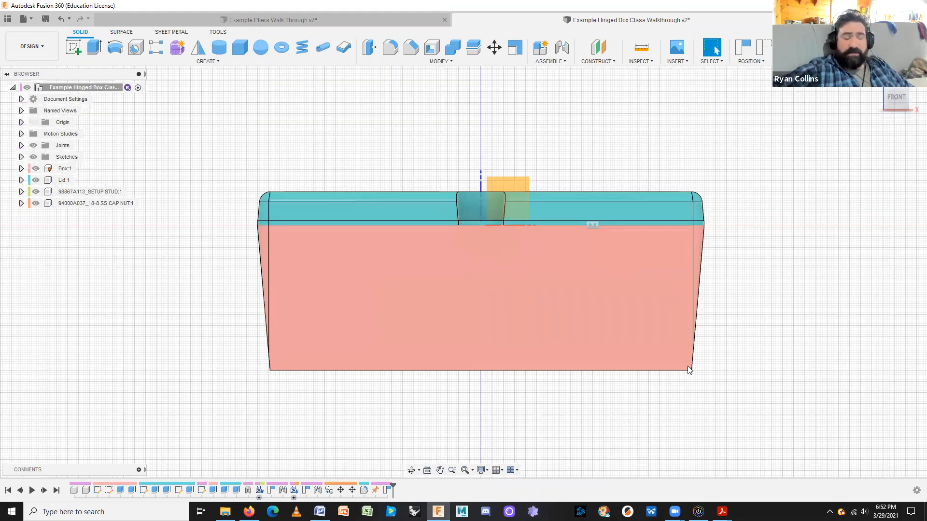
{"action": "middle_click_drag", "start_coordinate": [726, 291], "coordinate": [575, 273], "text": "shift"}
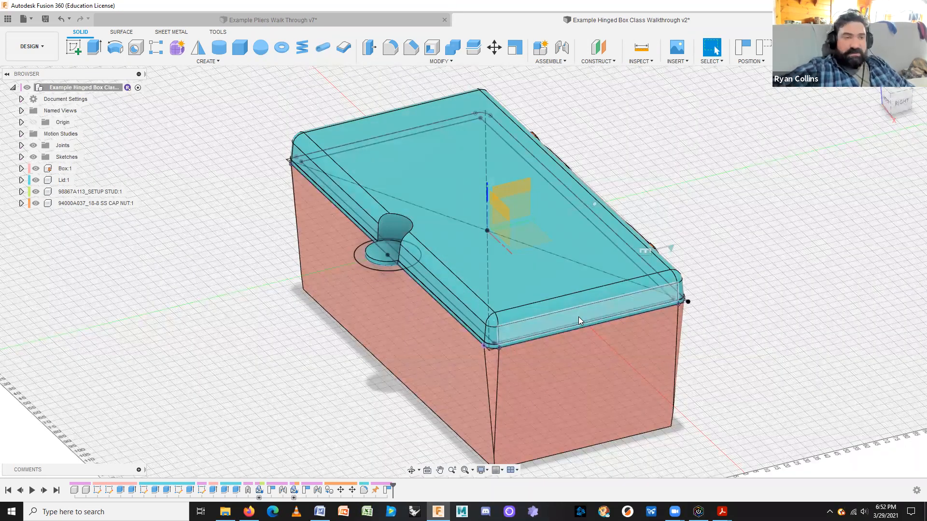
{"action": "middle_click_drag", "start_coordinate": [749, 306], "coordinate": [387, 241], "text": "shift"}
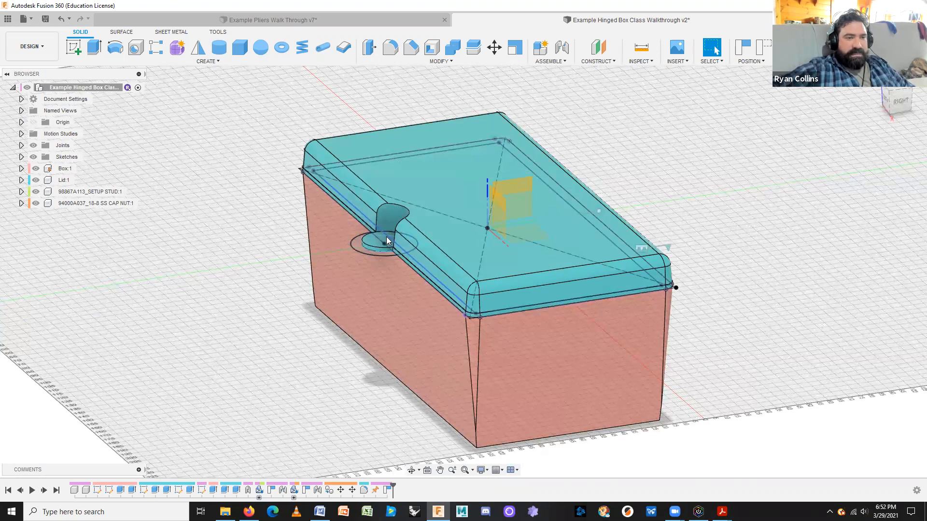
{"action": "middle_click_drag", "start_coordinate": [817, 296], "coordinate": [542, 282], "text": "shift"}
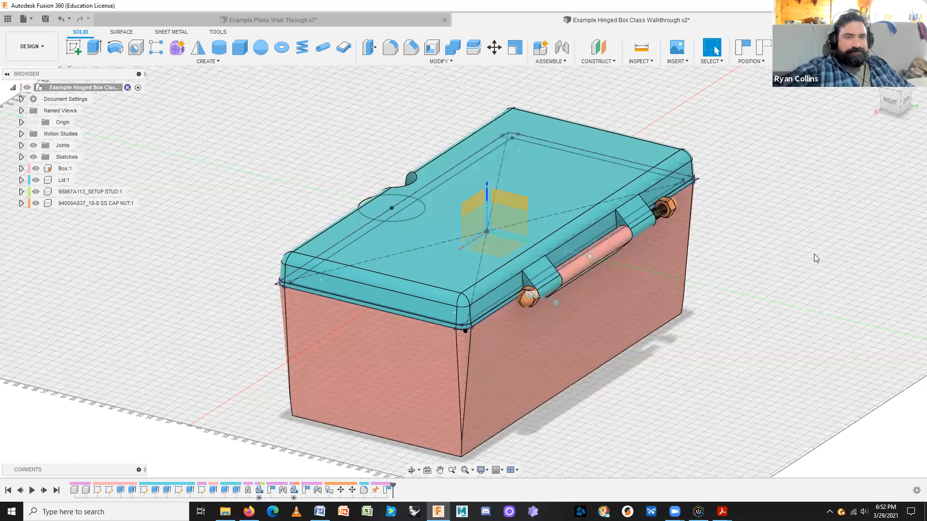
Revert the lid to its saved open position and restore the home view.
{"action": "left_click", "coordinate": [768, 46]}
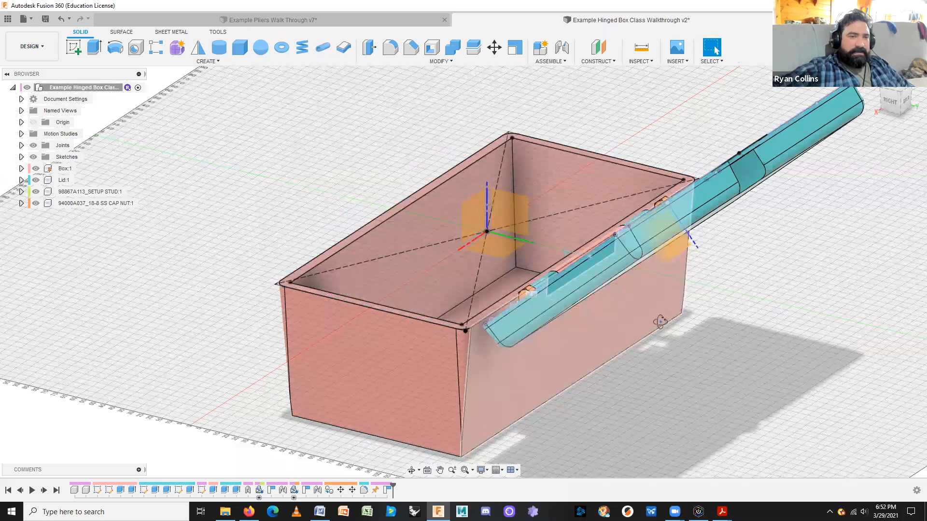
{"action": "middle_click_drag", "start_coordinate": [726, 317], "coordinate": [811, 308], "text": "shift"}
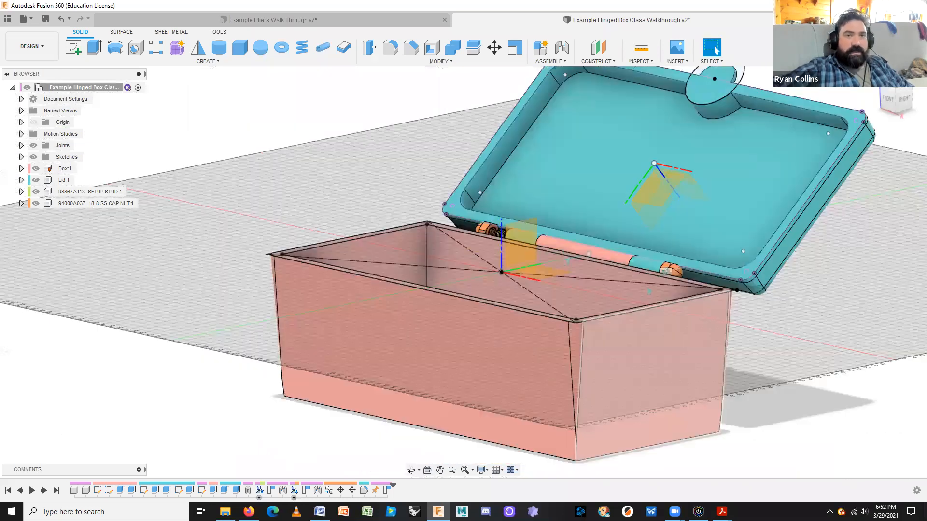
{"action": "left_click", "coordinate": [873, 79]}
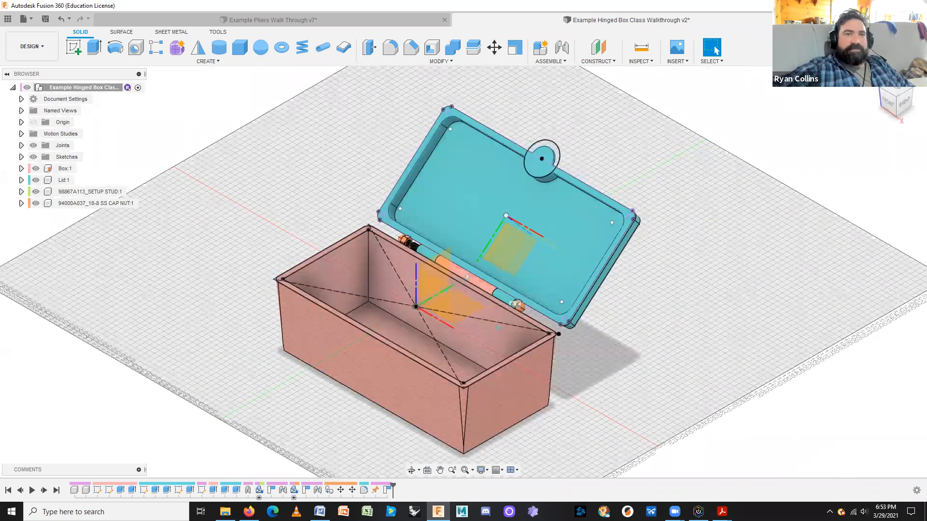
Create a new design and save it as "Example-Hinge Lid Box" in the Spring 2021-BSU ARTS299 3D Printing location.
{"action": "key", "text": "ctrl+n"}
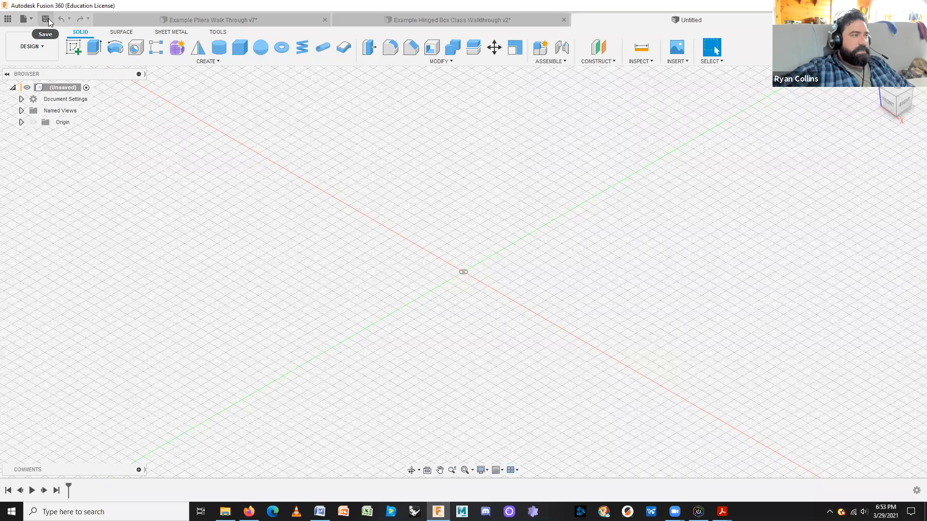
{"action": "left_click", "coordinate": [47, 19]}
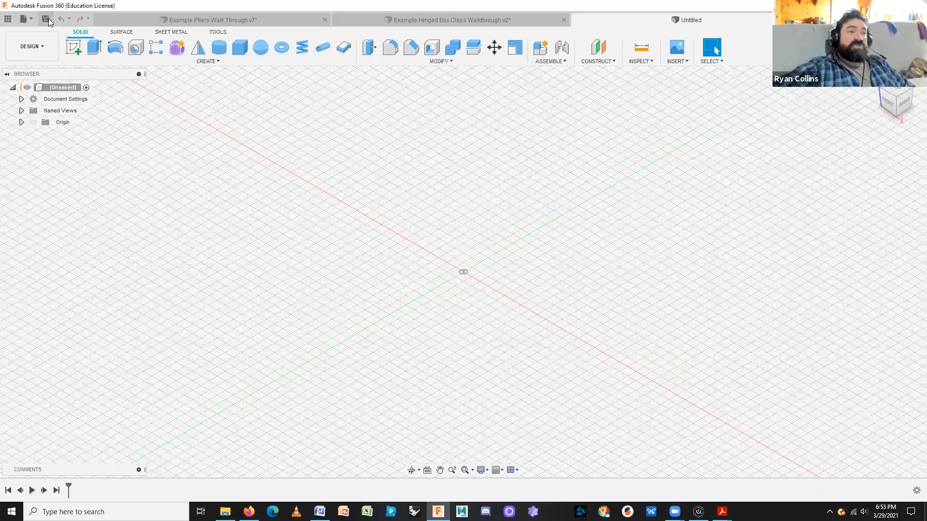
{"action": "type", "text": "Example-Hinge Li"}
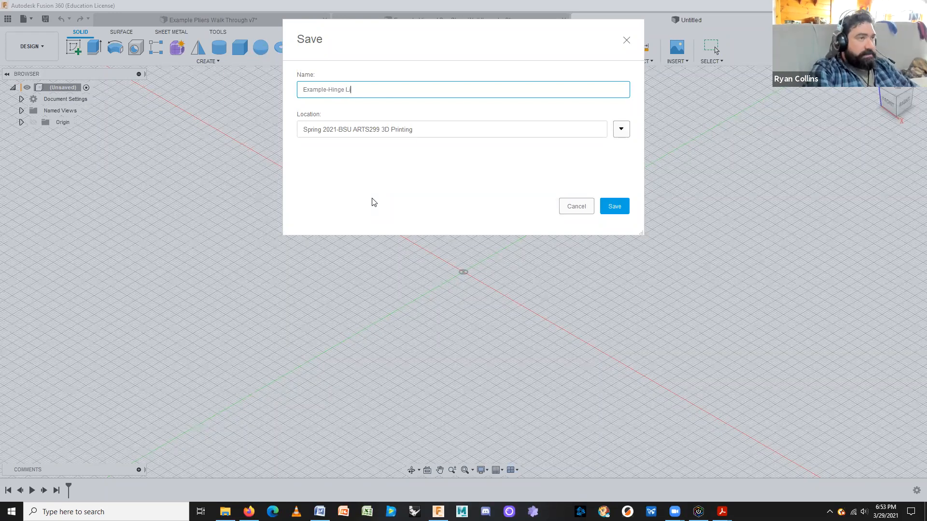
{"action": "type", "text": "d Box"}
{"action": "key", "text": "Return"}
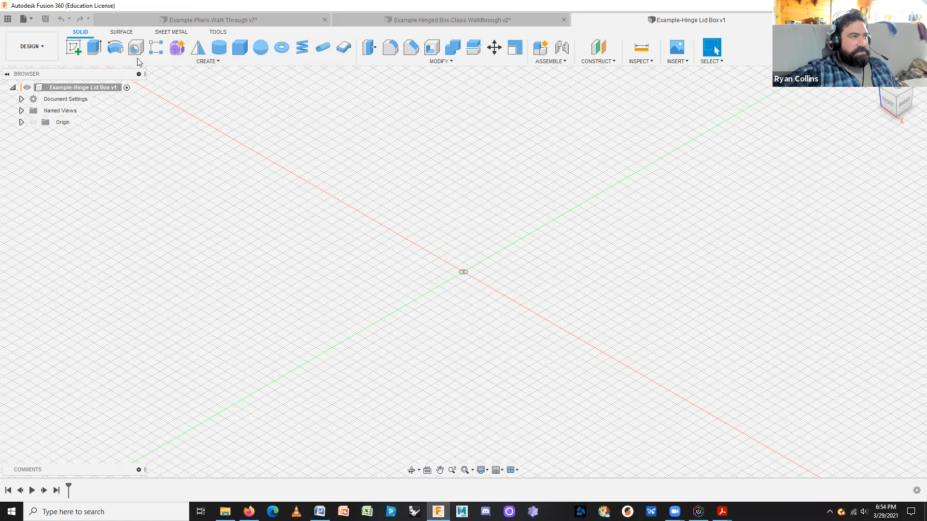
Create a cylinder body 10 mm in diameter and 150 mm long on the front plane, centred on the red axis about 20 mm from the origin.
{"action": "left_click", "coordinate": [220, 51]}
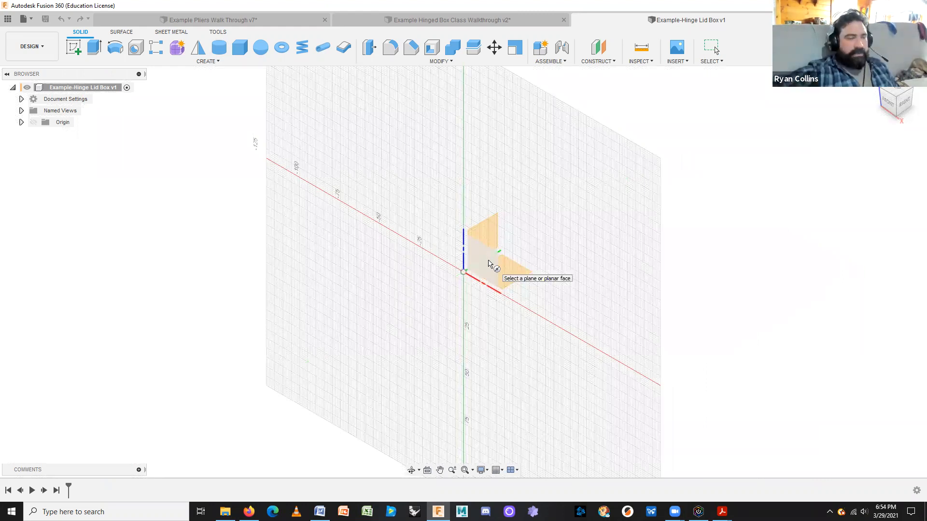
{"action": "left_click", "coordinate": [489, 263]}
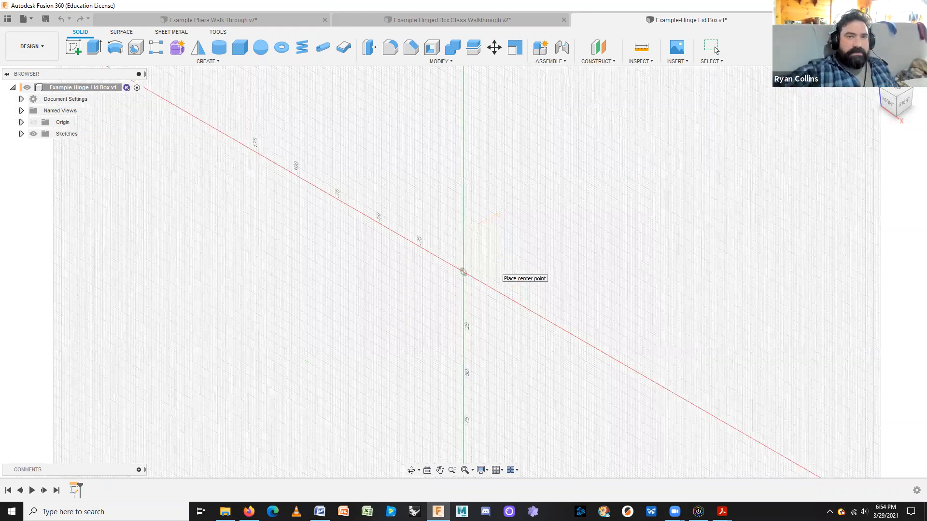
{"action": "mouse_move", "coordinate": [887, 102]}
{"action": "left_mouse_down"}
{"action": "mouse_move", "coordinate": [829, 145]}
{"action": "mouse_move", "coordinate": [554, 230]}
{"action": "mouse_move", "coordinate": [467, 273]}
{"action": "left_mouse_up"}
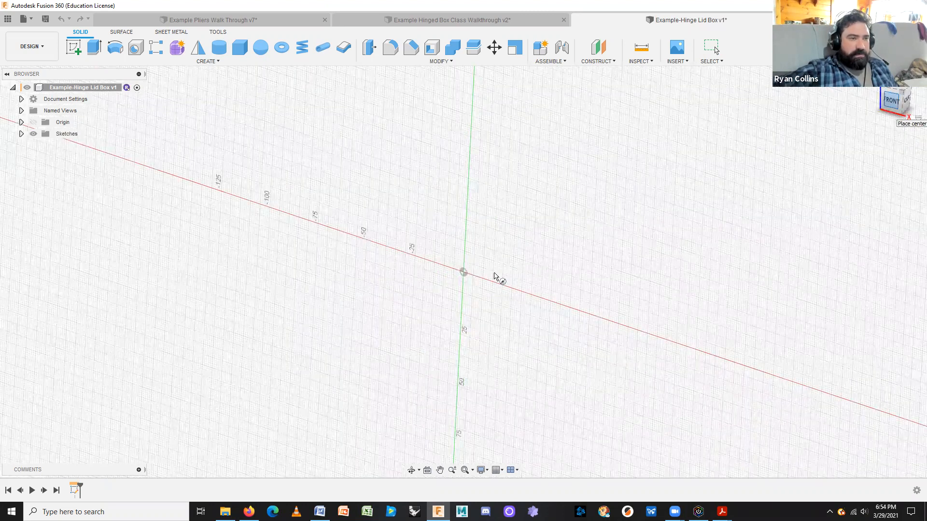
{"action": "left_click", "coordinate": [487, 273]}
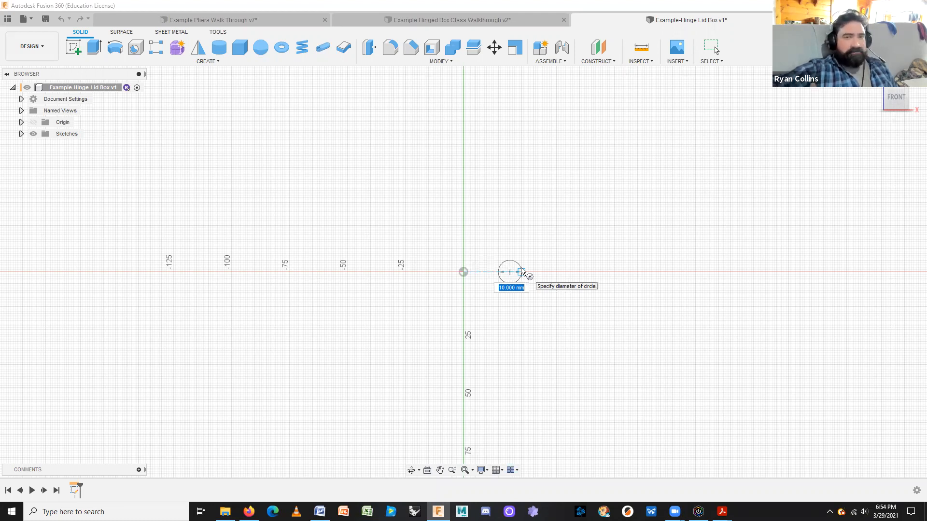
{"action": "type", "text": "10"}
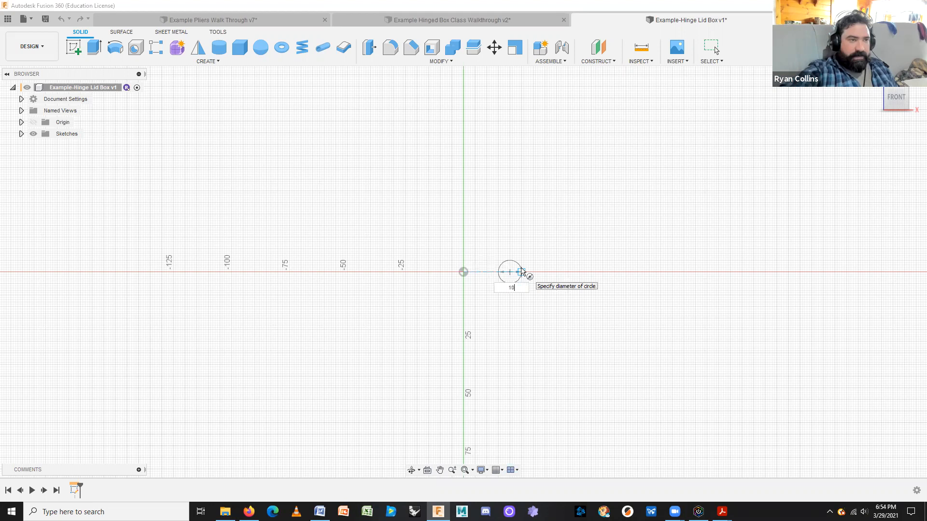
{"action": "key", "text": "Return"}
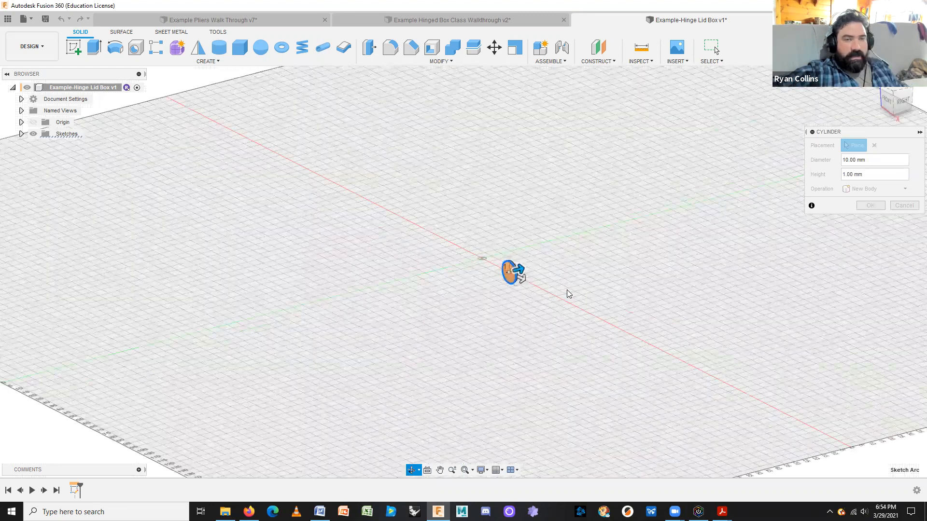
{"action": "type", "text": "150"}
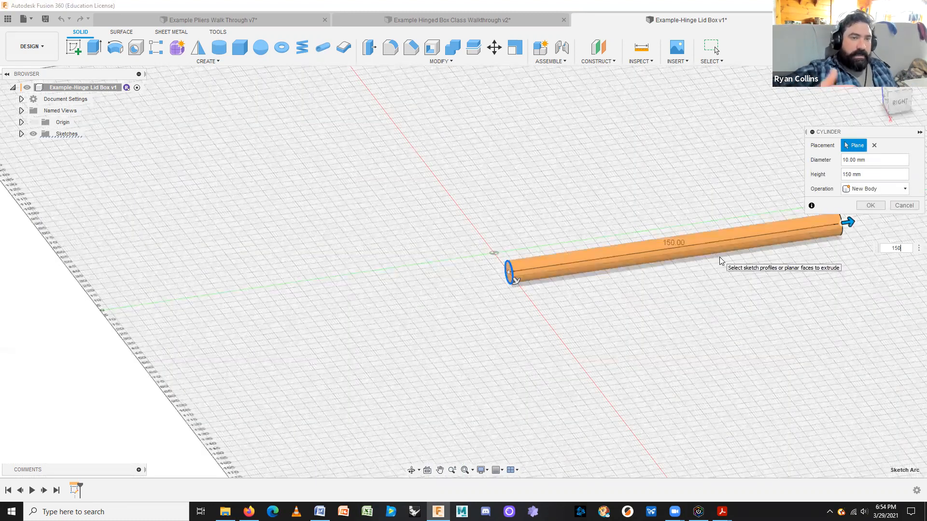
{"action": "middle_click_drag", "start_coordinate": [648, 322], "coordinate": [519, 285]}
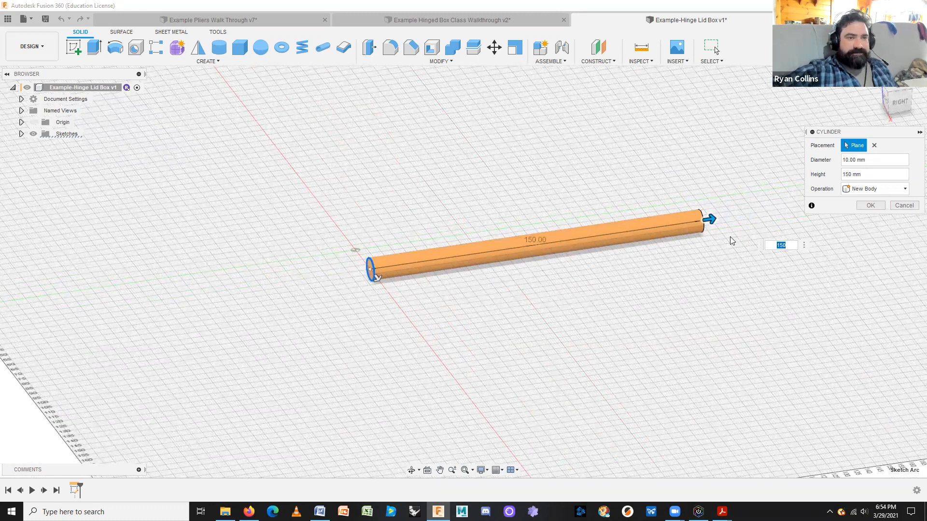
{"action": "left_click", "coordinate": [867, 204]}
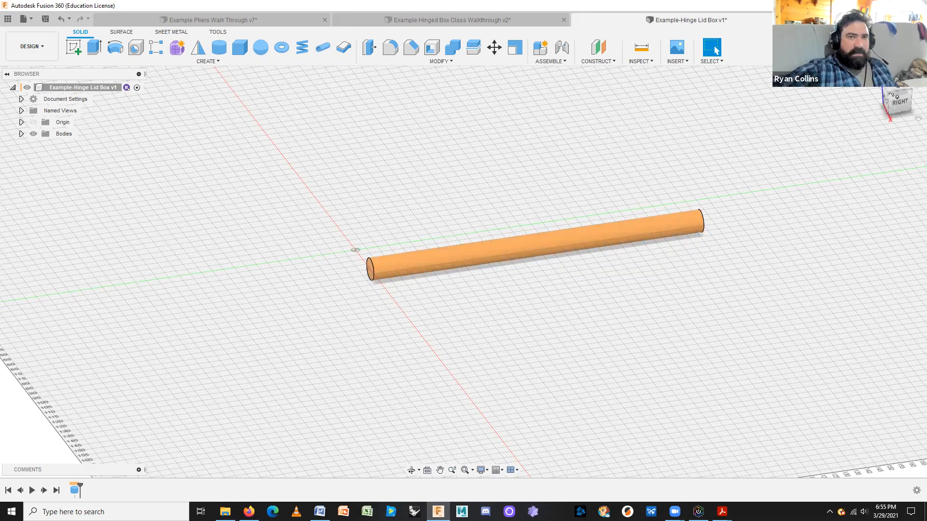
Move the cylinder body by a Z distance of -75 mm so its length is centred about the origin.
{"action": "middle_click_drag", "start_coordinate": [571, 276], "coordinate": [603, 288], "text": "shift"}
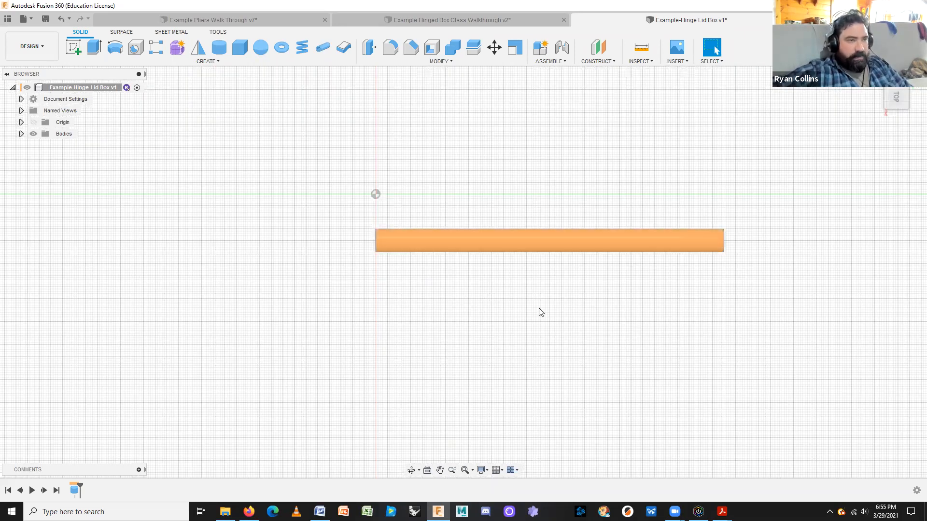
{"action": "key", "text": "m"}
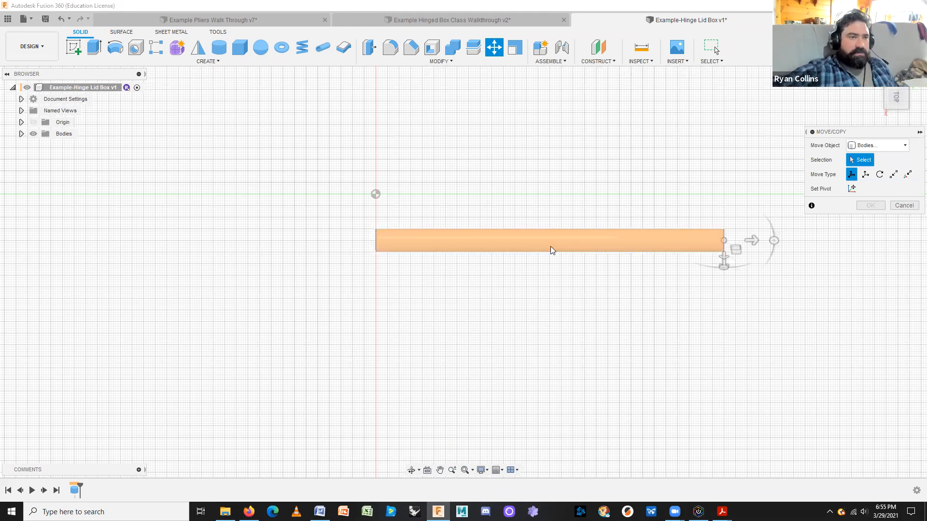
{"action": "left_click", "coordinate": [552, 250]}
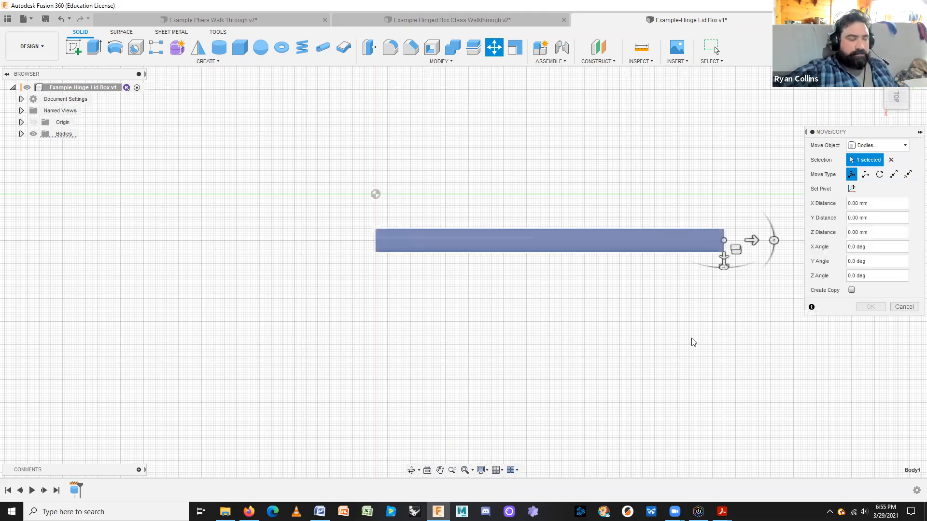
{"action": "middle_click_drag", "start_coordinate": [654, 336], "coordinate": [661, 256], "text": "shift"}
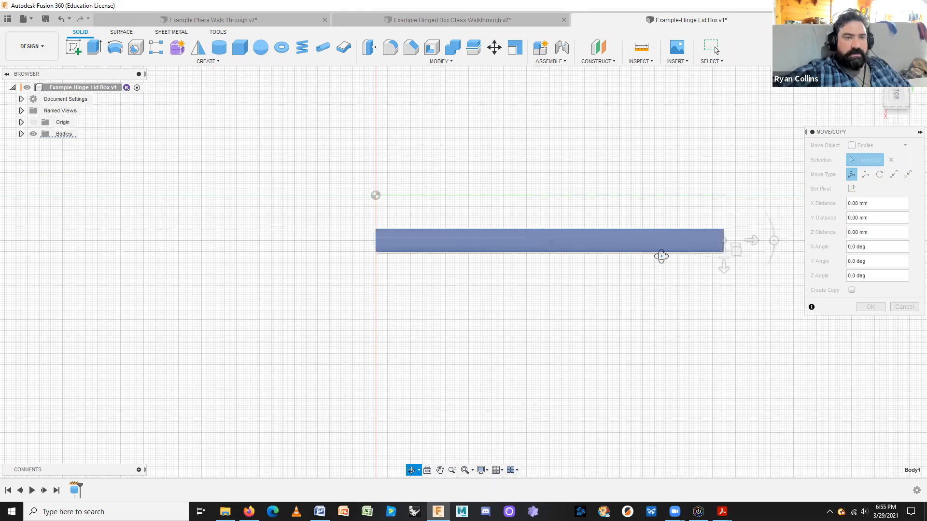
{"action": "left_click", "coordinate": [889, 103]}
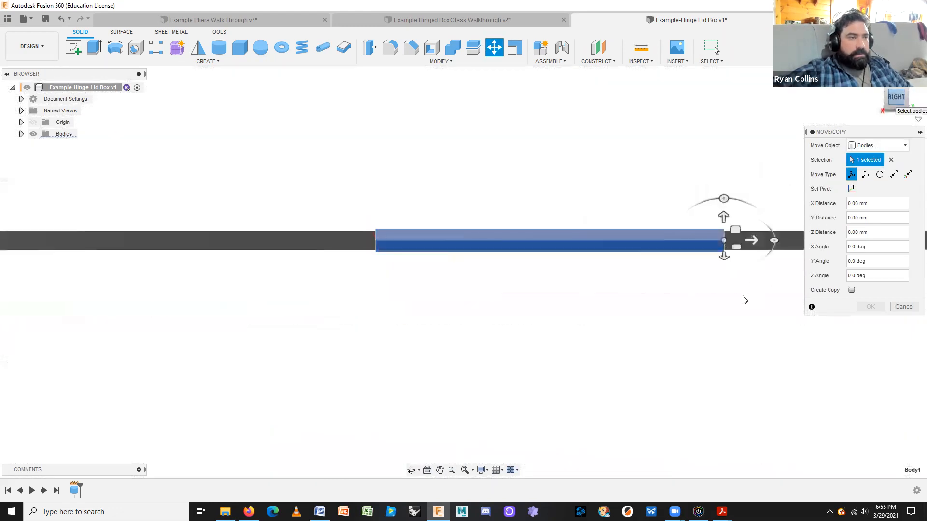
{"action": "left_click_drag", "start_coordinate": [559, 243], "coordinate": [585, 240]}
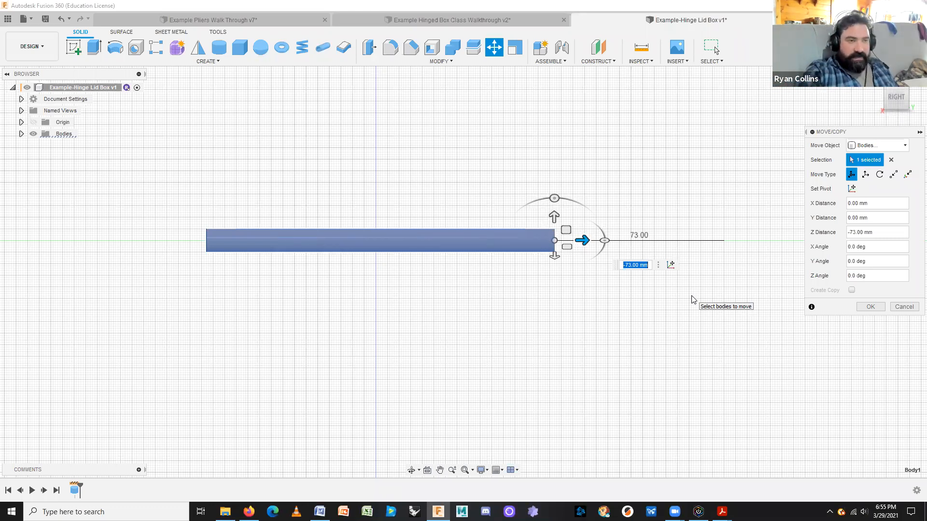
{"action": "type", "text": "-75"}
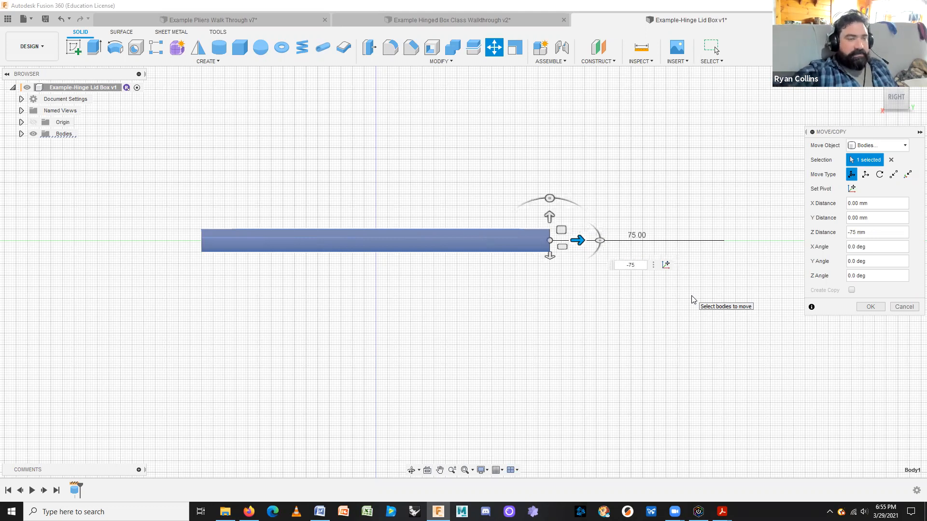
{"action": "key", "text": "Return"}
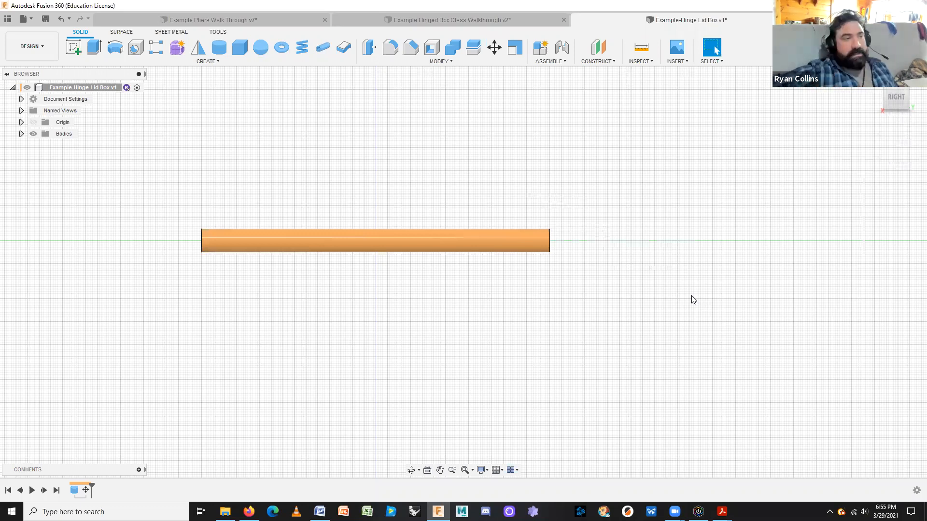
{"action": "middle_click_drag", "start_coordinate": [584, 306], "coordinate": [586, 341], "text": "shift"}
{"action": "left_click", "coordinate": [894, 98]}
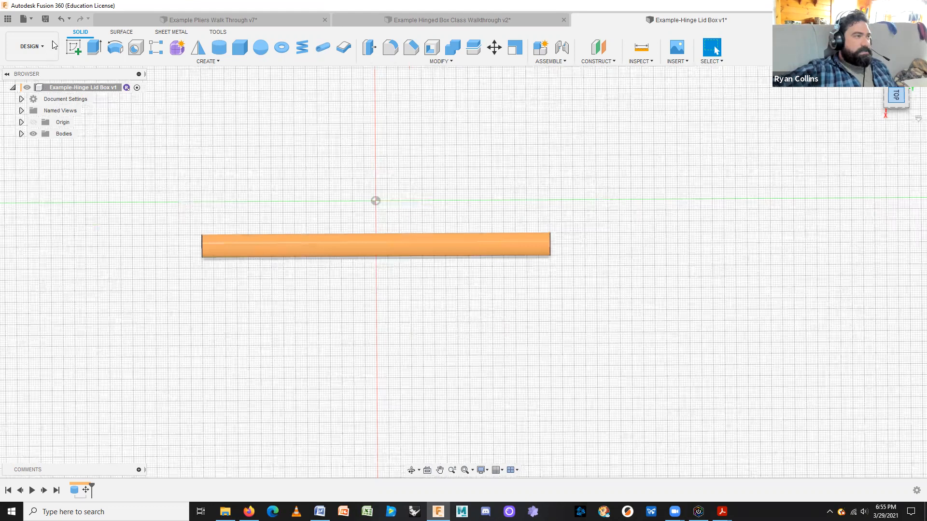
{"action": "left_click", "coordinate": [70, 47]}
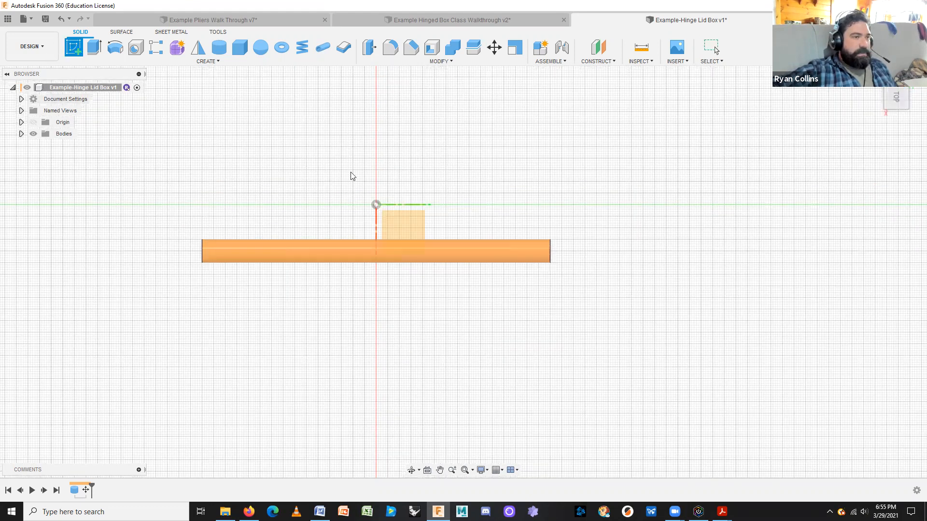
{"action": "left_click", "coordinate": [412, 226]}
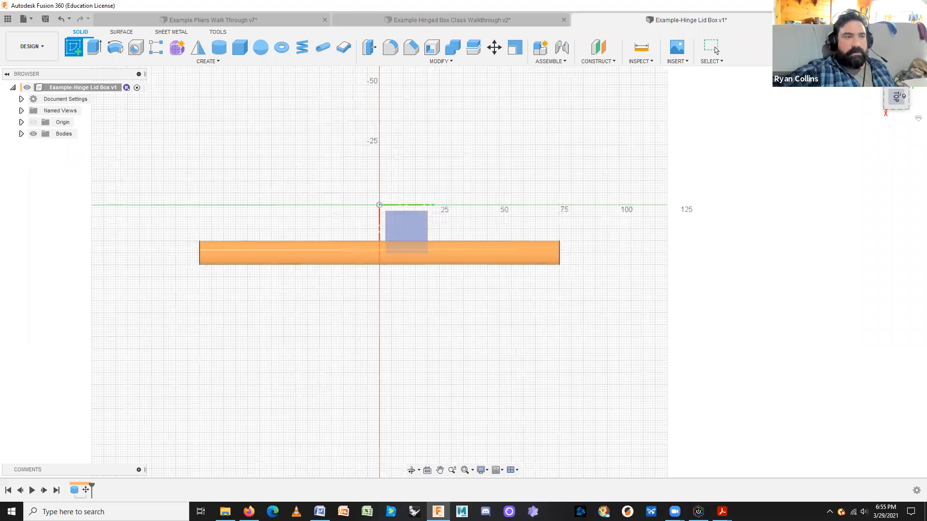
{"action": "left_click", "coordinate": [877, 83]}
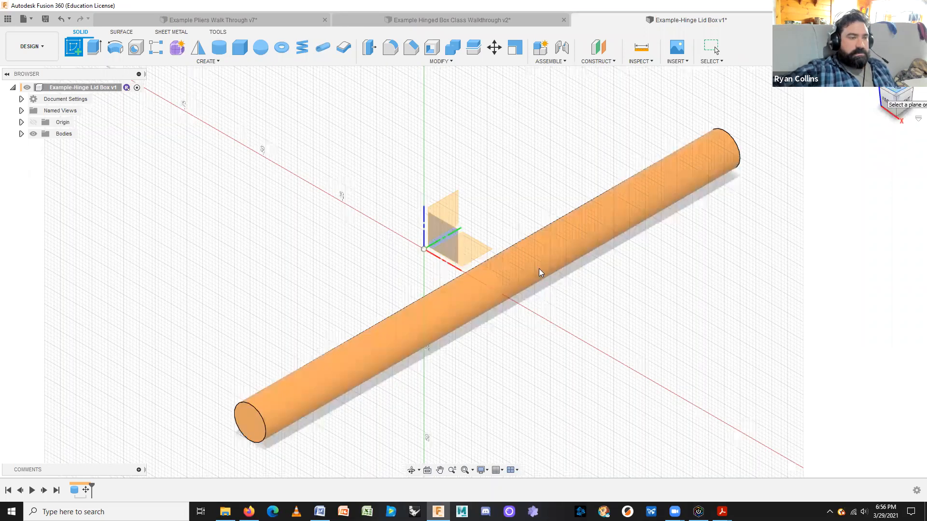
{"action": "left_click", "coordinate": [517, 241]}
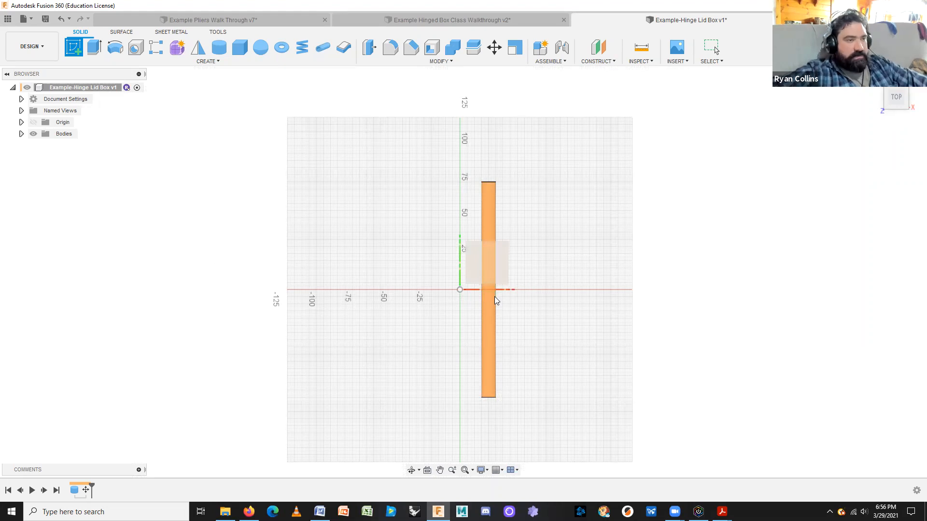
{"action": "key", "text": "Escape"}
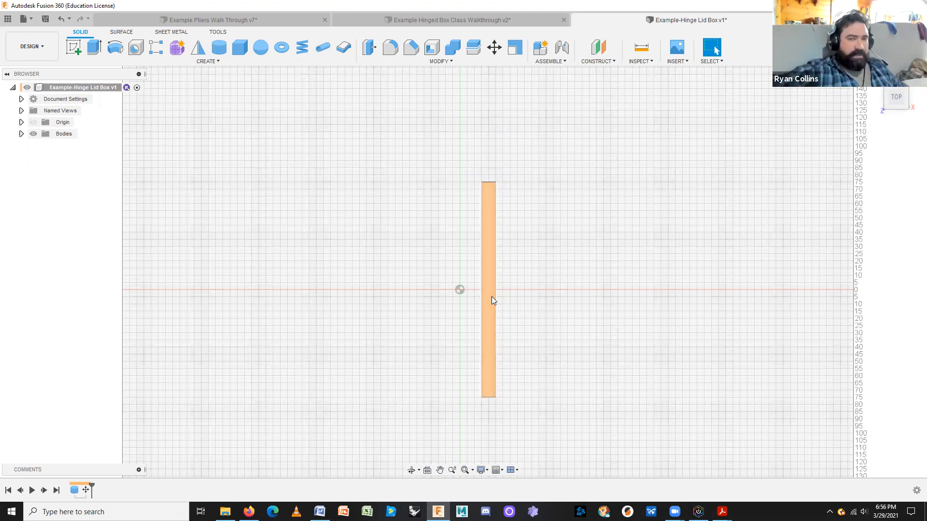
Try to rotate the cylinder's face by an X angle of -90 degrees about a pivot set at its midpoint.
{"action": "left_click", "coordinate": [491, 296]}
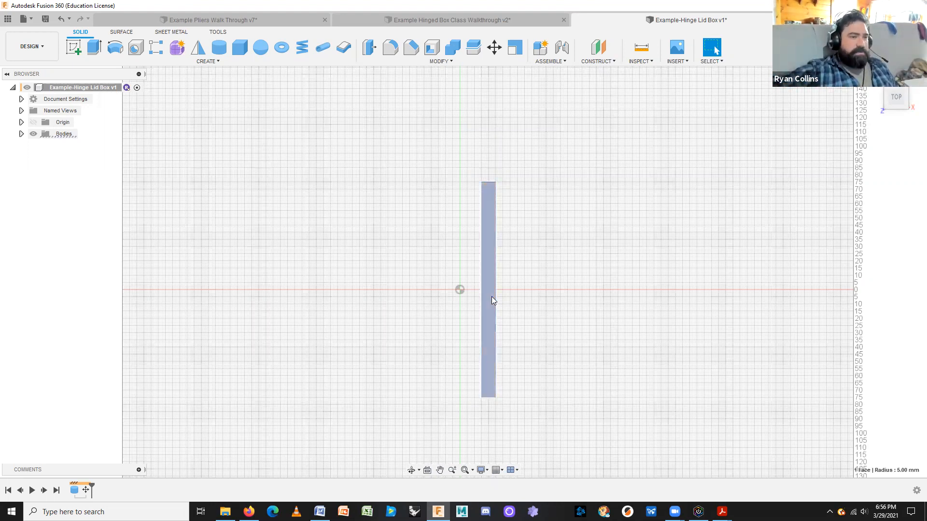
{"action": "key", "text": "m"}
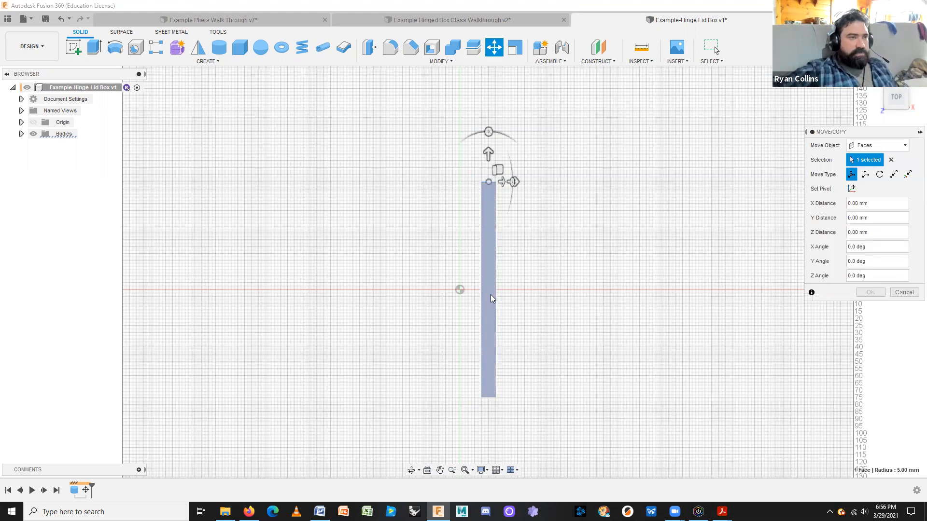
{"action": "left_click", "coordinate": [851, 189]}
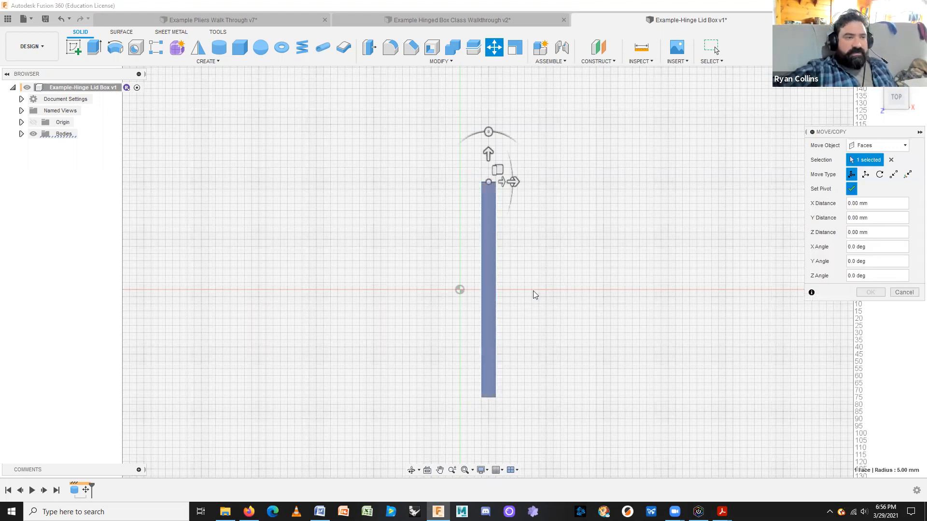
{"action": "left_click", "coordinate": [488, 291]}
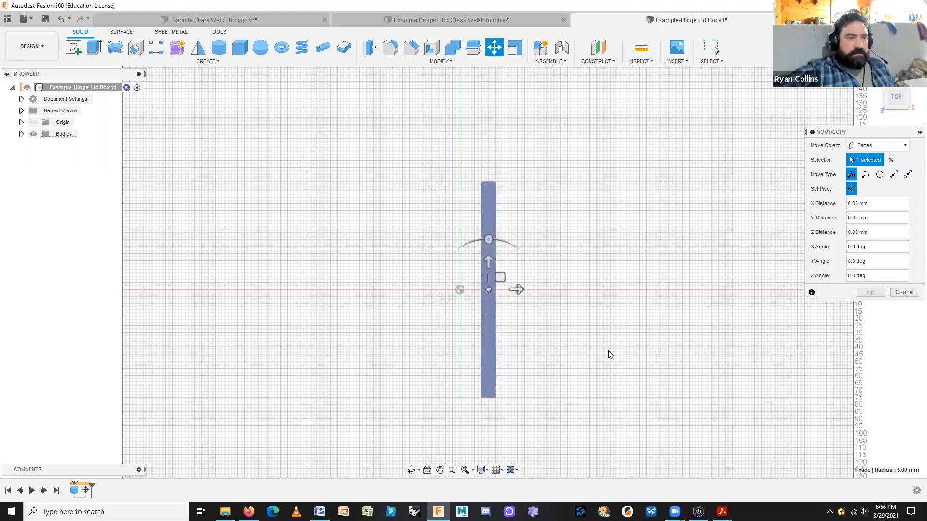
{"action": "left_click", "coordinate": [851, 188]}
{"action": "left_click_drag", "start_coordinate": [488, 240], "coordinate": [574, 292]}
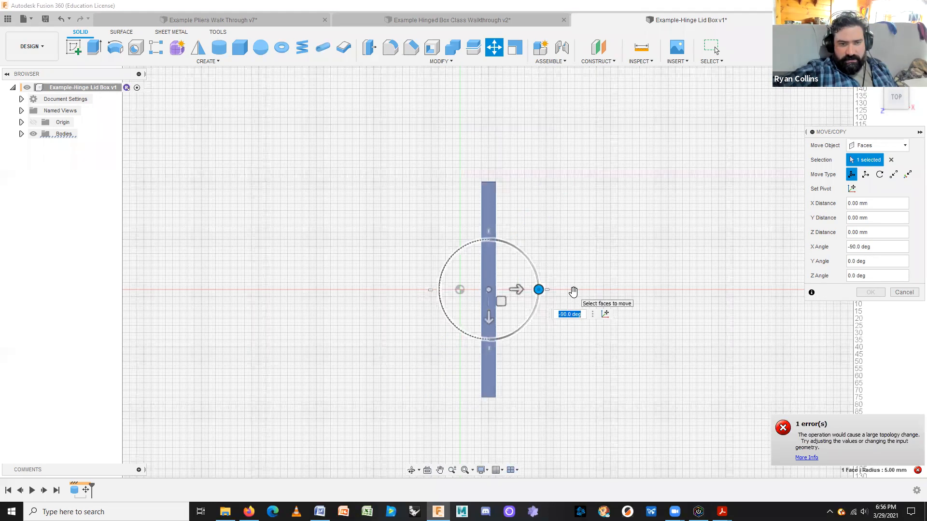
{"action": "left_click", "coordinate": [900, 292]}
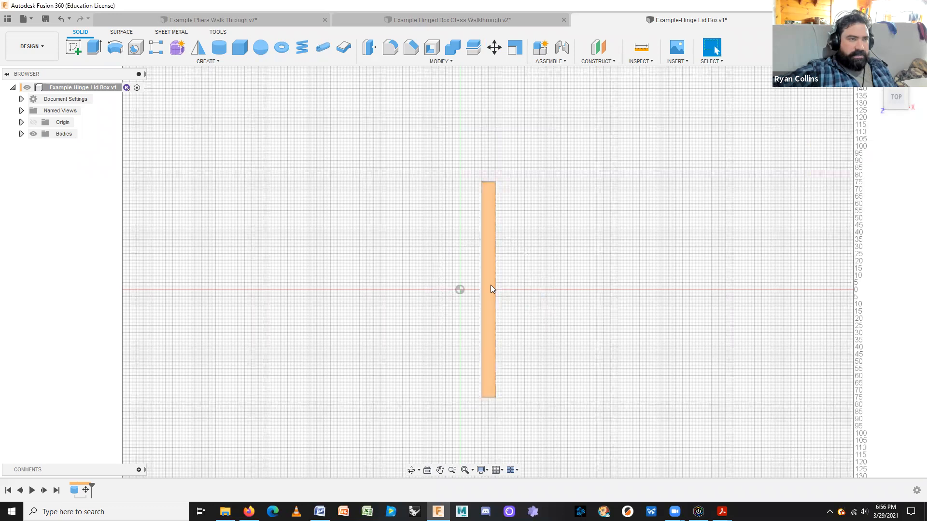
Rotate the whole cylinder body by an X angle of 90 degrees and move it along the red axis, centred on the origin.
{"action": "key", "text": "m"}
{"action": "left_click_drag", "start_coordinate": [560, 238], "coordinate": [406, 363]}
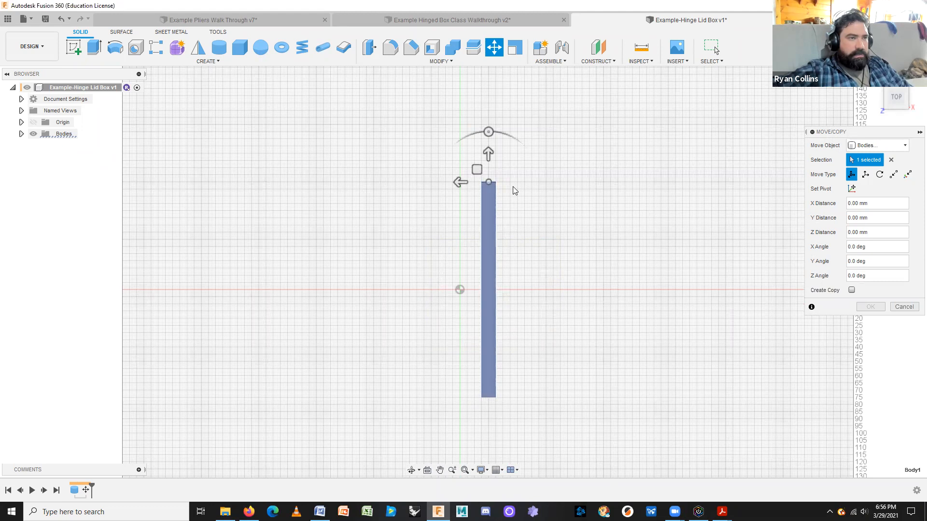
{"action": "left_click_drag", "start_coordinate": [489, 131], "coordinate": [563, 186]}
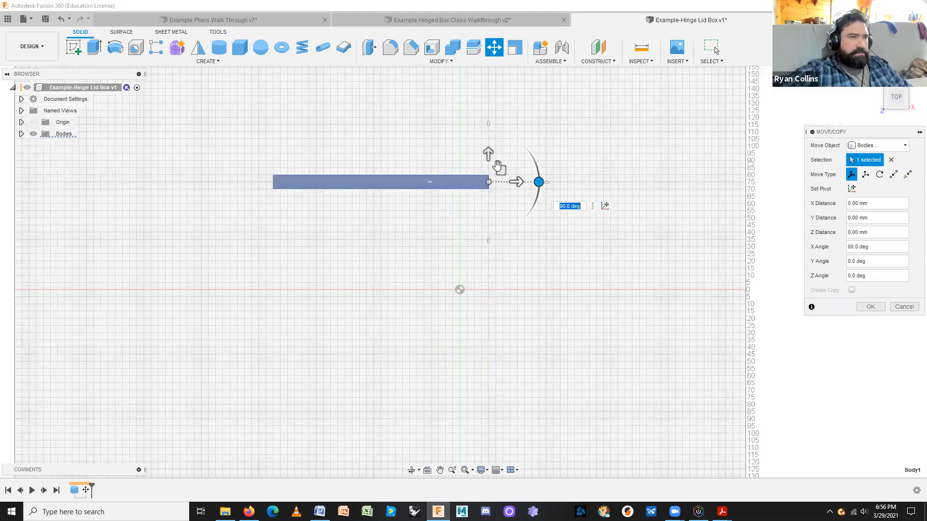
{"action": "left_click_drag", "start_coordinate": [489, 153], "coordinate": [493, 255]}
{"action": "left_click_drag", "start_coordinate": [492, 272], "coordinate": [596, 289]}
{"action": "left_click", "coordinate": [871, 307]}
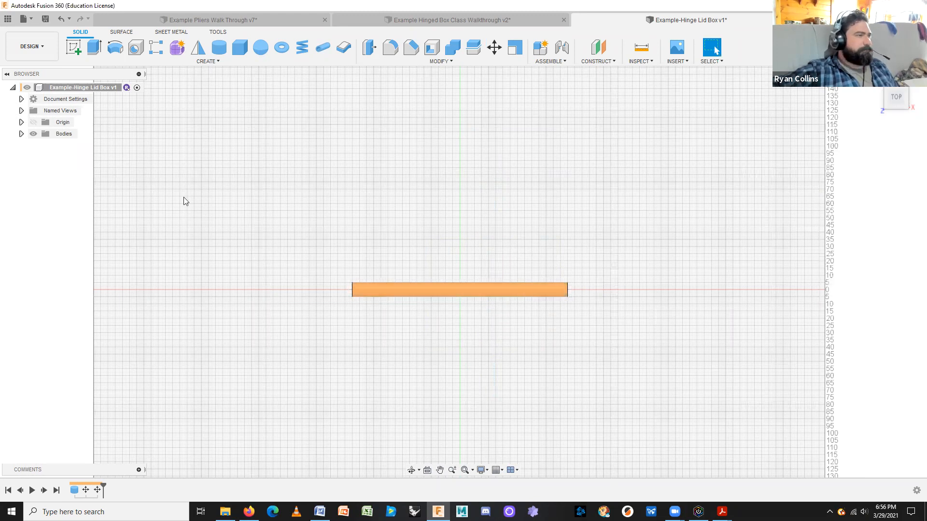
Sketch a centre rectangle 200 mm wide and 60 mm high on the top plane, centred on the origin.
{"action": "left_click", "coordinate": [74, 47]}
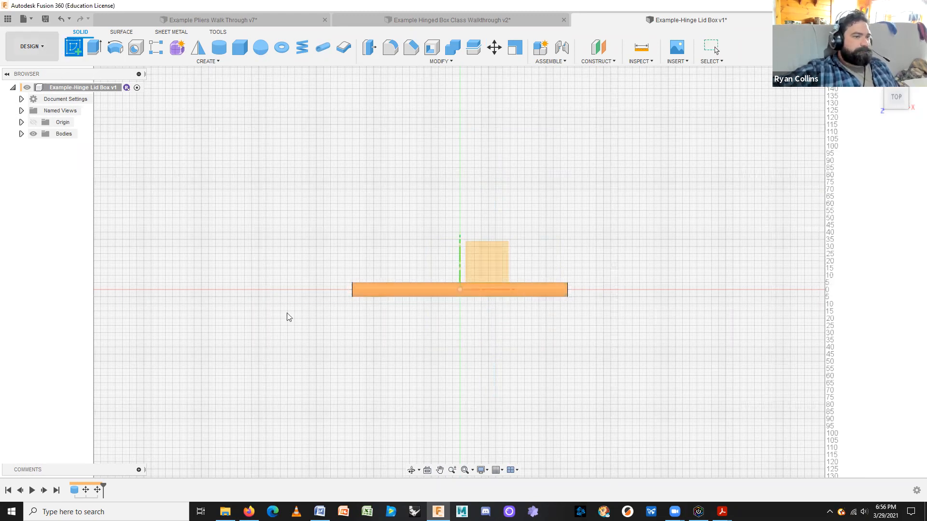
{"action": "left_click", "coordinate": [501, 256]}
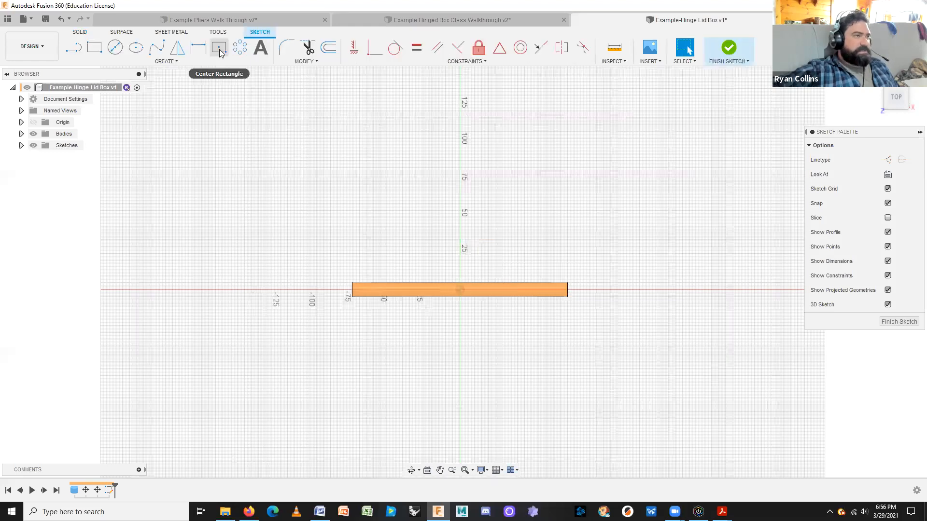
{"action": "left_click", "coordinate": [219, 48]}
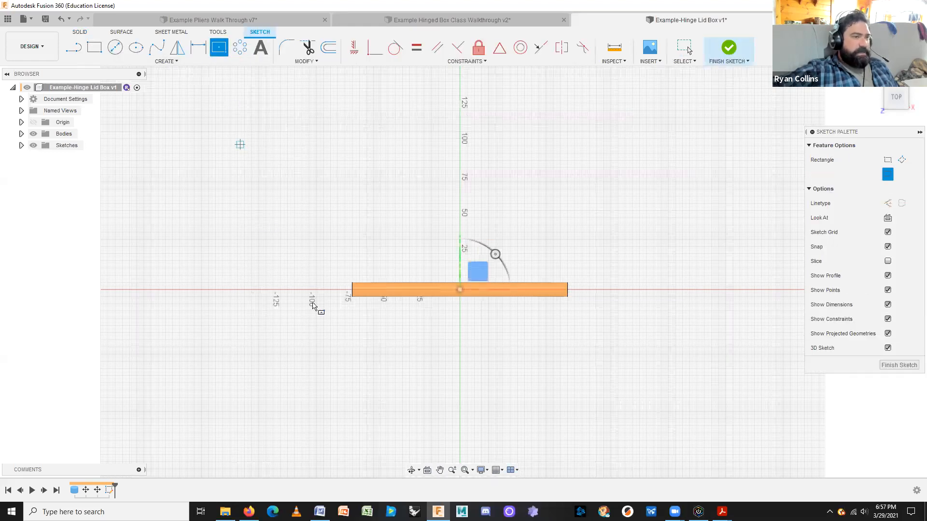
{"action": "left_click", "coordinate": [460, 290]}
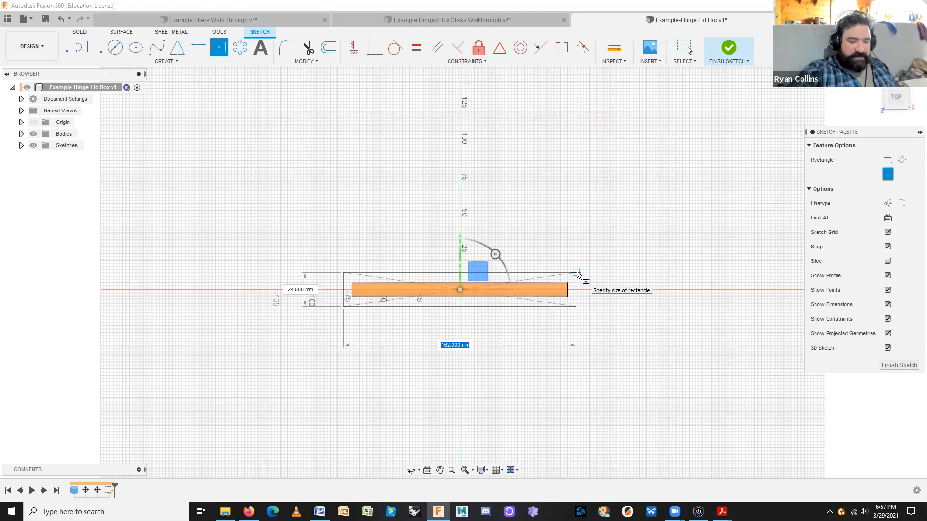
{"action": "type", "text": "200"}
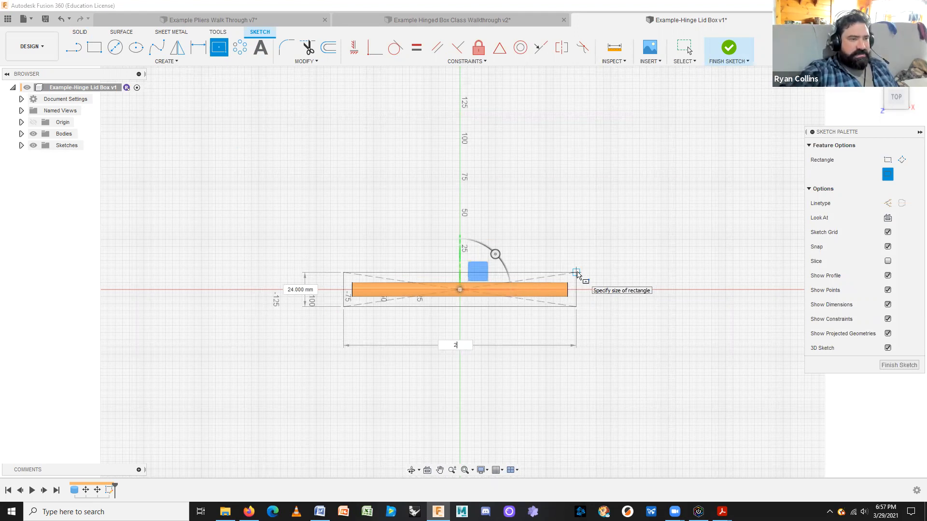
{"action": "key", "text": "Tab"}
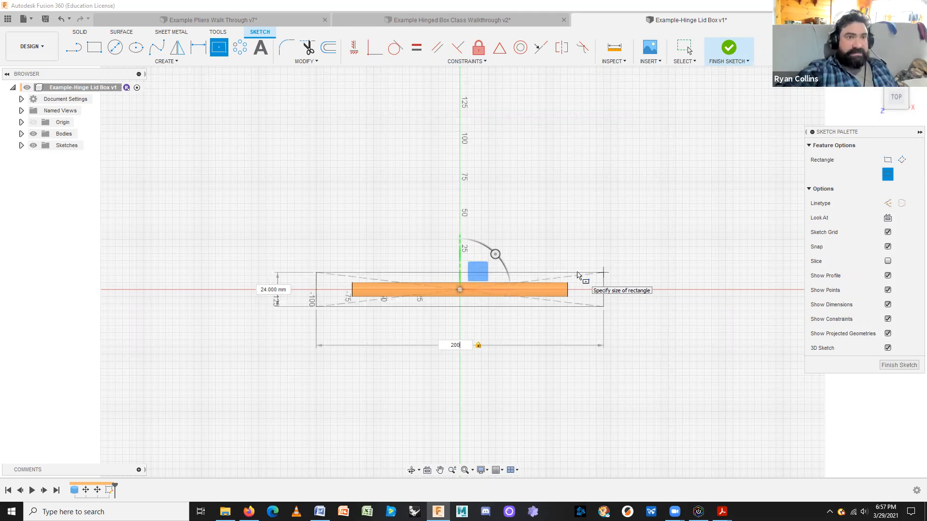
{"action": "key", "text": "Tab"}
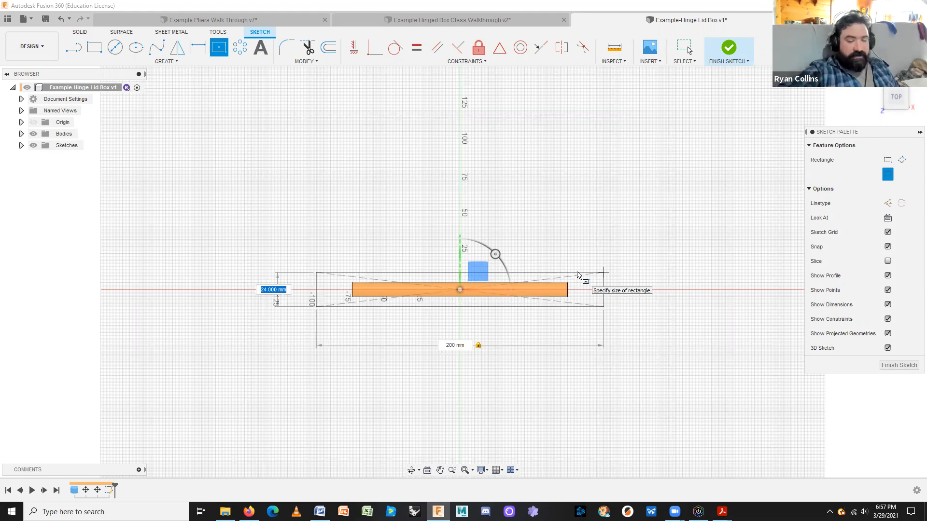
{"action": "type", "text": "50"}
{"action": "key", "text": "Tab"}
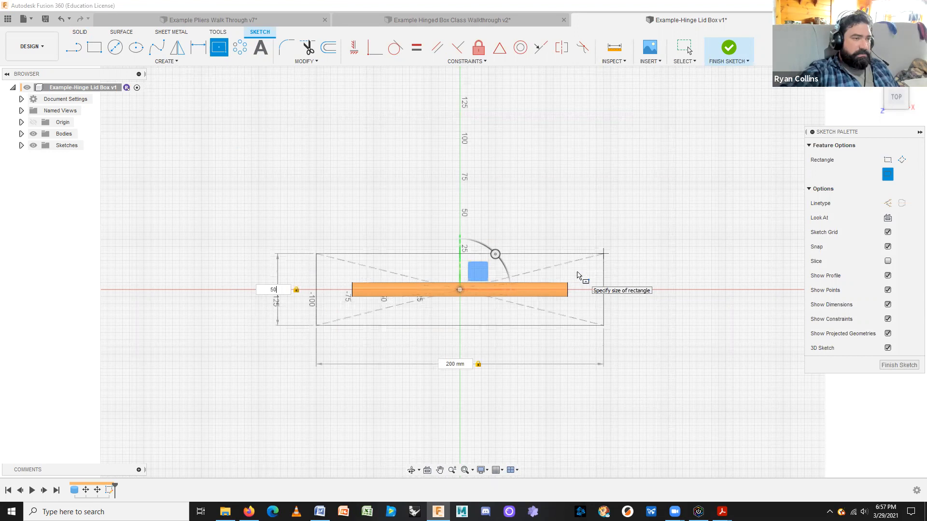
{"action": "key", "text": "BackSpace"}
{"action": "type", "text": "6"}
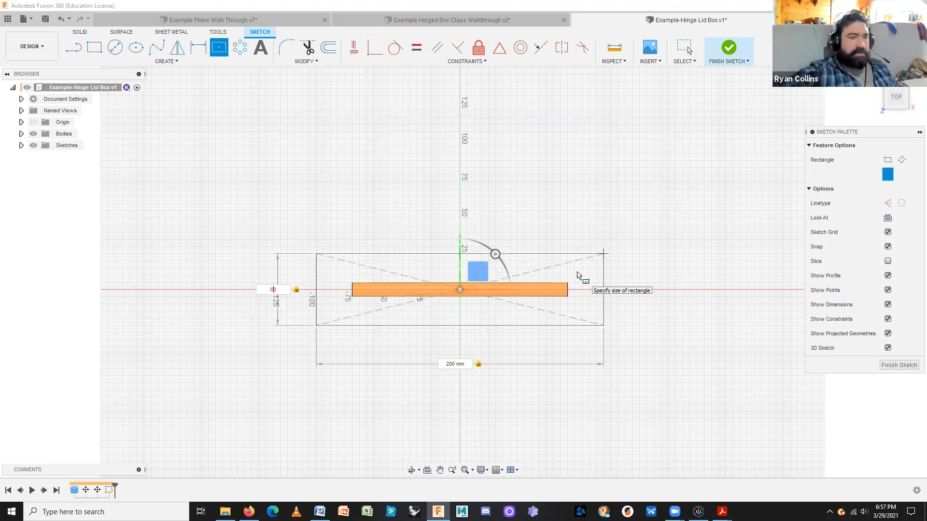
{"action": "key", "text": "Return"}
{"action": "key", "text": "Return"}
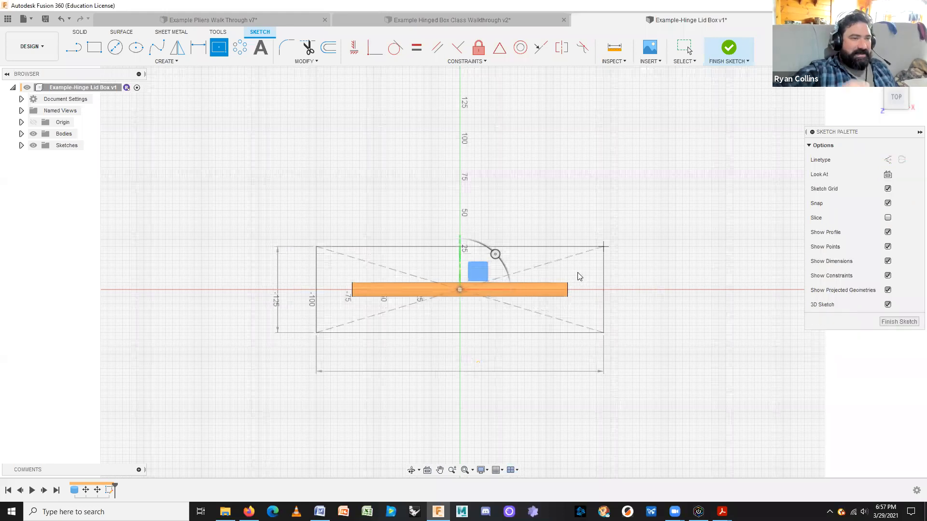
Convert the rectangle's four edges to construction lines and finish the sketch.
{"action": "double_click", "coordinate": [604, 266]}
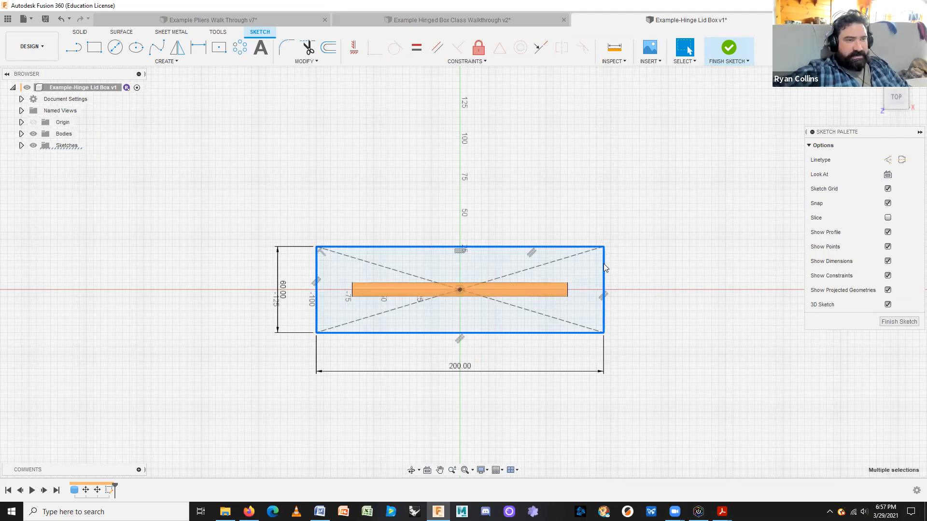
{"action": "key", "text": "x"}
{"action": "left_click", "coordinate": [704, 272]}
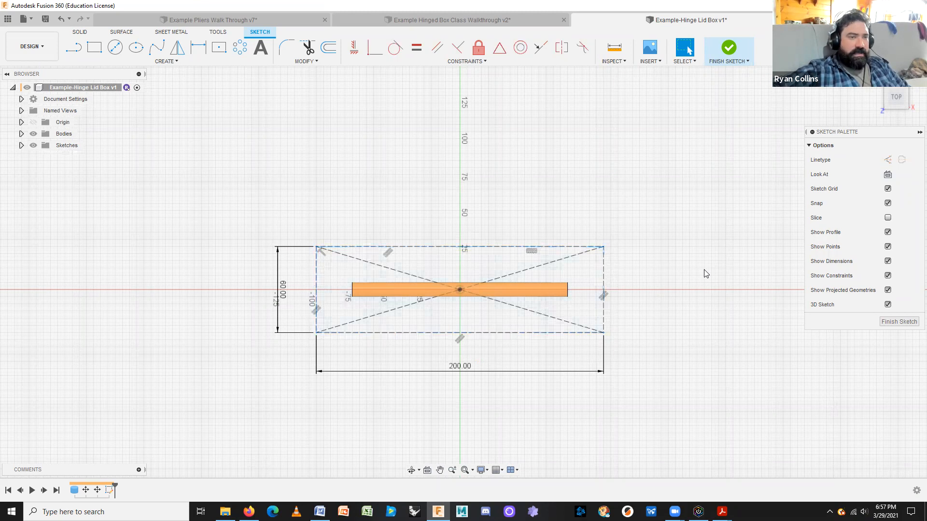
{"action": "left_click", "coordinate": [898, 321]}
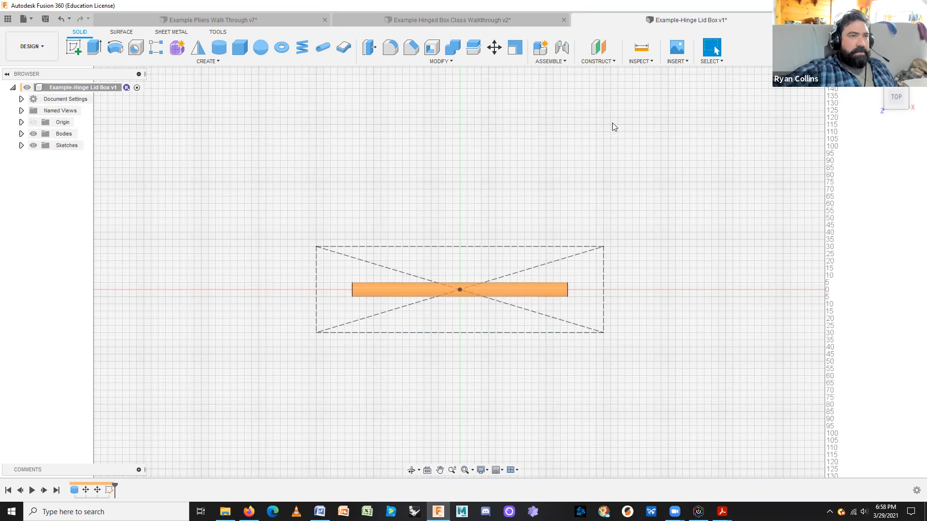
Create an empty internal component named Lid under the root, without activating it.
{"action": "left_click", "coordinate": [548, 50]}
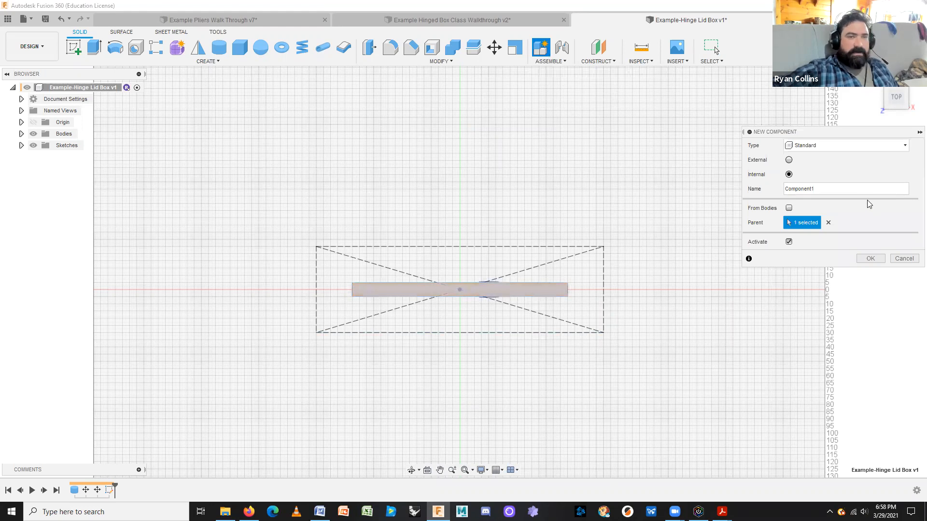
{"action": "left_click", "coordinate": [788, 242]}
{"action": "left_click", "coordinate": [821, 189]}
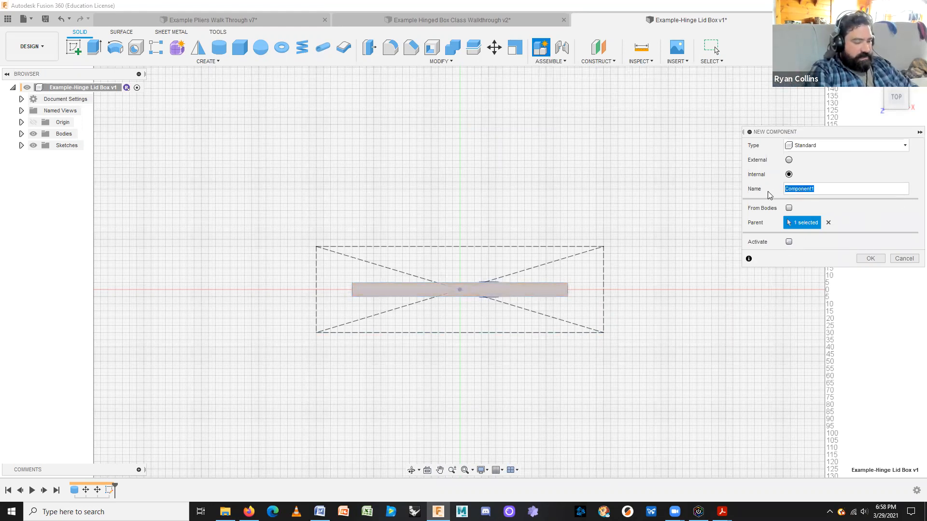
{"action": "type", "text": "Lid"}
{"action": "key", "text": "Return"}
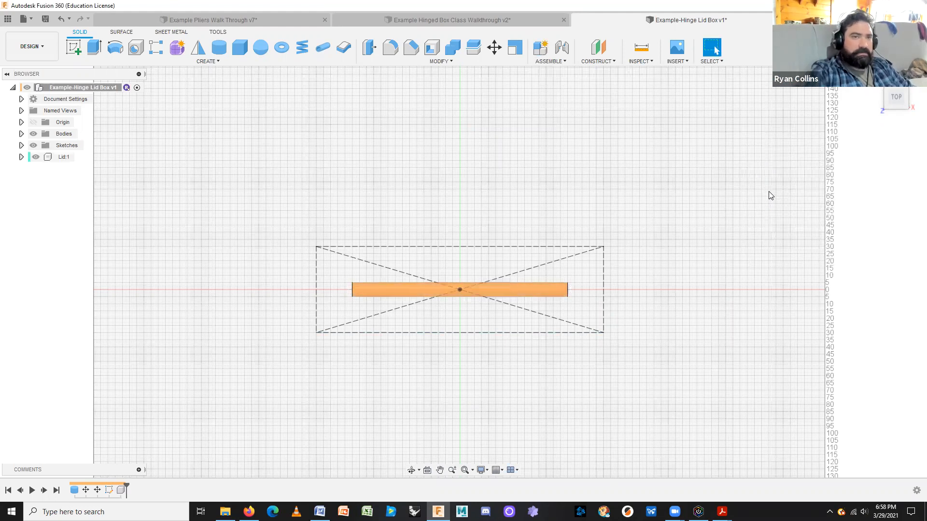
Create a second empty internal component named Bottom, leaving the root component active.
{"action": "left_click", "coordinate": [539, 47]}
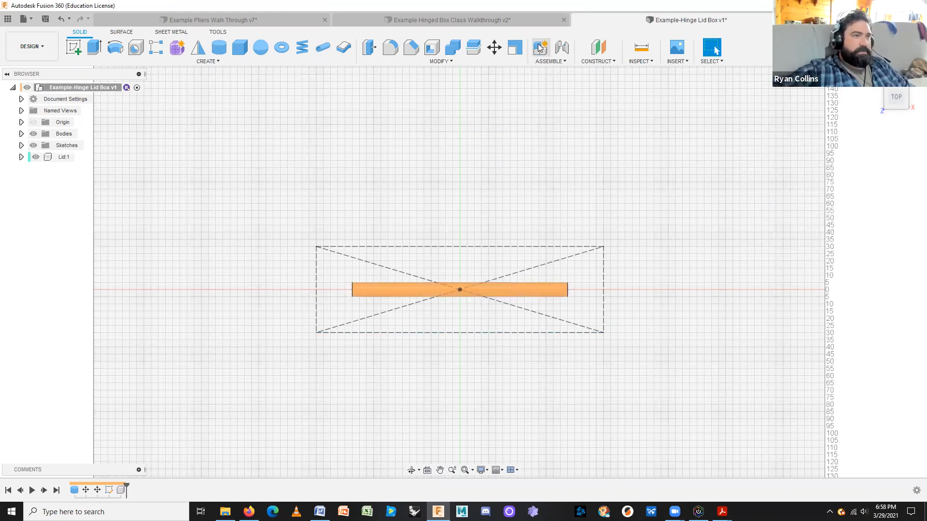
{"action": "left_click", "coordinate": [840, 188]}
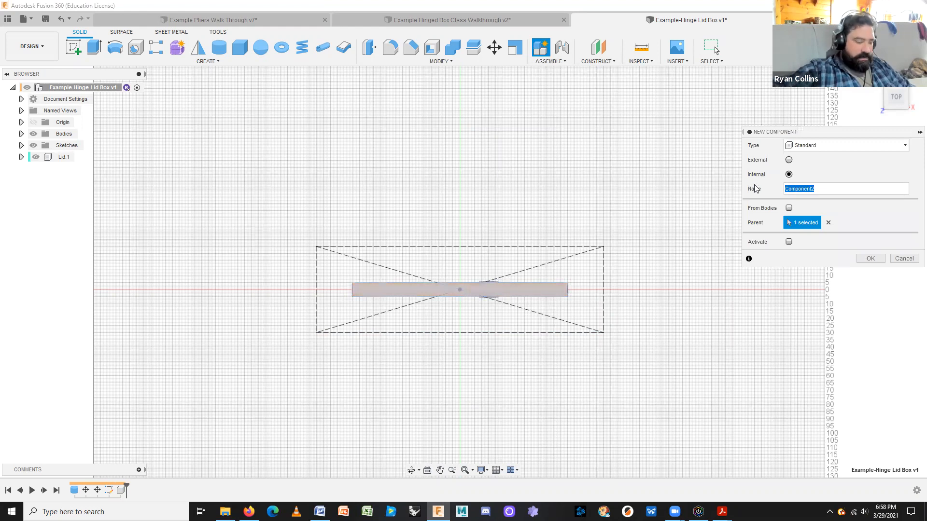
{"action": "type", "text": "Bottom"}
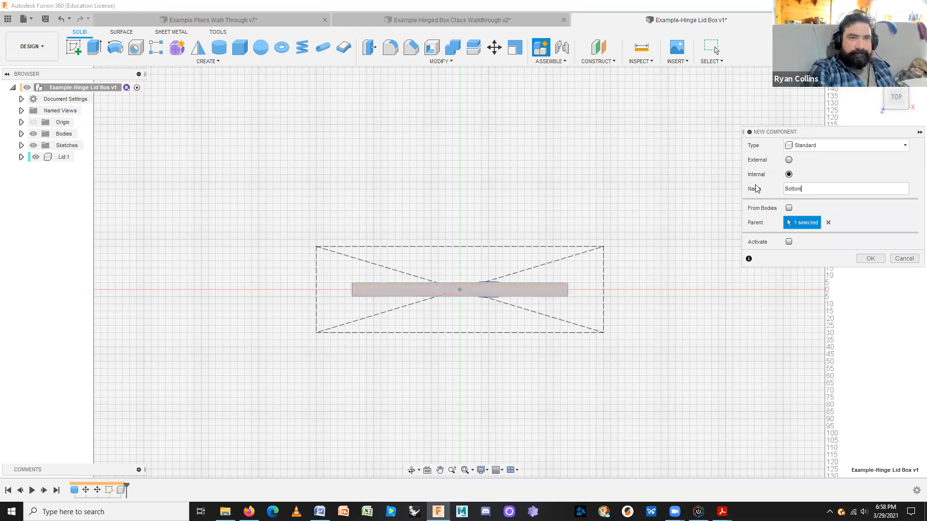
{"action": "key", "text": "Return"}
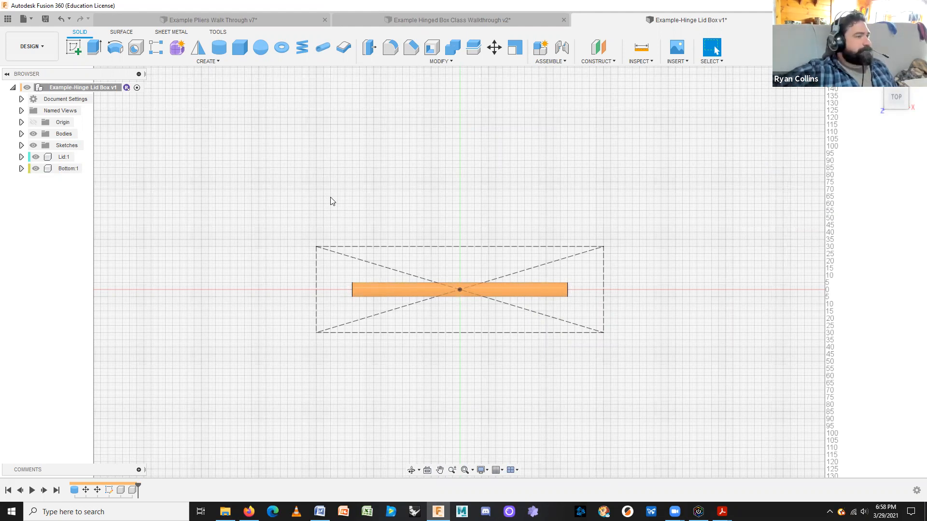
Activate the Bottom component and sketch a centre rectangle on its top plane, from the origin to a corner of the construction rectangle.
{"action": "left_click", "coordinate": [87, 170]}
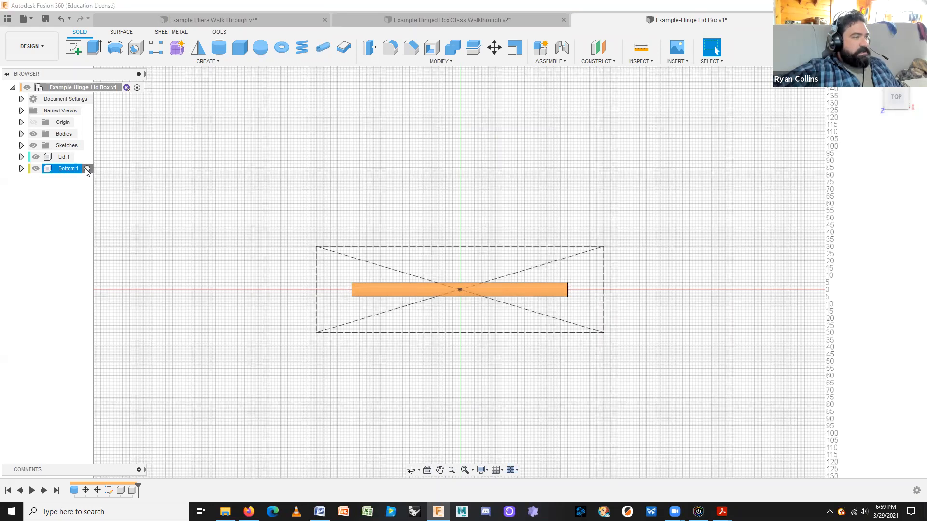
{"action": "left_click", "coordinate": [87, 169]}
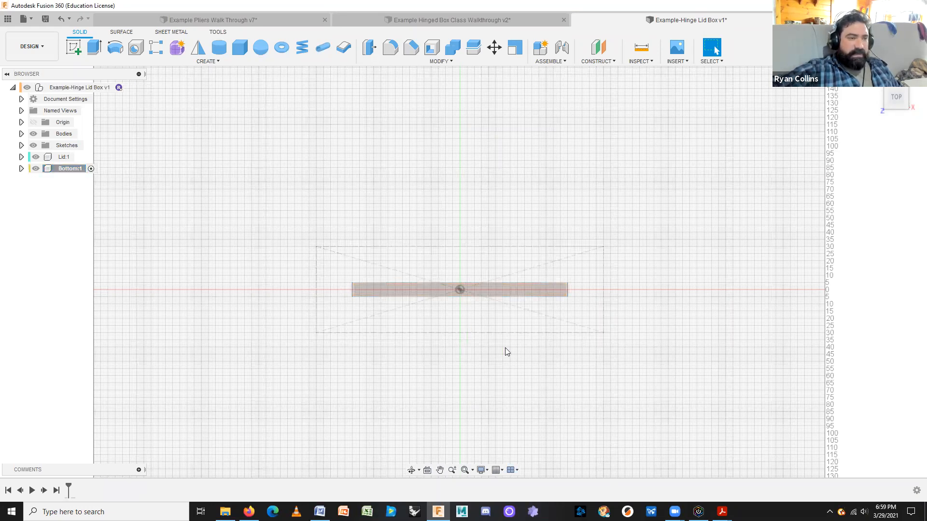
{"action": "scroll", "coordinate": [511, 343], "scroll_direction": "up", "scroll_amount": 1}
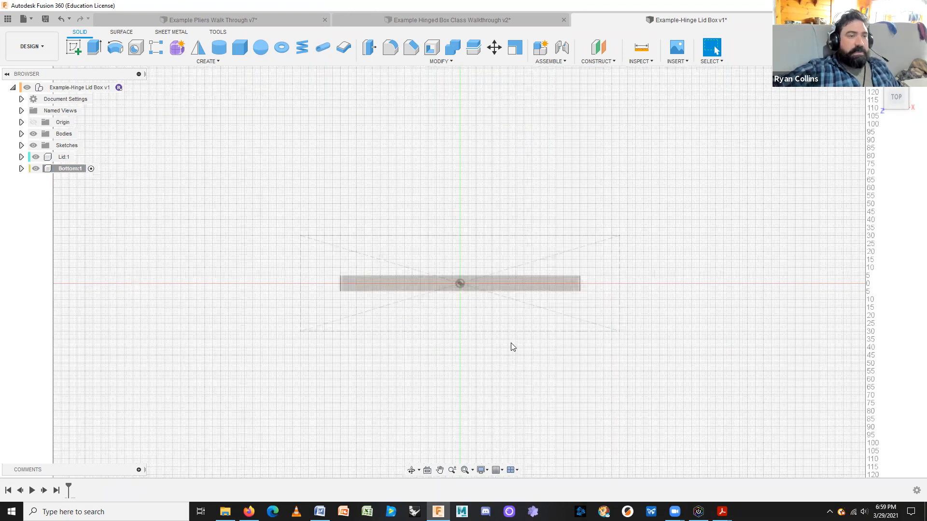
{"action": "scroll", "coordinate": [621, 373], "scroll_direction": "up", "scroll_amount": 2}
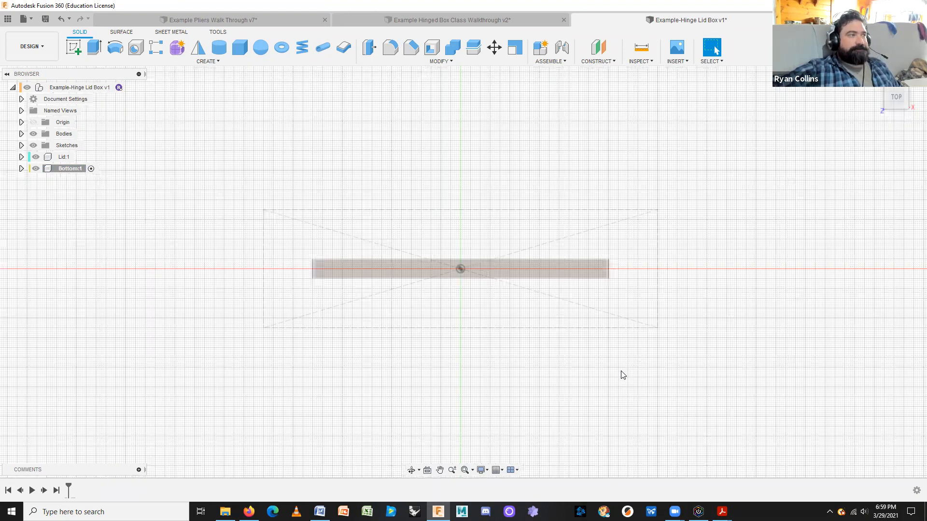
{"action": "left_click", "coordinate": [74, 48]}
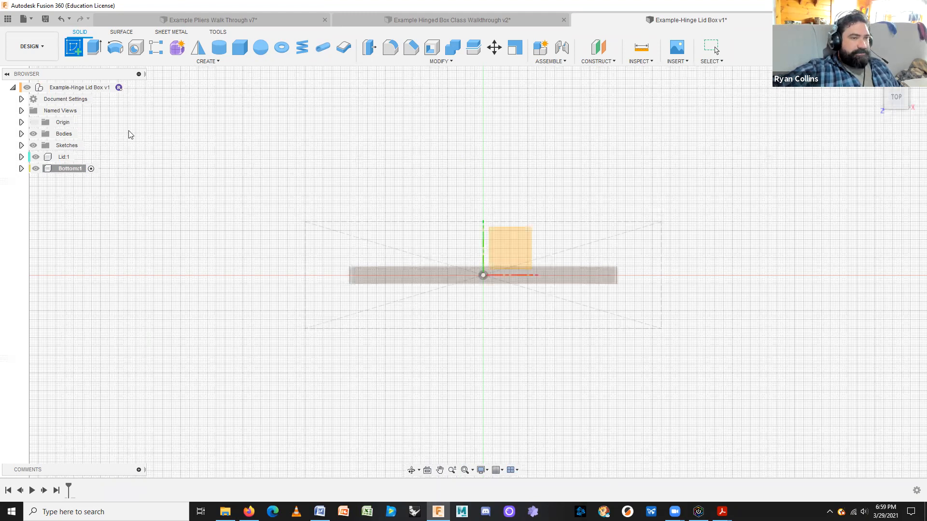
{"action": "left_click", "coordinate": [518, 242]}
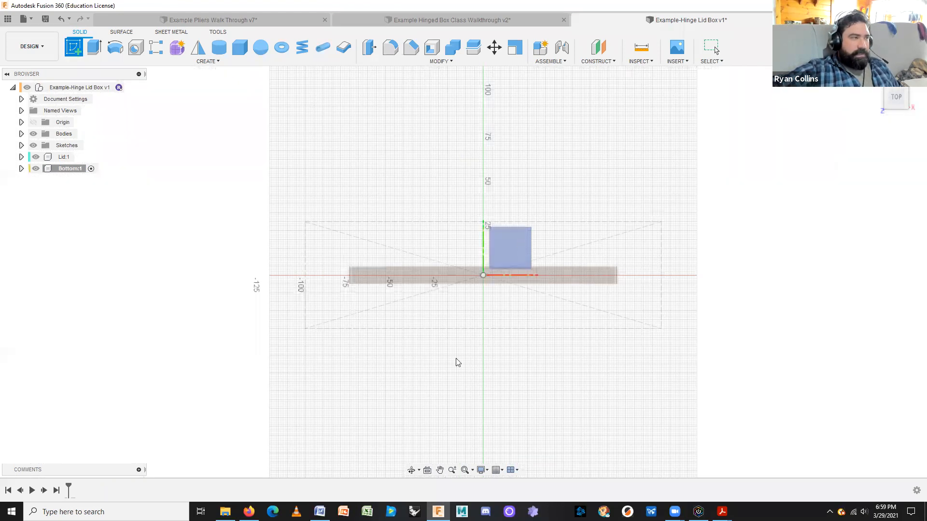
{"action": "key", "text": "r"}
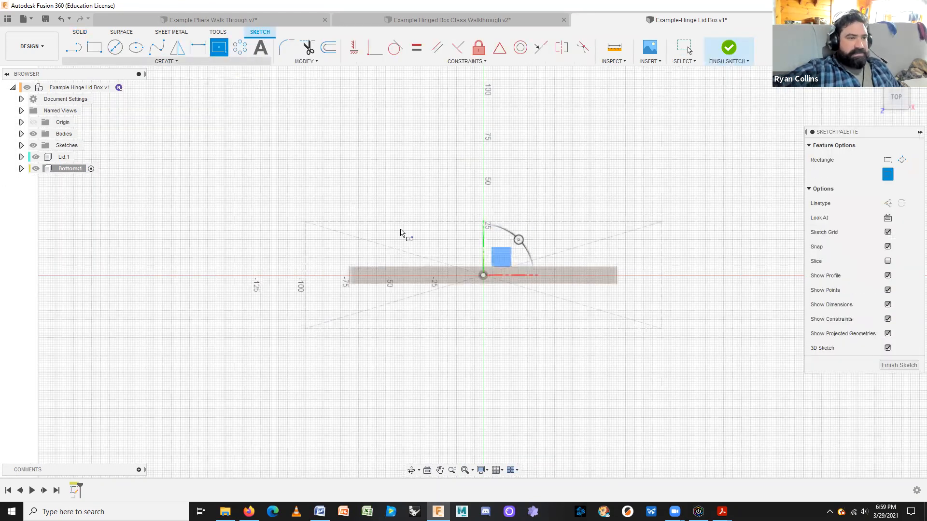
{"action": "left_click", "coordinate": [482, 276]}
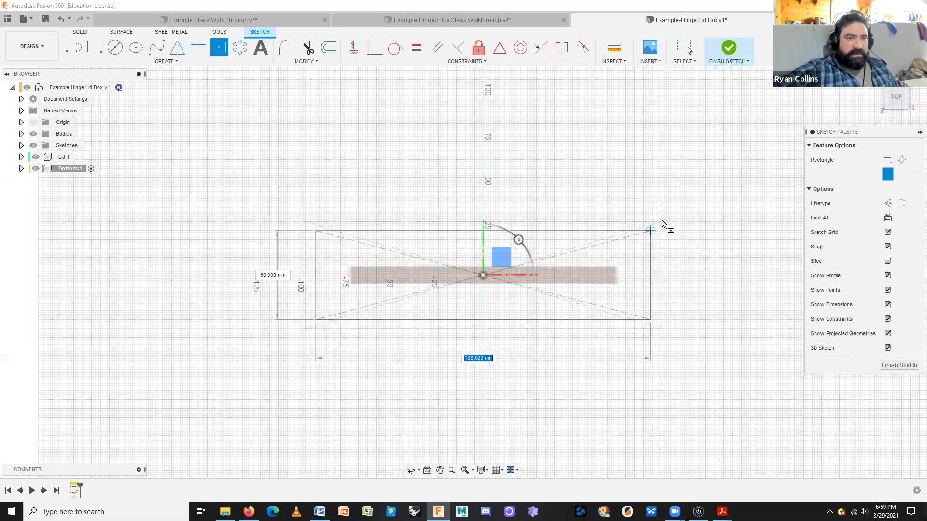
{"action": "left_click", "coordinate": [661, 222]}
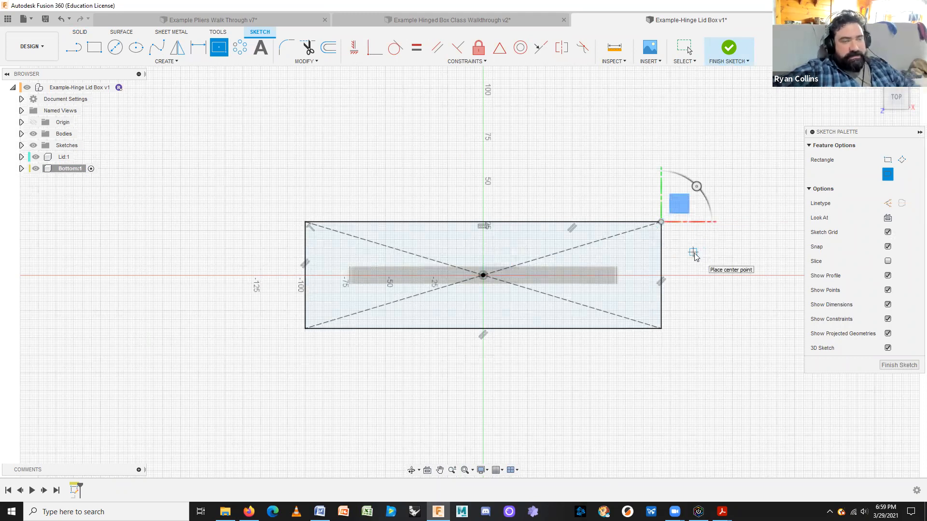
{"action": "key", "text": "Escape"}
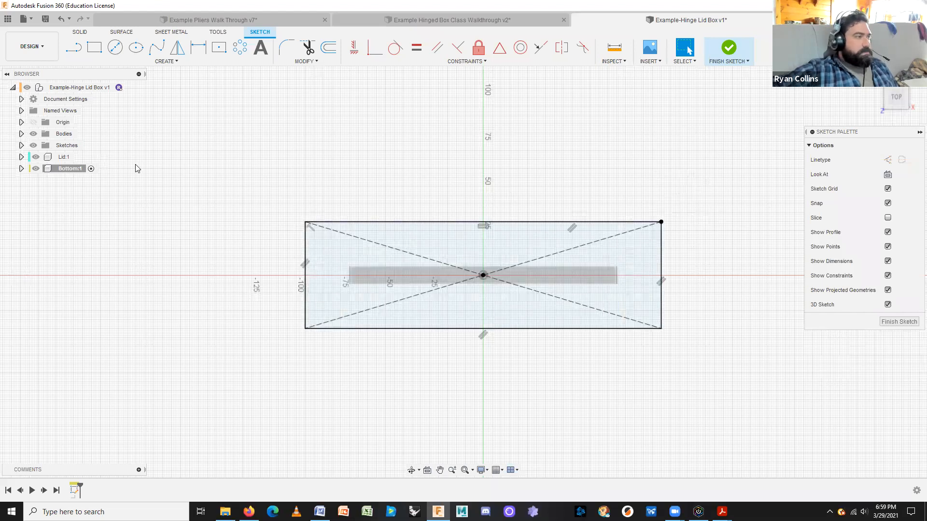
Hide the root-level sketches and round the rectangle's upper-left corner with a 5 mm sketch fillet.
{"action": "left_click", "coordinate": [36, 143]}
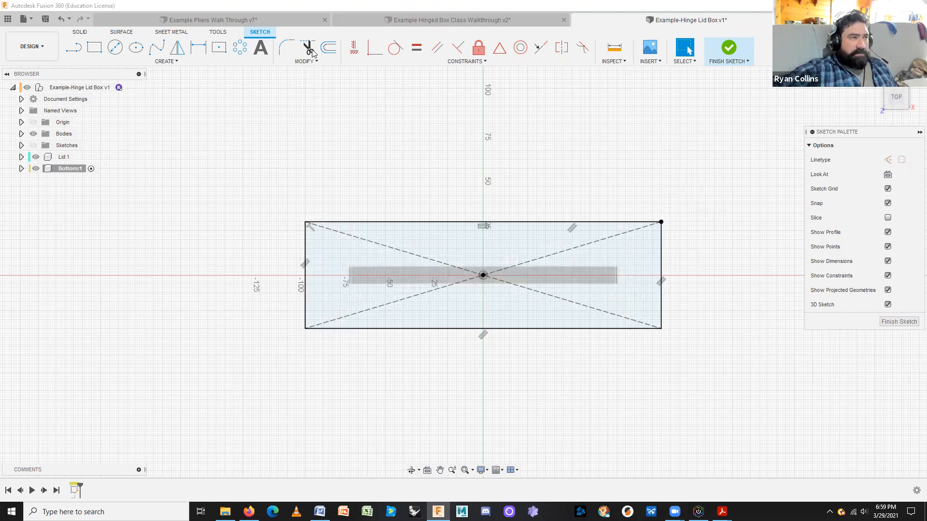
{"action": "scroll", "coordinate": [310, 49], "scroll_direction": "up", "scroll_amount": 2}
{"action": "left_click", "coordinate": [282, 55]}
{"action": "scroll", "coordinate": [242, 137], "scroll_direction": "up", "scroll_amount": 2}
{"action": "middle_click_drag", "start_coordinate": [242, 137], "coordinate": [363, 141]}
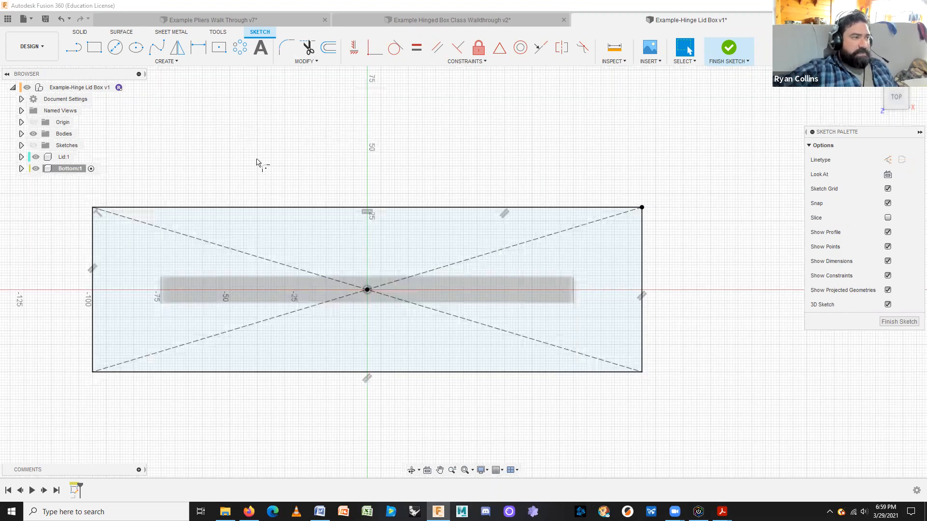
{"action": "scroll", "coordinate": [207, 189], "scroll_direction": "down", "scroll_amount": 2}
{"action": "scroll", "coordinate": [225, 180], "scroll_direction": "up", "scroll_amount": 2}
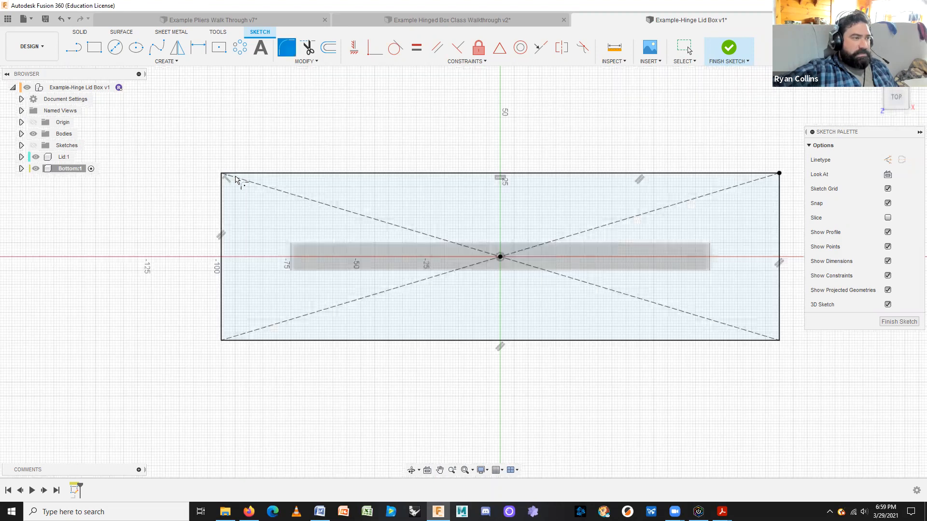
{"action": "left_click", "coordinate": [239, 174]}
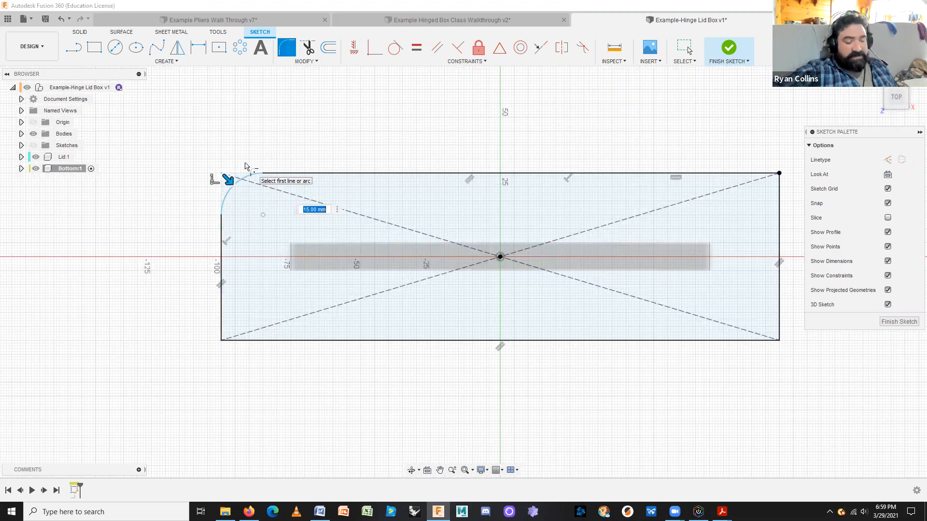
{"action": "type", "text": "2"}
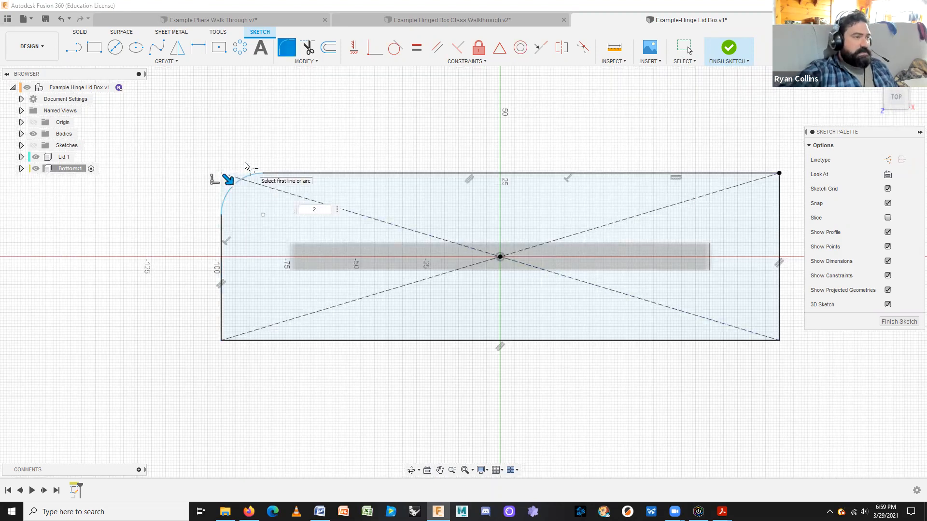
{"action": "key", "text": "BackSpace"}
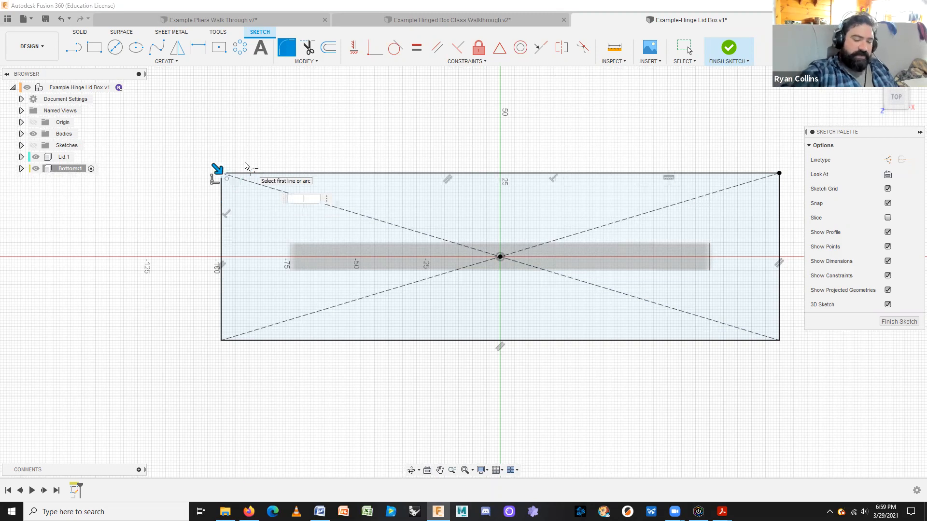
{"action": "type", "text": "5"}
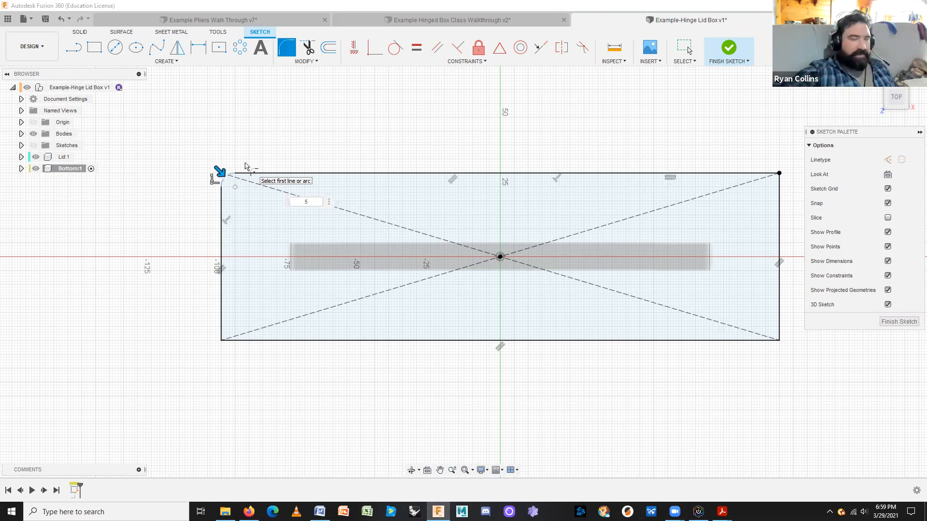
{"action": "key", "text": "Return"}
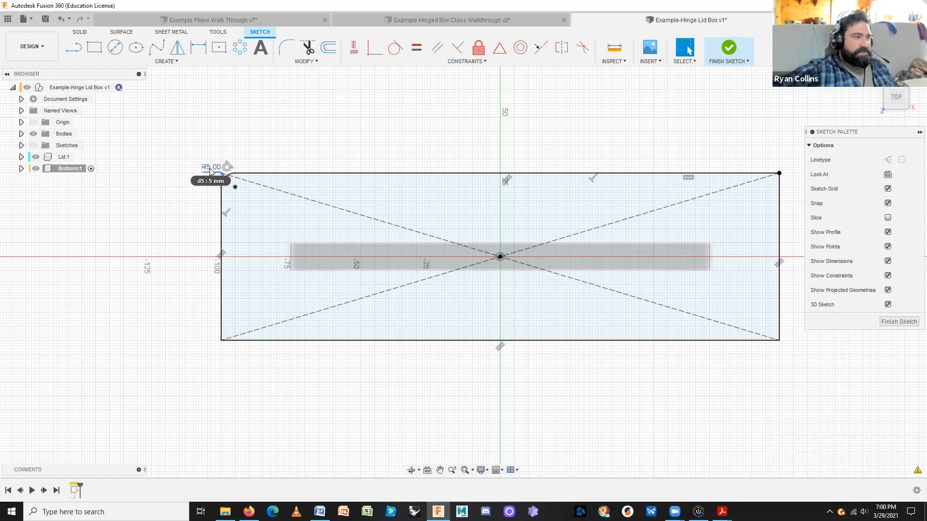
Fillet the rectangle's upper-right corner, linking its radius to the first fillet's dimension d5.
{"action": "right_click", "coordinate": [468, 160]}
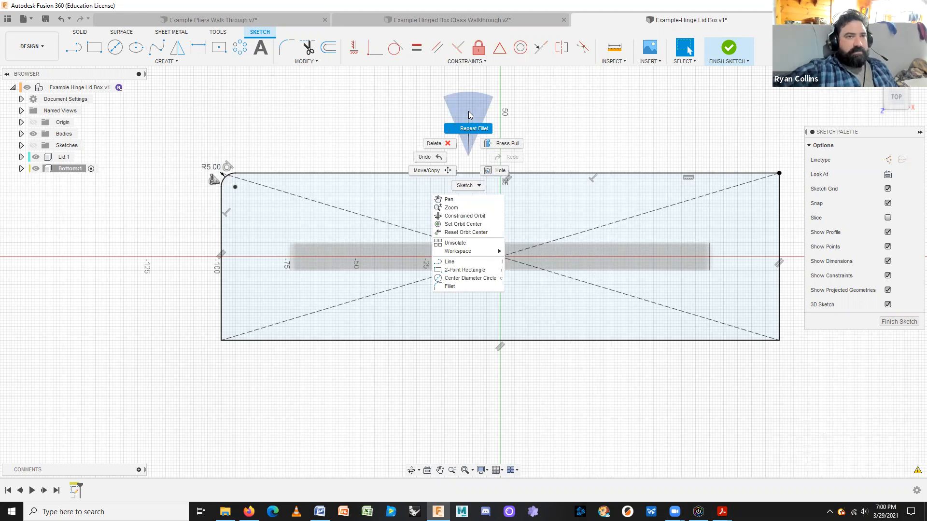
{"action": "left_click", "coordinate": [468, 112]}
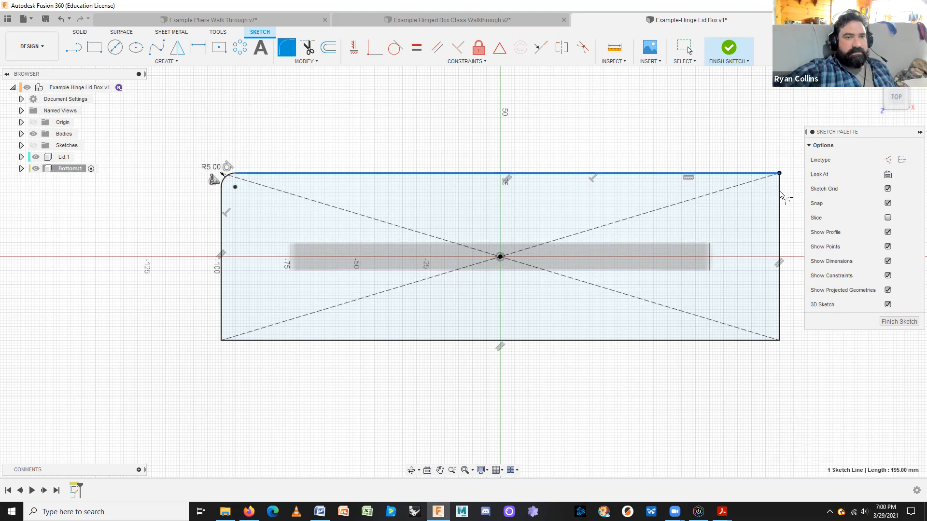
{"action": "left_click", "coordinate": [779, 196]}
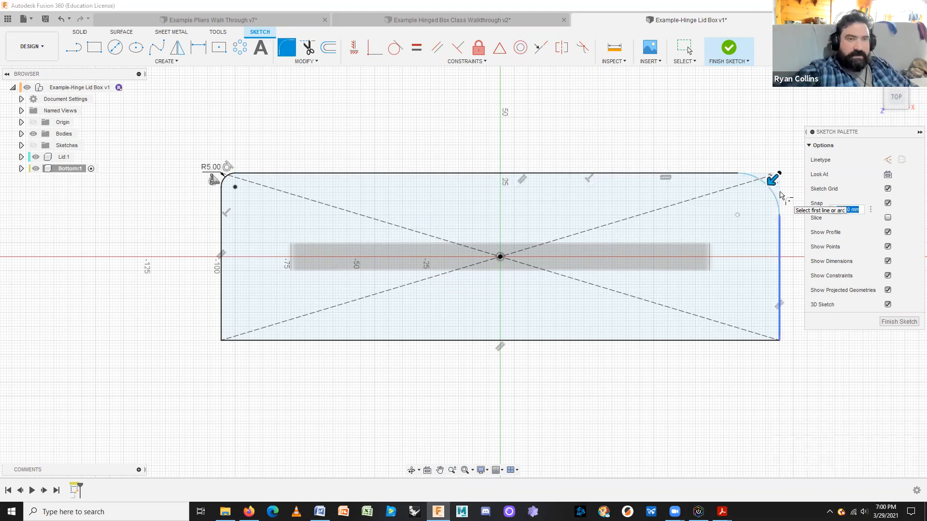
{"action": "type", "text": "5"}
{"action": "key", "text": "Return"}
Fillet the rectangle's lower-right corner with the radius set to parameter d5.
{"action": "right_click", "coordinate": [674, 138]}
{"action": "left_click", "coordinate": [668, 96]}
{"action": "left_click", "coordinate": [779, 289]}
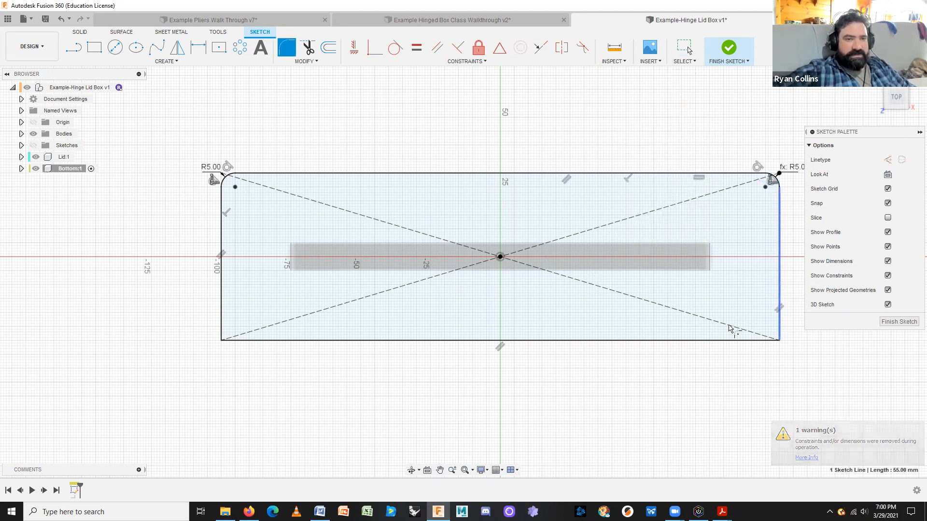
{"action": "left_click", "coordinate": [719, 341]}
{"action": "type", "text": "d5"}
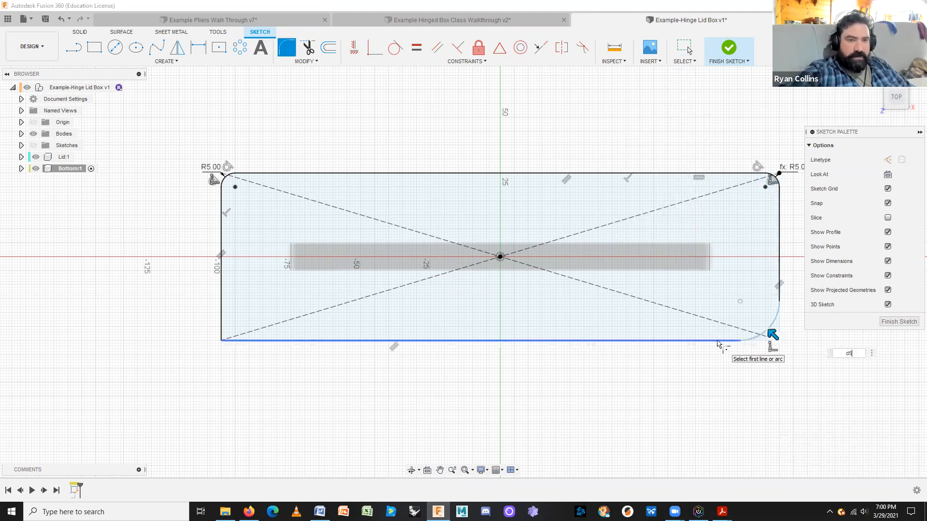
{"action": "key", "text": "Return"}
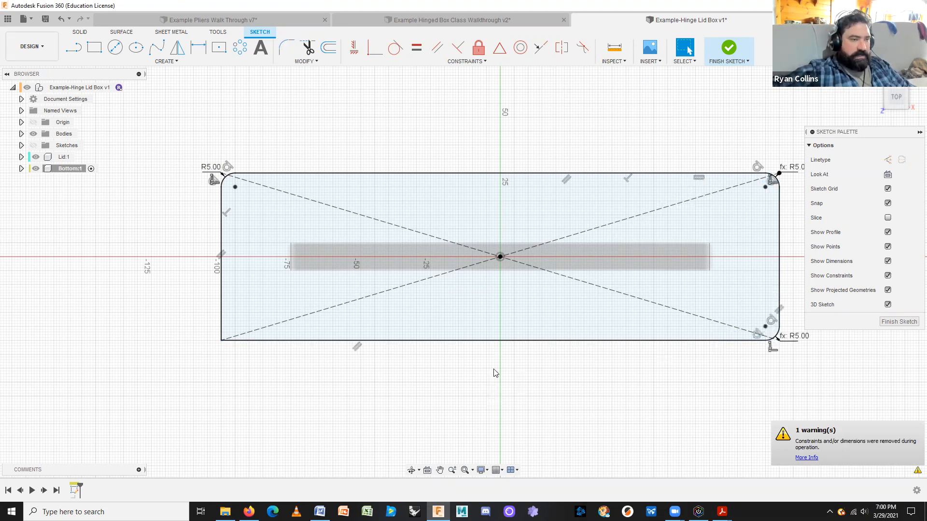
Fillet the remaining lower-left corner between the bottom and left edges, using d5 as the radius.
{"action": "left_click", "coordinate": [244, 333]}
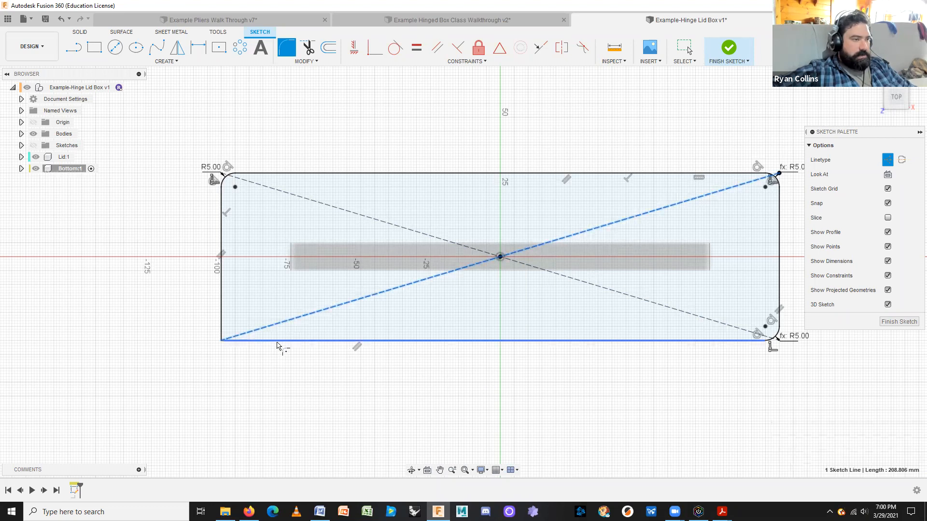
{"action": "left_click", "coordinate": [278, 362]}
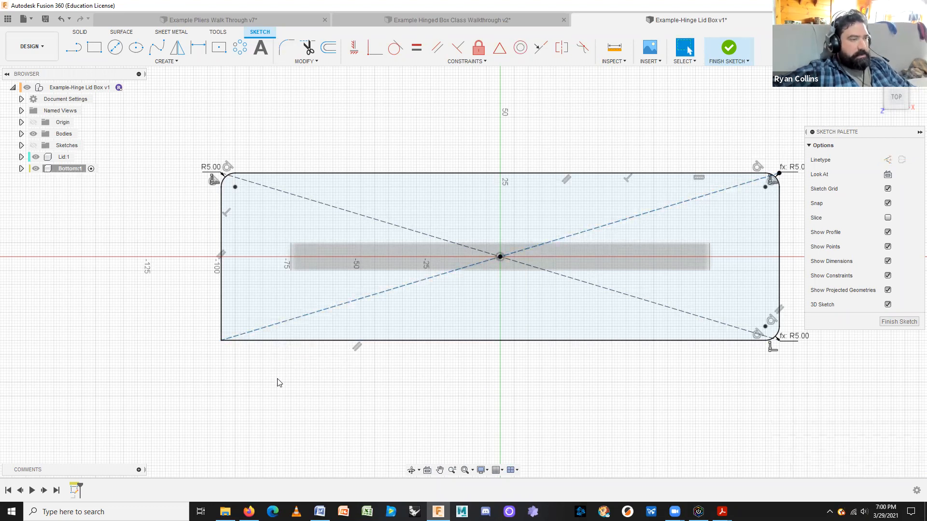
{"action": "right_click", "coordinate": [277, 380]}
{"action": "left_click", "coordinate": [280, 348]}
{"action": "left_click", "coordinate": [249, 341]}
{"action": "left_click", "coordinate": [221, 316]}
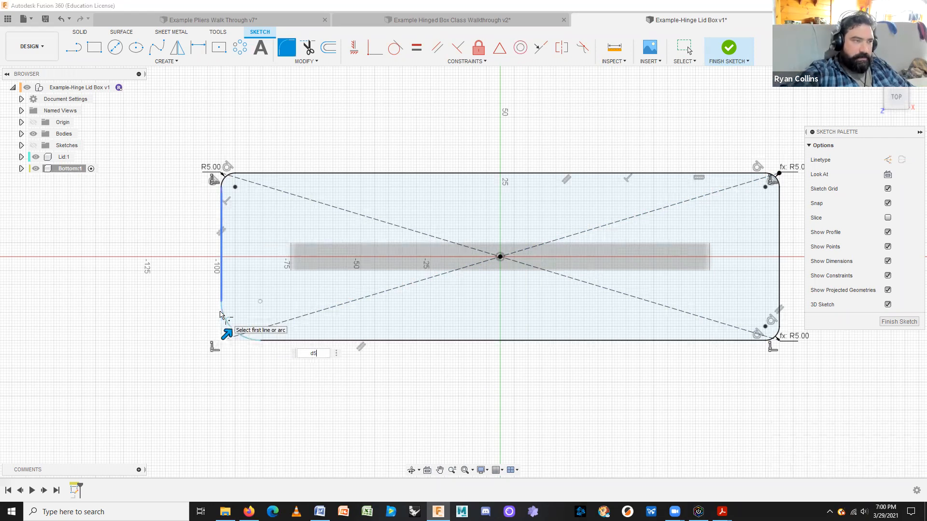
{"action": "type", "text": "5"}
{"action": "key", "text": "Return"}
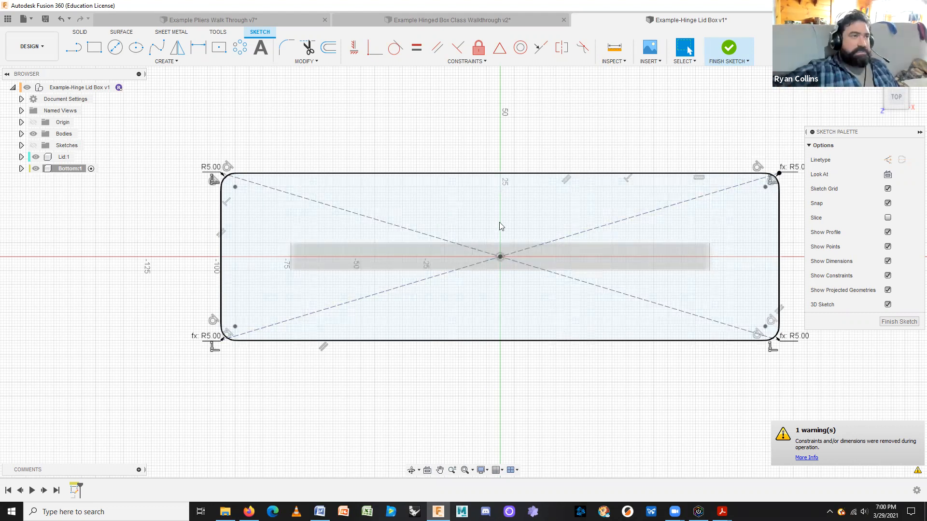
Offset the whole rounded outline 3 mm inward with chain selection and finish the sketch.
{"action": "left_click", "coordinate": [328, 47]}
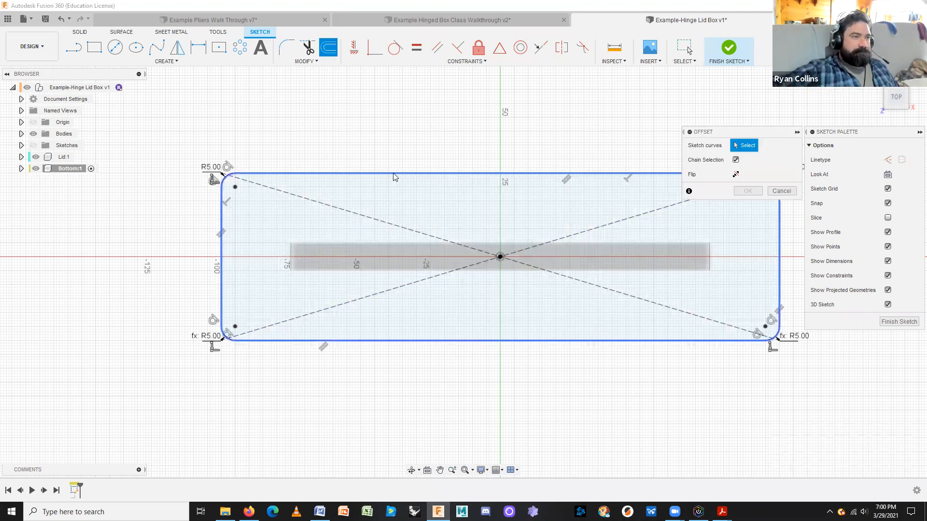
{"action": "left_click", "coordinate": [394, 174]}
{"action": "left_click_drag", "start_coordinate": [394, 170], "coordinate": [393, 181]}
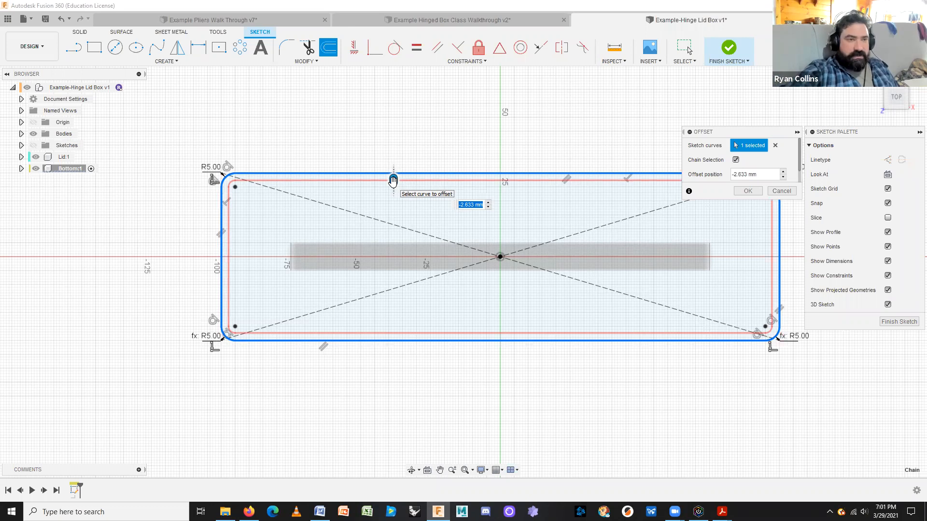
{"action": "type", "text": "-3"}
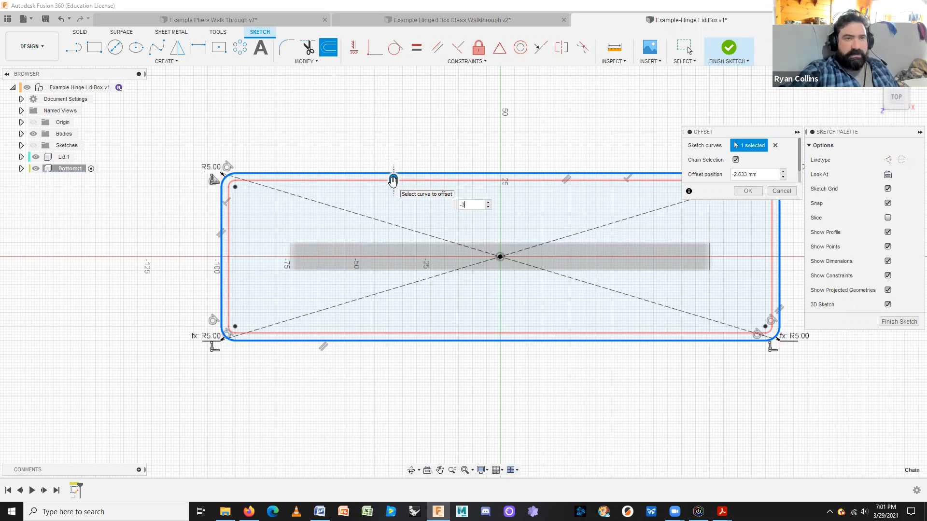
{"action": "key", "text": "Return"}
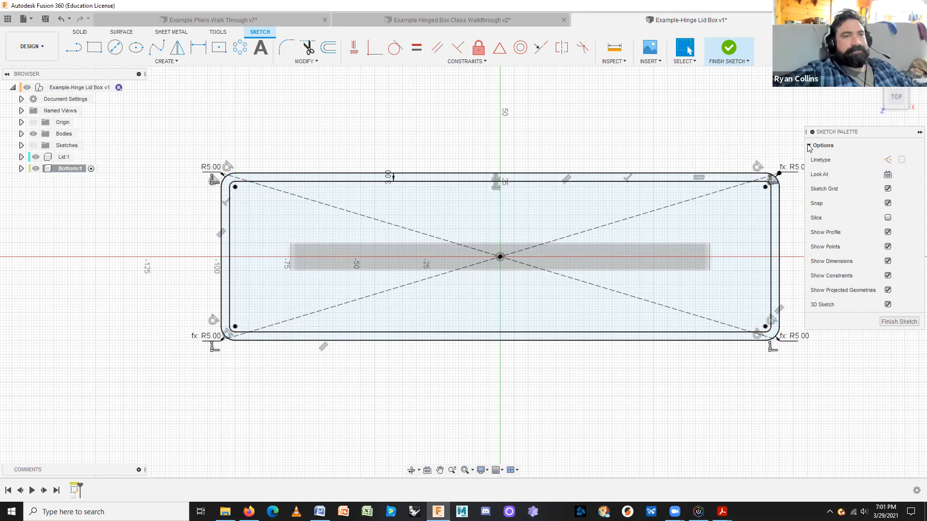
{"action": "left_click", "coordinate": [735, 53]}
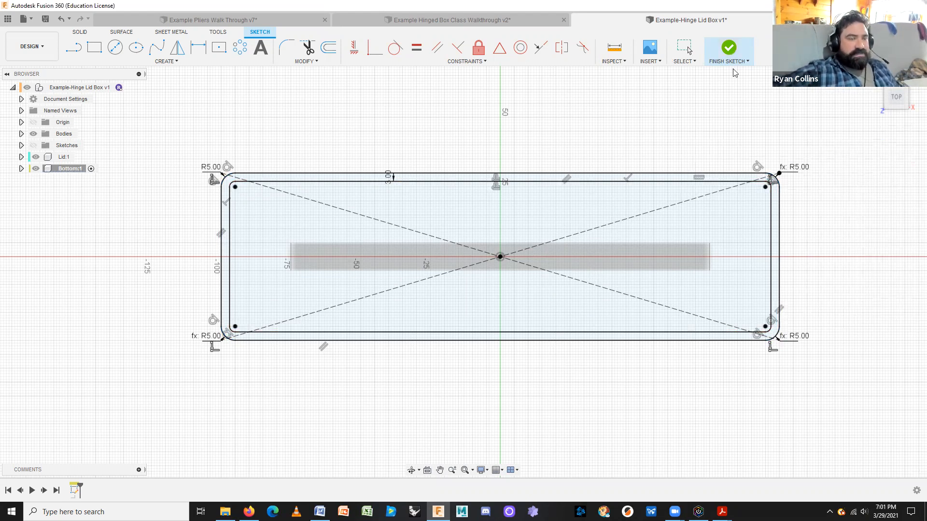
Extrude both the outer rim and inner profiles together by -20 mm, downward from the sketch plane.
{"action": "key", "text": "F4"}
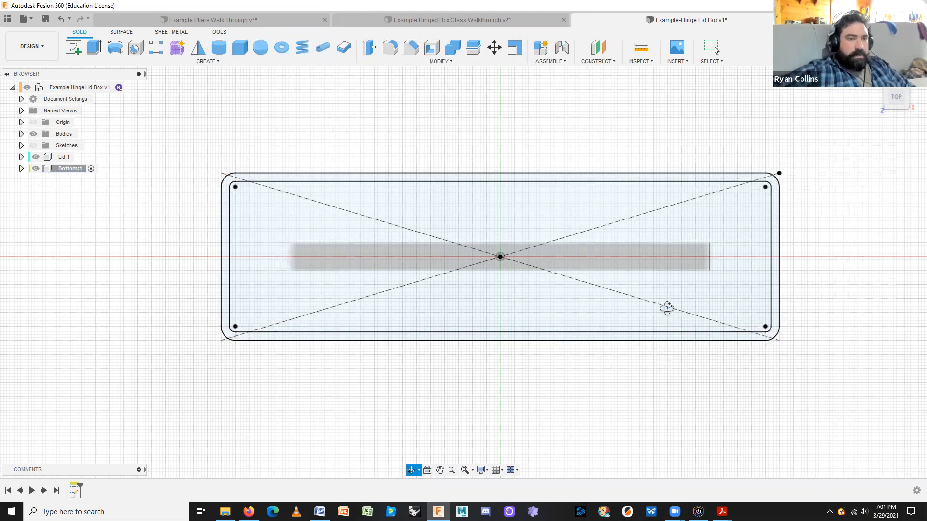
{"action": "left_click_drag", "start_coordinate": [666, 307], "coordinate": [759, 328]}
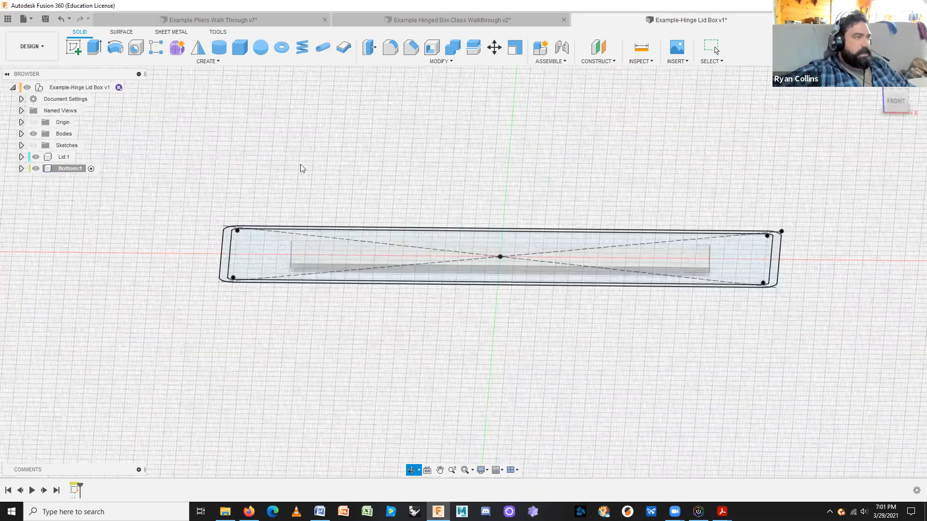
{"action": "left_click_drag", "start_coordinate": [300, 170], "coordinate": [317, 196]}
{"action": "key", "text": "Escape"}
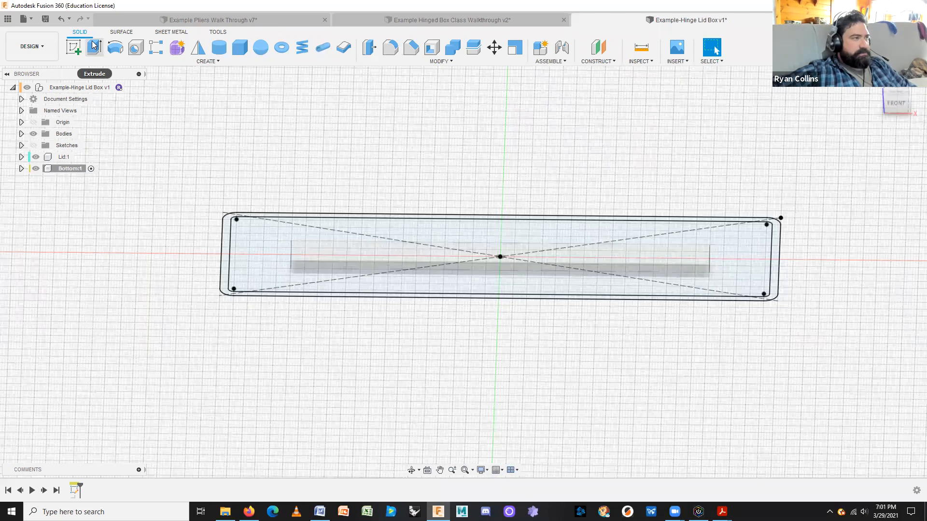
{"action": "key", "text": "e"}
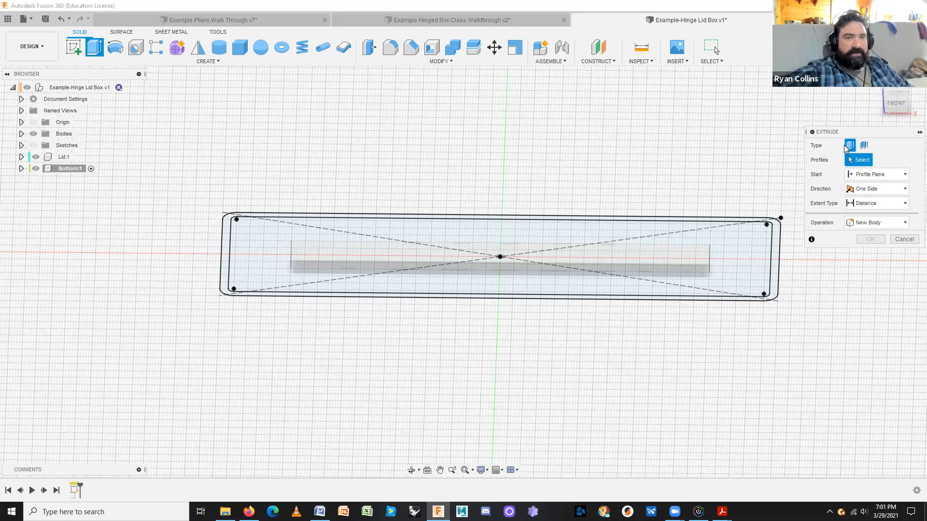
{"action": "mouse_move", "coordinate": [785, 362]}
{"action": "middle_mouse_down", "text": "shift"}
{"action": "mouse_move", "coordinate": [772, 244]}
{"action": "mouse_move", "coordinate": [775, 257]}
{"action": "middle_mouse_up", "text": "shift"}
{"action": "left_click", "coordinate": [775, 257]}
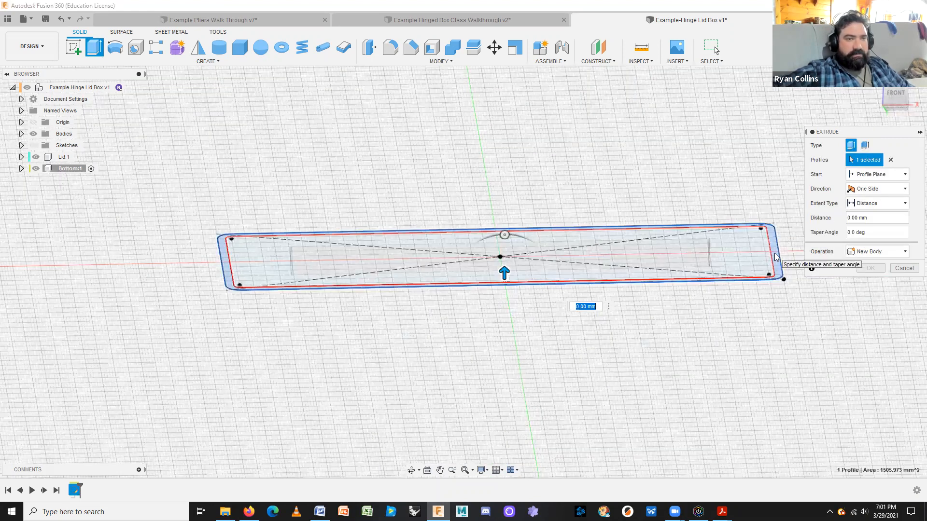
{"action": "left_click", "coordinate": [747, 251]}
{"action": "middle_click_drag", "start_coordinate": [692, 329], "coordinate": [693, 331]}
{"action": "middle_click_drag", "start_coordinate": [557, 352], "coordinate": [558, 368], "text": "shift"}
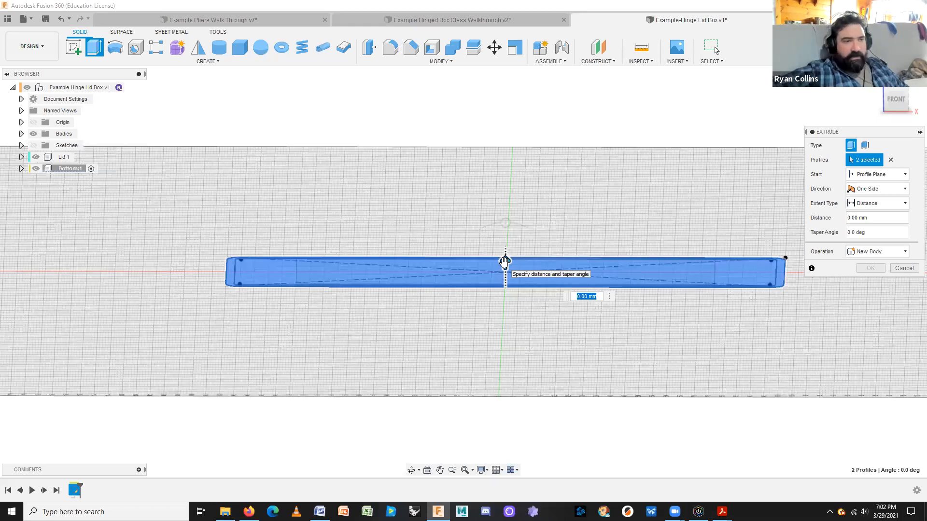
{"action": "left_click_drag", "start_coordinate": [505, 261], "coordinate": [503, 304]}
{"action": "type", "text": "-20"}
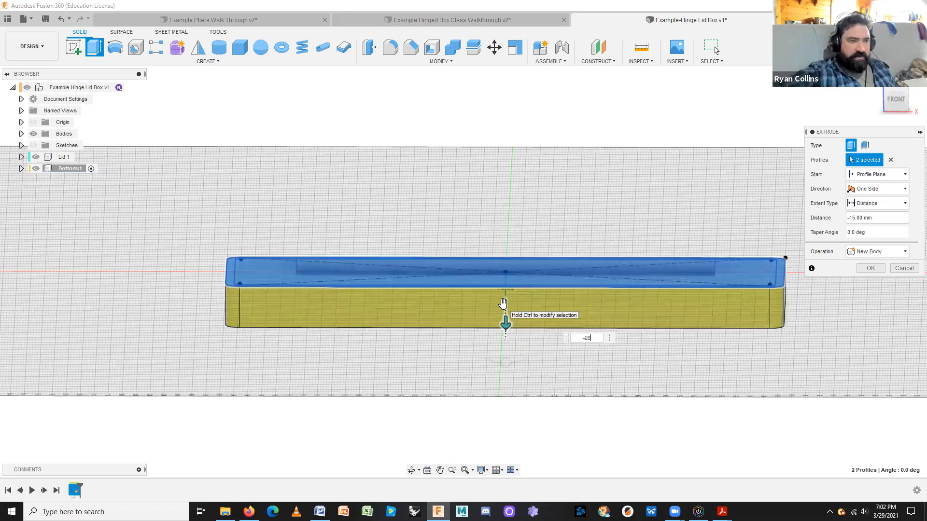
{"action": "key", "text": "Return"}
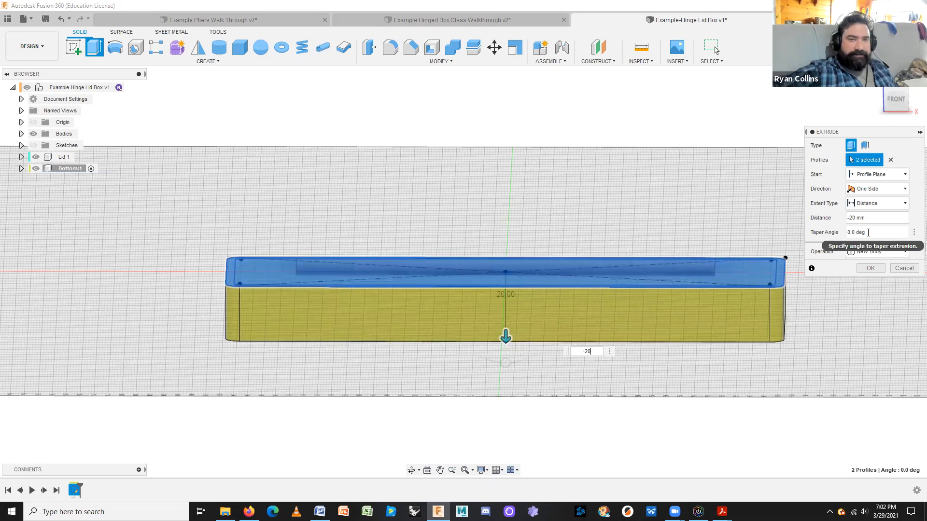
Give the extrusion a taper angle of -5 degrees and create it as a new body.
{"action": "left_click", "coordinate": [864, 232]}
{"action": "type", "text": "-5"}
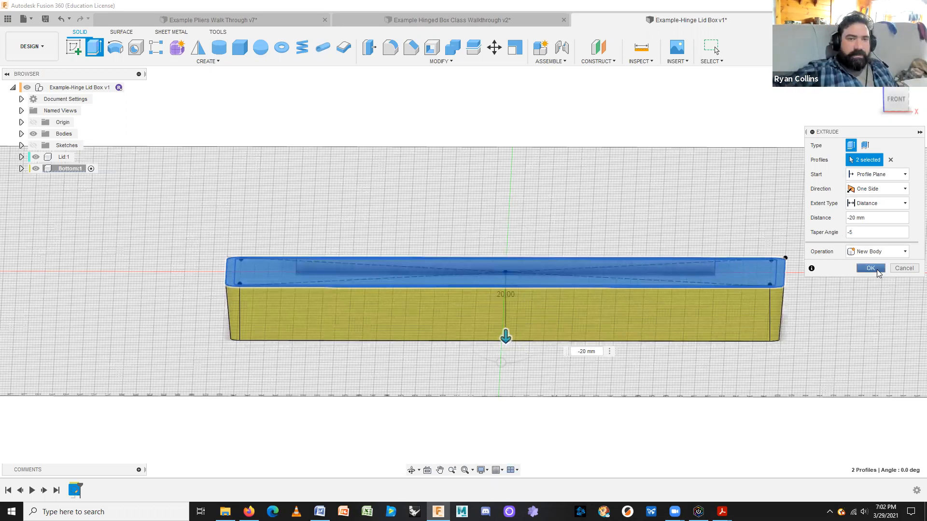
{"action": "left_click", "coordinate": [875, 269]}
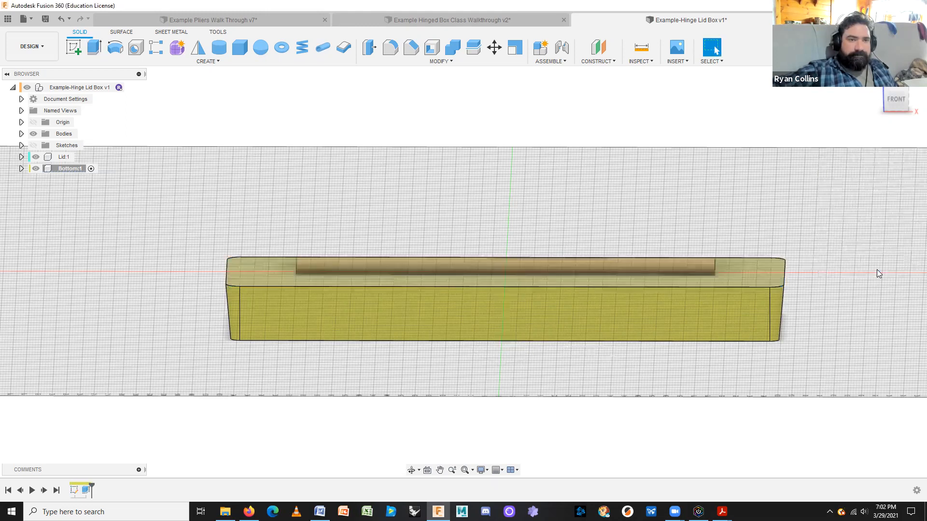
Show the Bottom component's Sketch1 so its profiles are available on the solid block.
{"action": "middle_click_drag", "start_coordinate": [827, 270], "coordinate": [737, 285], "text": "shift"}
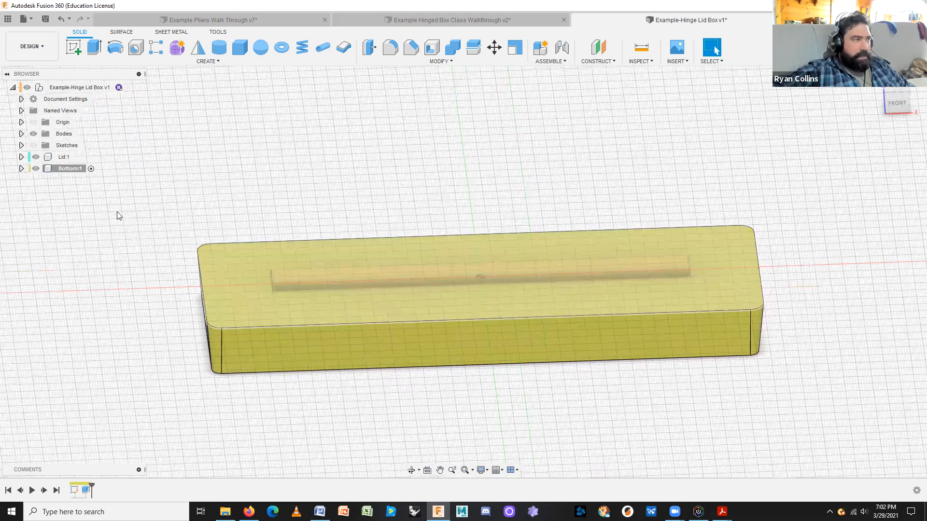
{"action": "left_click", "coordinate": [27, 170]}
{"action": "left_click", "coordinate": [22, 169]}
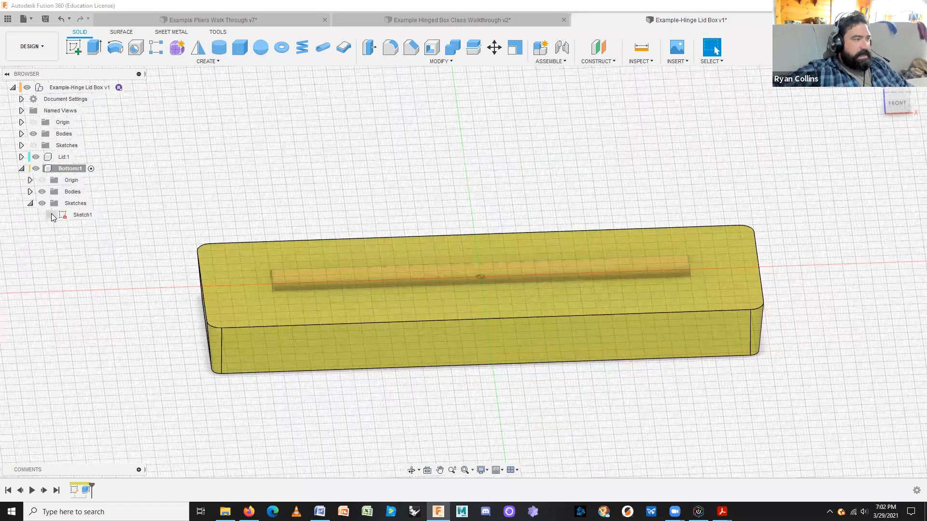
{"action": "left_click", "coordinate": [51, 216]}
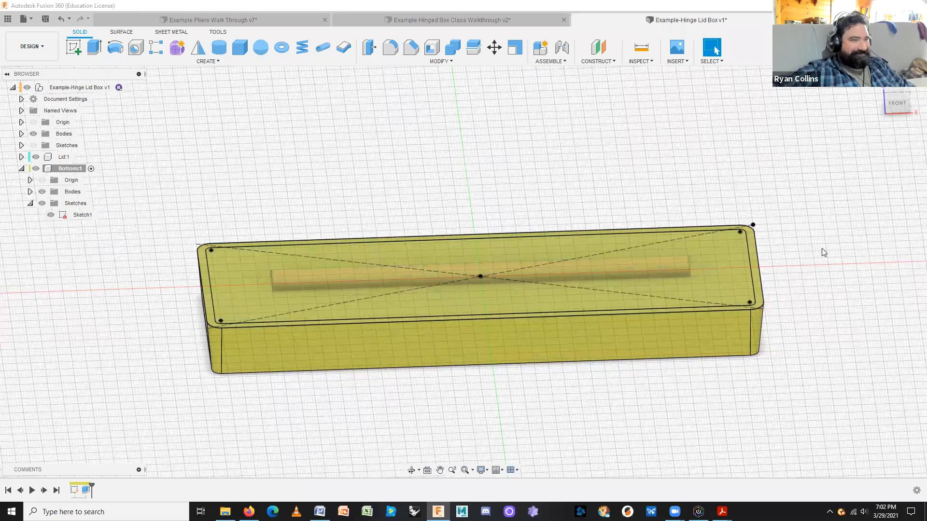
Set up a cut extrusion of the inner profile into the Bottom, with a -17 mm distance and a -5 degree taper.
{"action": "middle_click_drag", "start_coordinate": [813, 250], "coordinate": [741, 327], "text": "shift"}
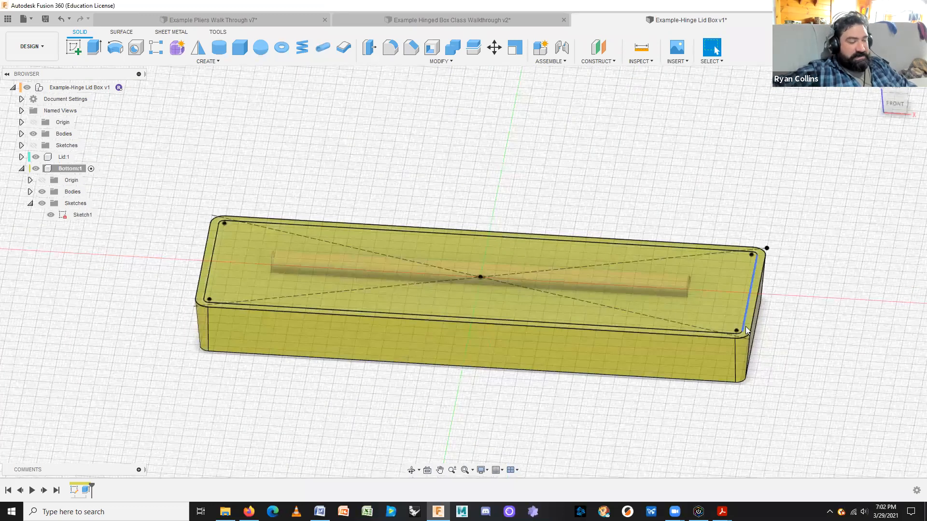
{"action": "key", "text": "e"}
{"action": "left_click", "coordinate": [718, 277]}
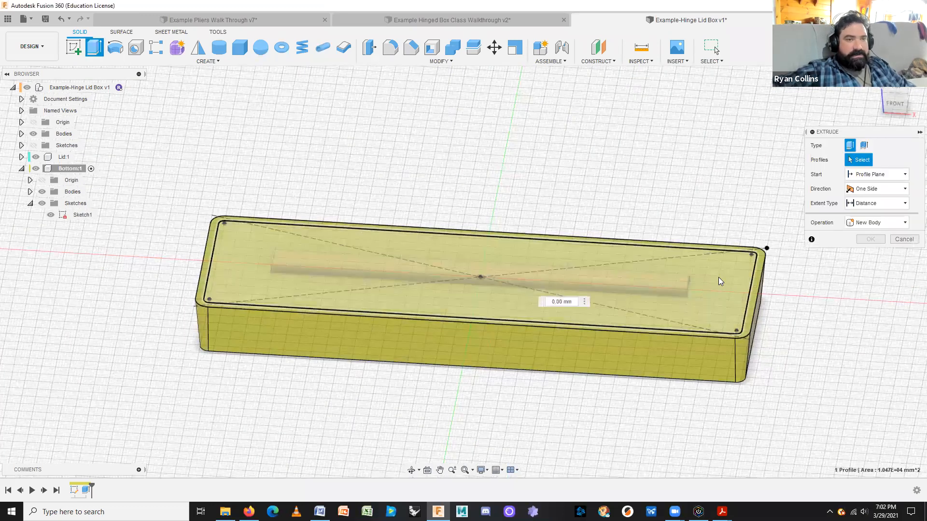
{"action": "left_click", "coordinate": [718, 277]}
{"action": "left_click_drag", "start_coordinate": [479, 276], "coordinate": [480, 320]}
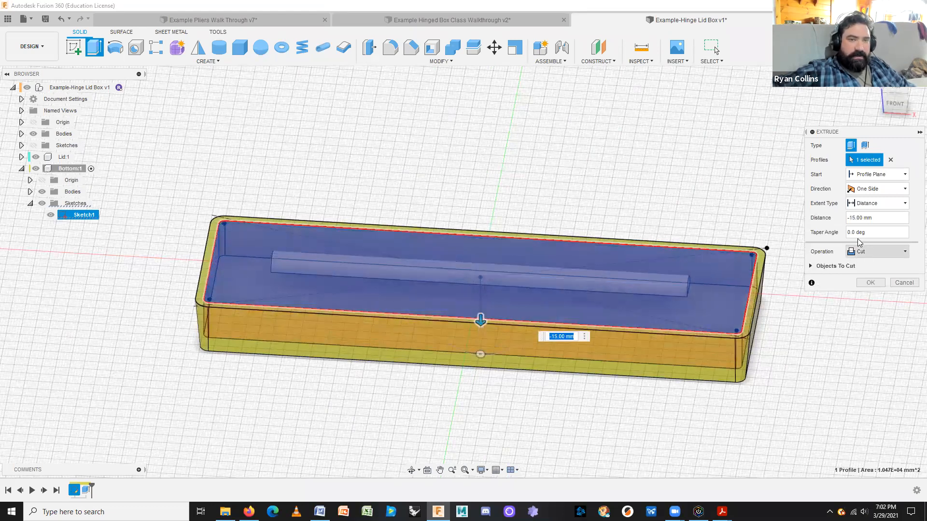
{"action": "key", "text": "Tab"}
{"action": "type", "text": "-5"}
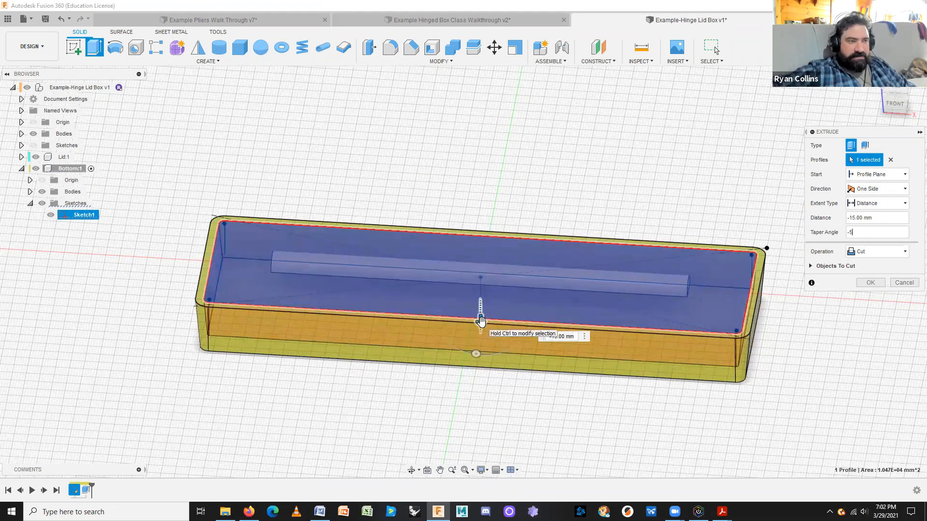
{"action": "middle_click_drag", "start_coordinate": [488, 403], "coordinate": [491, 364], "text": "shift"}
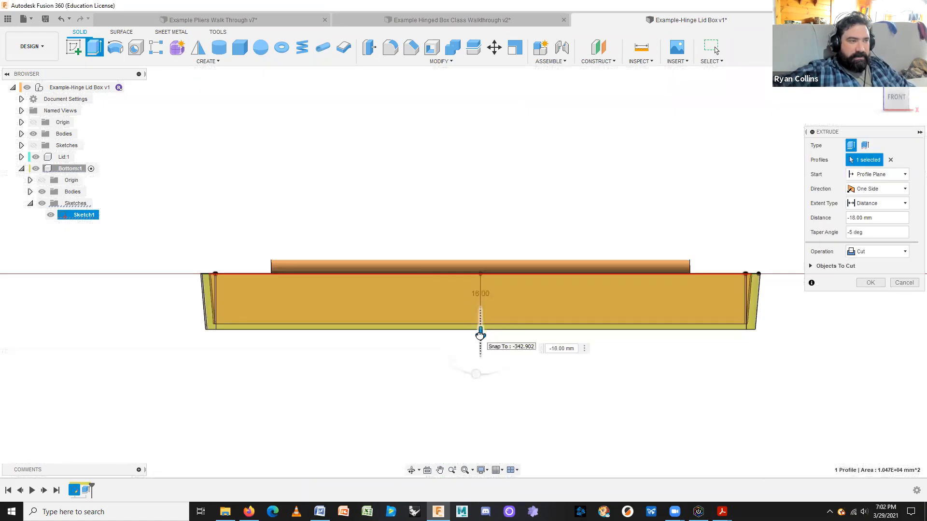
{"action": "left_click_drag", "start_coordinate": [480, 329], "coordinate": [479, 333]}
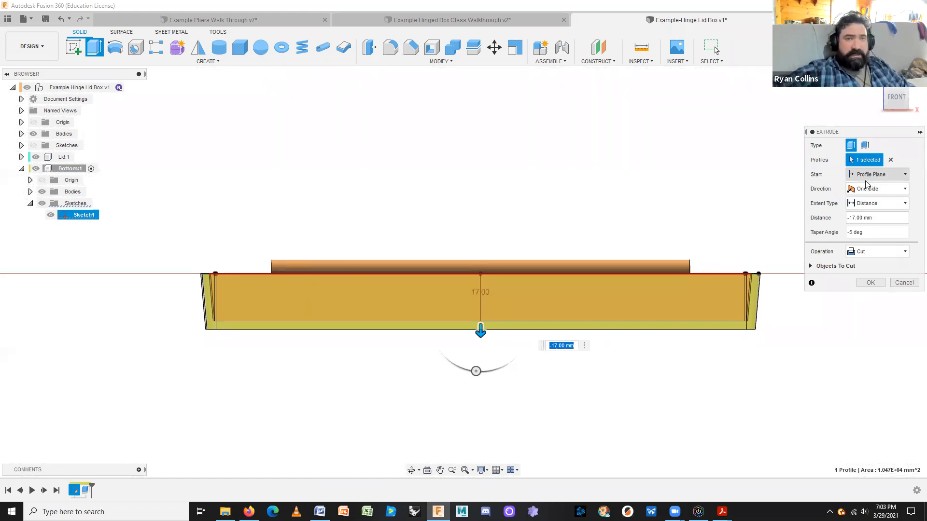
Change the cut's extent type to To Object and use the underside face of the Bottom as its target.
{"action": "left_click", "coordinate": [860, 208]}
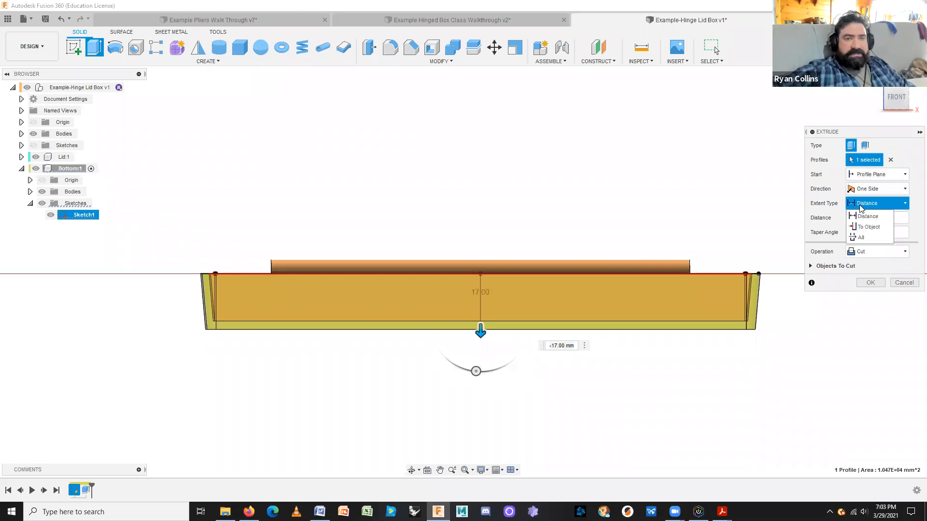
{"action": "left_click", "coordinate": [864, 227]}
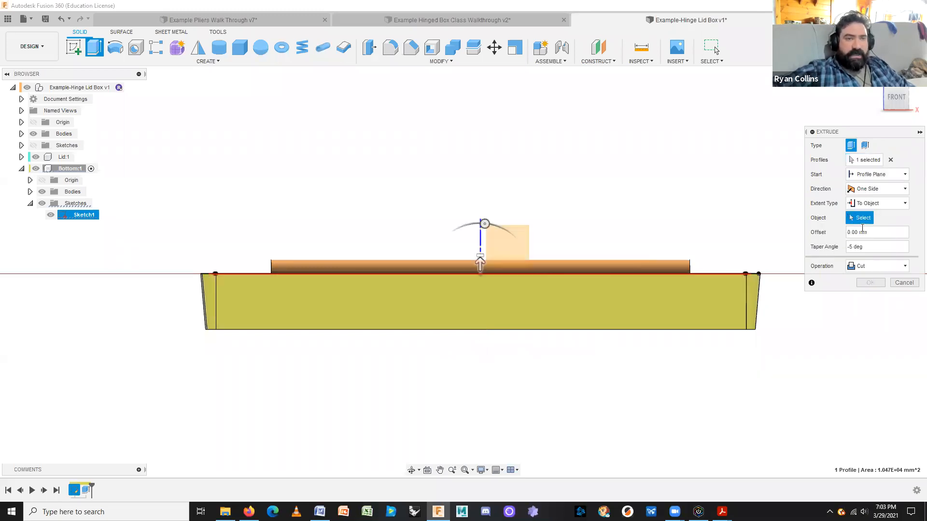
{"action": "middle_click_drag", "start_coordinate": [666, 374], "coordinate": [630, 368], "text": "shift"}
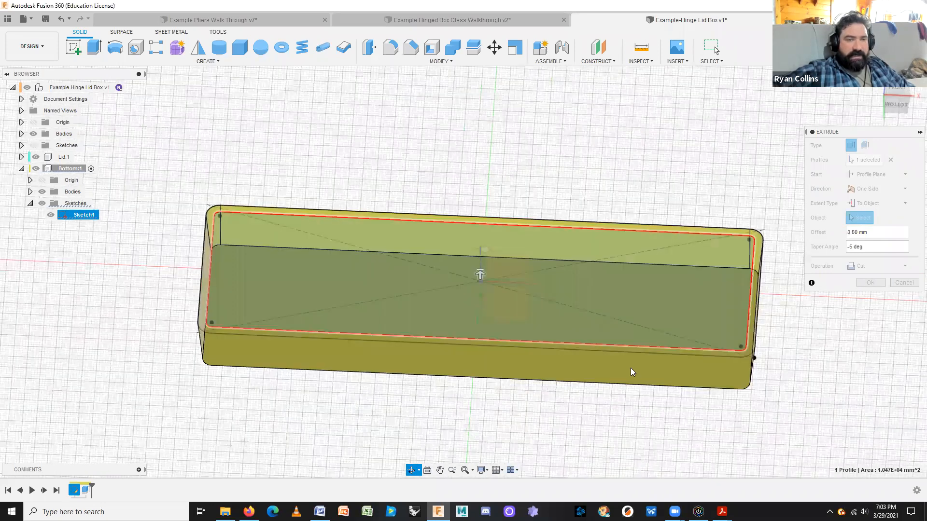
{"action": "left_click", "coordinate": [631, 369]}
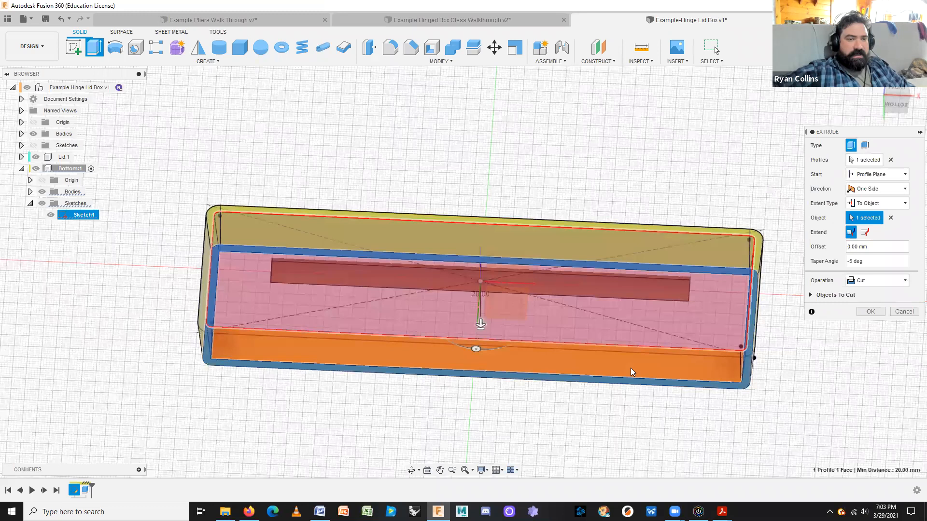
Offset the cut -3 mm from the underside face and create the tapered cavity.
{"action": "middle_click_drag", "start_coordinate": [790, 415], "coordinate": [794, 335], "text": "shift"}
{"action": "left_click_drag", "start_coordinate": [873, 247], "coordinate": [839, 252]}
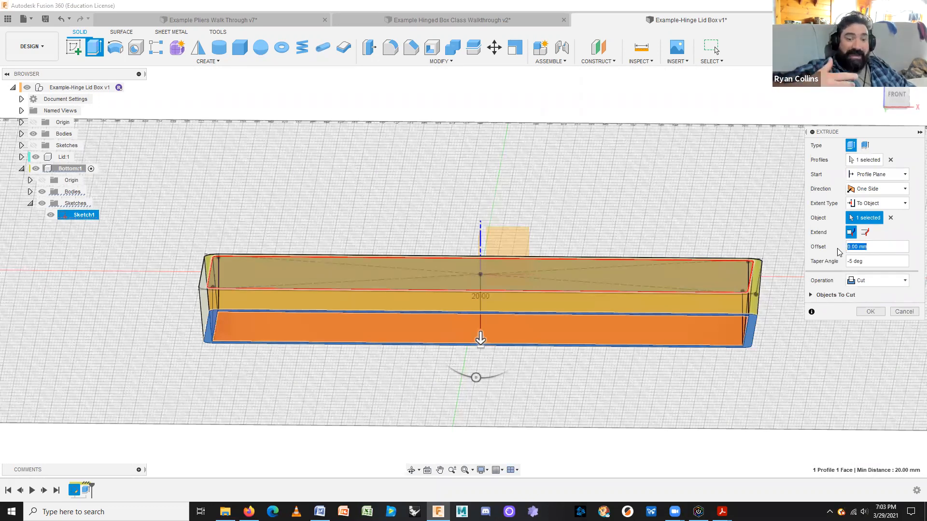
{"action": "type", "text": "-3"}
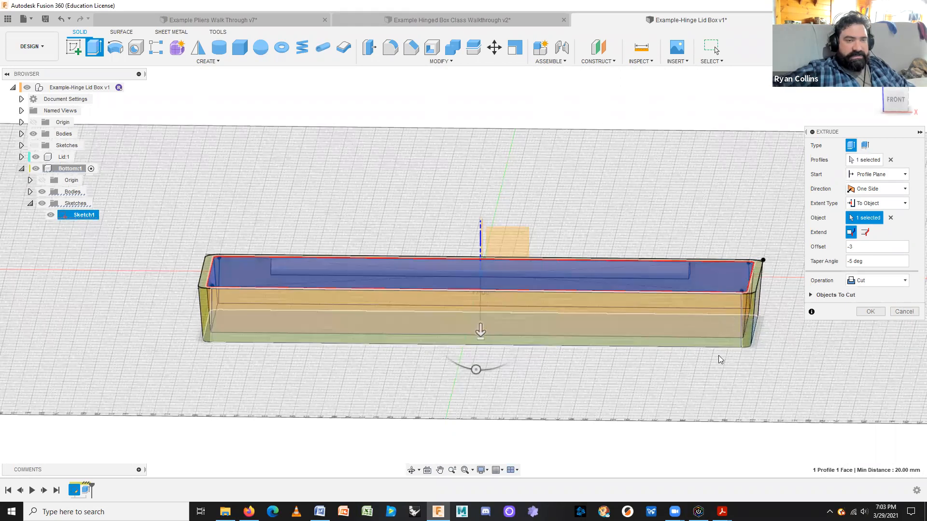
{"action": "middle_click_drag", "start_coordinate": [717, 314], "coordinate": [725, 340], "text": "shift"}
{"action": "middle_click_drag", "start_coordinate": [717, 301], "coordinate": [736, 329], "text": "shift"}
{"action": "scroll", "coordinate": [706, 328], "scroll_direction": "up", "scroll_amount": 3}
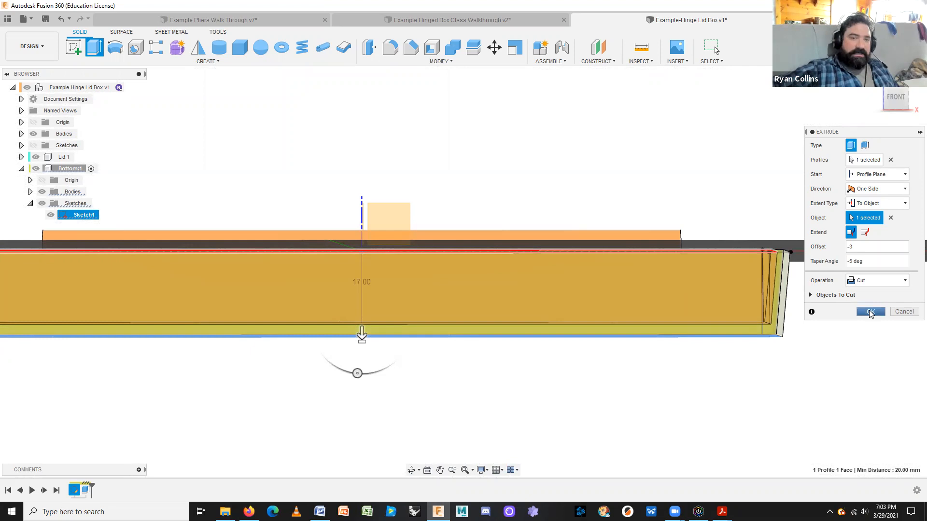
{"action": "left_click", "coordinate": [870, 312]}
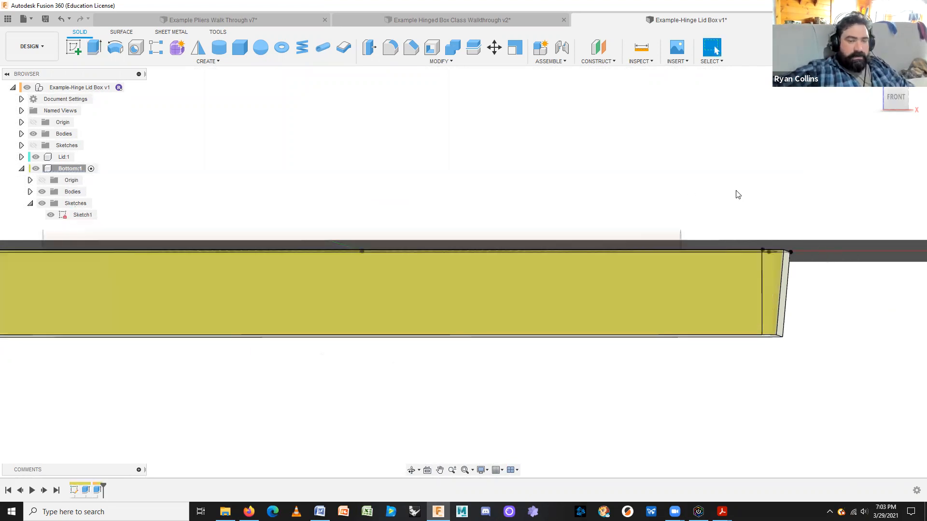
Activate the top-level Example-Hinge Lid Box component.
{"action": "middle_click_drag", "start_coordinate": [723, 191], "coordinate": [530, 436], "text": "shift"}
{"action": "scroll", "coordinate": [600, 398], "scroll_direction": "down", "scroll_amount": 3}
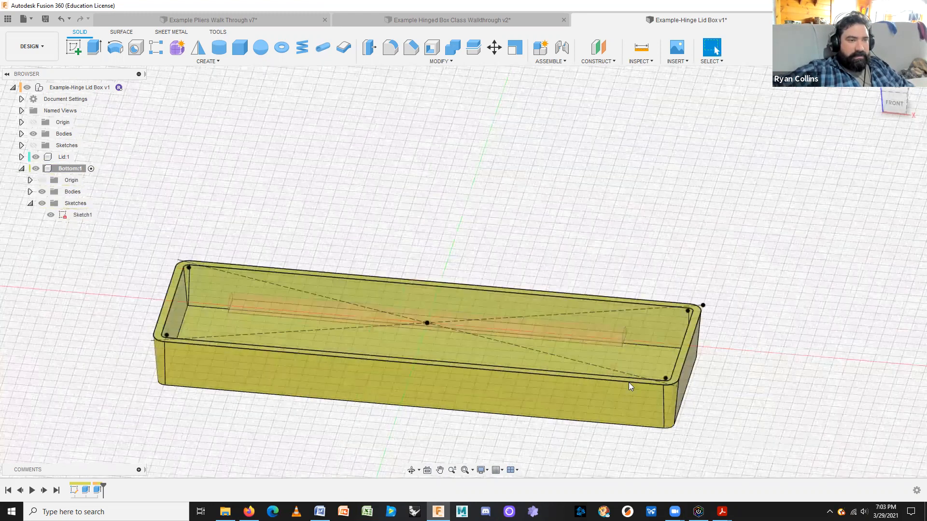
{"action": "middle_click_drag", "start_coordinate": [377, 330], "coordinate": [322, 238]}
{"action": "middle_click_drag", "start_coordinate": [545, 342], "coordinate": [656, 384], "text": "shift"}
{"action": "scroll", "coordinate": [657, 384], "scroll_direction": "up", "scroll_amount": 2}
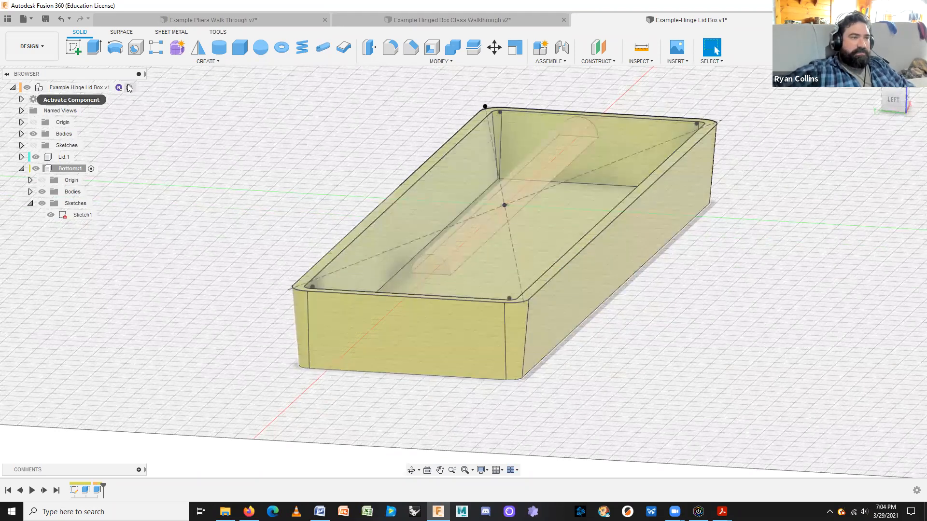
{"action": "left_click", "coordinate": [129, 87]}
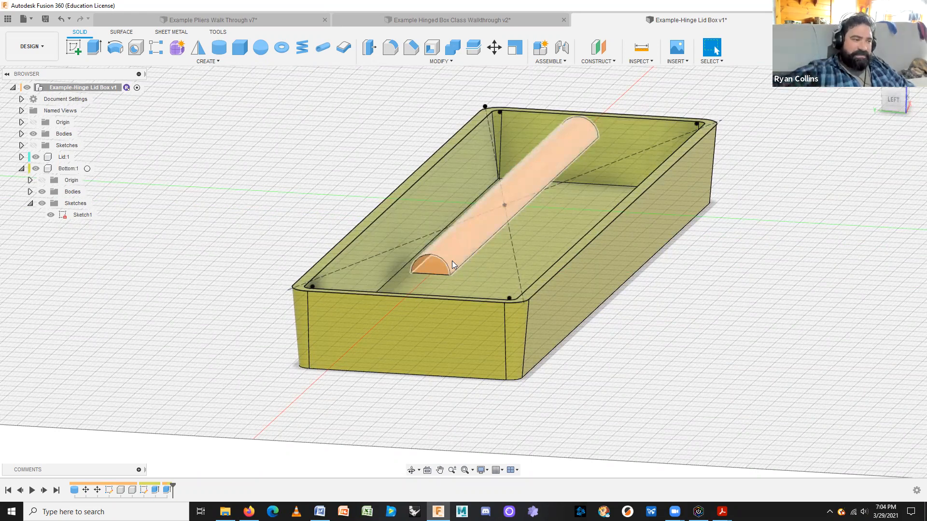
Edit the cavity cut, hide the top-level bodies to exclude the hinge cylinder from it, and reapply the feature.
{"action": "left_click", "coordinate": [169, 490]}
{"action": "right_click", "coordinate": [169, 491]}
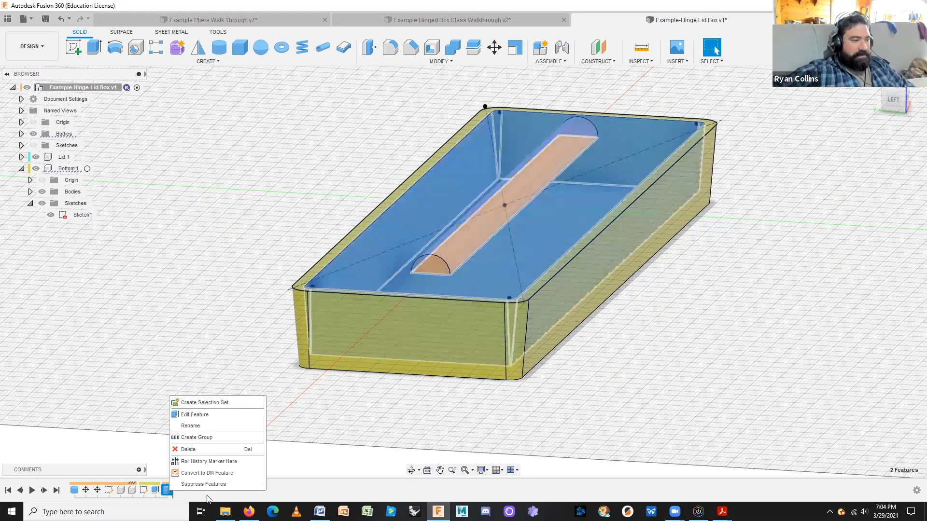
{"action": "left_click", "coordinate": [330, 448]}
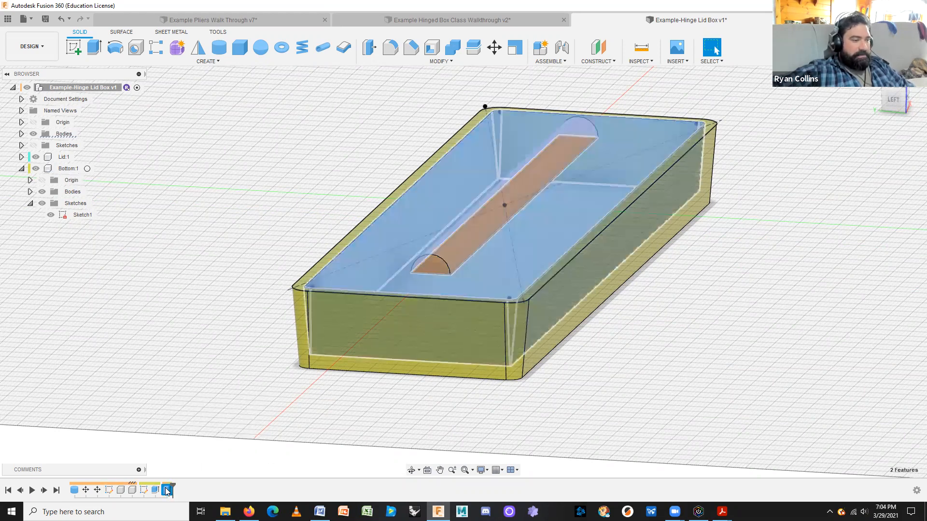
{"action": "right_click", "coordinate": [167, 491]}
{"action": "left_click", "coordinate": [189, 420]}
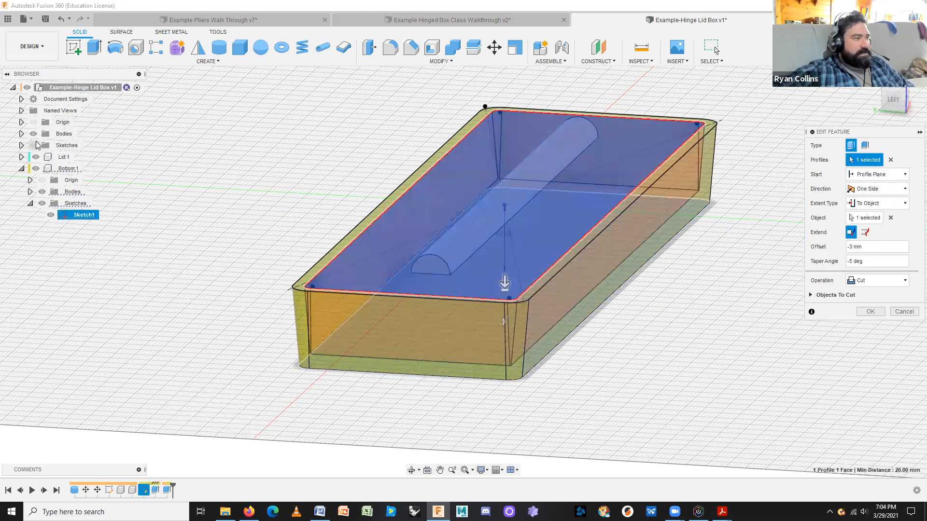
{"action": "left_click", "coordinate": [34, 133]}
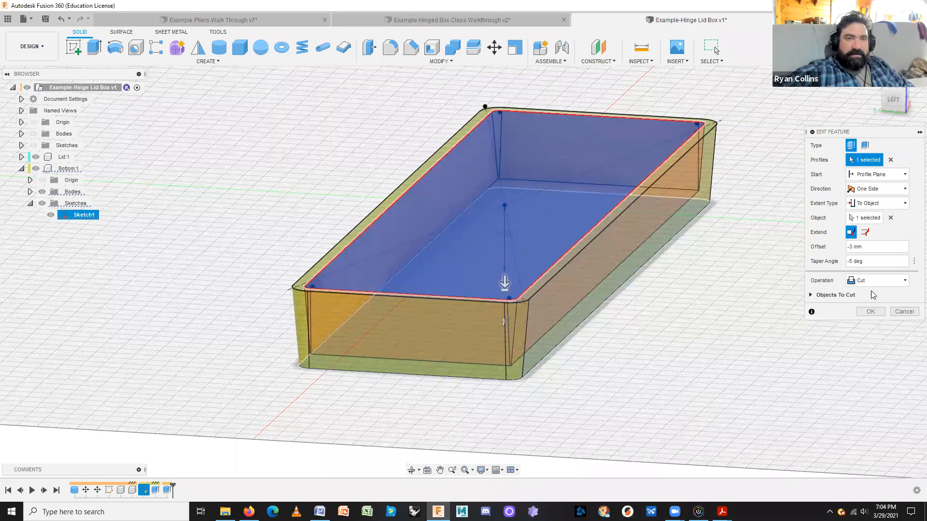
{"action": "left_click", "coordinate": [869, 312]}
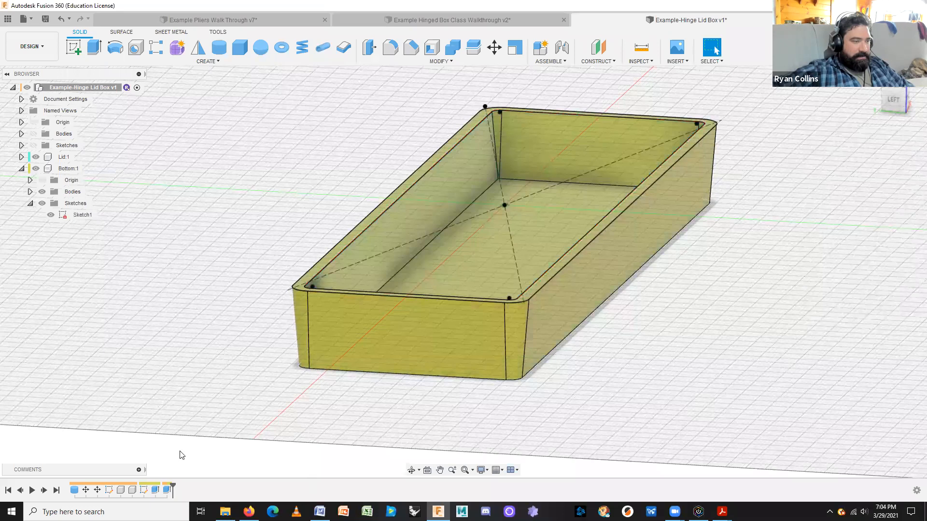
Show the top-level bodies to check that the hinge cylinder is whole, and hide them again.
{"action": "left_click", "coordinate": [34, 134]}
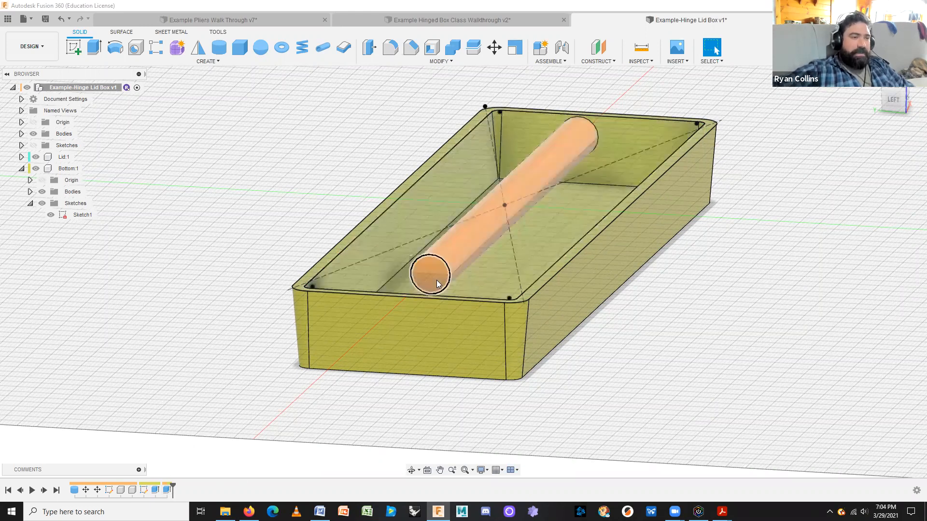
{"action": "left_click", "coordinate": [439, 270]}
{"action": "left_click", "coordinate": [478, 247]}
{"action": "left_click", "coordinate": [831, 351]}
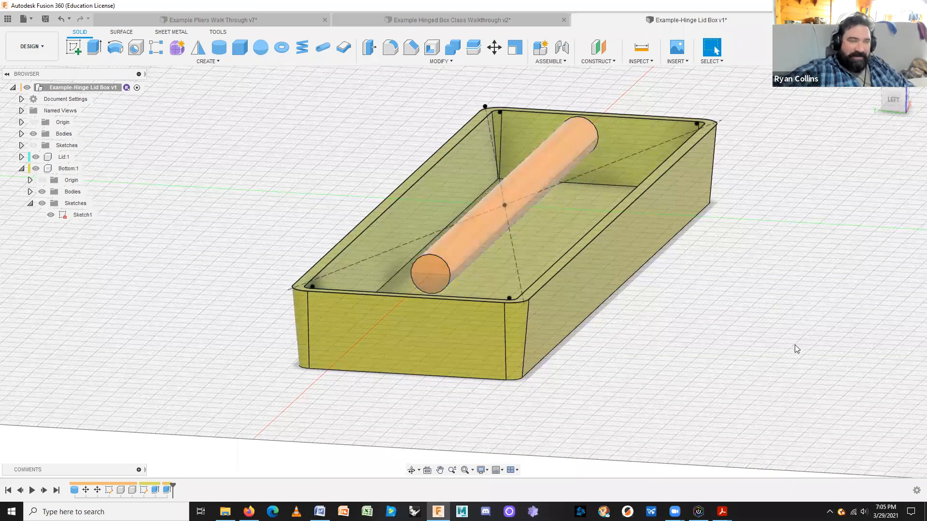
{"action": "left_click", "coordinate": [33, 134]}
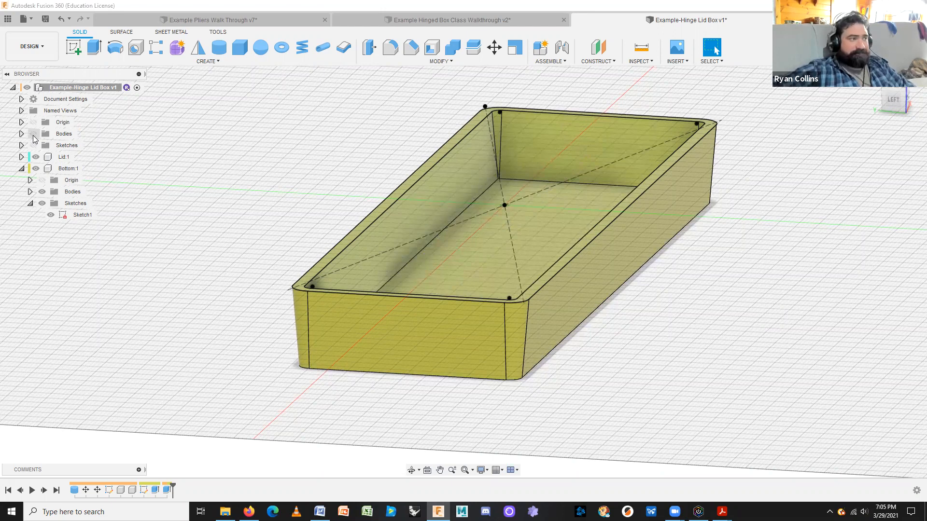
Collapse the Bottom component's contents and activate the Lid component.
{"action": "middle_click_drag", "start_coordinate": [761, 271], "coordinate": [532, 333], "text": "shift"}
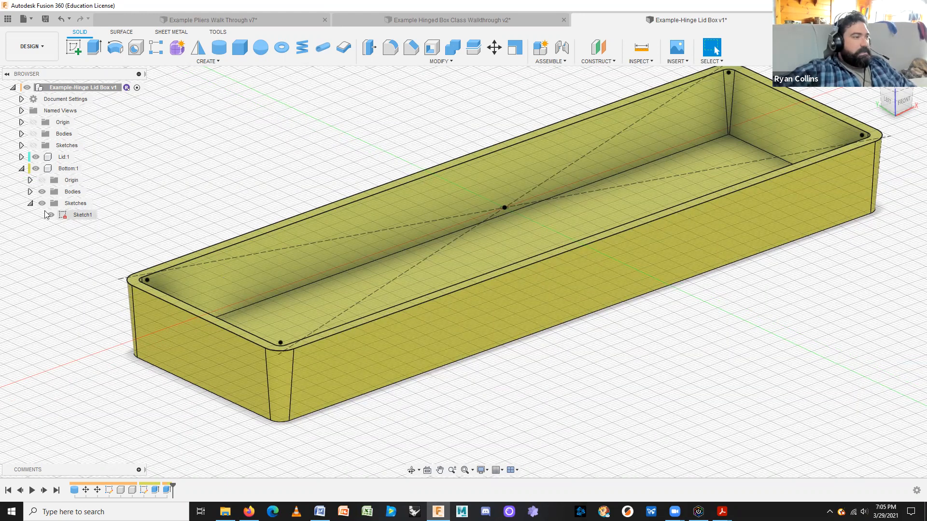
{"action": "left_click", "coordinate": [21, 169]}
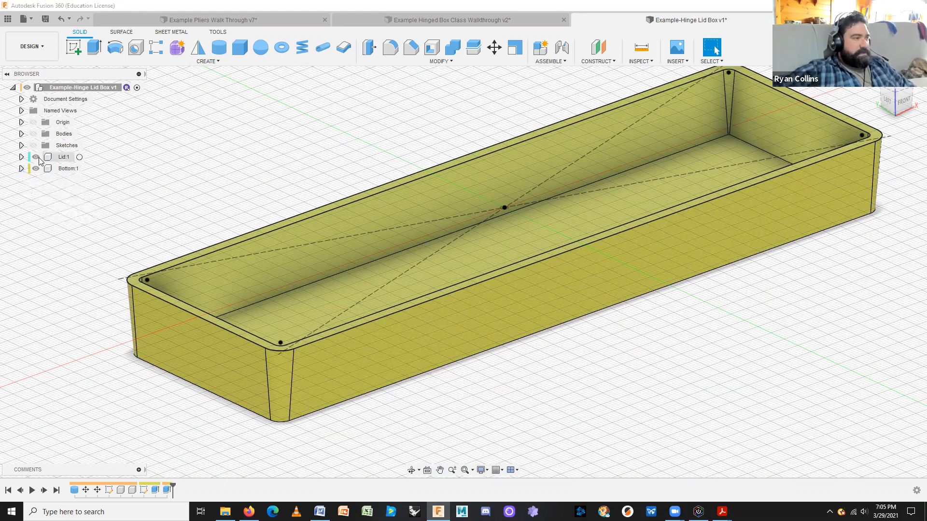
{"action": "left_click", "coordinate": [81, 158]}
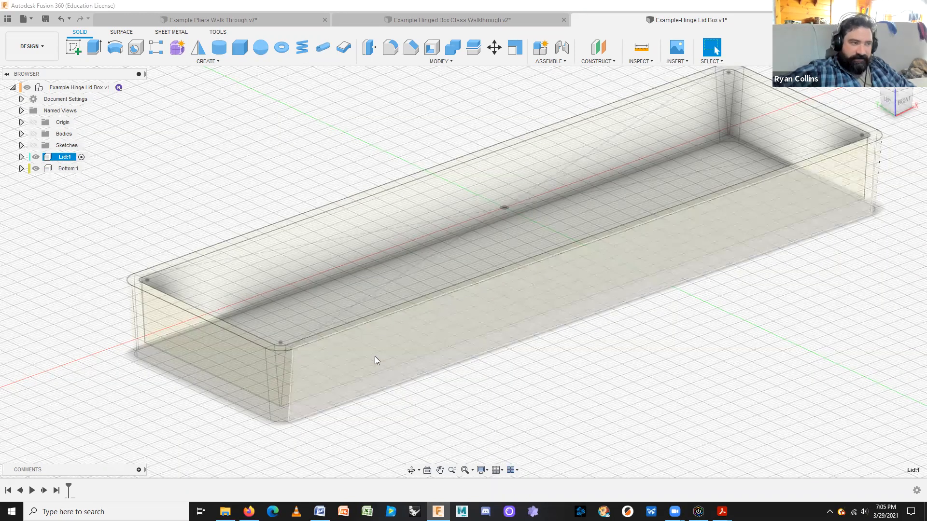
Create a sketch on the horizontal origin plane in the Lid component and finish it without drawing anything.
{"action": "scroll", "coordinate": [681, 367], "scroll_direction": "down", "scroll_amount": 3}
{"action": "middle_click_drag", "start_coordinate": [683, 365], "coordinate": [683, 369], "text": "shift"}
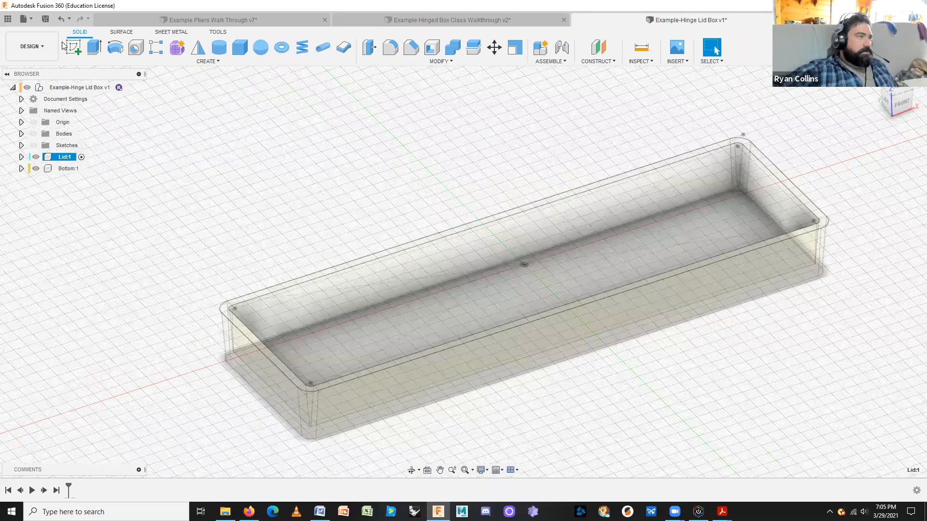
{"action": "left_click", "coordinate": [73, 47]}
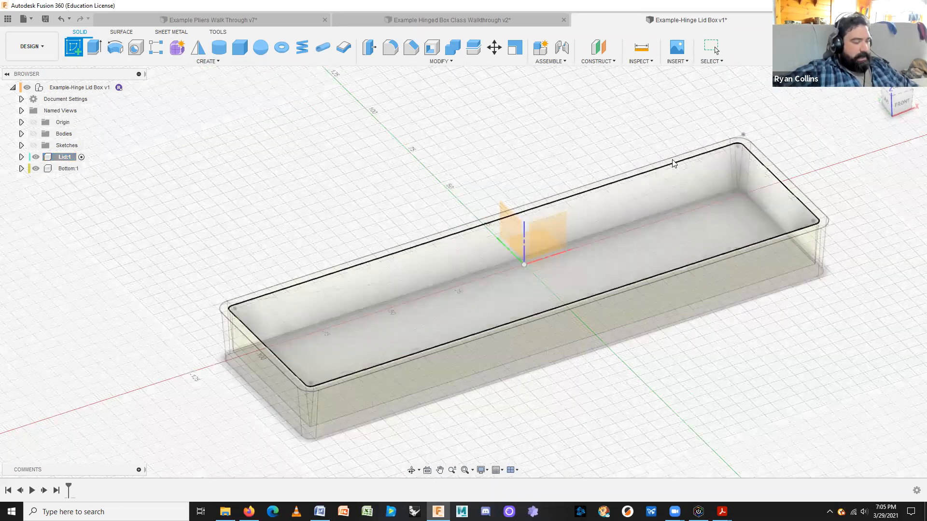
{"action": "middle_click_drag", "start_coordinate": [645, 167], "coordinate": [572, 271], "text": "shift"}
{"action": "left_click", "coordinate": [571, 274]}
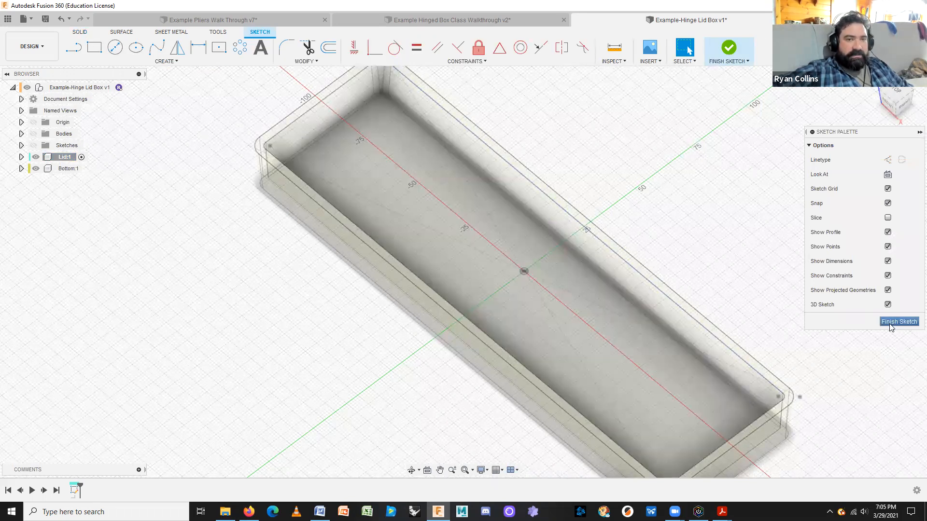
{"action": "left_click", "coordinate": [889, 322]}
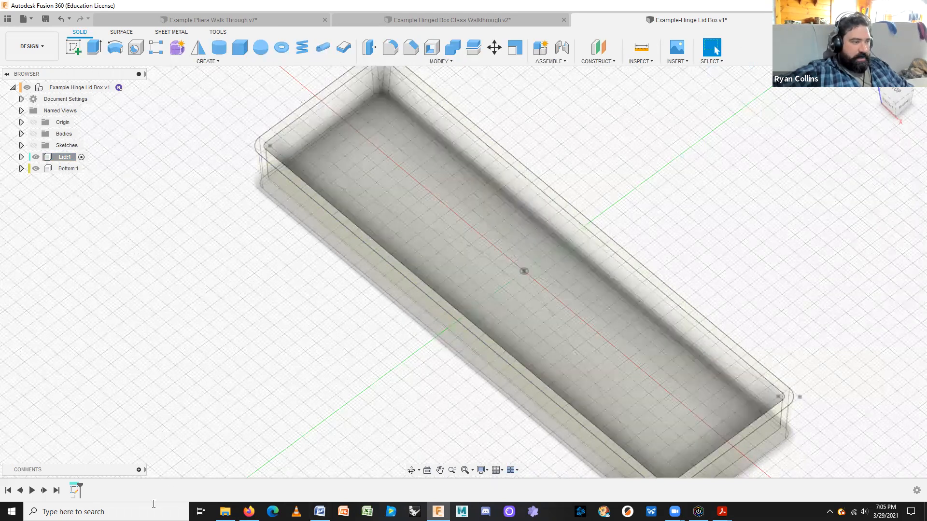
Redefine the Lid sketch's plane to the origin XY plane, hiding the Bottom component to pick it and showing it again.
{"action": "right_click", "coordinate": [74, 490]}
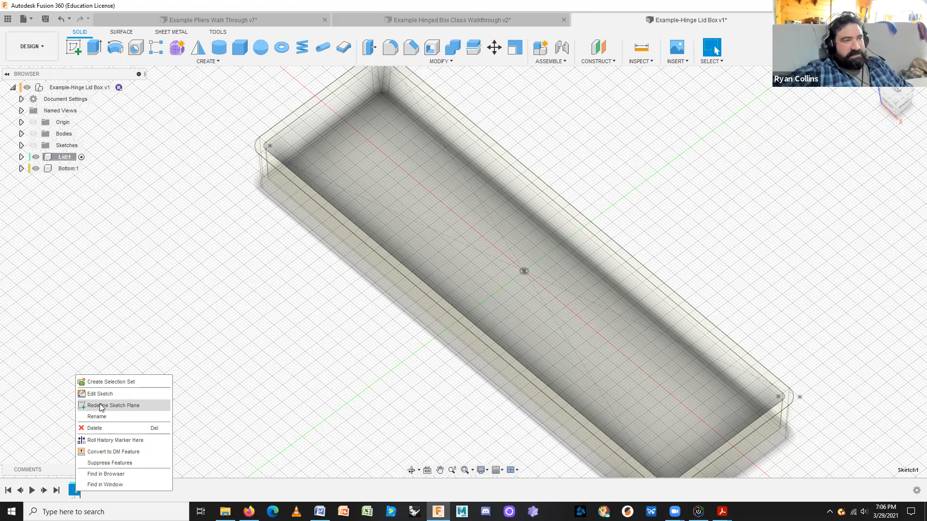
{"action": "left_click", "coordinate": [113, 405]}
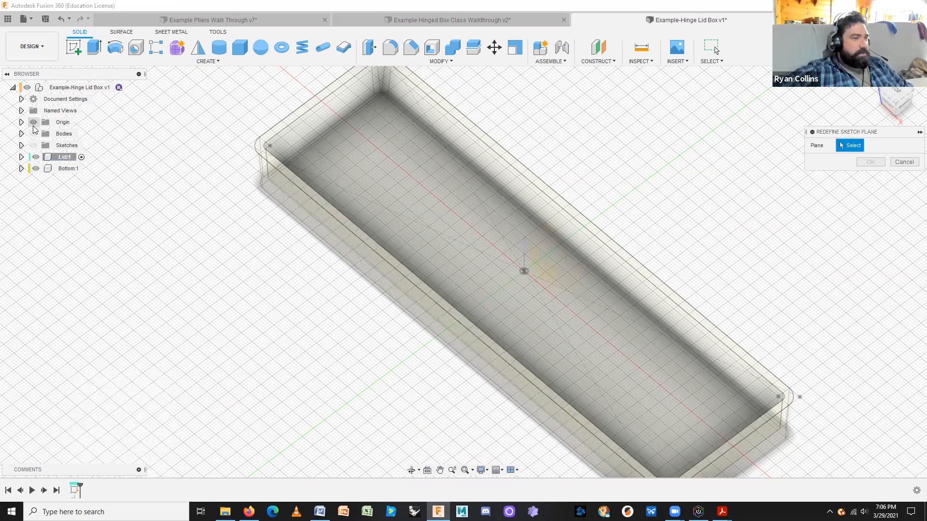
{"action": "middle_click_drag", "start_coordinate": [682, 268], "coordinate": [538, 275], "text": "shift"}
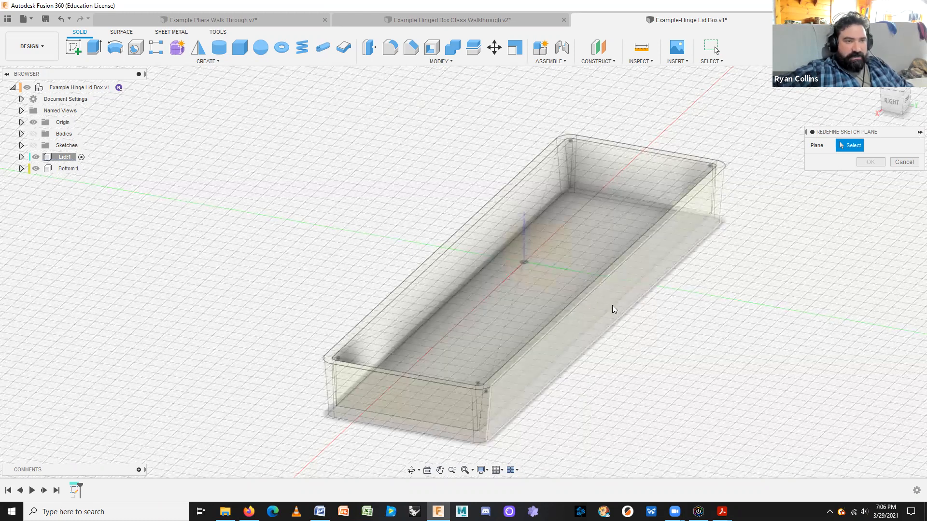
{"action": "left_click", "coordinate": [36, 168]}
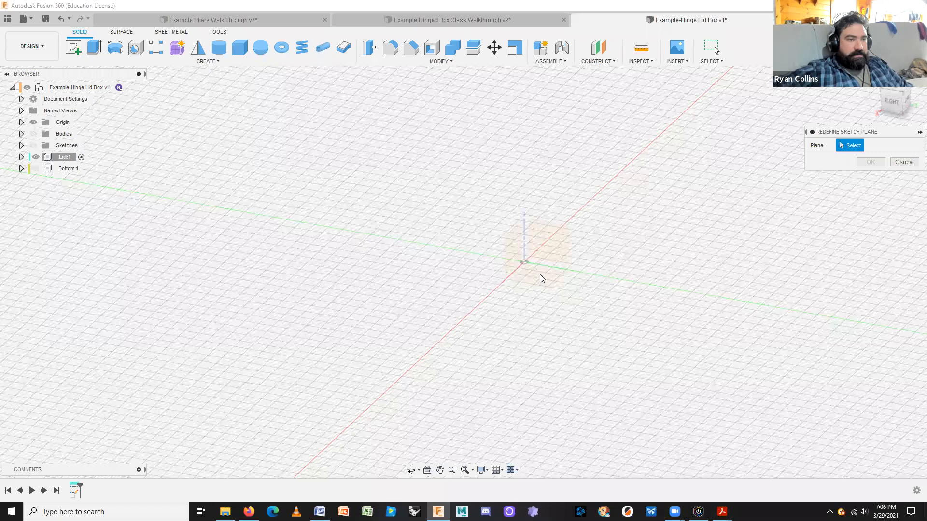
{"action": "middle_click_drag", "start_coordinate": [540, 284], "coordinate": [502, 234]}
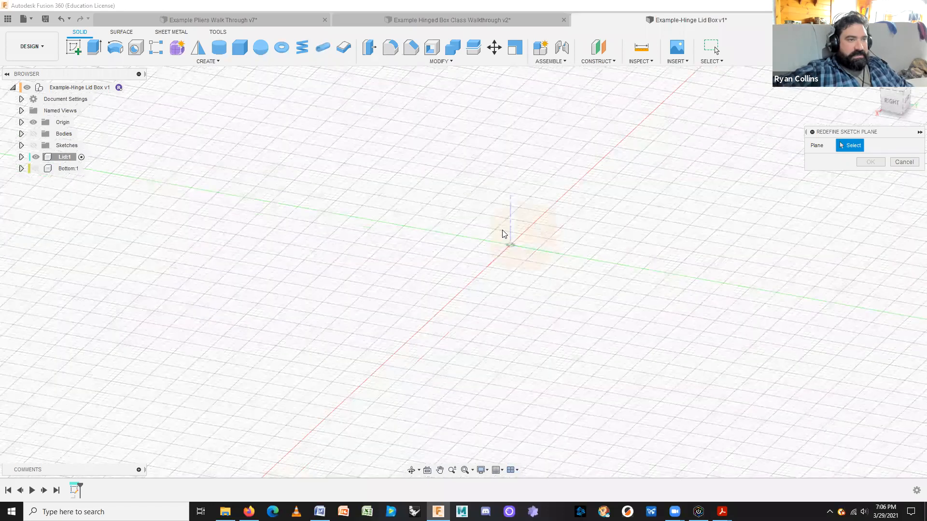
{"action": "left_click", "coordinate": [502, 234]}
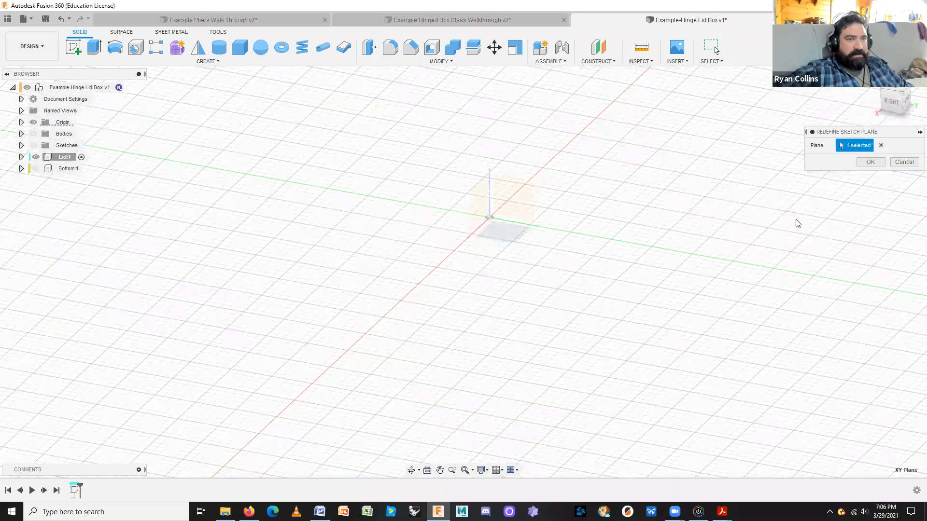
{"action": "left_click", "coordinate": [875, 163]}
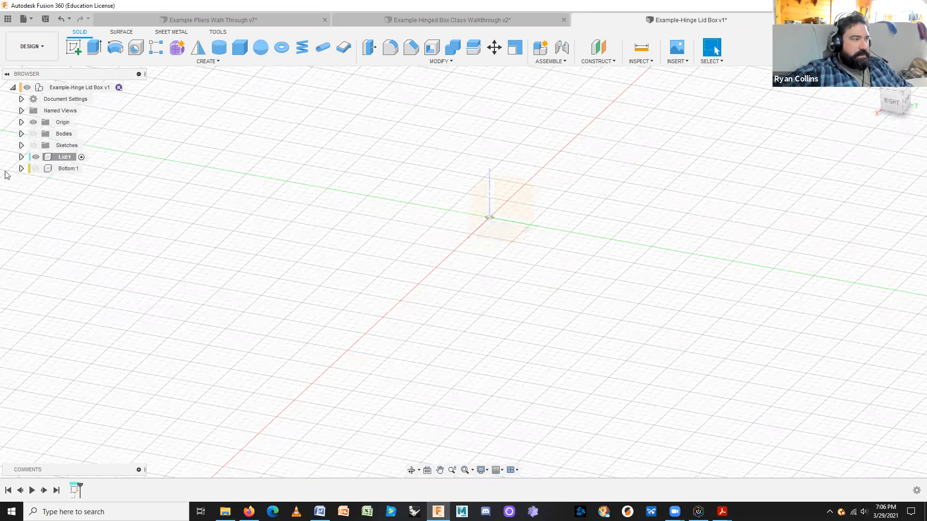
{"action": "left_click", "coordinate": [36, 168]}
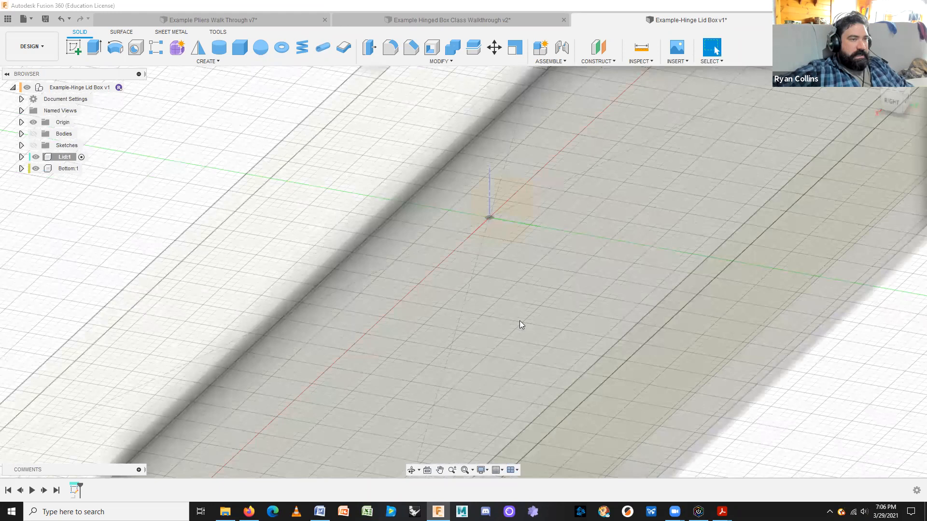
Open the Lid component's empty sketch for editing.
{"action": "middle_click_drag", "start_coordinate": [641, 400], "coordinate": [688, 391], "text": "shift"}
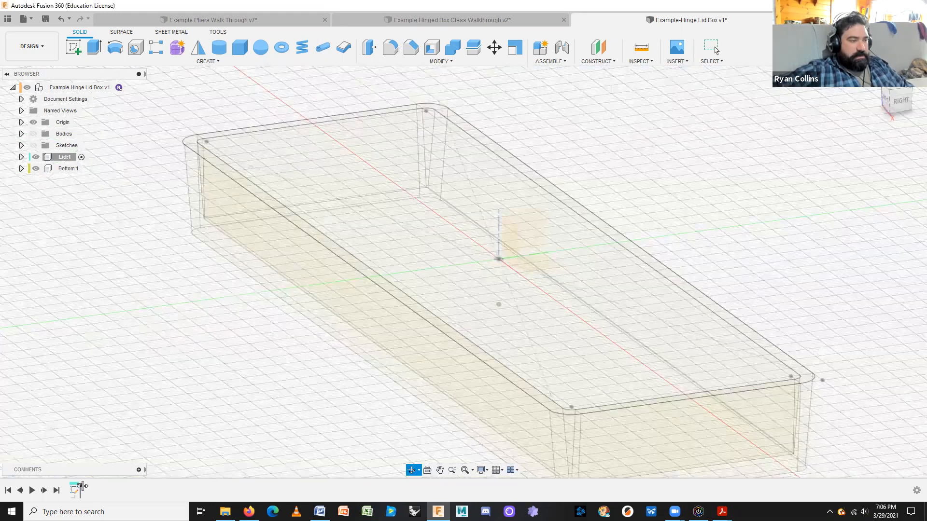
{"action": "right_click", "coordinate": [75, 490]}
{"action": "left_click", "coordinate": [102, 397]}
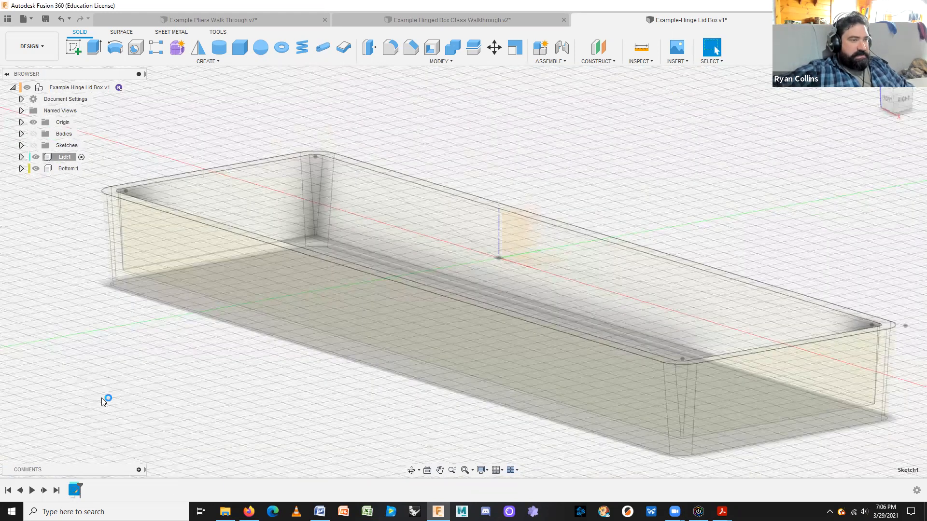
{"action": "middle_click_drag", "start_coordinate": [548, 232], "coordinate": [544, 410], "text": "shift"}
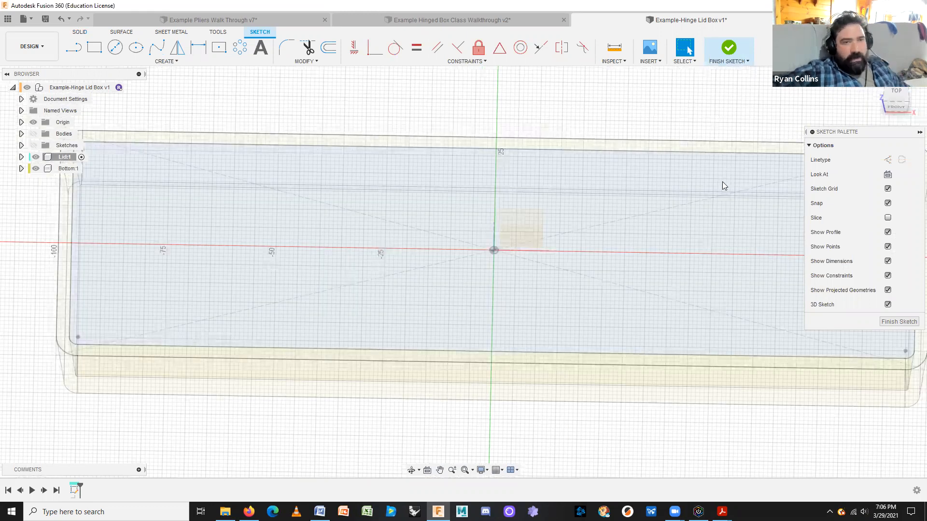
{"action": "scroll", "coordinate": [722, 184], "scroll_direction": "down", "scroll_amount": 2}
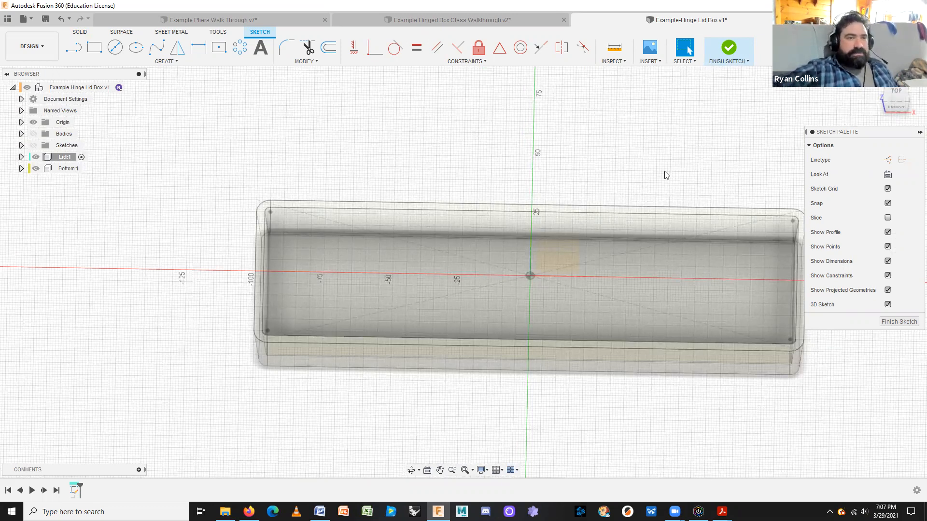
{"action": "left_click", "coordinate": [506, 294]}
{"action": "middle_click_drag", "start_coordinate": [567, 383], "coordinate": [569, 385]}
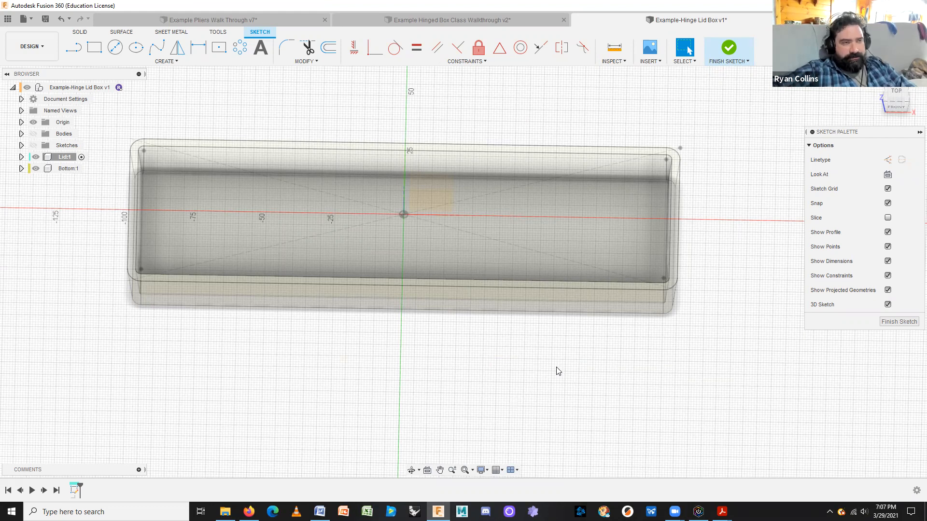
Project the Bottom component's rim face into the Lid sketch with the projection link on, and hide the Bottom component.
{"action": "key", "text": "p"}
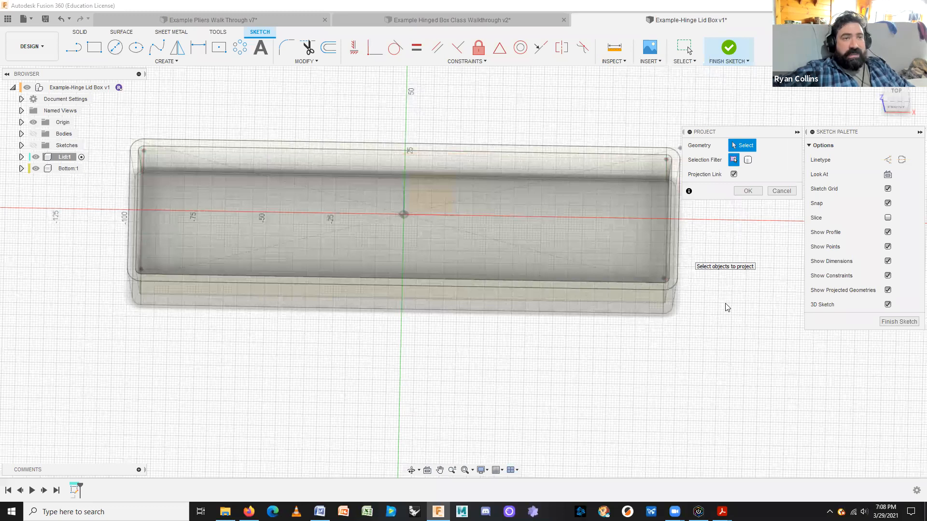
{"action": "scroll", "coordinate": [687, 289], "scroll_direction": "up", "scroll_amount": 1}
{"action": "scroll", "coordinate": [700, 283], "scroll_direction": "up", "scroll_amount": 1}
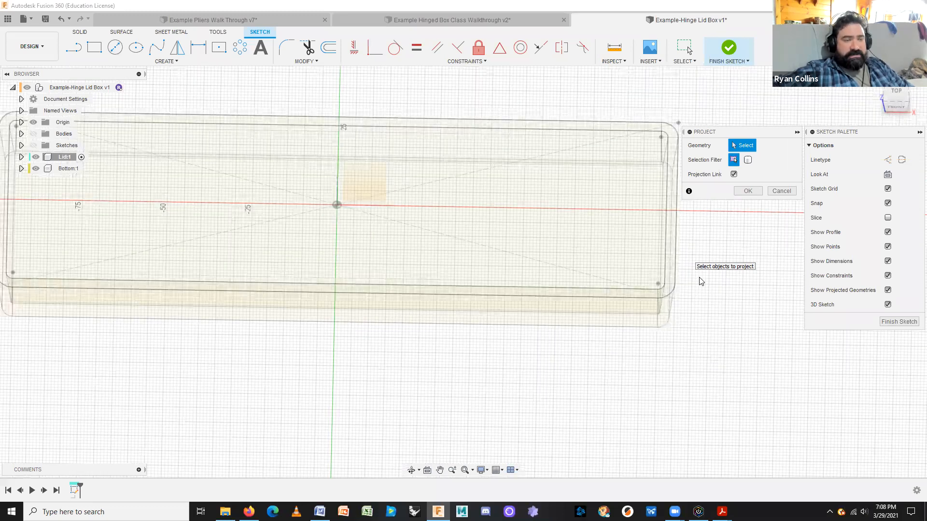
{"action": "scroll", "coordinate": [701, 281], "scroll_direction": "down", "scroll_amount": 1}
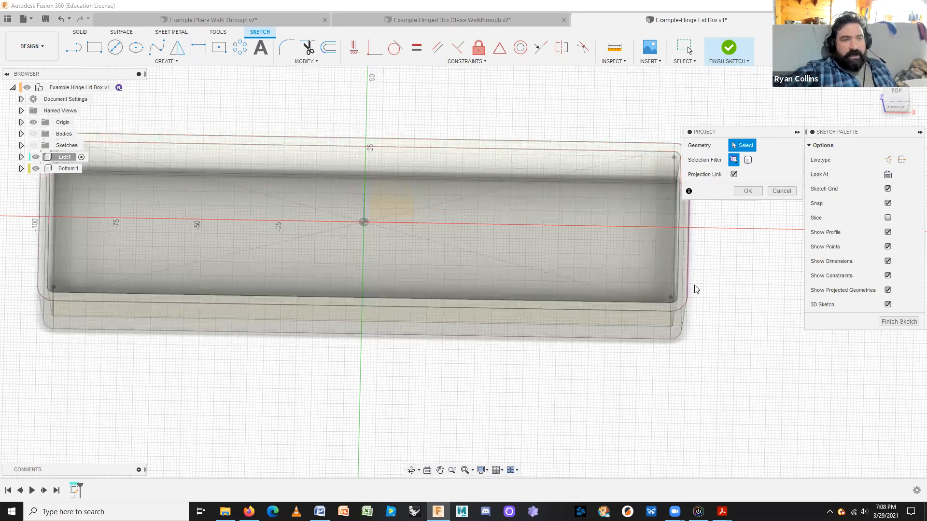
{"action": "left_click", "coordinate": [683, 261]}
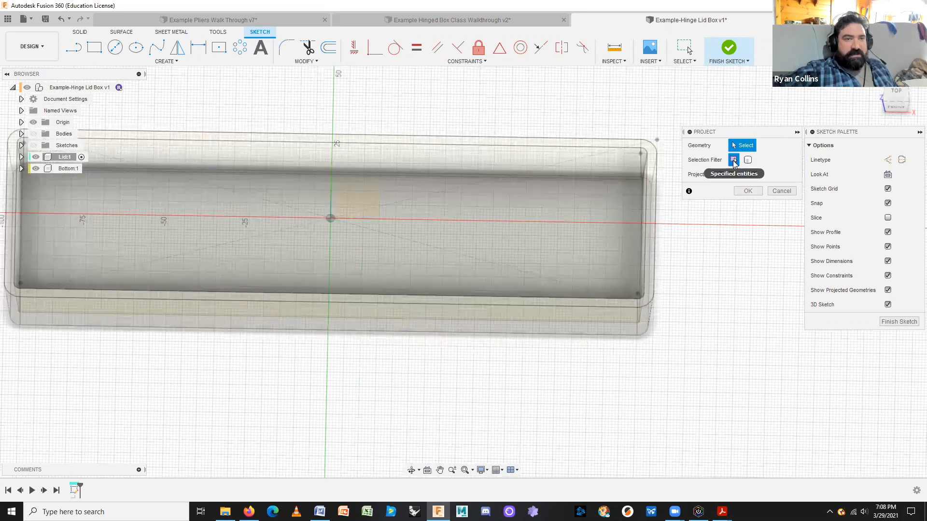
{"action": "left_click", "coordinate": [652, 176]}
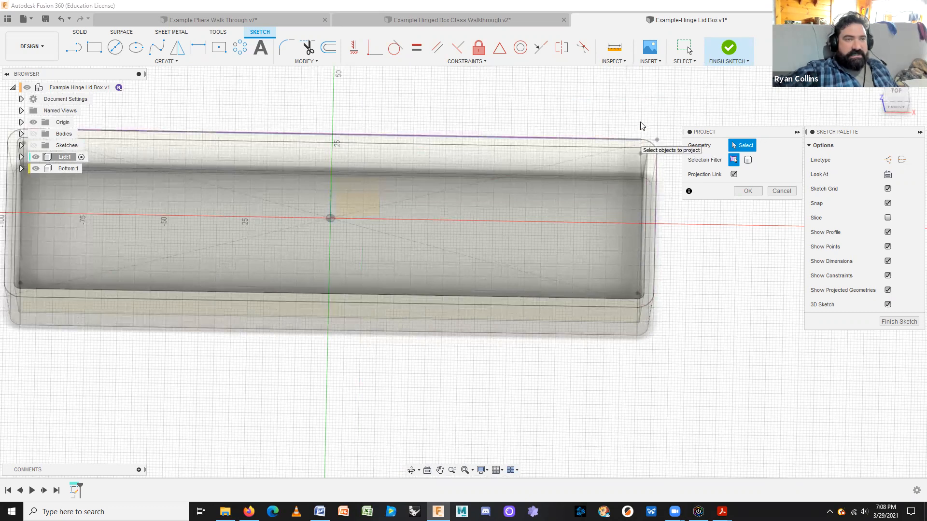
{"action": "scroll", "coordinate": [550, 124], "scroll_direction": "up", "scroll_amount": 5}
{"action": "scroll", "coordinate": [545, 142], "scroll_direction": "up", "scroll_amount": 3}
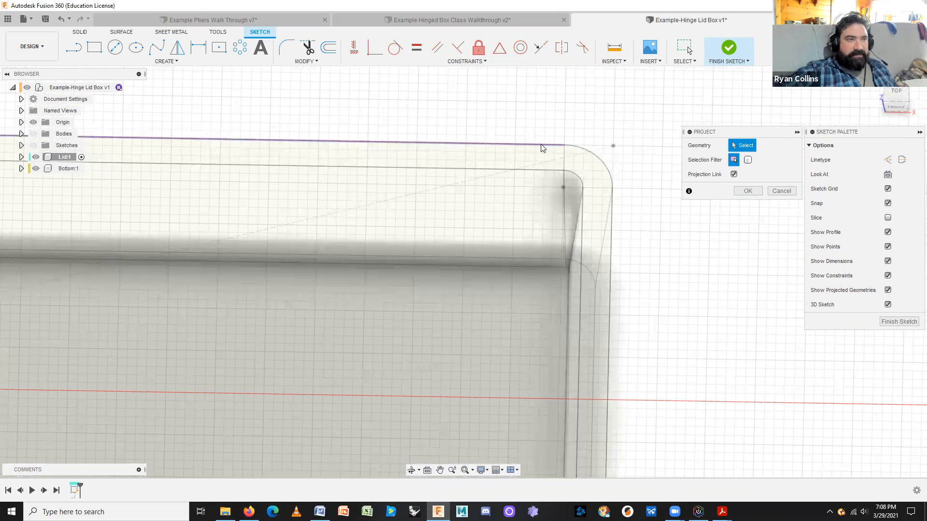
{"action": "left_click", "coordinate": [598, 200]}
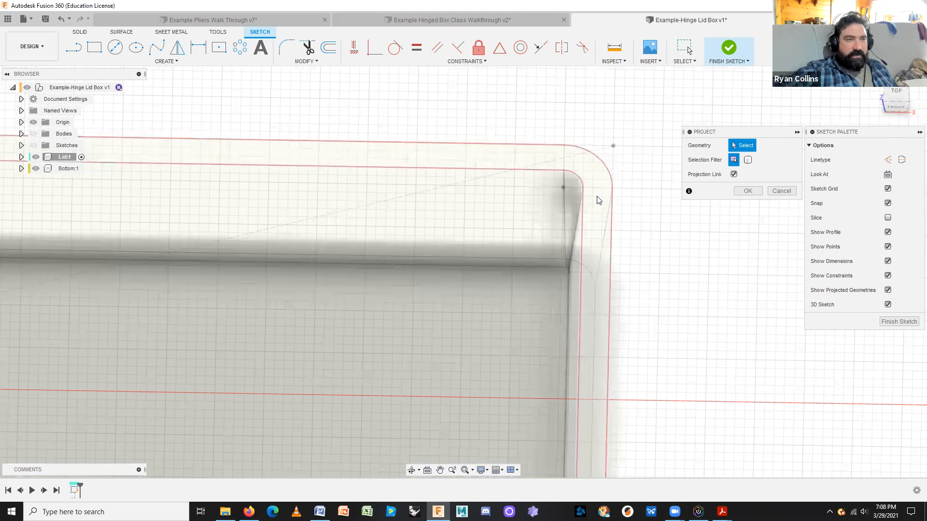
{"action": "scroll", "coordinate": [598, 200], "scroll_direction": "down", "scroll_amount": 3}
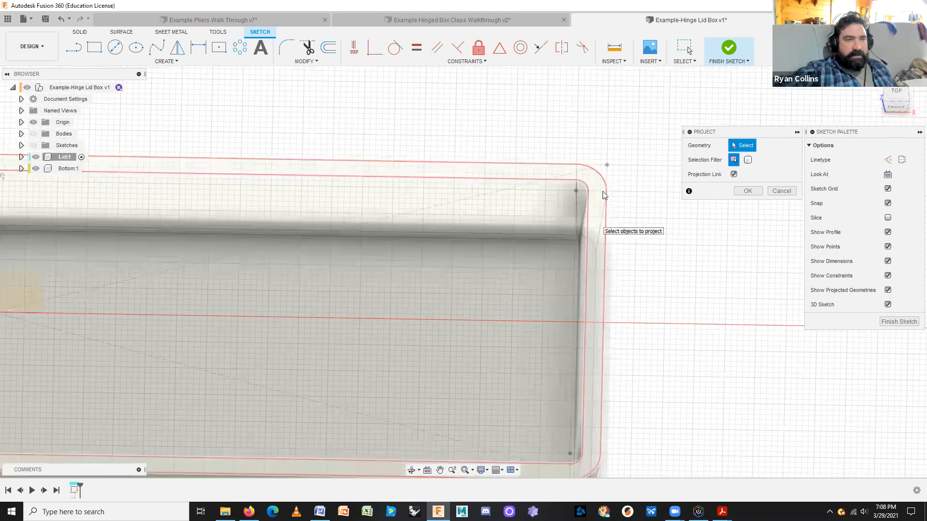
{"action": "left_click", "coordinate": [602, 194]}
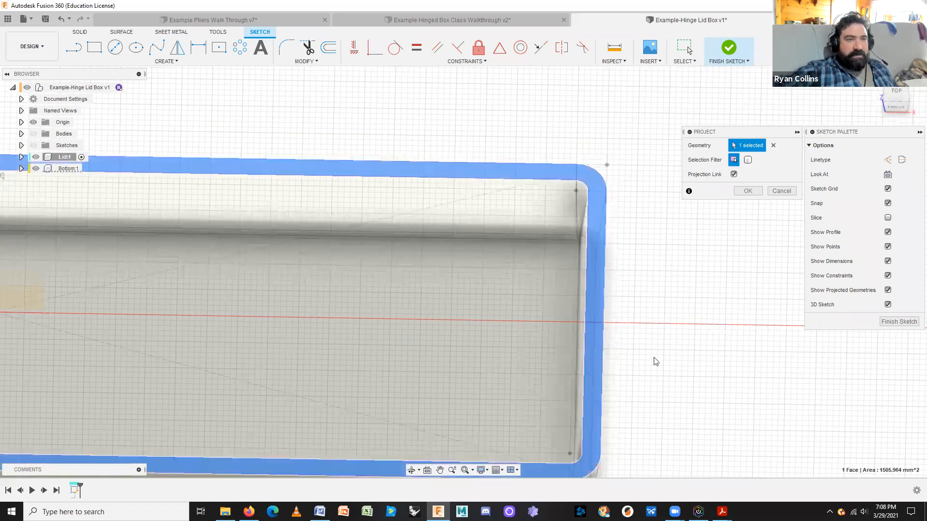
{"action": "scroll", "coordinate": [597, 382], "scroll_direction": "down", "scroll_amount": 2}
{"action": "scroll", "coordinate": [565, 404], "scroll_direction": "down", "scroll_amount": 1}
{"action": "middle_click_drag", "start_coordinate": [494, 408], "coordinate": [550, 403]}
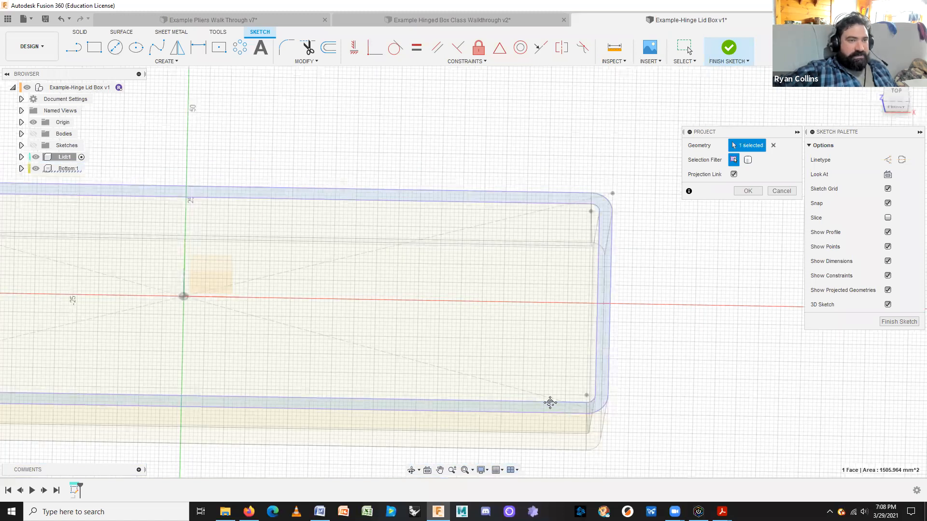
{"action": "scroll", "coordinate": [550, 404], "scroll_direction": "down", "scroll_amount": 2}
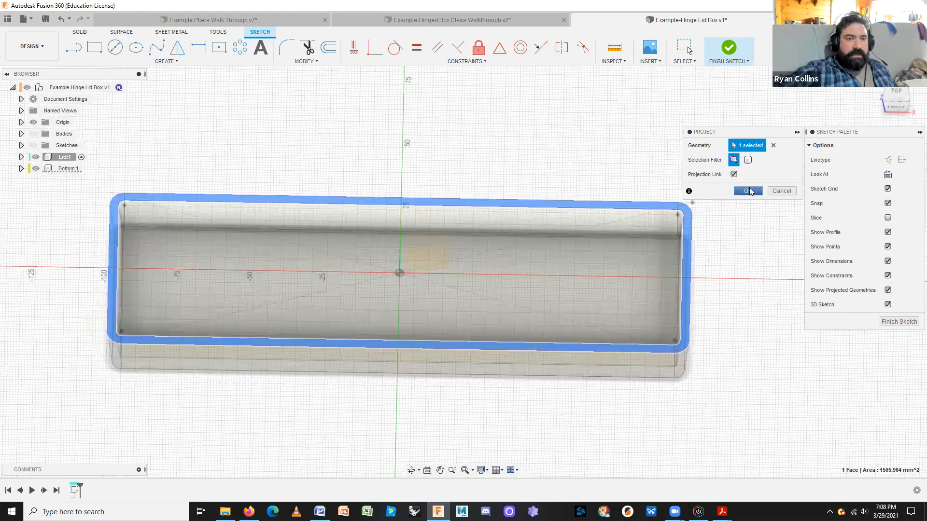
{"action": "left_click", "coordinate": [748, 191]}
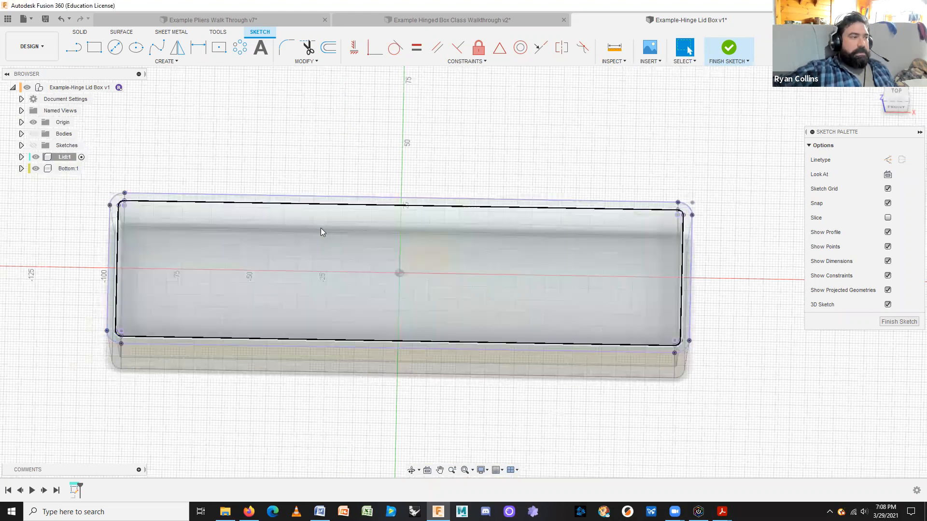
{"action": "left_click", "coordinate": [35, 168]}
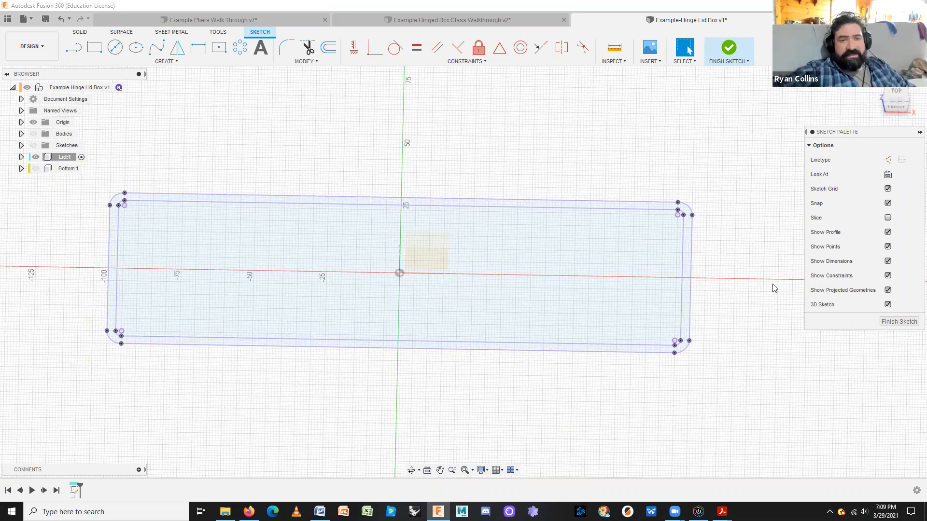
{"action": "key", "text": "s"}
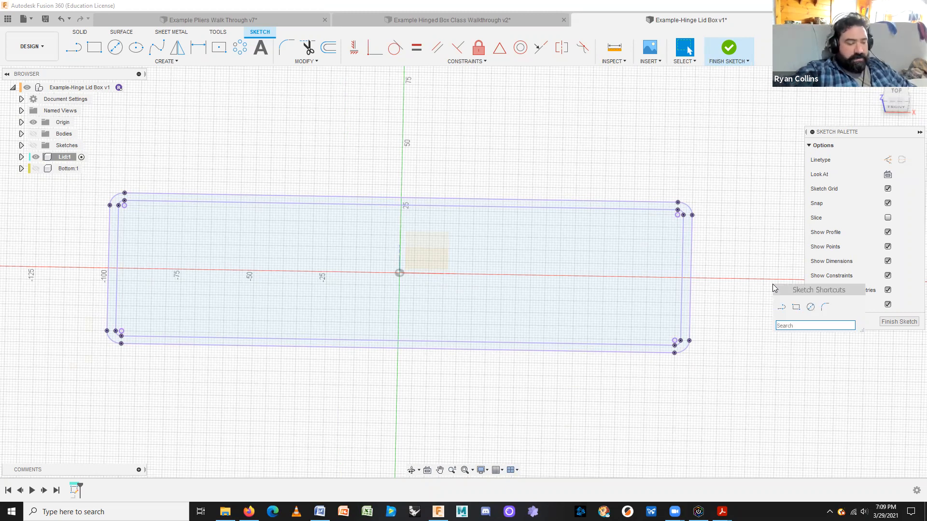
{"action": "type", "text": "pro"}
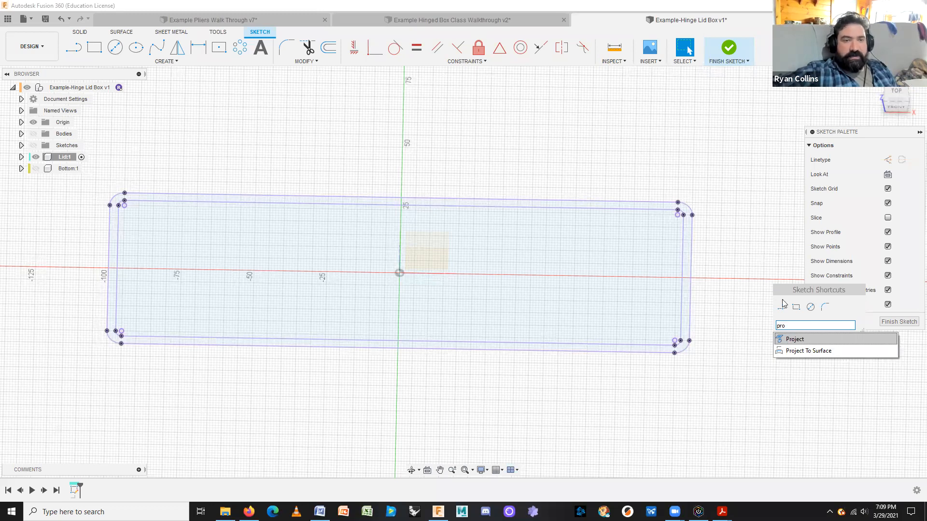
{"action": "key", "text": "Return"}
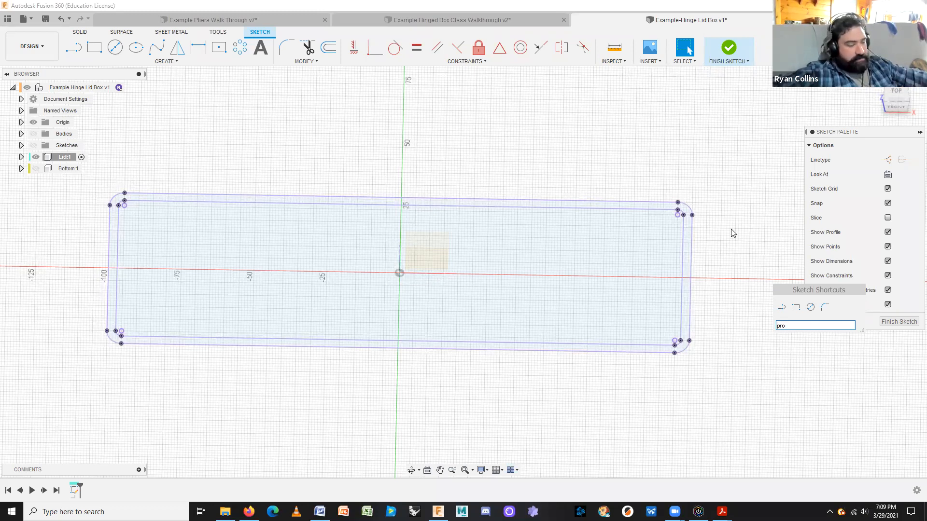
{"action": "key", "text": "Escape"}
{"action": "left_click", "coordinate": [731, 290]}
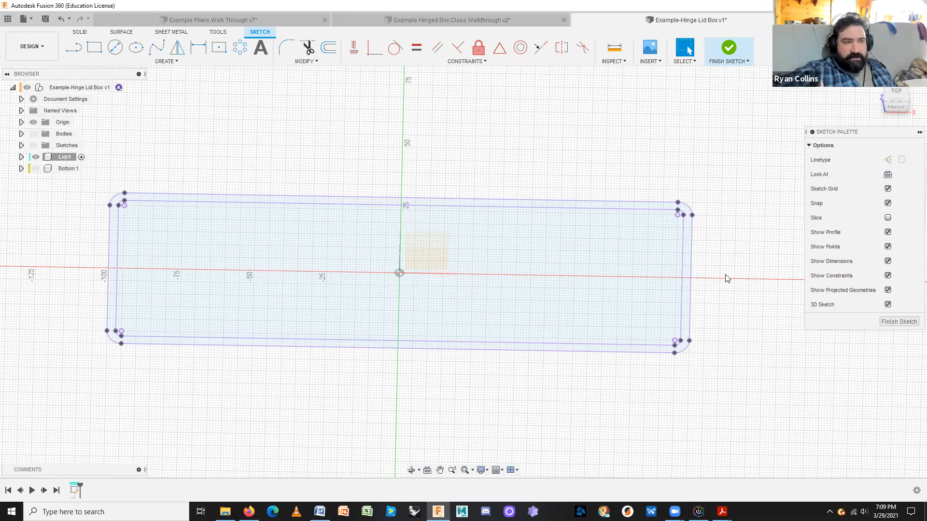
Finish the projected sketch and extrude its rim and inner profiles together 12 mm upward as a new body in the Lid component.
{"action": "left_click", "coordinate": [732, 50]}
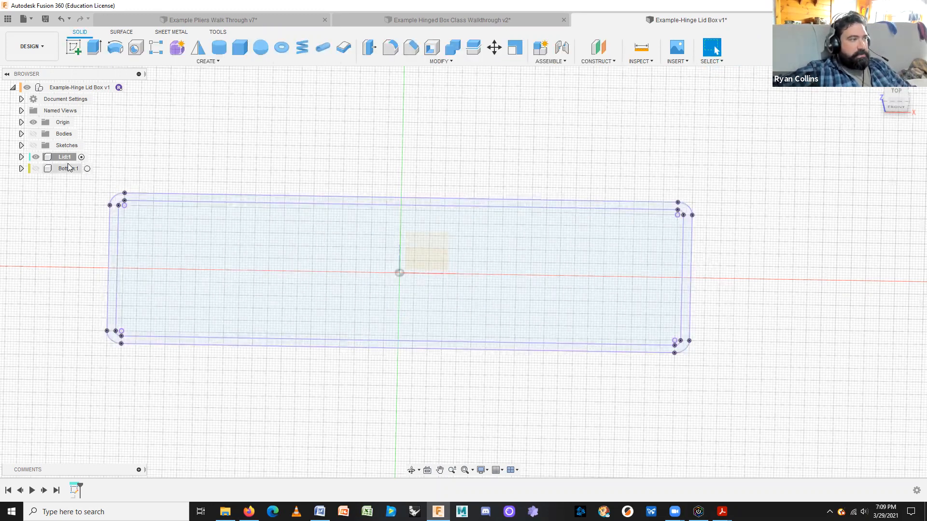
{"action": "mouse_move", "coordinate": [618, 362]}
{"action": "middle_mouse_down", "text": "shift"}
{"action": "mouse_move", "coordinate": [619, 354]}
{"action": "mouse_move", "coordinate": [380, 303]}
{"action": "mouse_move", "coordinate": [158, 229]}
{"action": "mouse_move", "coordinate": [78, 180]}
{"action": "middle_mouse_up", "text": "shift"}
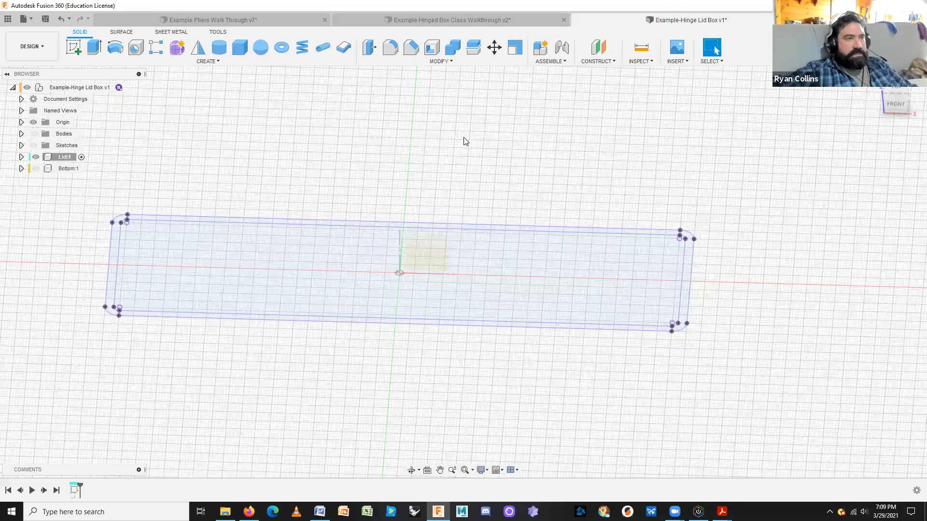
{"action": "key", "text": "e"}
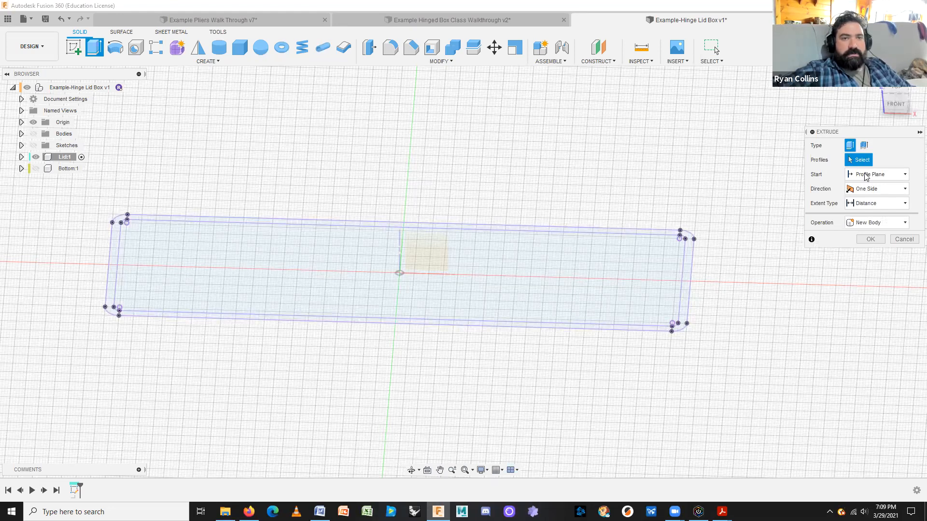
{"action": "left_click", "coordinate": [688, 263]}
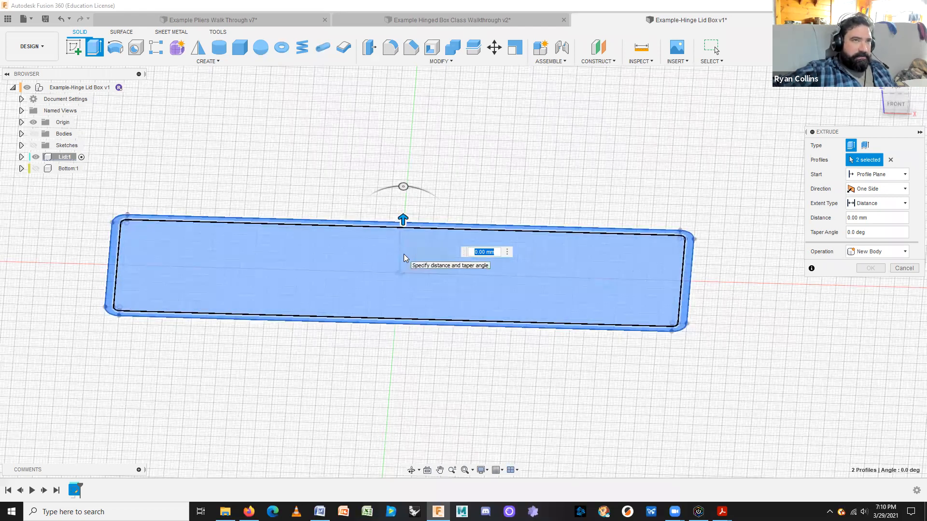
{"action": "left_click_drag", "start_coordinate": [403, 220], "coordinate": [399, 192]}
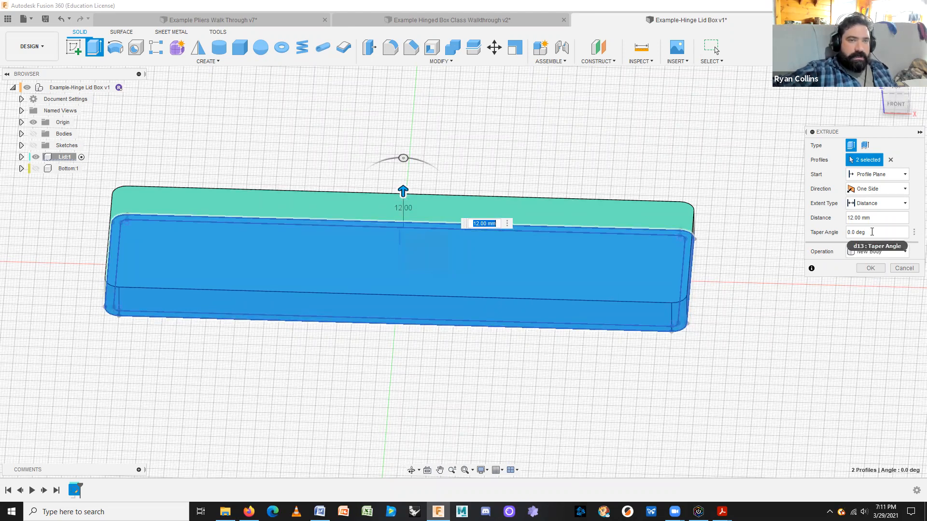
{"action": "left_click", "coordinate": [869, 268]}
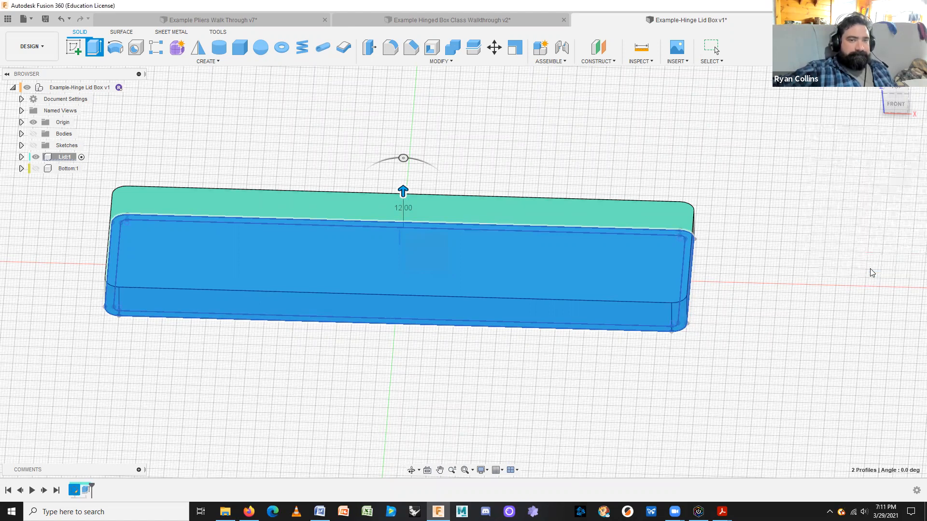
Show the Lid component's projected rim sketch again so its inner profile can be picked from the underside.
{"action": "middle_click_drag", "start_coordinate": [757, 356], "coordinate": [54, 221], "text": "shift"}
{"action": "middle_click_drag", "start_coordinate": [100, 181], "coordinate": [449, 277], "text": "shift"}
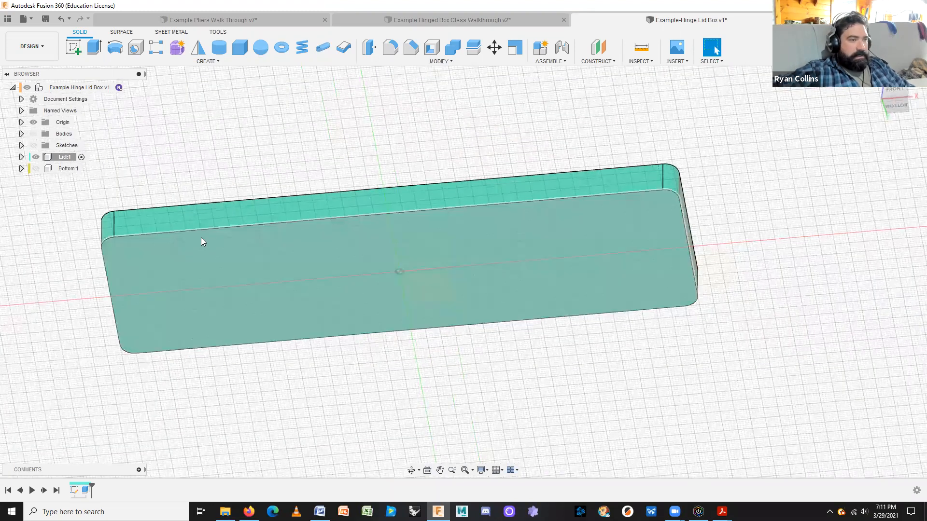
{"action": "left_click", "coordinate": [21, 157]}
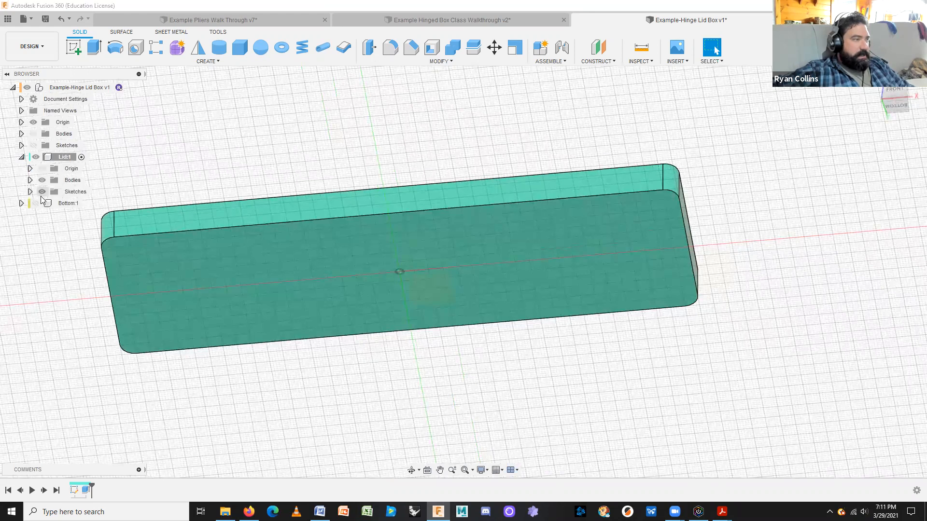
{"action": "left_click", "coordinate": [30, 191]}
{"action": "left_click", "coordinate": [50, 203]}
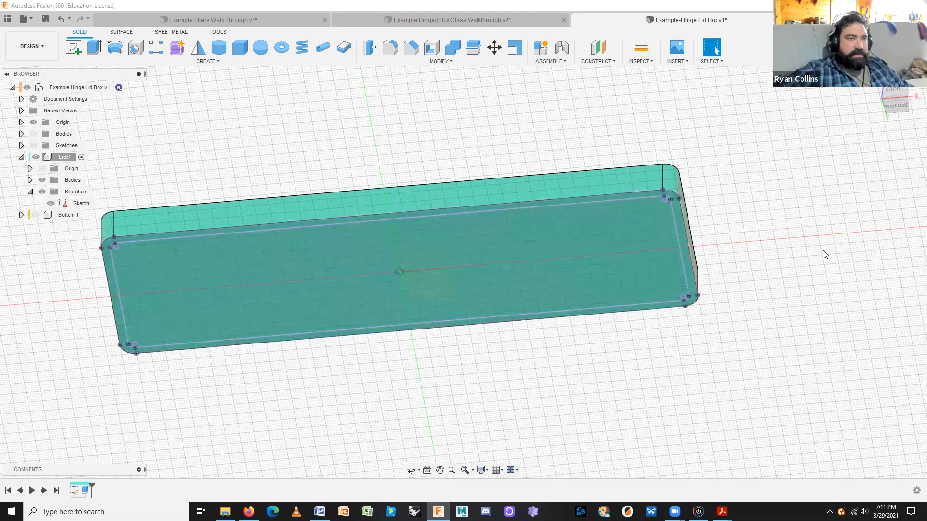
Cut the inner sketch profile into the lid up to its top face, with an offset of -3 mm.
{"action": "key", "text": "e"}
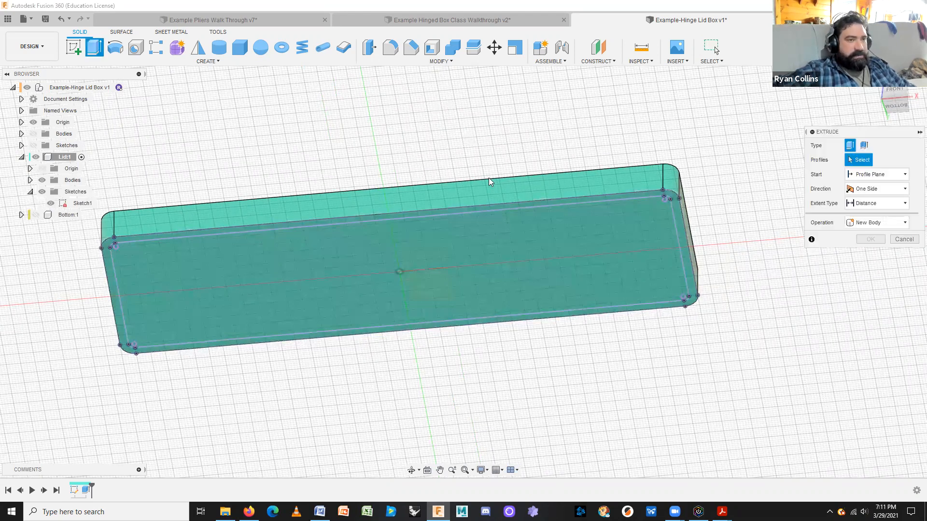
{"action": "left_click", "coordinate": [608, 245]}
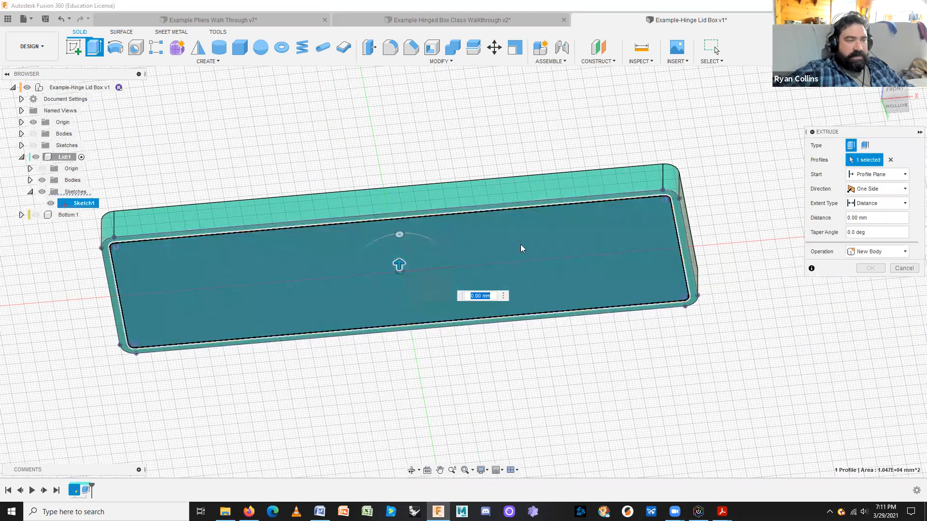
{"action": "mouse_move", "coordinate": [569, 257]}
{"action": "middle_mouse_down", "text": "shift"}
{"action": "mouse_move", "coordinate": [571, 318]}
{"action": "mouse_move", "coordinate": [571, 271]}
{"action": "middle_mouse_up", "text": "shift"}
{"action": "left_click", "coordinate": [876, 203]}
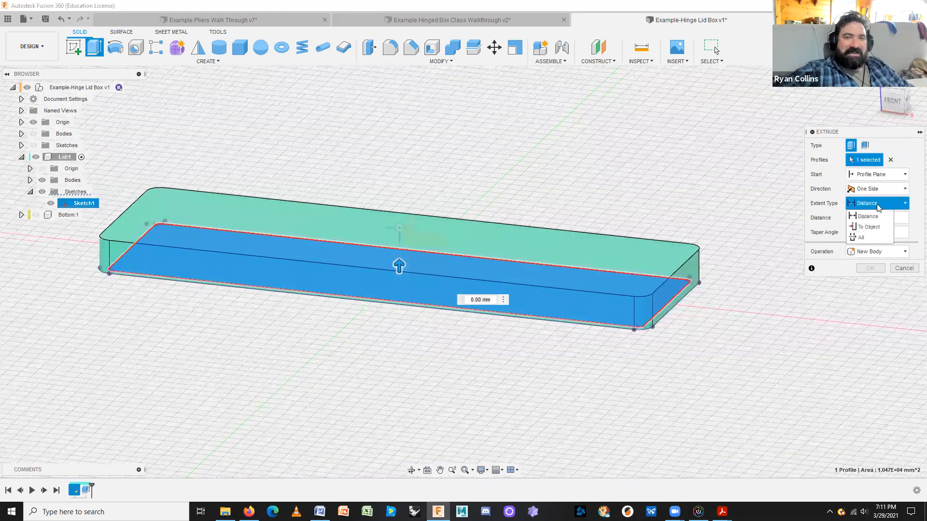
{"action": "left_click", "coordinate": [877, 226]}
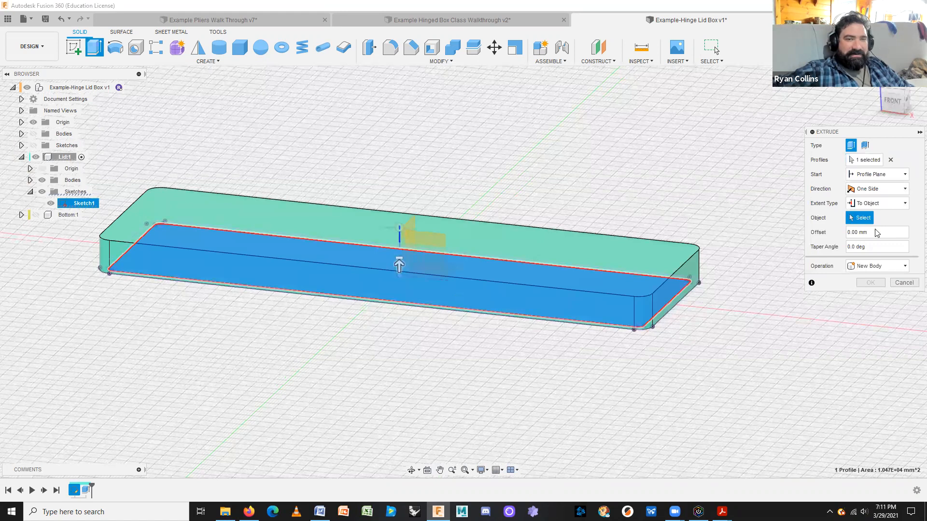
{"action": "left_click", "coordinate": [619, 252]}
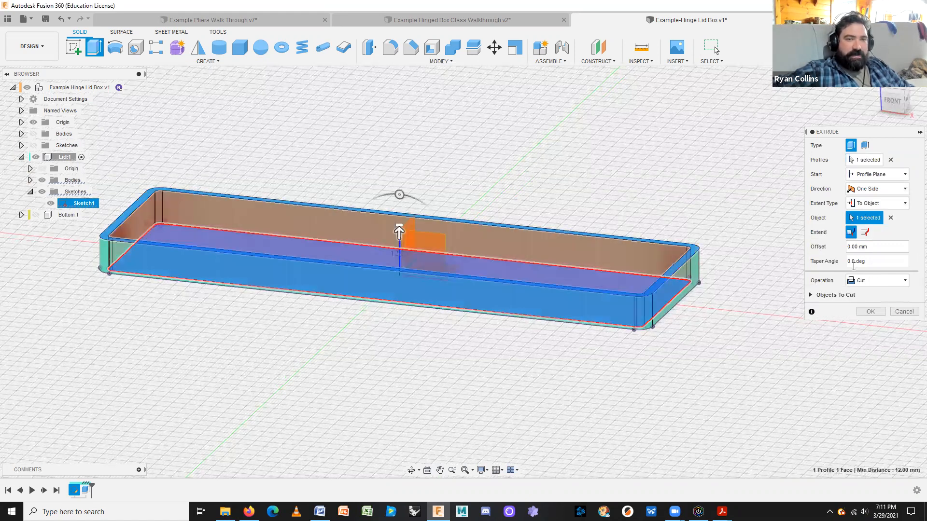
{"action": "left_click", "coordinate": [850, 247]}
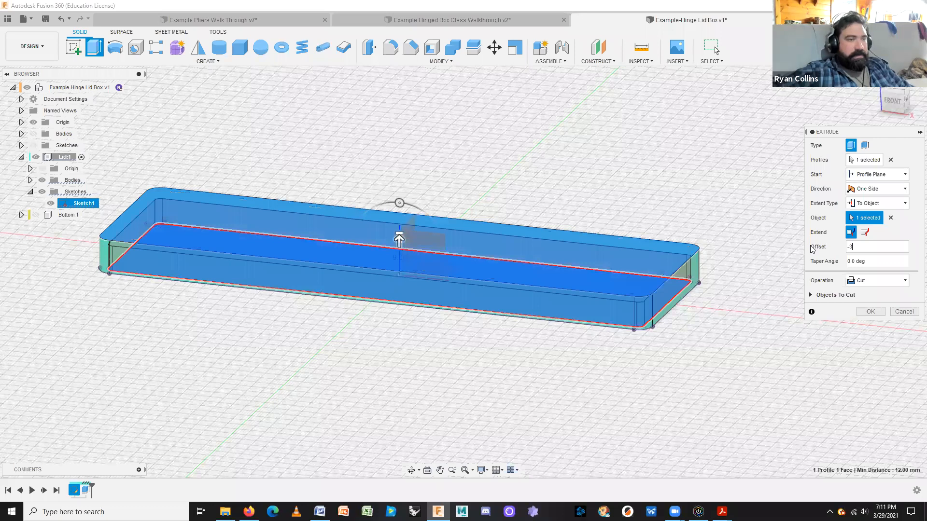
{"action": "left_click", "coordinate": [860, 315]}
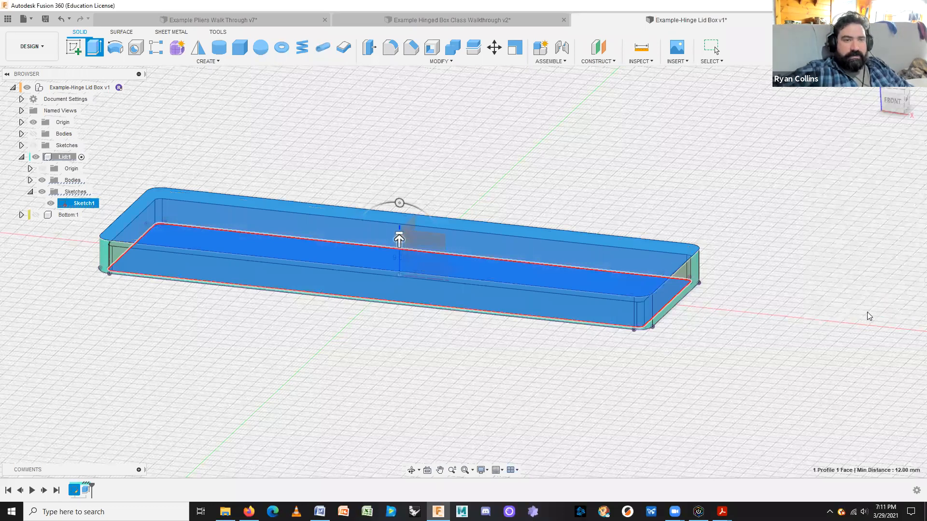
Fillet the outer edge loop of the lid's top face with a 2 mm radius.
{"action": "middle_click_drag", "start_coordinate": [633, 377], "coordinate": [502, 202], "text": "shift"}
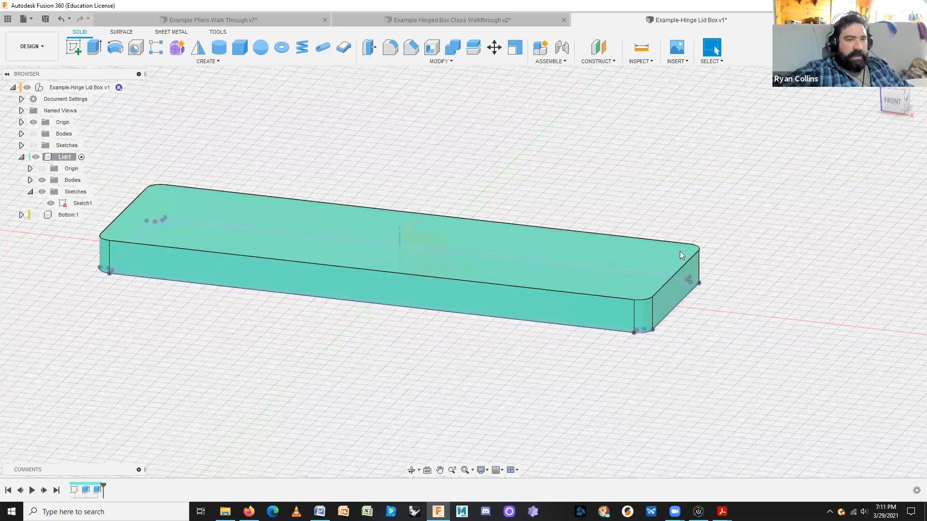
{"action": "left_click", "coordinate": [430, 310]}
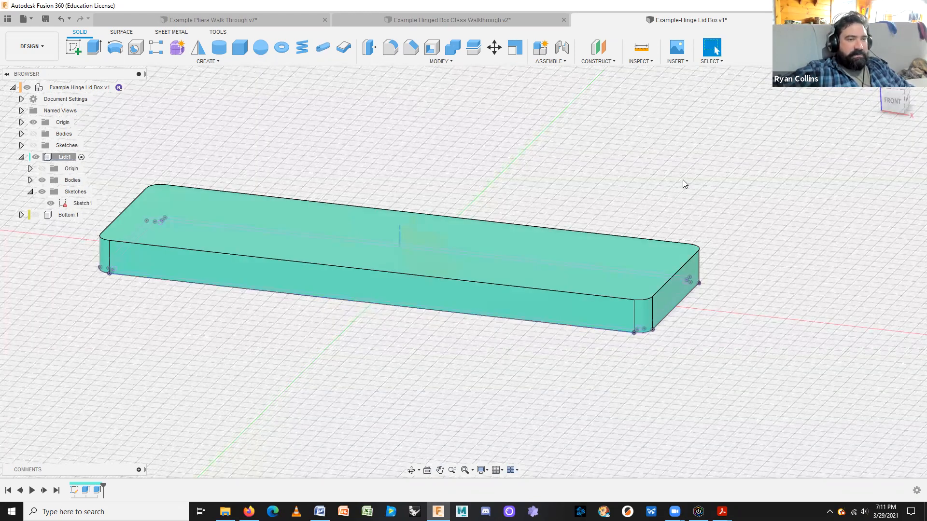
{"action": "middle_click_drag", "start_coordinate": [641, 207], "coordinate": [422, 327], "text": "shift"}
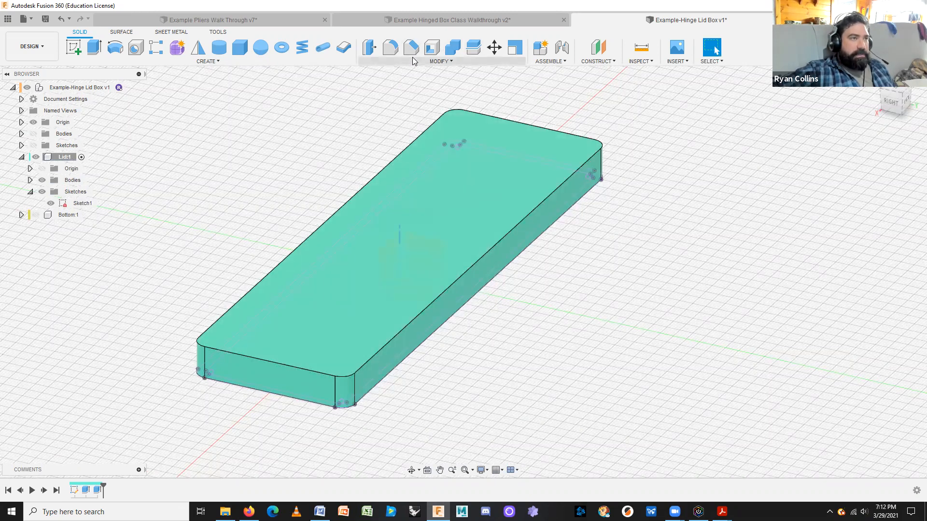
{"action": "left_click", "coordinate": [392, 47]}
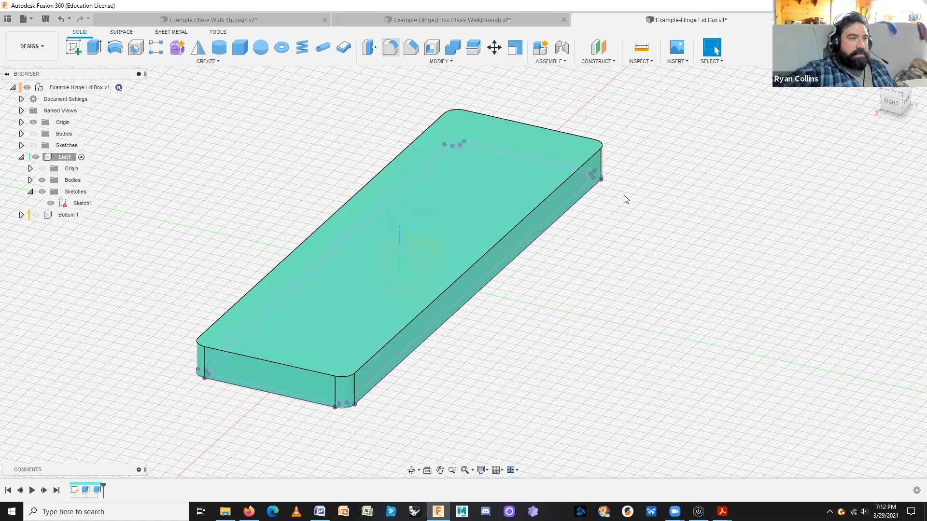
{"action": "left_click", "coordinate": [539, 207]}
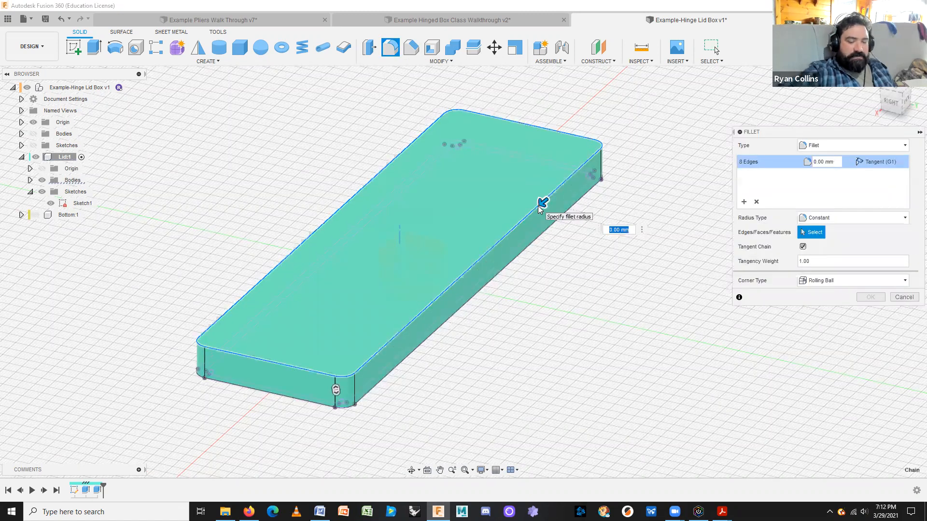
{"action": "type", "text": "1"}
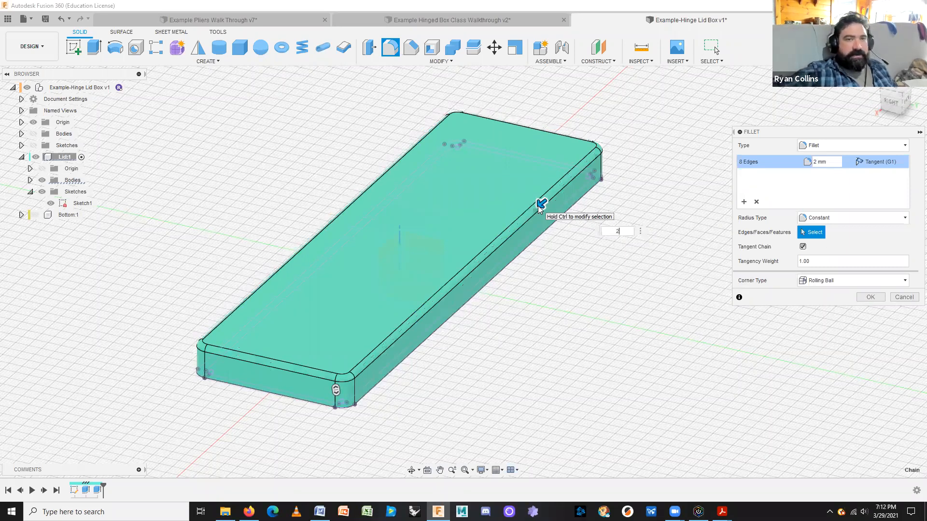
{"action": "left_click", "coordinate": [862, 298]}
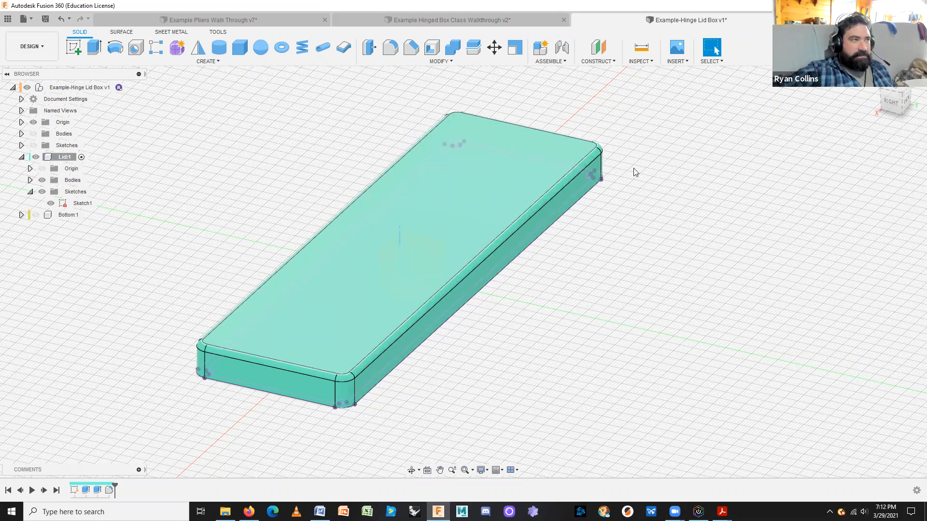
Create a sketch on the lid's top face, add the text "Pens" near its centre with an increased text height, and finish the sketch.
{"action": "left_click", "coordinate": [72, 54]}
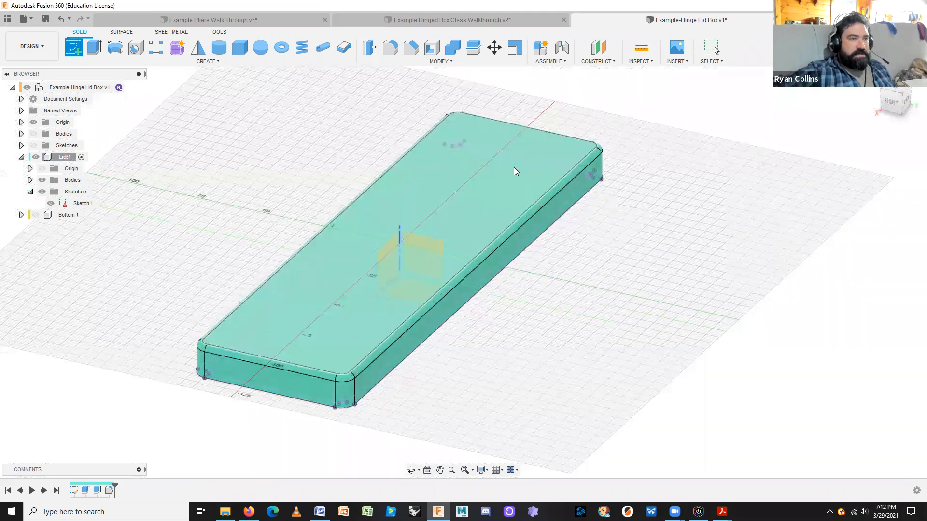
{"action": "left_click", "coordinate": [513, 167]}
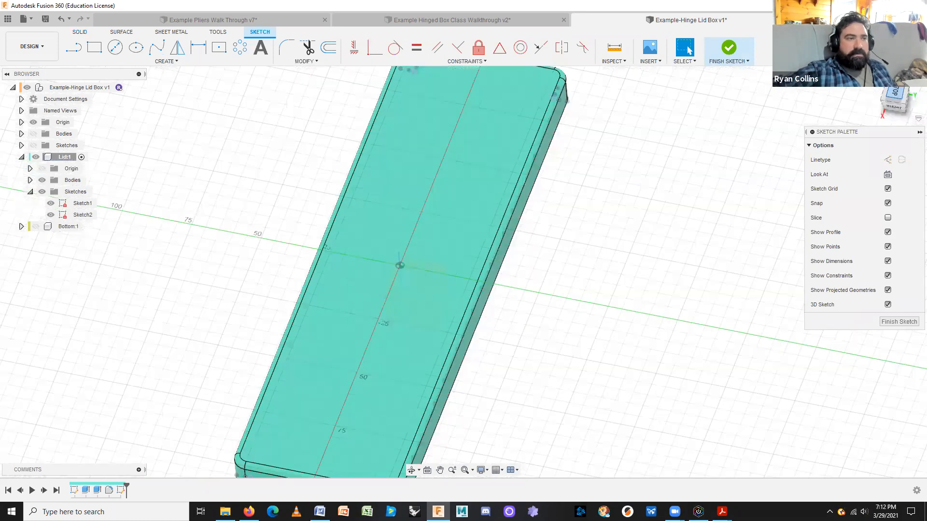
{"action": "left_click", "coordinate": [260, 48]}
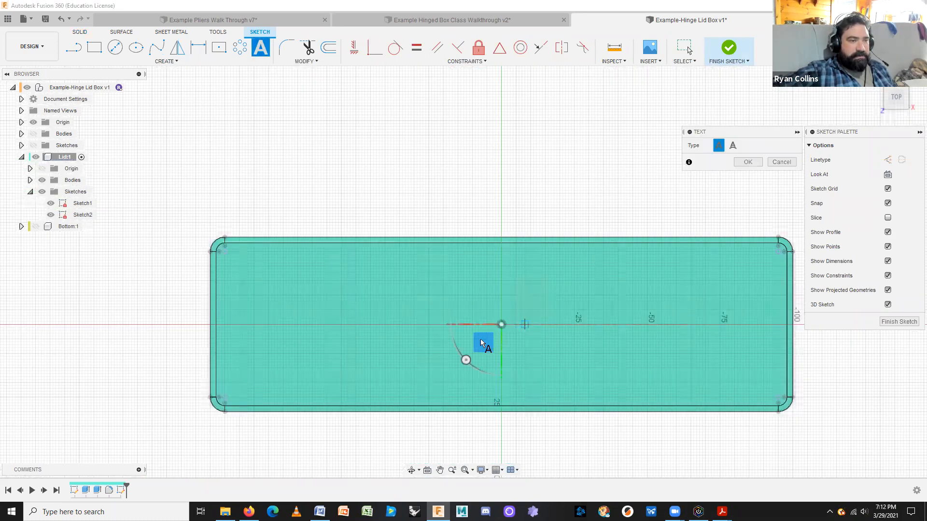
{"action": "left_click", "coordinate": [428, 324]}
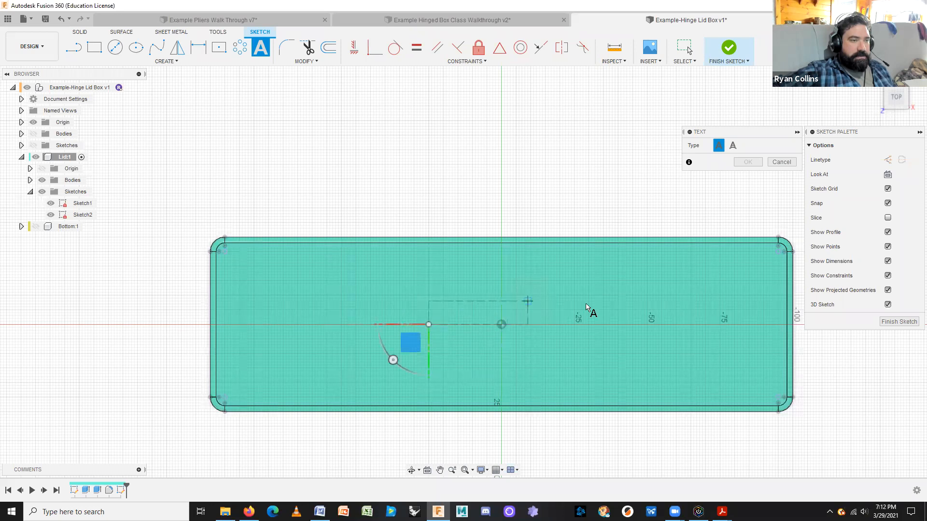
{"action": "left_click", "coordinate": [612, 284]}
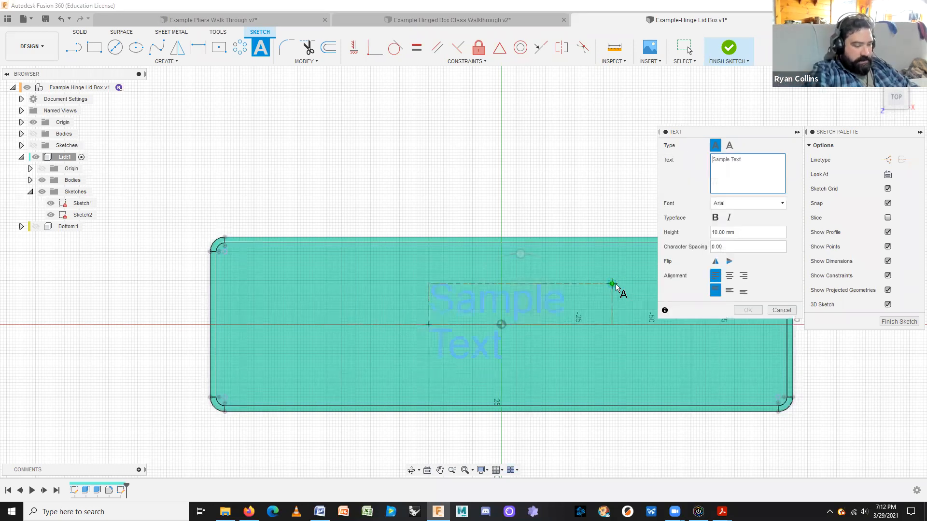
{"action": "type", "text": "Pens"}
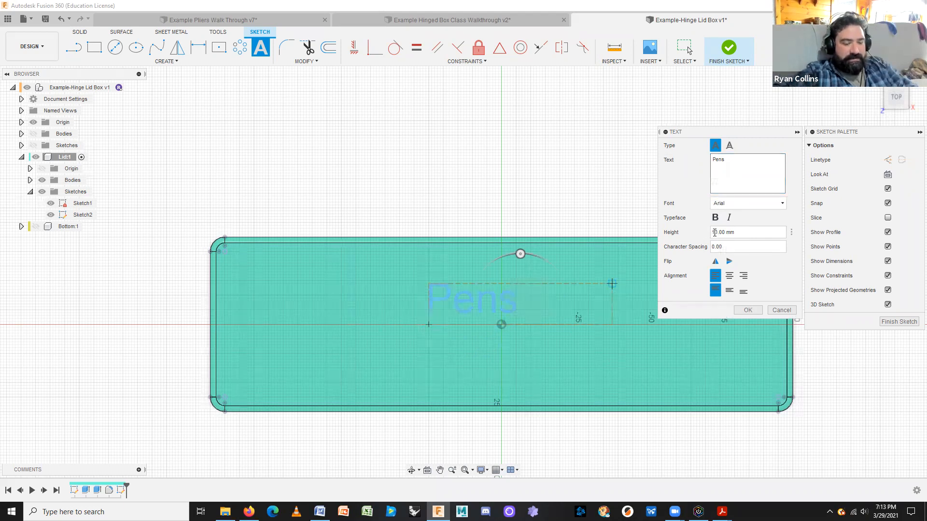
{"action": "left_click", "coordinate": [746, 310]}
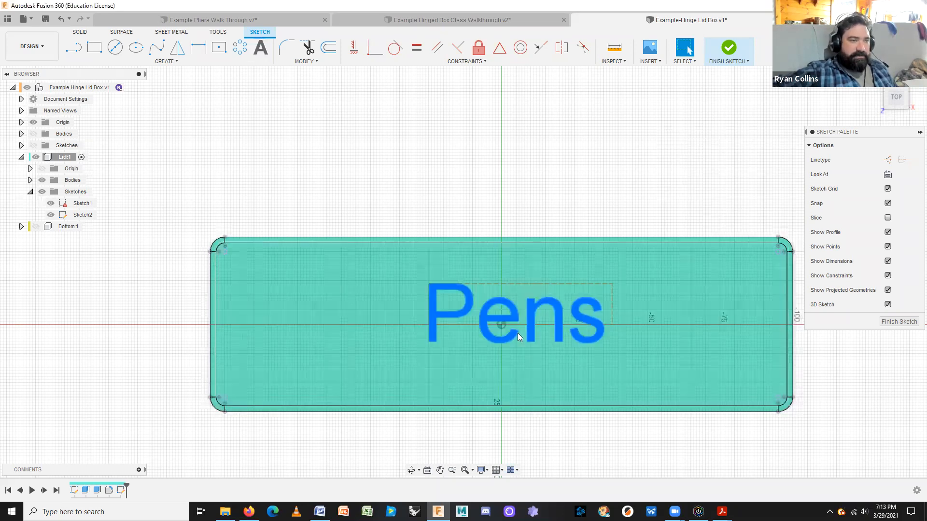
{"action": "left_click", "coordinate": [729, 48]}
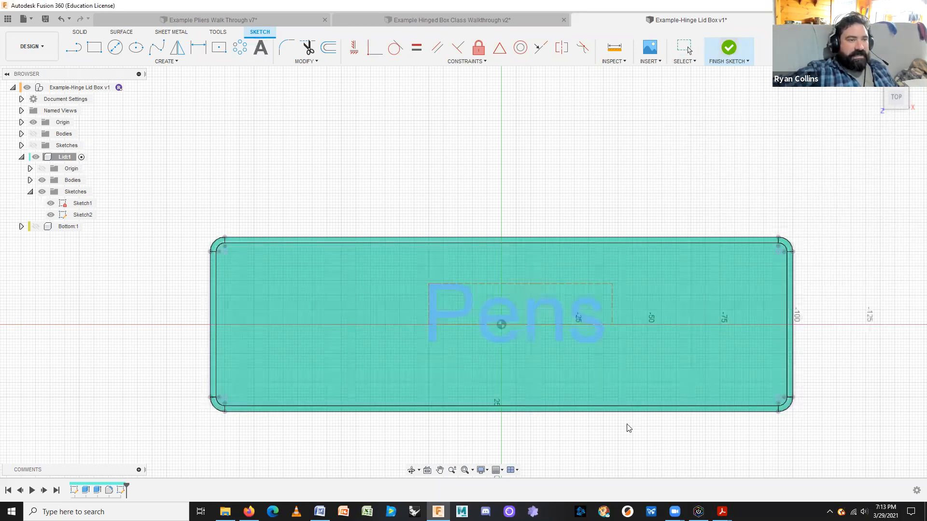
Cut the "Pens" text into the lid's top face with an extrude distance of -1 mm.
{"action": "middle_click_drag", "start_coordinate": [636, 319], "coordinate": [668, 206], "text": "shift"}
{"action": "key", "text": "e"}
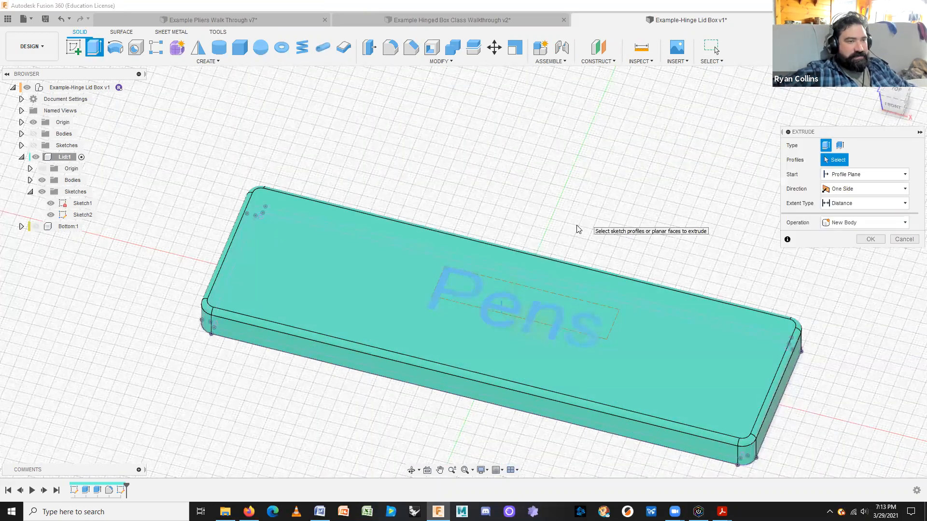
{"action": "left_click", "coordinate": [471, 292]}
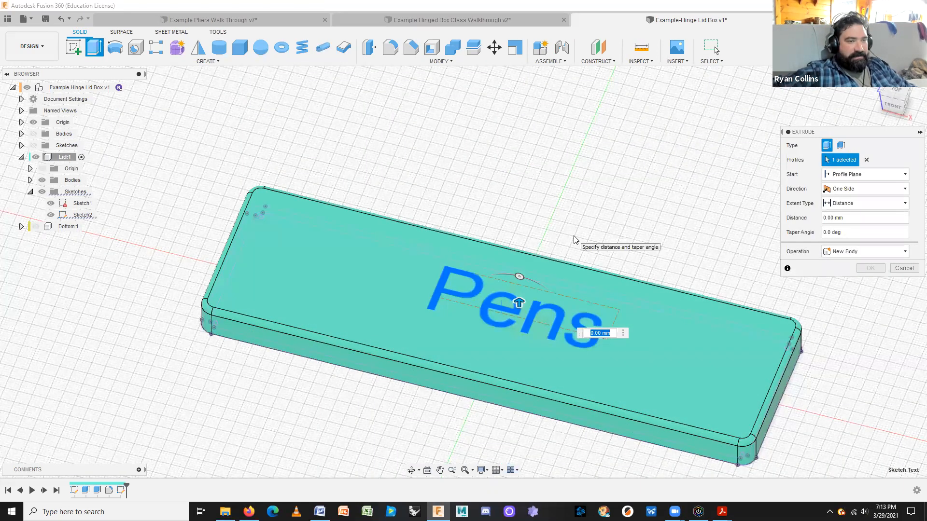
{"action": "type", "text": "5"}
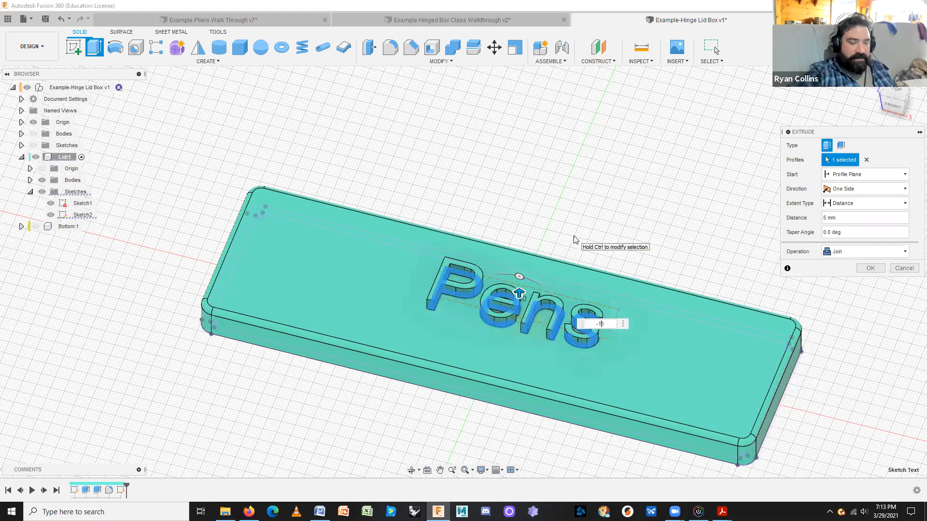
{"action": "type", "text": "-1"}
{"action": "key", "text": "Delete"}
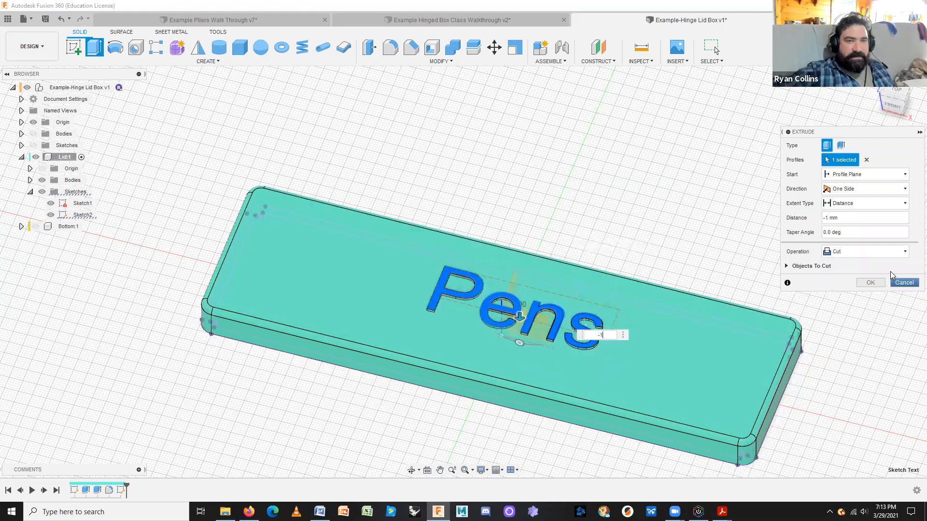
{"action": "left_click", "coordinate": [870, 283]}
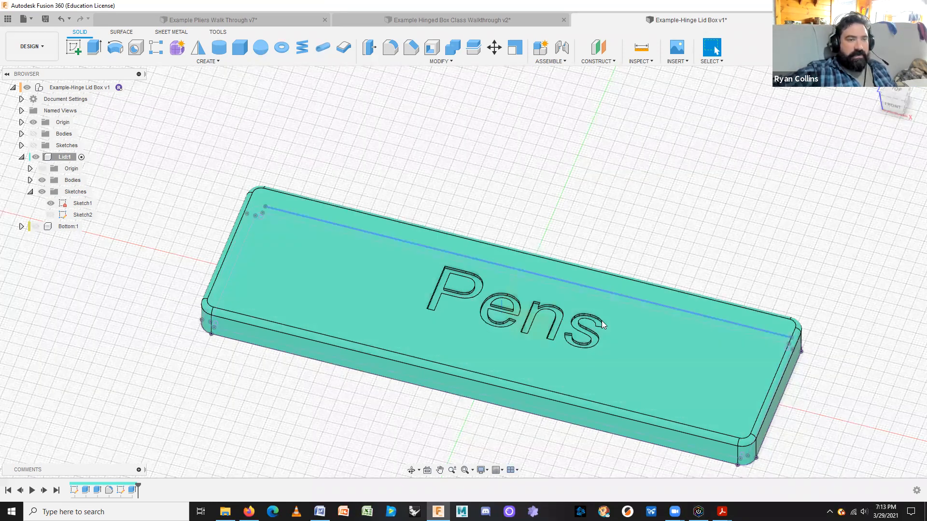
Create a sketch on the front-facing origin plane, temporarily hiding the Lid's bodies to pick it and showing them again.
{"action": "left_click", "coordinate": [893, 106]}
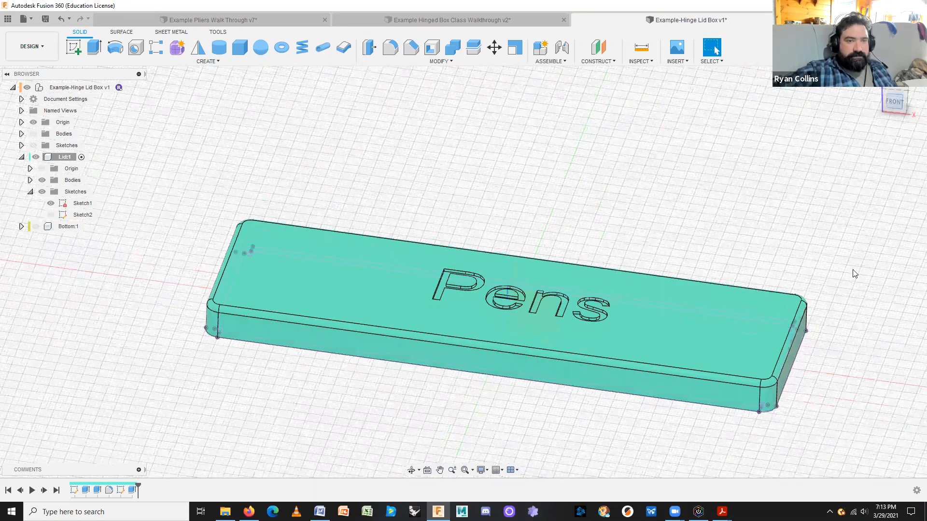
{"action": "scroll", "coordinate": [750, 210], "scroll_direction": "up", "scroll_amount": 3}
{"action": "middle_click_drag", "start_coordinate": [750, 209], "coordinate": [755, 228], "text": "shift"}
{"action": "left_click", "coordinate": [74, 47]}
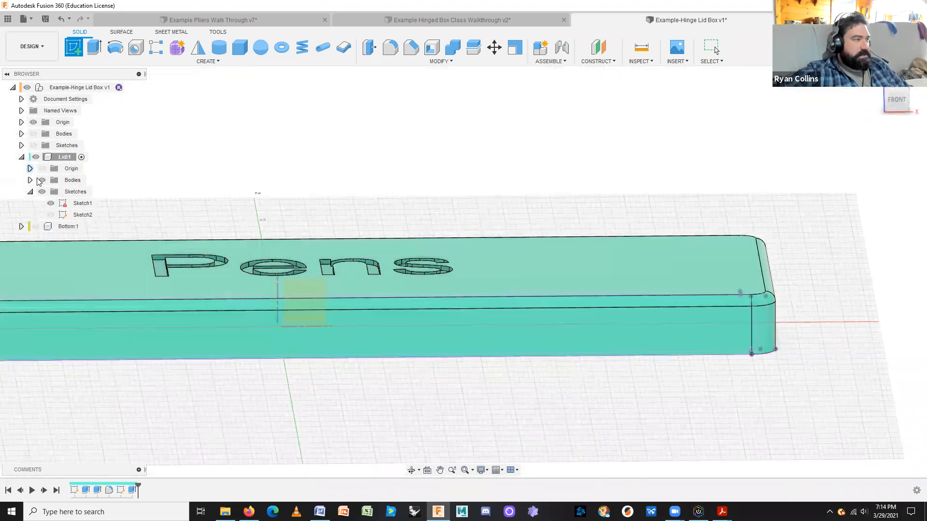
{"action": "left_click", "coordinate": [292, 291]}
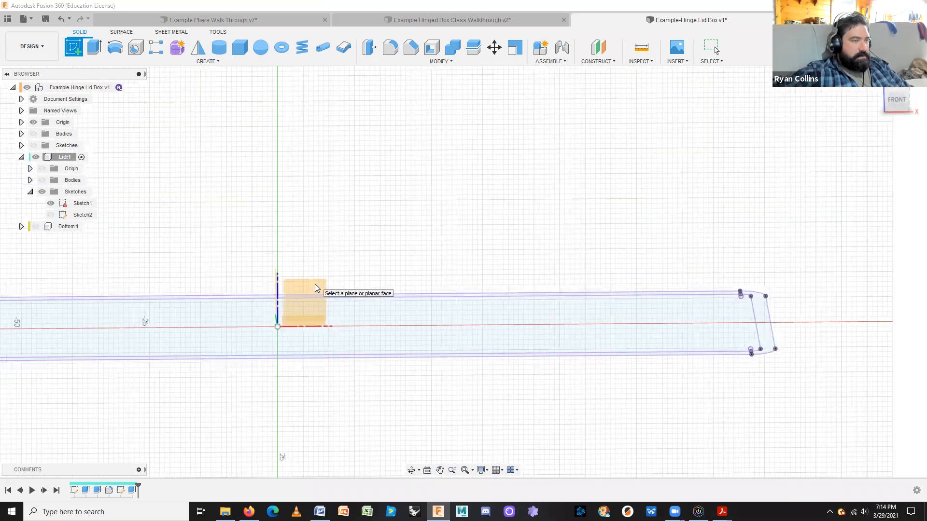
{"action": "left_click", "coordinate": [43, 180]}
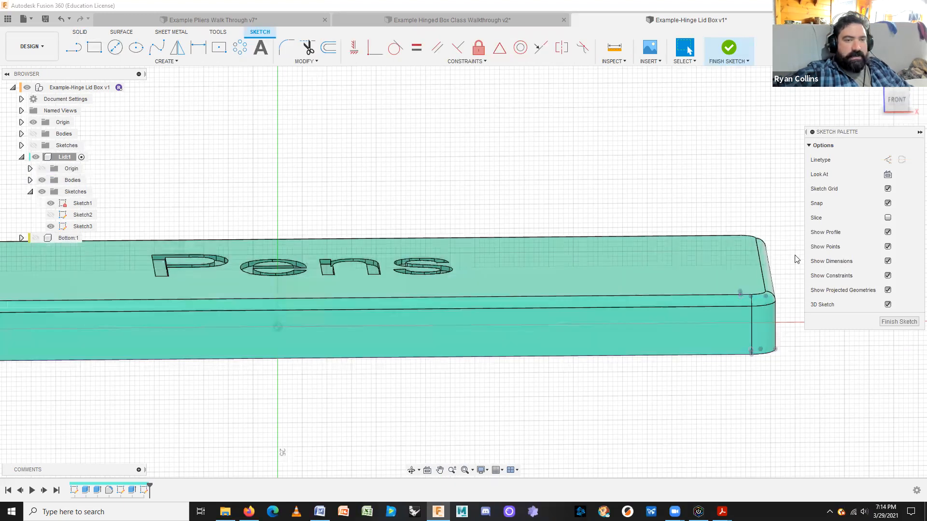
{"action": "left_click", "coordinate": [896, 99]}
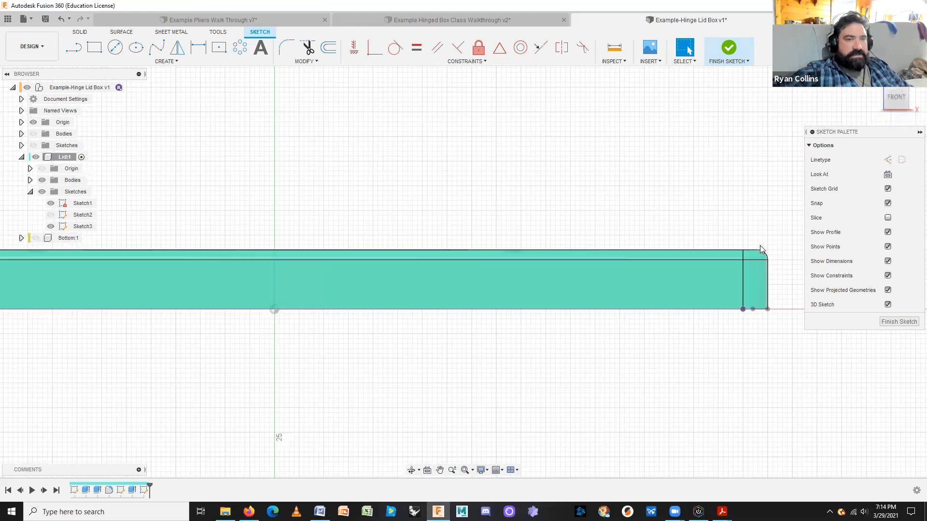
{"action": "middle_click_drag", "start_coordinate": [758, 242], "coordinate": [755, 259], "text": "shift"}
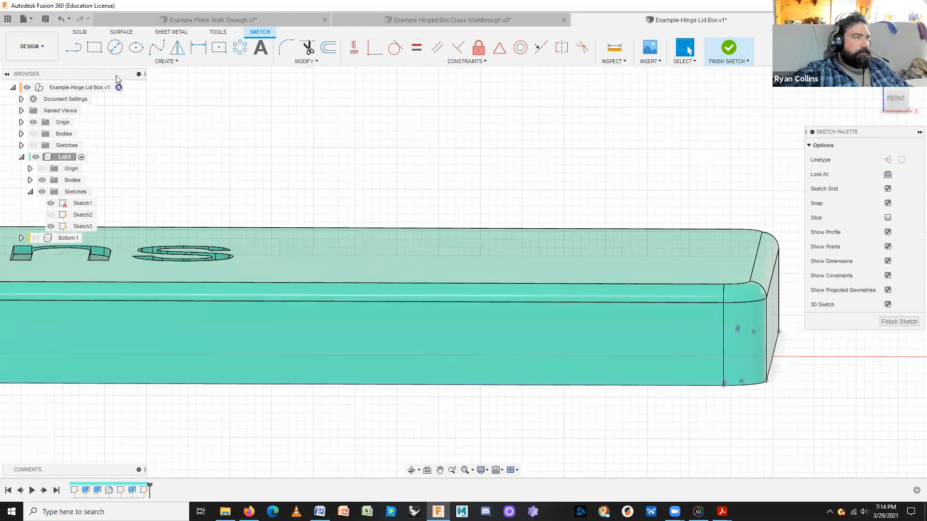
Draw a 1.5 mm diameter circle near the short end of the lid's top face and finish the sketch.
{"action": "left_click", "coordinate": [115, 47]}
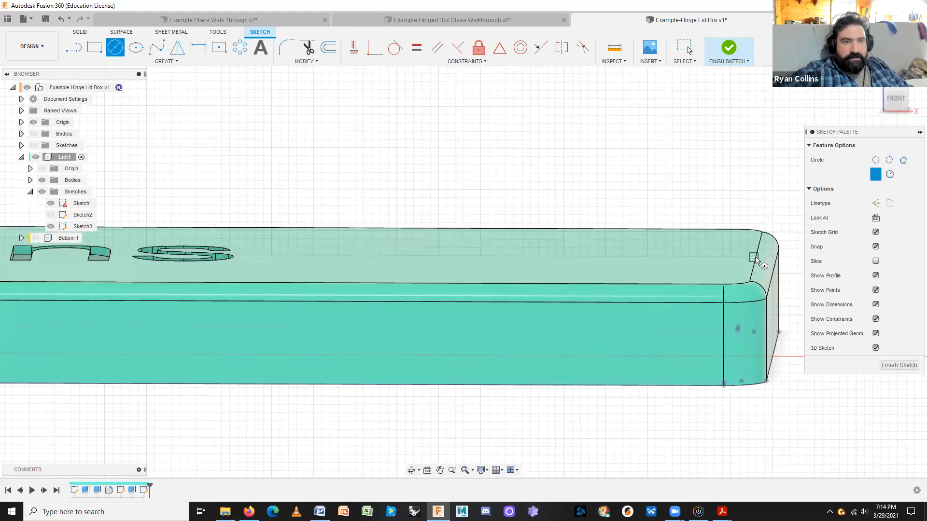
{"action": "left_click", "coordinate": [754, 257]}
{"action": "type", "text": "2"}
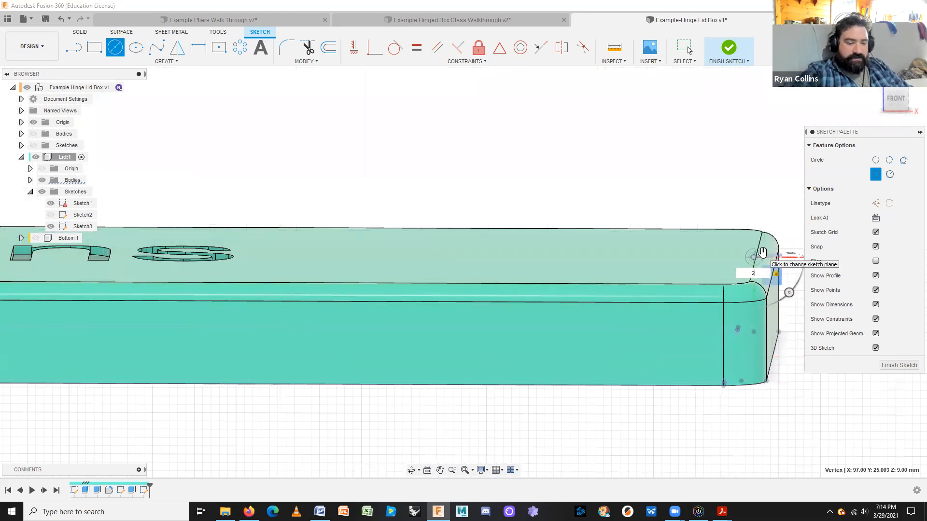
{"action": "key", "text": "BackSpace"}
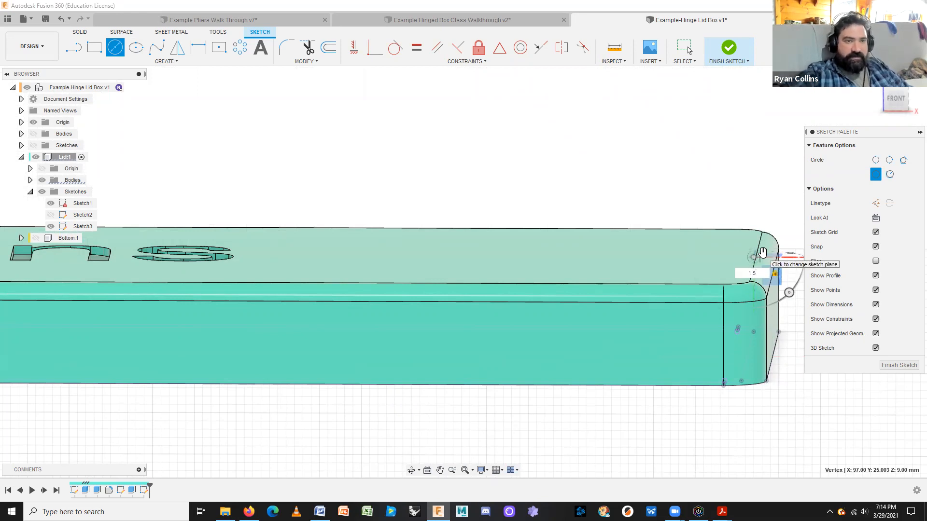
{"action": "key", "text": "Return"}
{"action": "key", "text": "Escape"}
{"action": "left_click", "coordinate": [898, 322]}
{"action": "mouse_move", "coordinate": [790, 274]}
{"action": "middle_mouse_down", "text": "shift"}
{"action": "mouse_move", "coordinate": [801, 275]}
{"action": "mouse_move", "coordinate": [784, 273]}
{"action": "mouse_move", "coordinate": [796, 247]}
{"action": "mouse_move", "coordinate": [791, 284]}
{"action": "mouse_move", "coordinate": [780, 269]}
{"action": "middle_mouse_up", "text": "shift"}
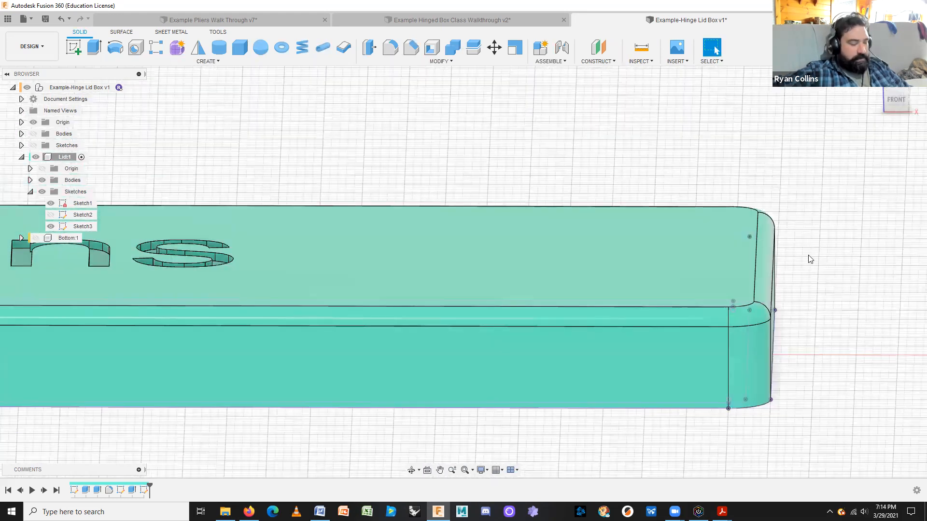
{"action": "middle_click_drag", "start_coordinate": [802, 224], "coordinate": [746, 229], "text": "shift"}
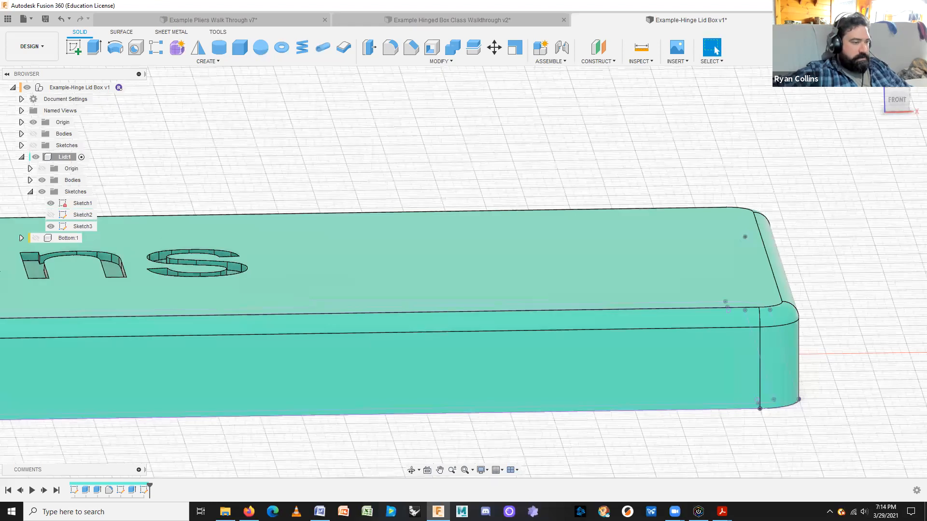
Reopen the newest sketch for editing and remove the 1.5 mm circle near the lid's end.
{"action": "right_click", "coordinate": [143, 491]}
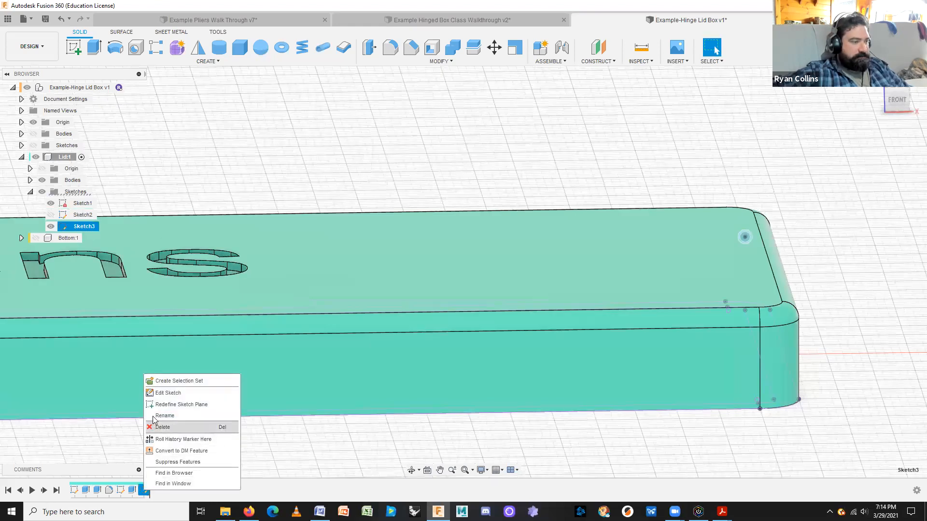
{"action": "left_click", "coordinate": [166, 391]}
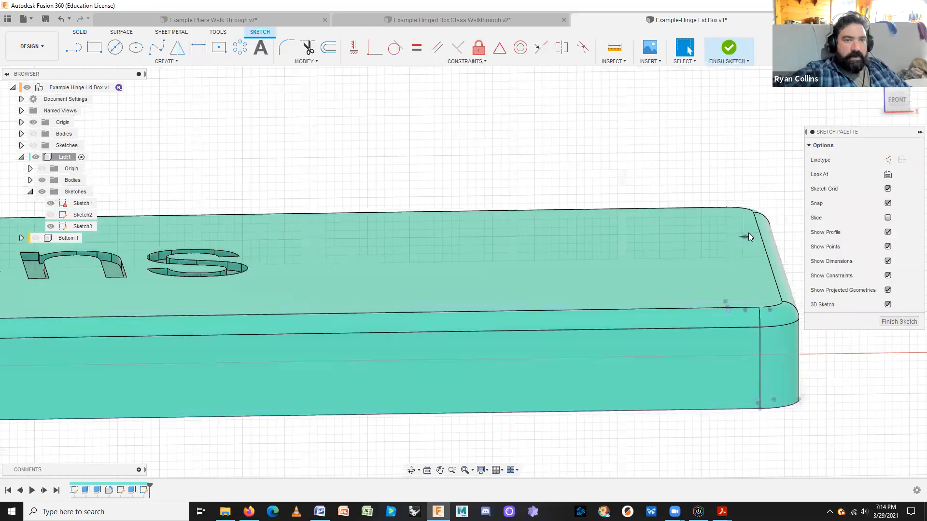
{"action": "left_click", "coordinate": [749, 236]}
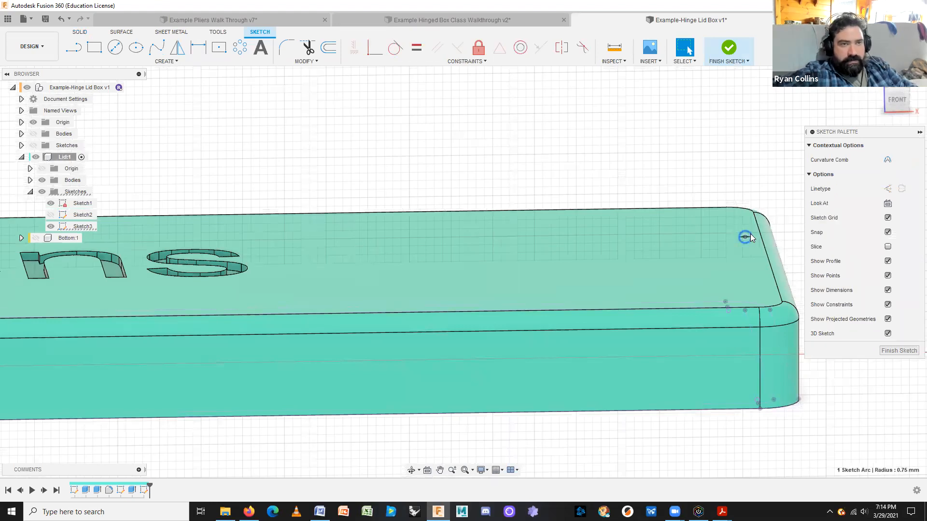
{"action": "key", "text": "Escape"}
Draw a 2 mm diameter circle centred on the short end edge of the lid's top face and finish the sketch.
{"action": "left_click", "coordinate": [115, 47]}
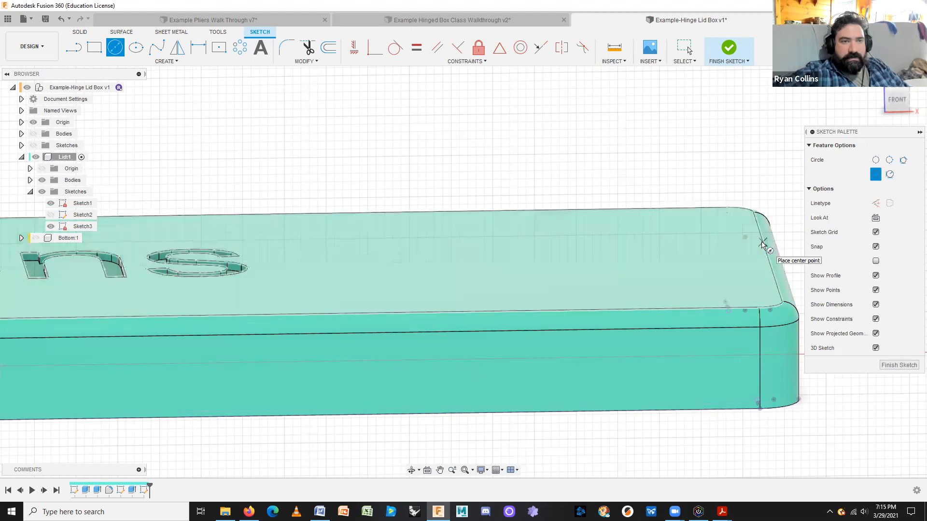
{"action": "left_click", "coordinate": [762, 242]}
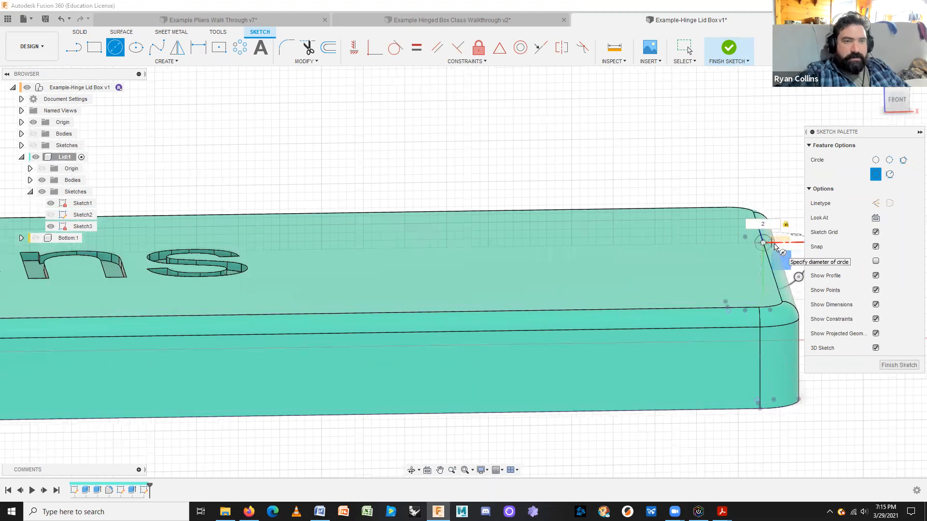
{"action": "key", "text": "Return"}
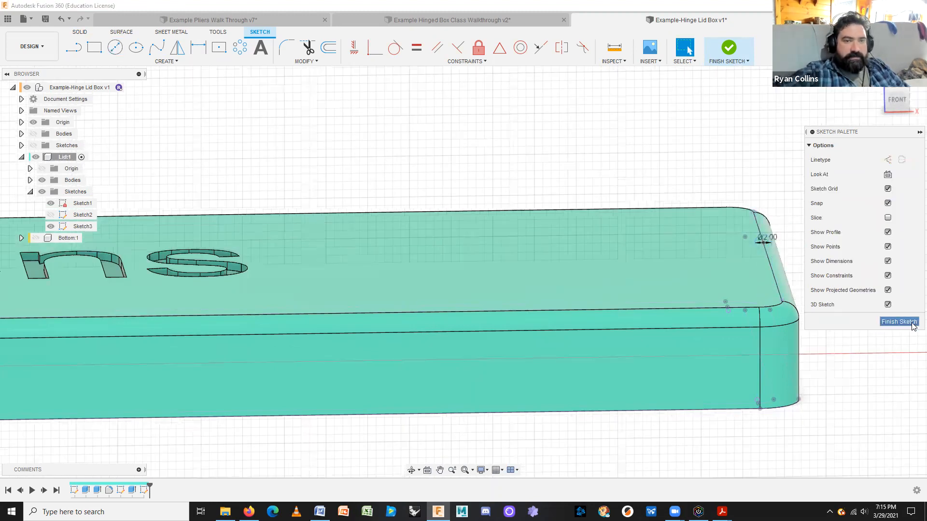
Start a Sweep with the 2 mm circle on the lid's short top edge as its profile.
{"action": "mouse_move", "coordinate": [855, 262]}
{"action": "middle_mouse_down", "text": "shift"}
{"action": "mouse_move", "coordinate": [837, 252]}
{"action": "mouse_move", "coordinate": [852, 245]}
{"action": "middle_mouse_up", "text": "shift"}
{"action": "scroll", "coordinate": [768, 231], "scroll_direction": "up", "scroll_amount": 5}
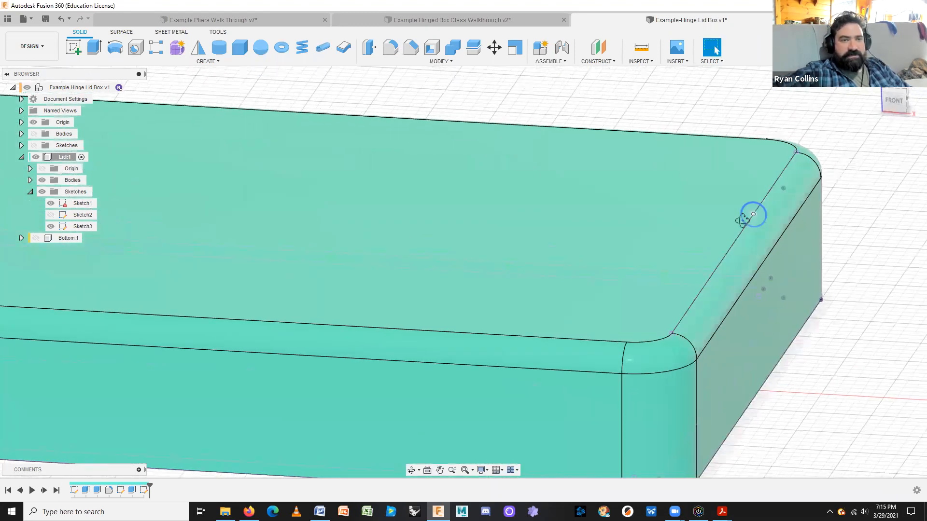
{"action": "scroll", "coordinate": [762, 208], "scroll_direction": "up", "scroll_amount": 1}
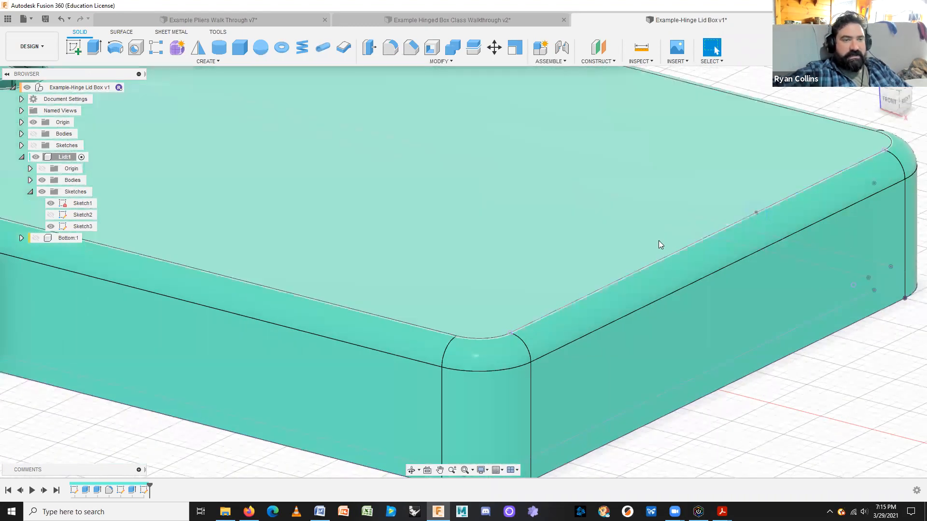
{"action": "middle_click_drag", "start_coordinate": [782, 367], "coordinate": [812, 378], "text": "shift"}
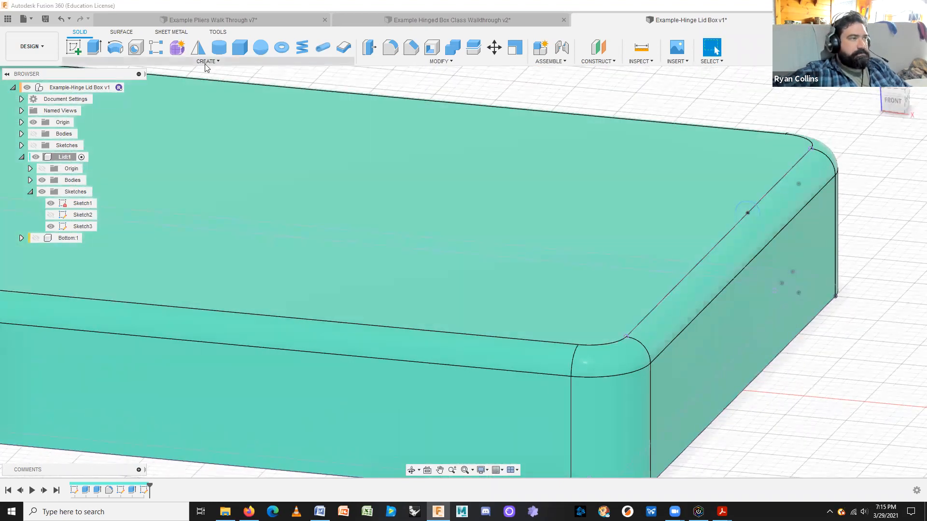
{"action": "left_click", "coordinate": [205, 63]}
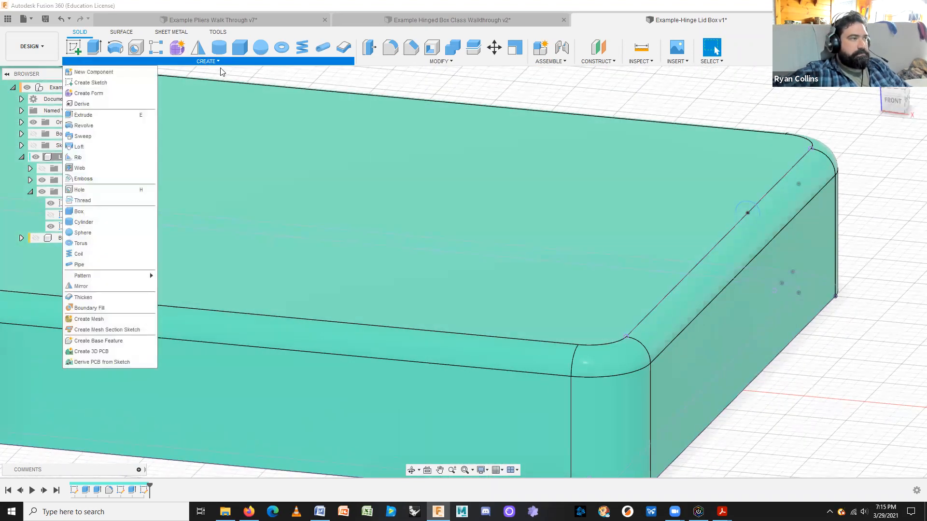
{"action": "left_click", "coordinate": [87, 138]}
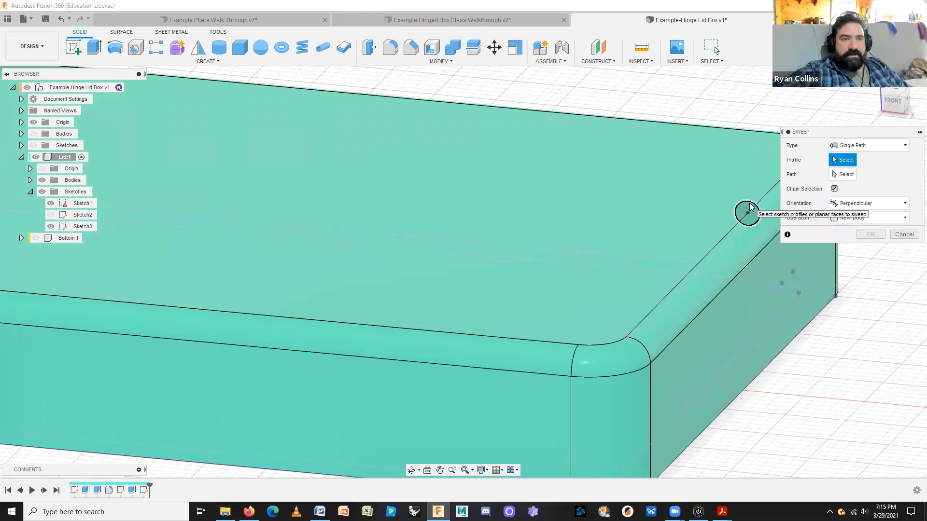
{"action": "left_click", "coordinate": [748, 211]}
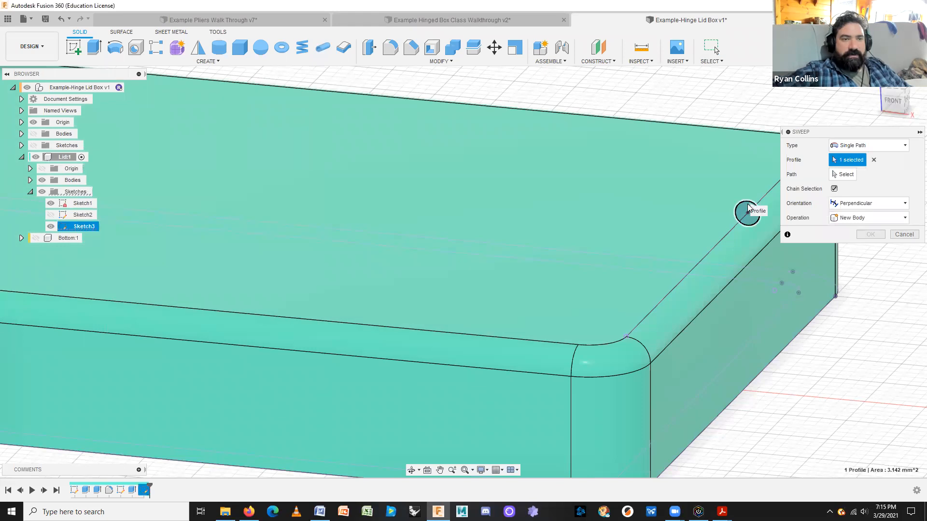
Try to sweep the 2 mm circle along the lid's short top edge and extend the cut around the front corner.
{"action": "left_click", "coordinate": [842, 174]}
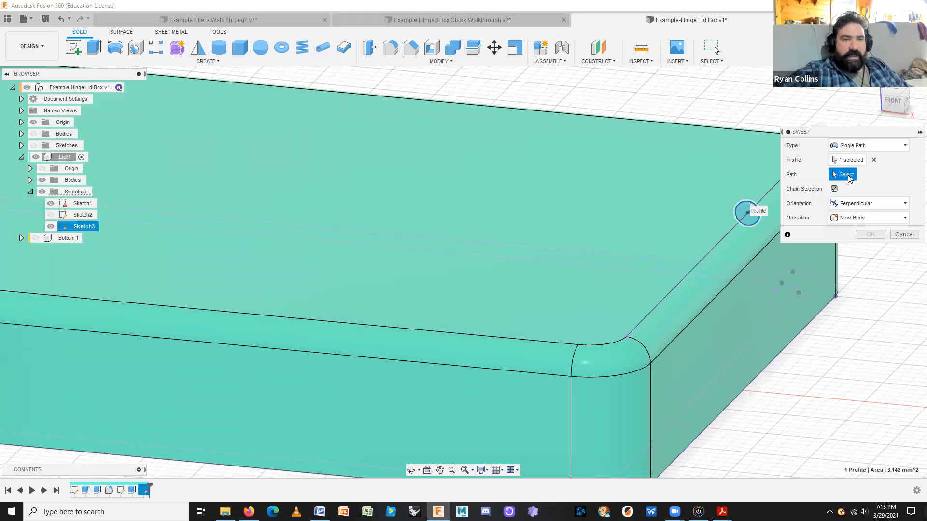
{"action": "left_click", "coordinate": [721, 237]}
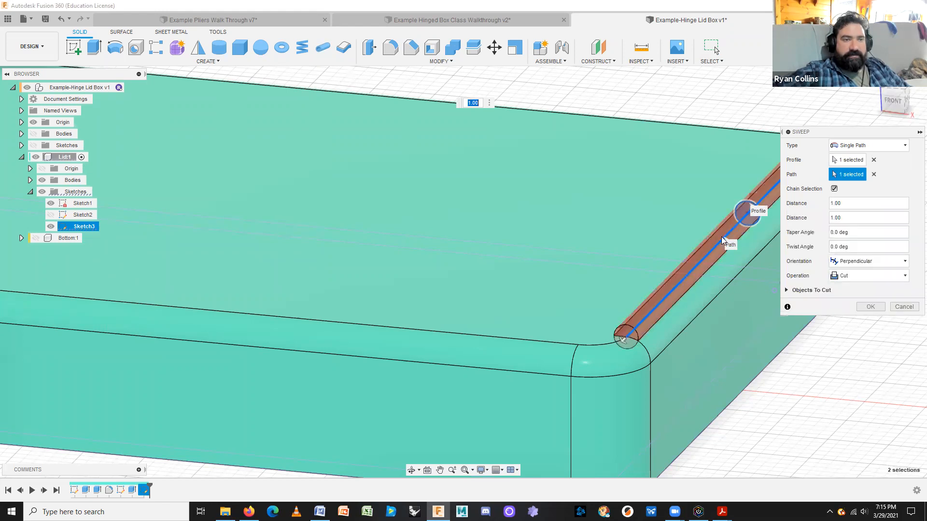
{"action": "left_click", "coordinate": [721, 236]}
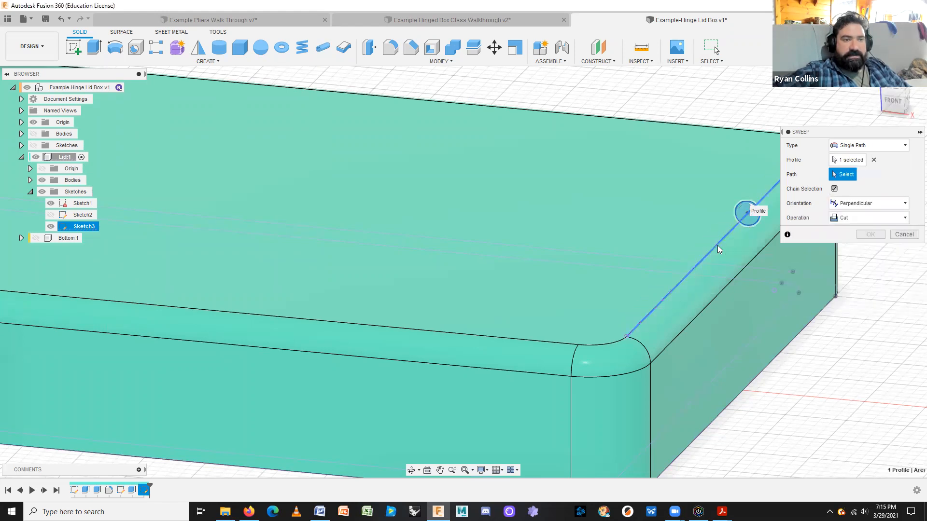
{"action": "left_click", "coordinate": [717, 246]}
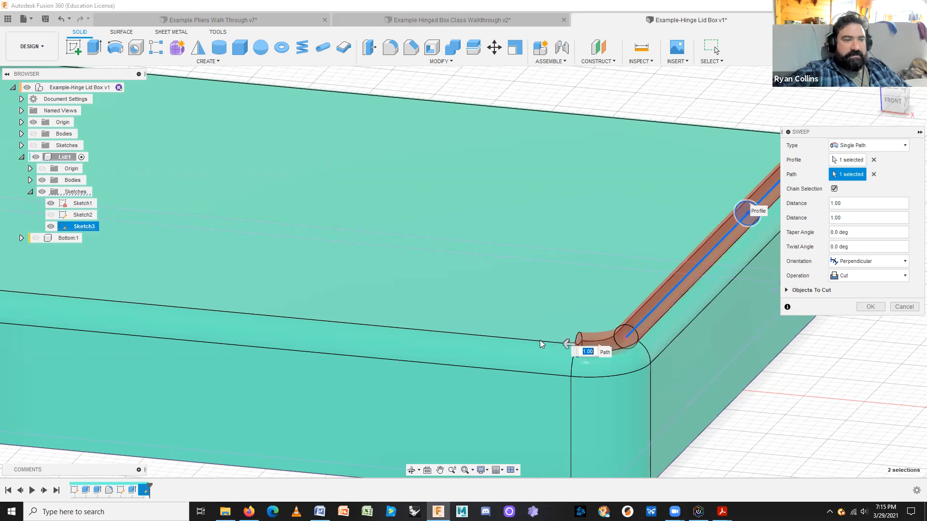
{"action": "middle_click_drag", "start_coordinate": [540, 342], "coordinate": [537, 377], "text": "shift"}
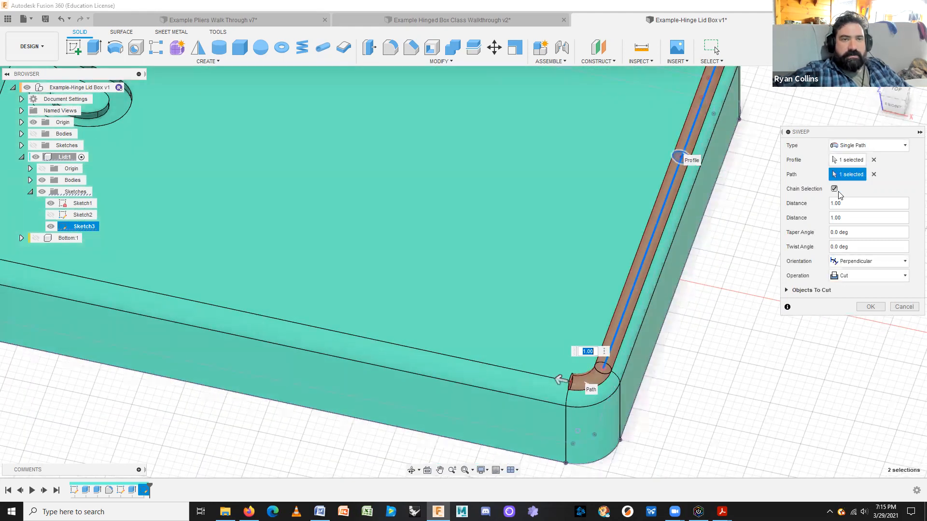
{"action": "scroll", "coordinate": [477, 328], "scroll_direction": "down", "scroll_amount": 3}
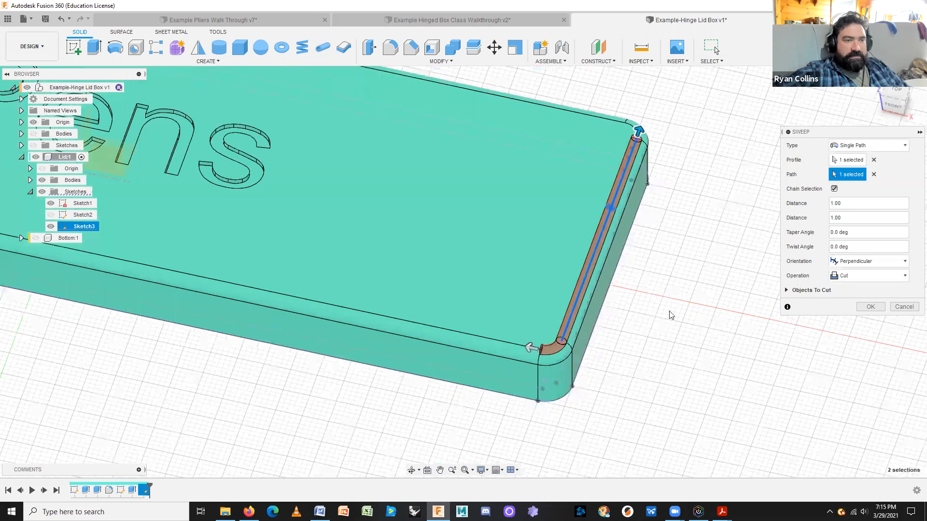
{"action": "left_click", "coordinate": [586, 274]}
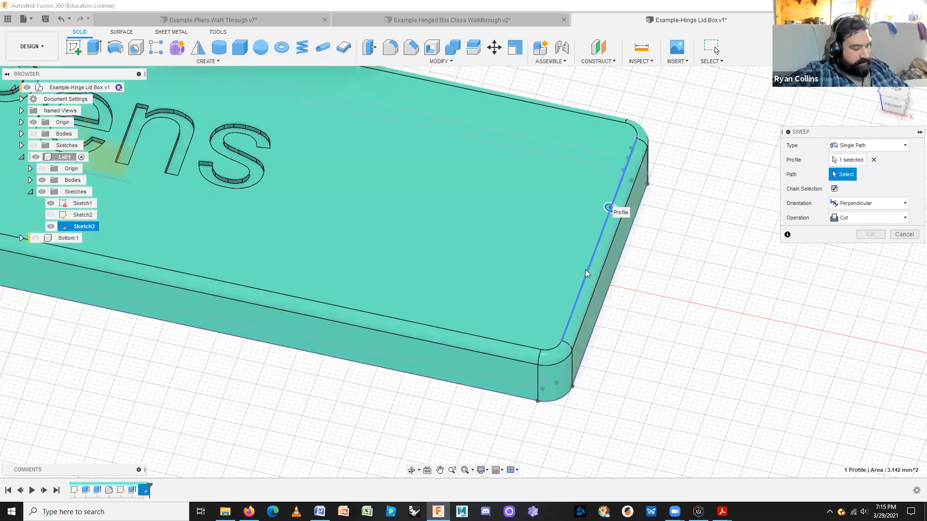
{"action": "left_click", "coordinate": [588, 276]}
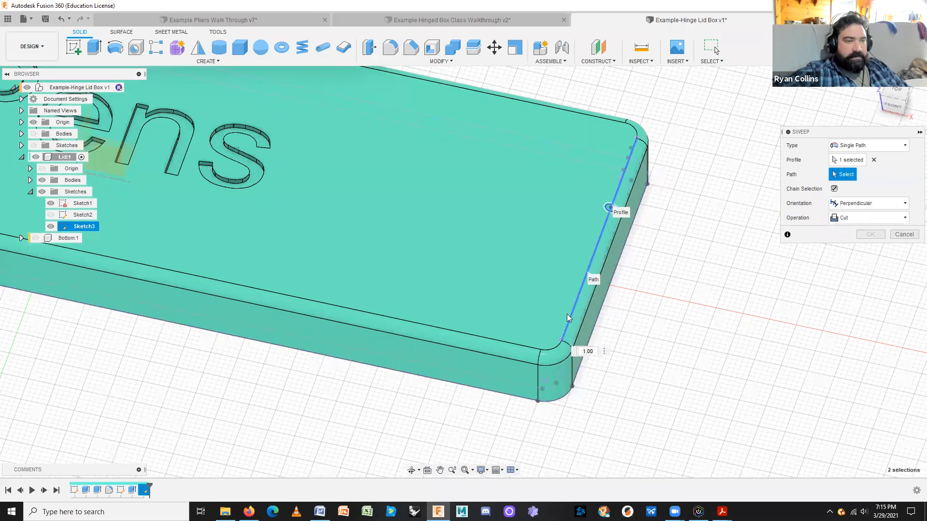
{"action": "left_click_drag", "start_coordinate": [547, 353], "coordinate": [523, 349]}
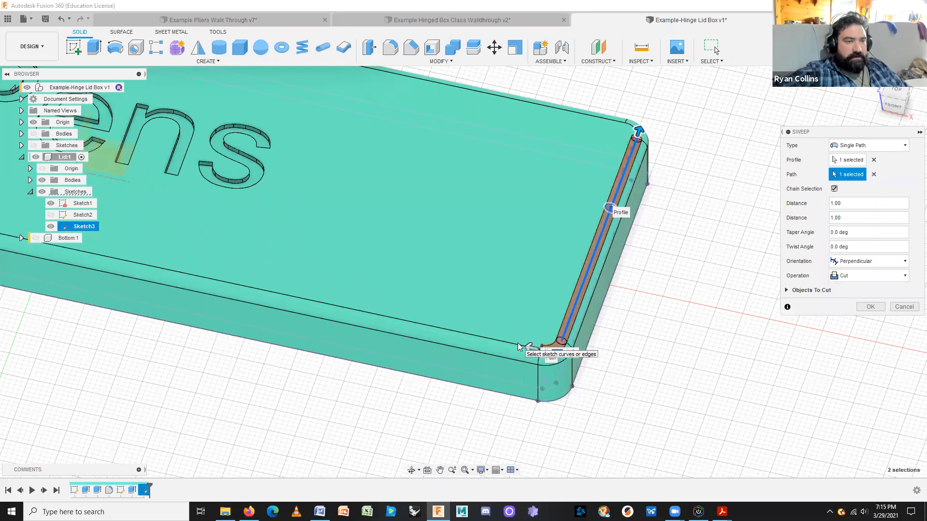
{"action": "left_click_drag", "start_coordinate": [529, 347], "coordinate": [500, 335]}
{"action": "left_click_drag", "start_coordinate": [355, 312], "coordinate": [357, 316]}
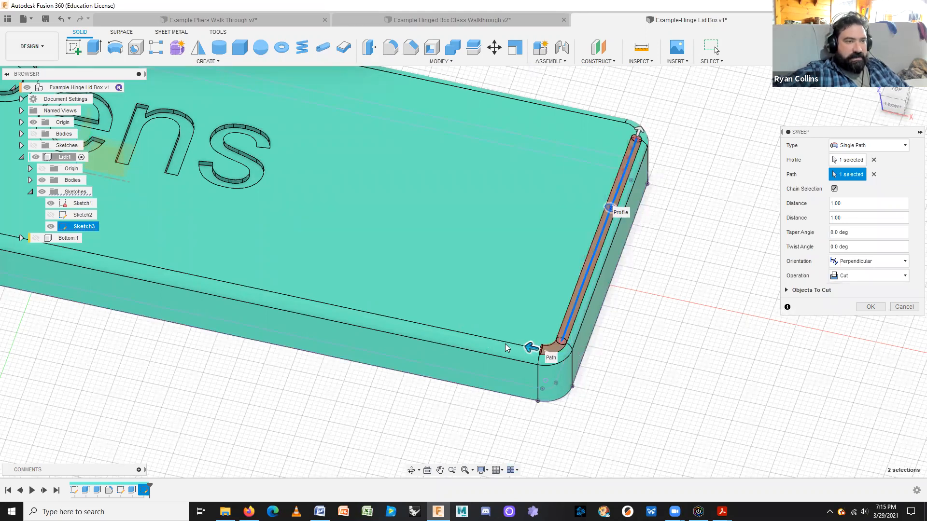
Clear the sweep path, try the lid's long and short top edges as the path instead, and cancel the Sweep.
{"action": "left_click", "coordinate": [873, 174]}
{"action": "left_click", "coordinate": [872, 203]}
{"action": "left_click", "coordinate": [872, 203]}
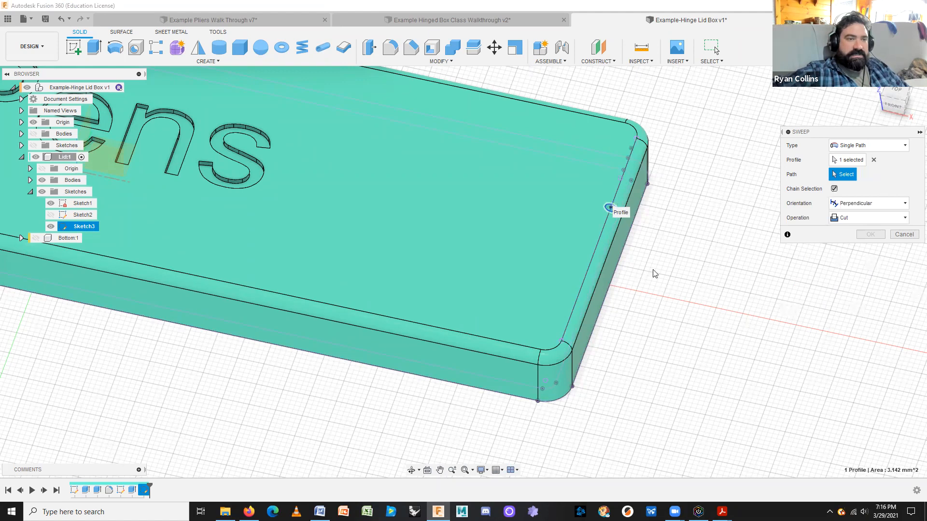
{"action": "left_click", "coordinate": [516, 344]}
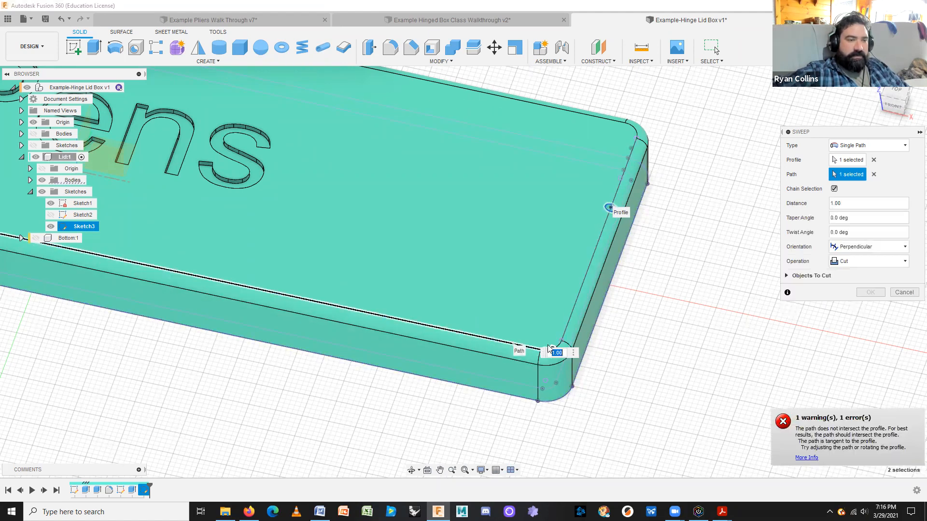
{"action": "left_click", "coordinate": [560, 342]}
{"action": "left_click", "coordinate": [564, 336]}
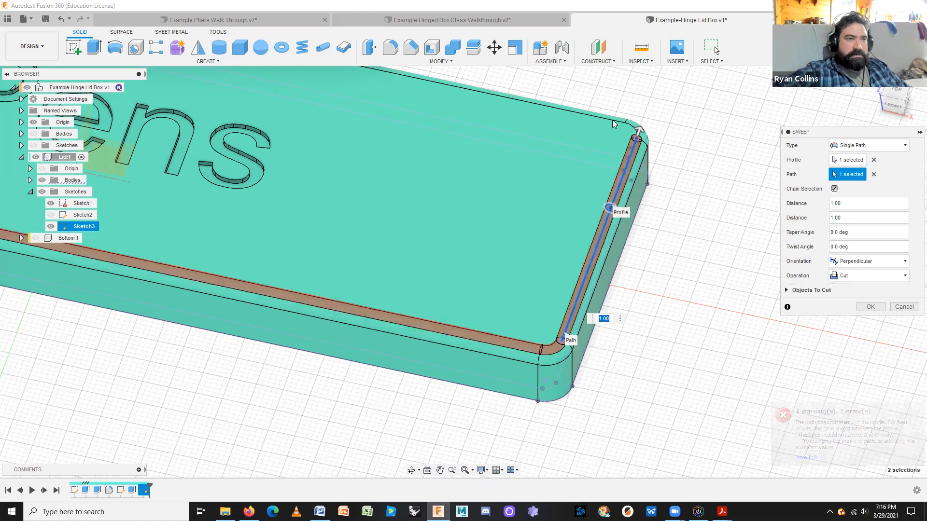
{"action": "middle_click_drag", "start_coordinate": [637, 258], "coordinate": [642, 145], "text": "shift"}
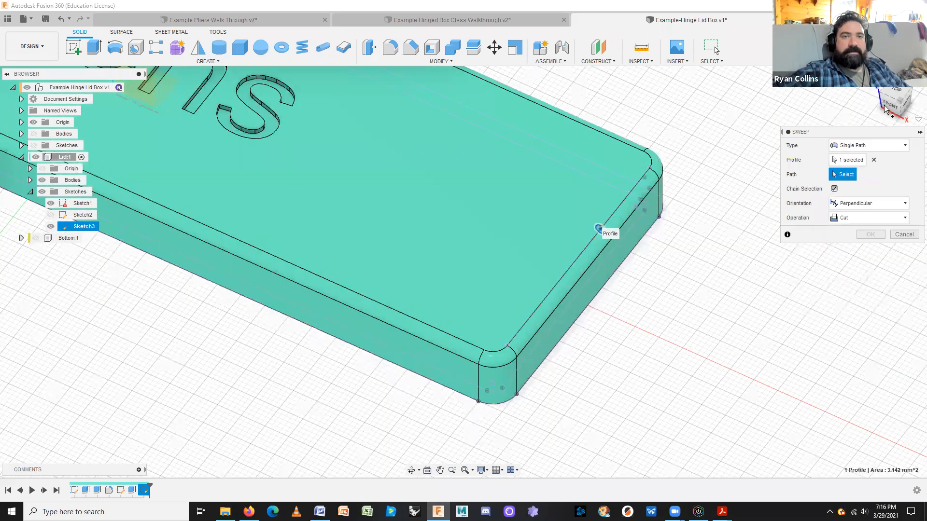
{"action": "left_click", "coordinate": [615, 206]}
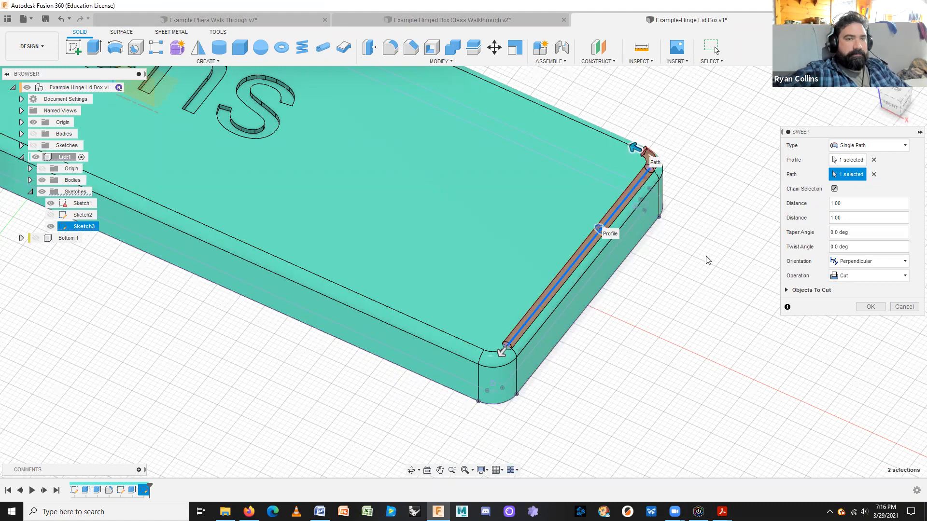
{"action": "left_click", "coordinate": [874, 174]}
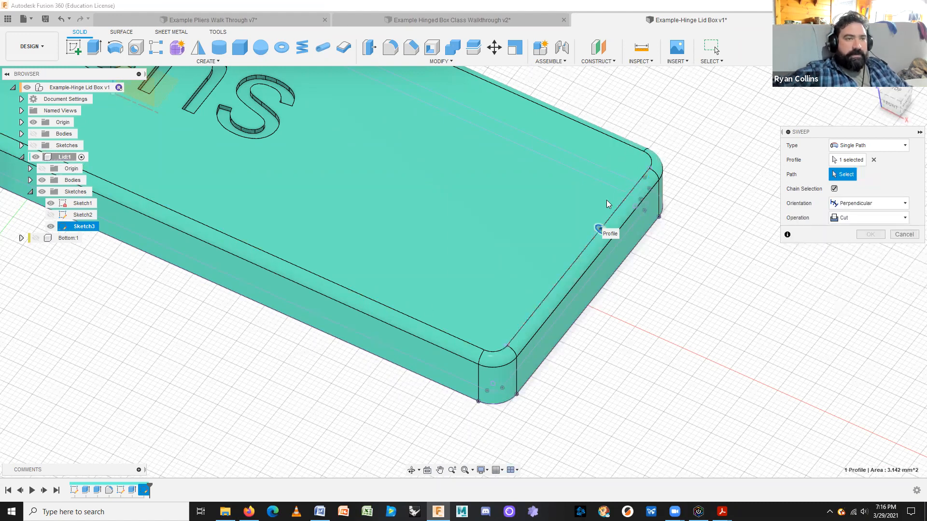
{"action": "left_click", "coordinate": [900, 234]}
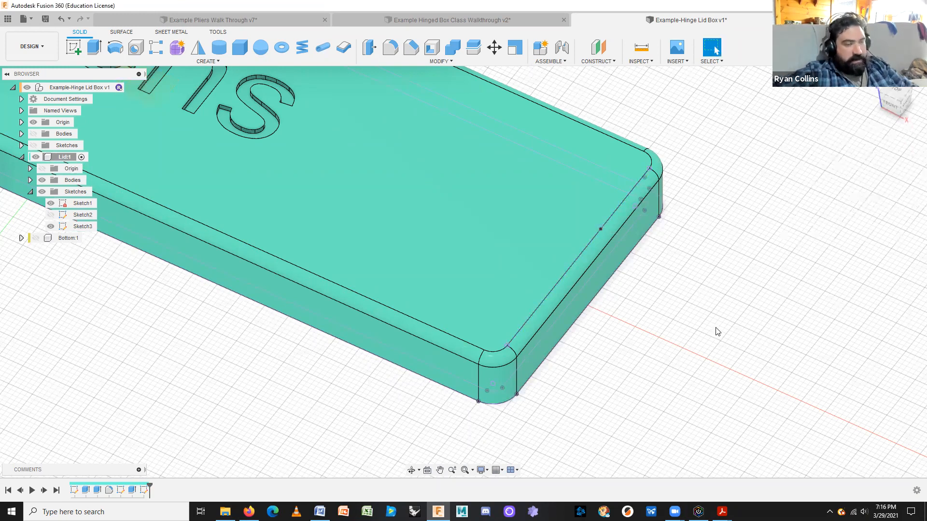
{"action": "key", "text": "l"}
{"action": "left_click", "coordinate": [622, 206]}
{"action": "key", "text": "Escape"}
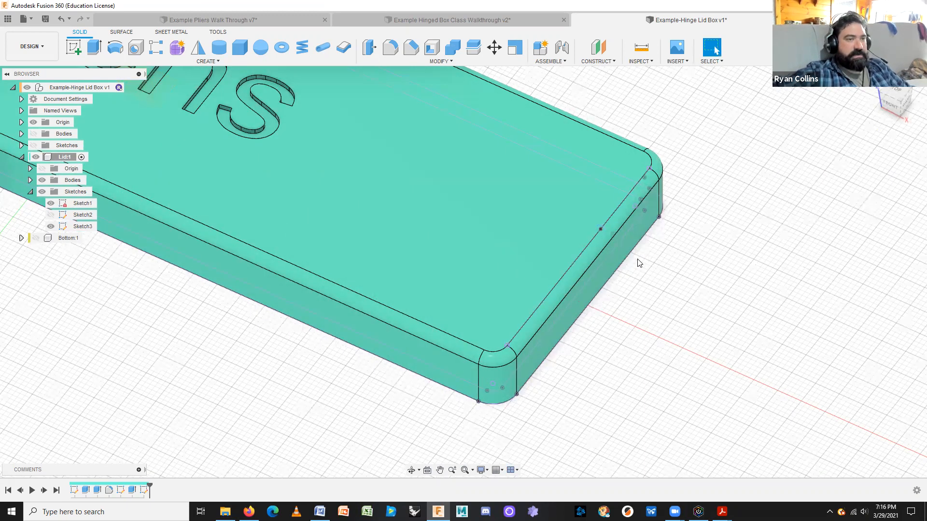
Start a sketch on the lid's top face and project the short edge near the circle, its two corner arcs and both long edges.
{"action": "left_click", "coordinate": [73, 46]}
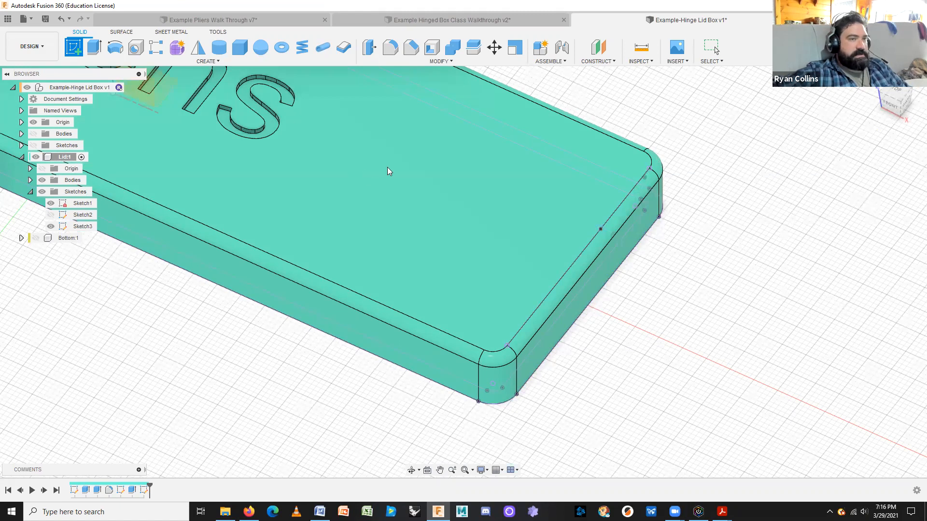
{"action": "left_click", "coordinate": [567, 190]}
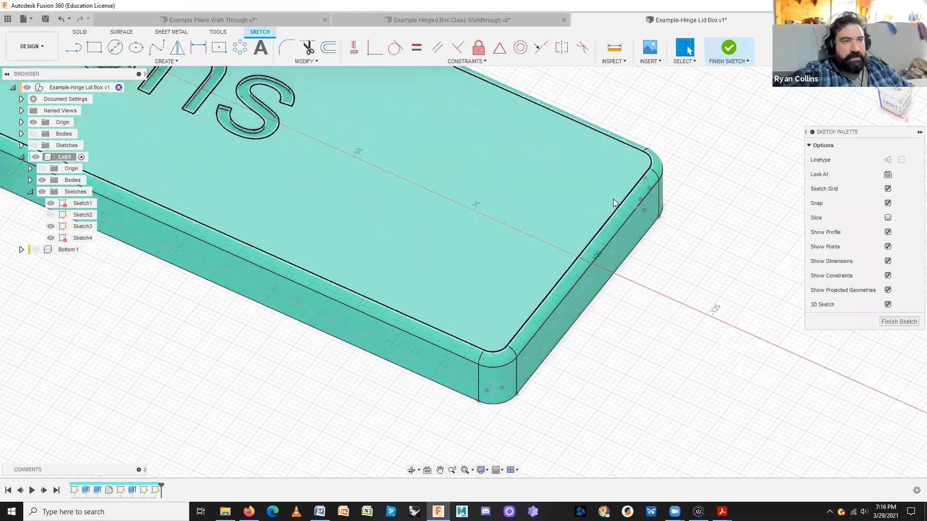
{"action": "key", "text": "p"}
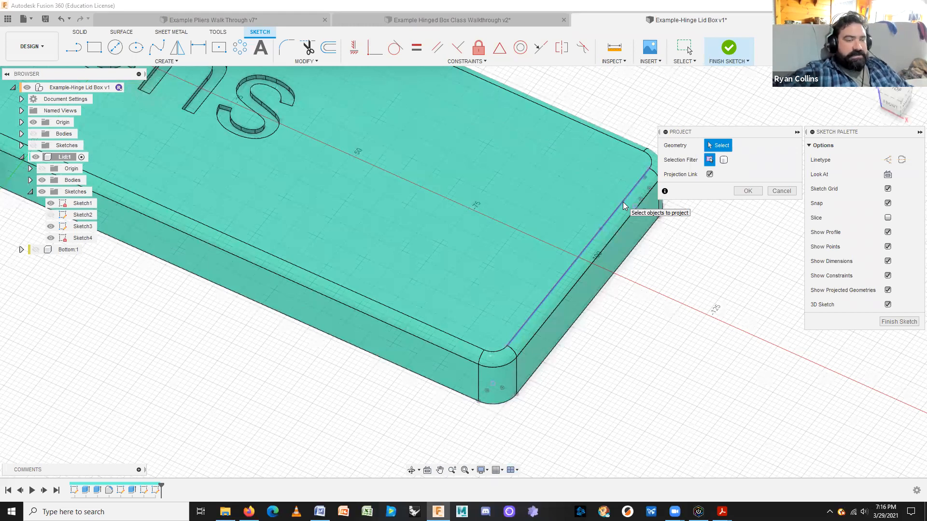
{"action": "left_click", "coordinate": [622, 202]}
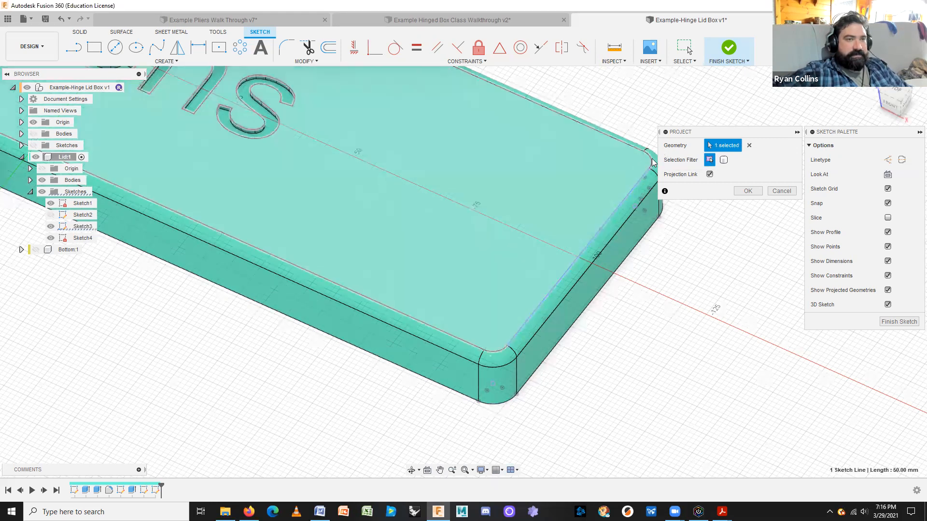
{"action": "left_click", "coordinate": [648, 158]}
{"action": "left_click", "coordinate": [555, 110]}
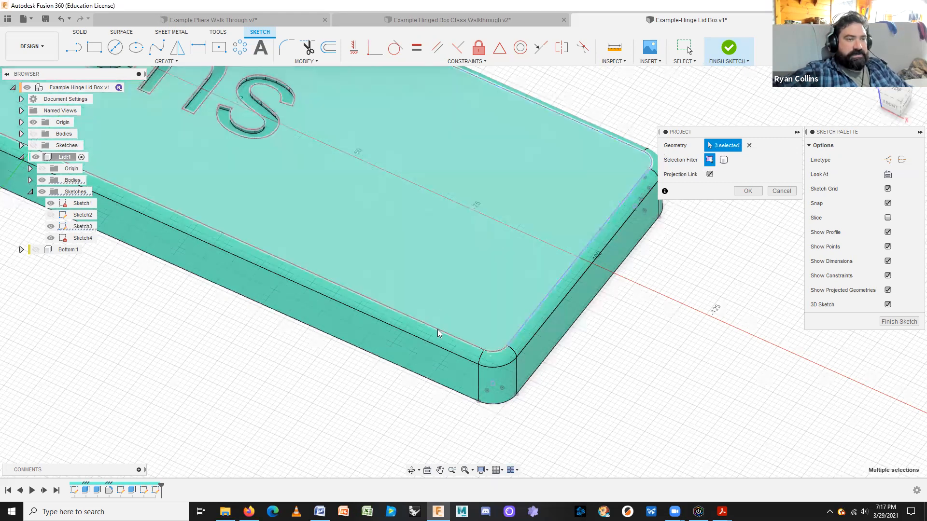
{"action": "left_click", "coordinate": [500, 351]}
{"action": "left_click", "coordinate": [470, 344]}
Project the opposite short edge and its two corner arcs to close the outline of the lid's top face, and finish the sketch.
{"action": "scroll", "coordinate": [265, 291], "scroll_direction": "down", "scroll_amount": 1}
{"action": "middle_click_drag", "start_coordinate": [265, 291], "coordinate": [693, 408]}
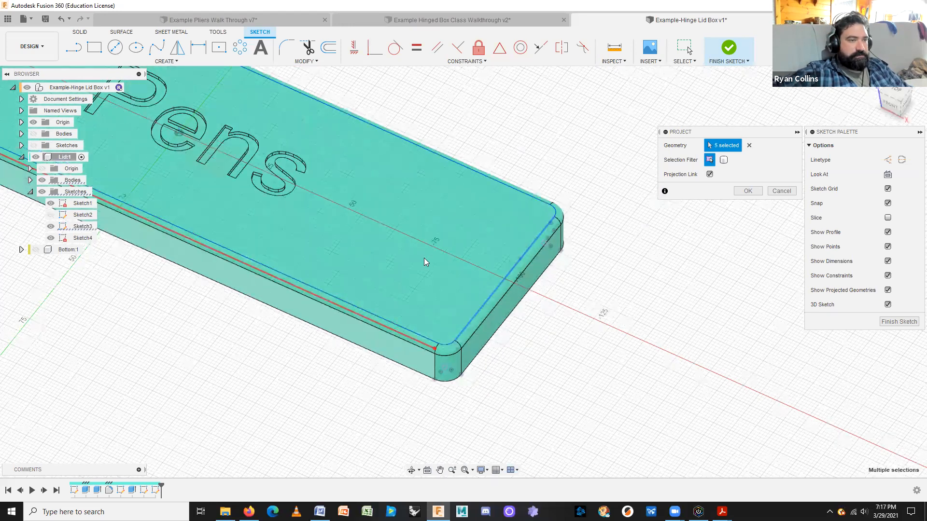
{"action": "scroll", "coordinate": [563, 347], "scroll_direction": "down", "scroll_amount": 2}
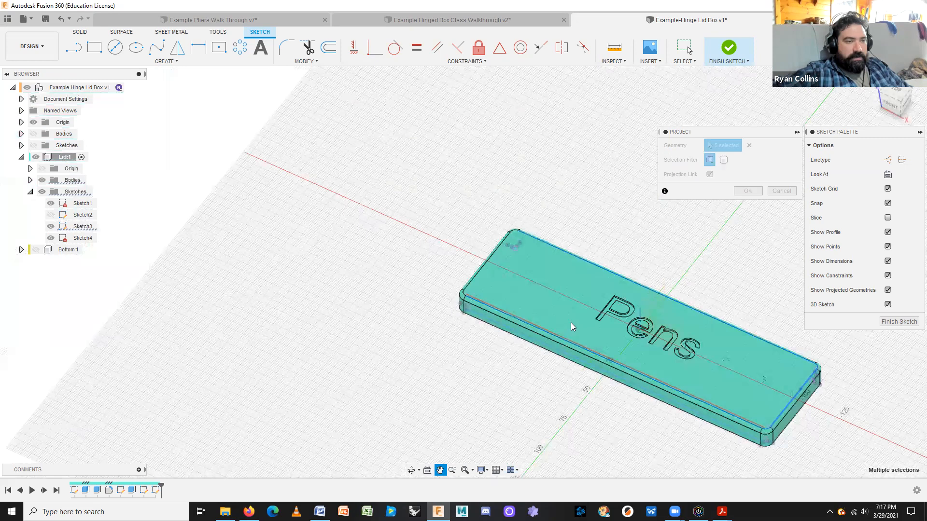
{"action": "scroll", "coordinate": [570, 322], "scroll_direction": "up", "scroll_amount": 4}
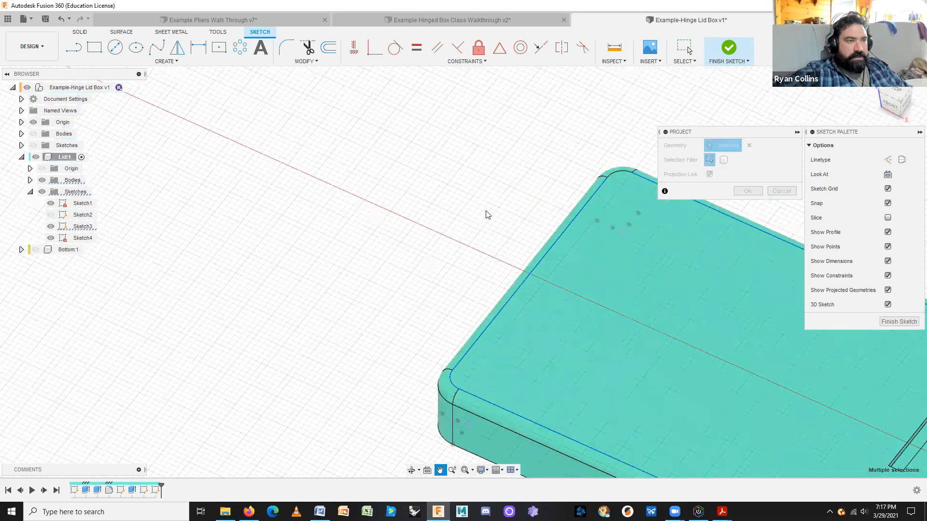
{"action": "middle_click_drag", "start_coordinate": [486, 211], "coordinate": [492, 187]}
{"action": "scroll", "coordinate": [492, 186], "scroll_direction": "up", "scroll_amount": 3}
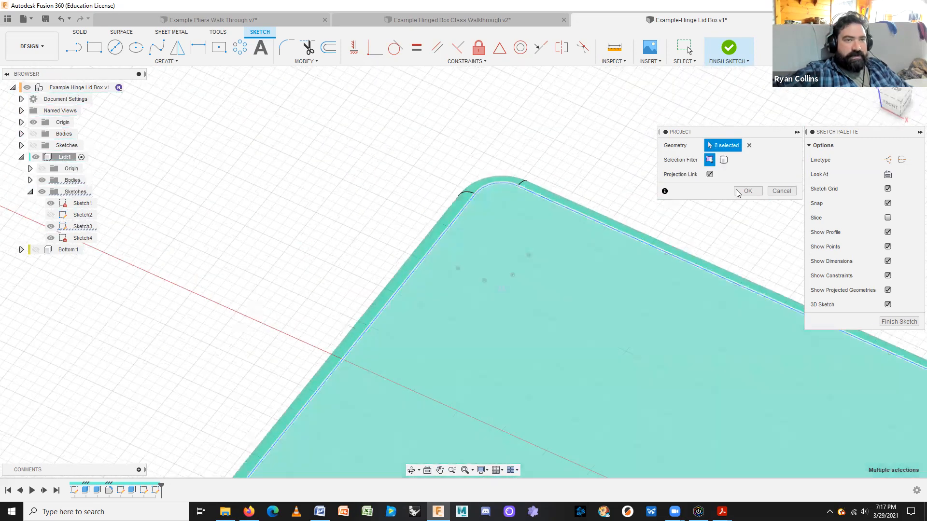
{"action": "left_click", "coordinate": [747, 191]}
{"action": "scroll", "coordinate": [710, 409], "scroll_direction": "down", "scroll_amount": 2}
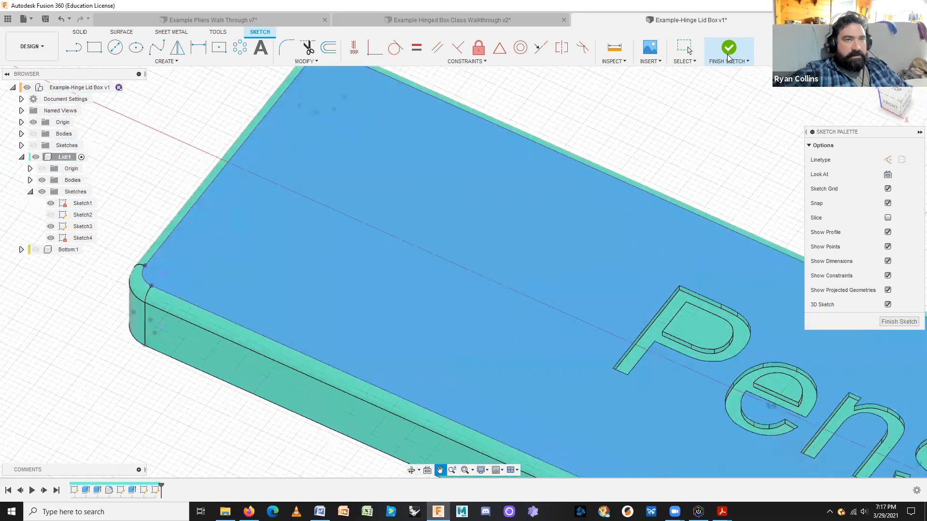
{"action": "left_click", "coordinate": [727, 52]}
Hide Body1 of the Lid component so that only its sketches are shown.
{"action": "scroll", "coordinate": [840, 309], "scroll_direction": "down", "scroll_amount": 2}
{"action": "mouse_move", "coordinate": [850, 321]}
{"action": "middle_mouse_down"}
{"action": "mouse_move", "coordinate": [675, 236]}
{"action": "mouse_move", "coordinate": [476, 186]}
{"action": "middle_mouse_up"}
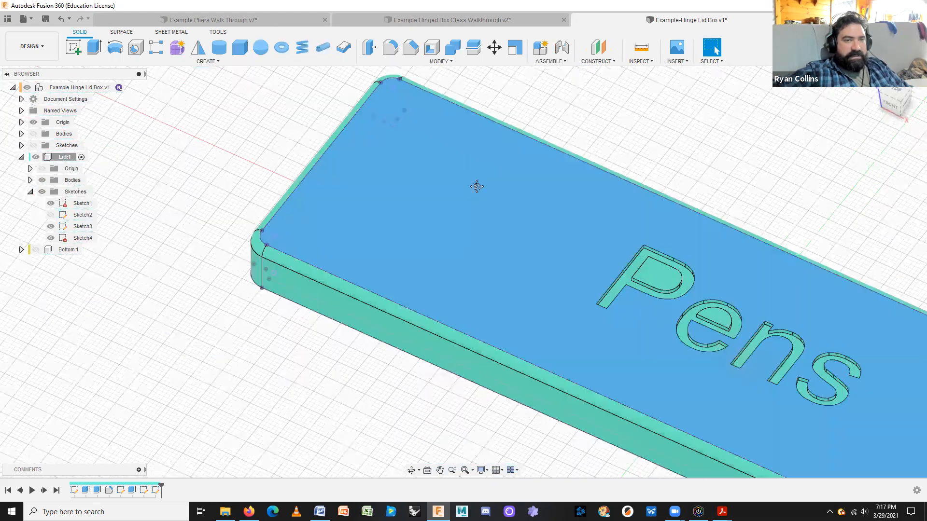
{"action": "mouse_move", "coordinate": [789, 293]}
{"action": "middle_mouse_down"}
{"action": "mouse_move", "coordinate": [745, 289]}
{"action": "mouse_move", "coordinate": [683, 238]}
{"action": "middle_mouse_up"}
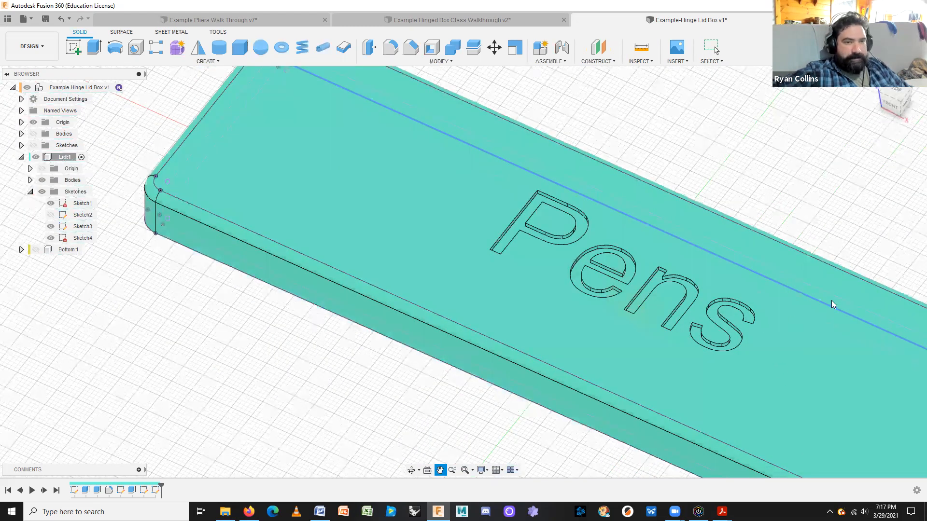
{"action": "middle_click_drag", "start_coordinate": [831, 300], "coordinate": [542, 207]}
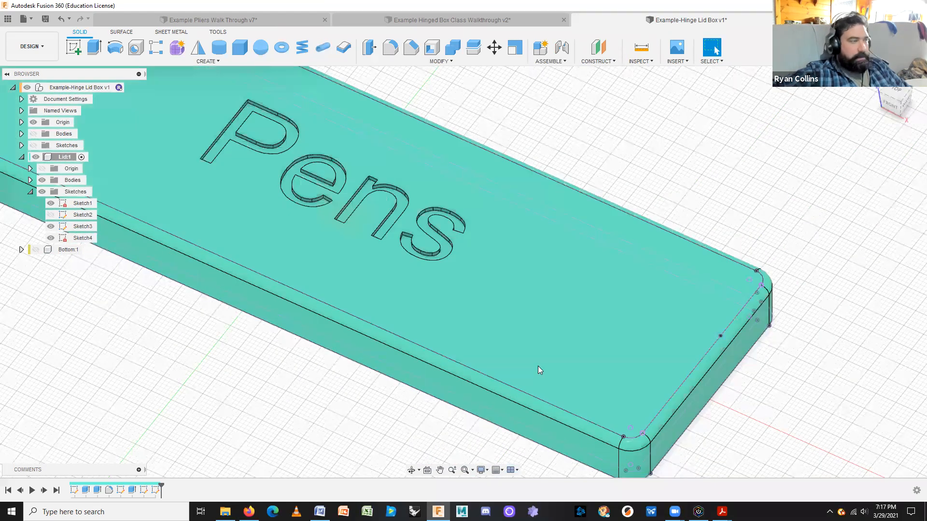
{"action": "left_click", "coordinate": [30, 181]}
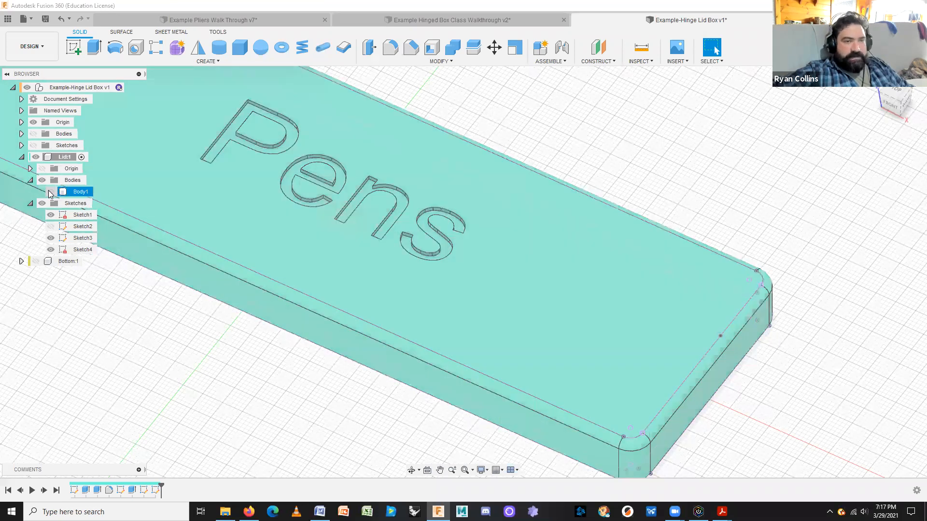
{"action": "left_click", "coordinate": [49, 191]}
Set up a Sweep of the small circle profile, using the projected outline of the lid's top face as the path.
{"action": "middle_click_drag", "start_coordinate": [797, 386], "coordinate": [818, 371], "text": "shift"}
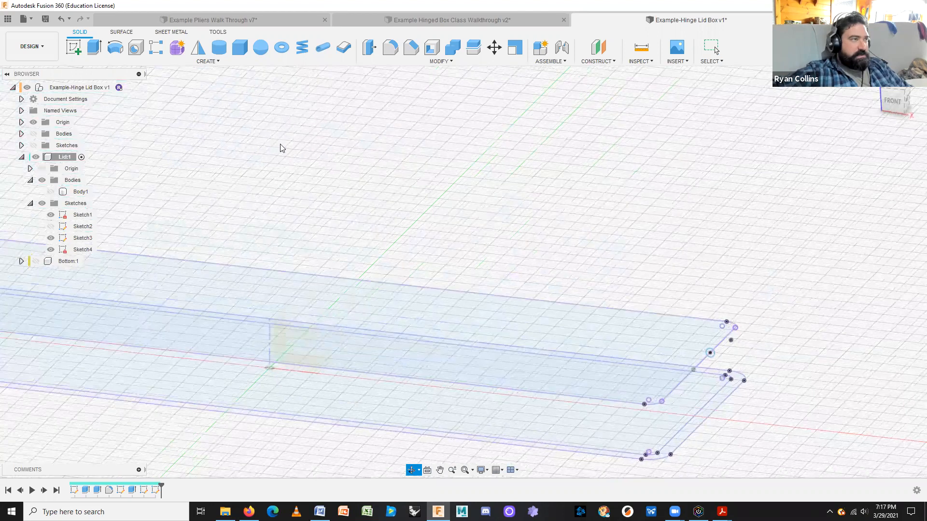
{"action": "left_click", "coordinate": [207, 61]}
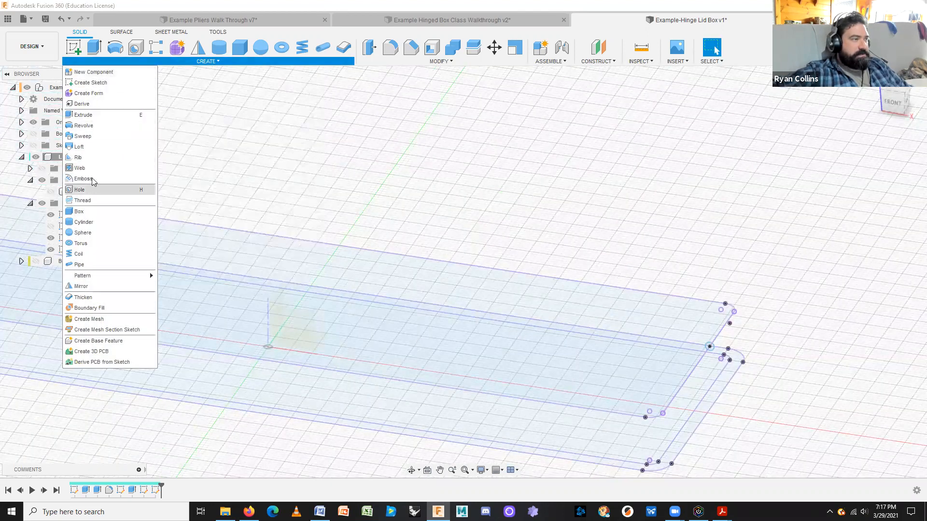
{"action": "left_click", "coordinate": [82, 136]}
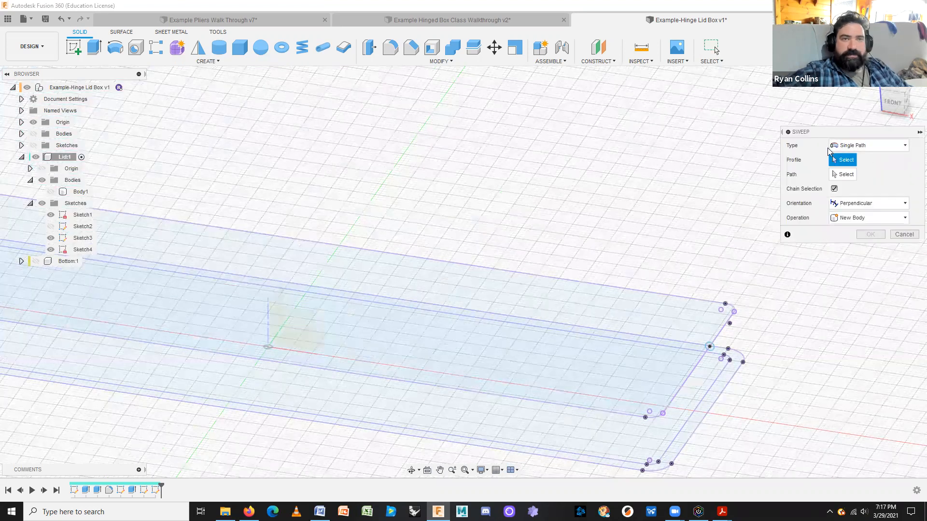
{"action": "left_click", "coordinate": [710, 347]}
{"action": "left_click", "coordinate": [852, 176]}
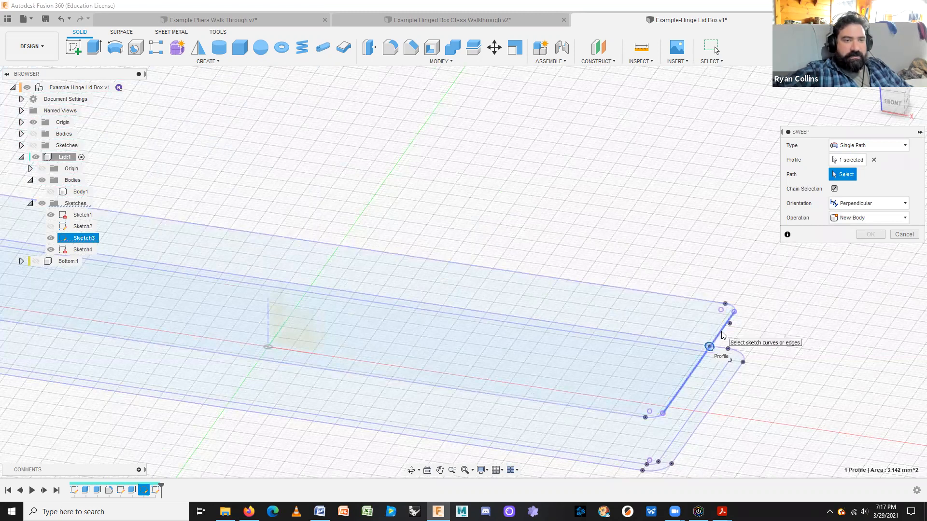
{"action": "left_click", "coordinate": [722, 335]}
{"action": "left_click", "coordinate": [873, 174]}
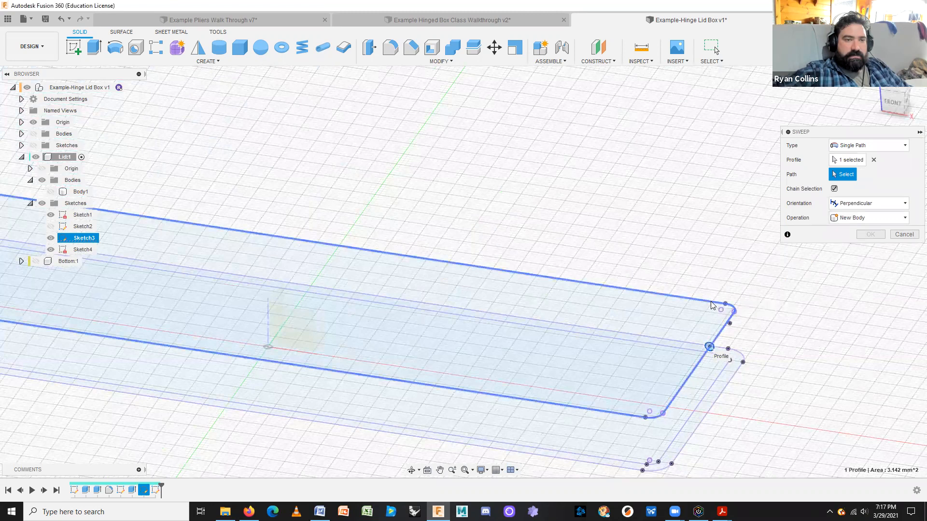
{"action": "left_click", "coordinate": [711, 306]}
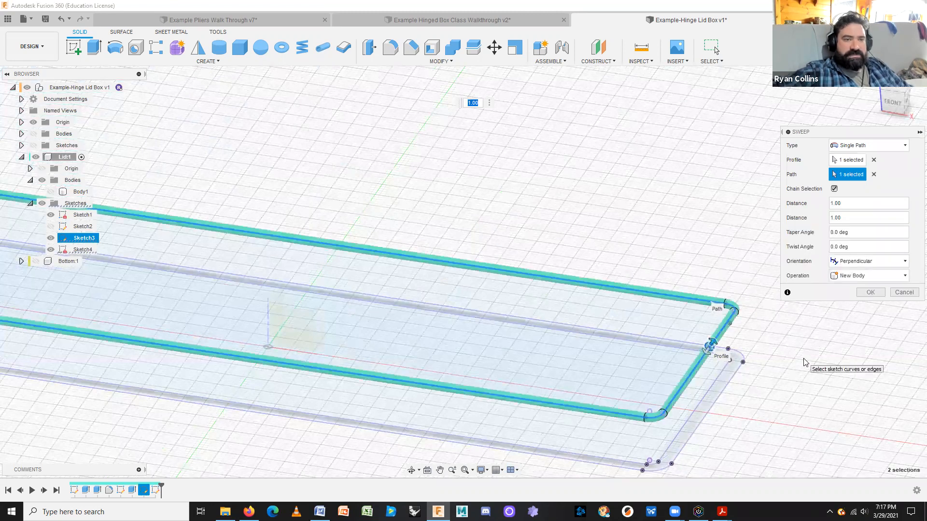
{"action": "middle_click_drag", "start_coordinate": [668, 424], "coordinate": [769, 413]}
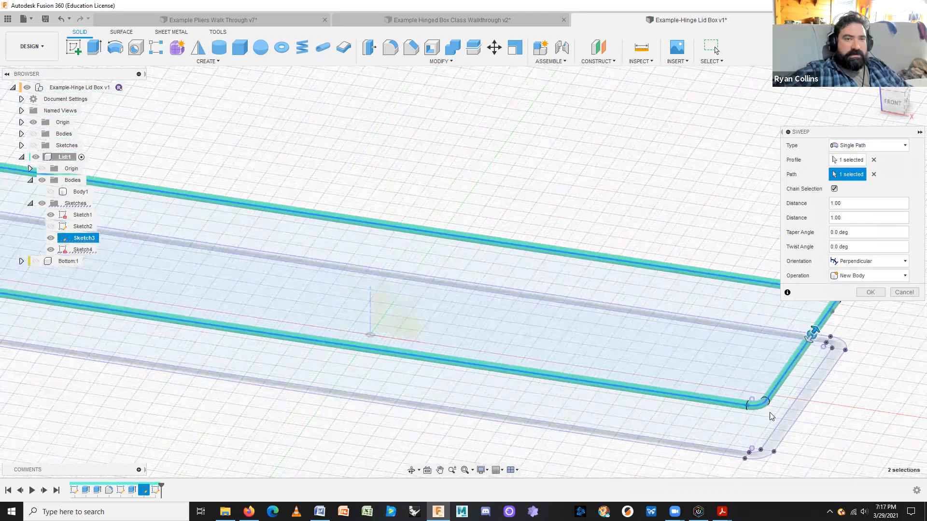
{"action": "scroll", "coordinate": [770, 413], "scroll_direction": "down", "scroll_amount": 5}
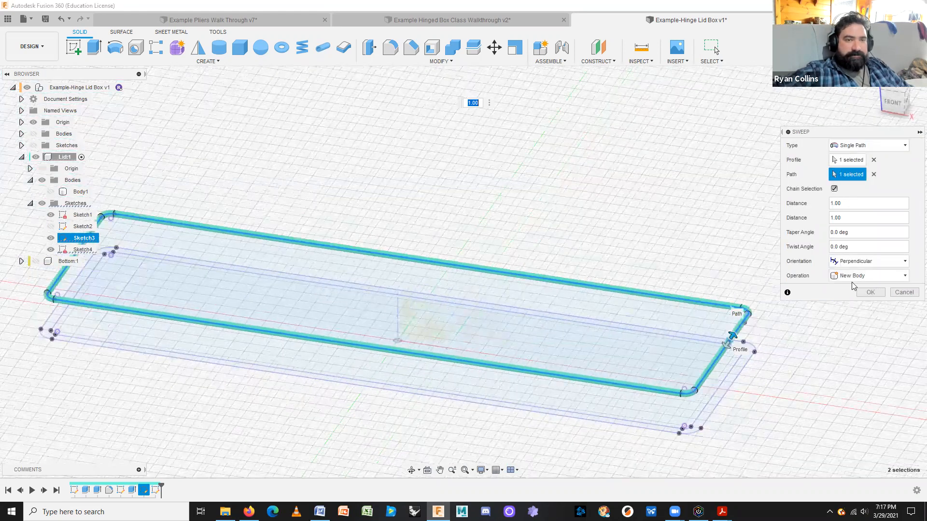
Show the lid's Body1 again and complete the sweep with the Join operation so it forms a rim around the top face.
{"action": "left_click", "coordinate": [866, 293]}
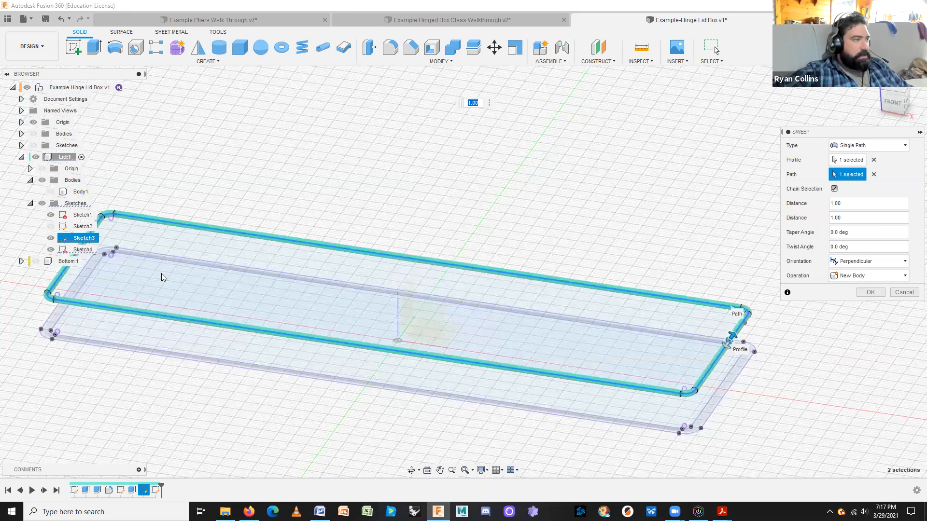
{"action": "left_click", "coordinate": [50, 192]}
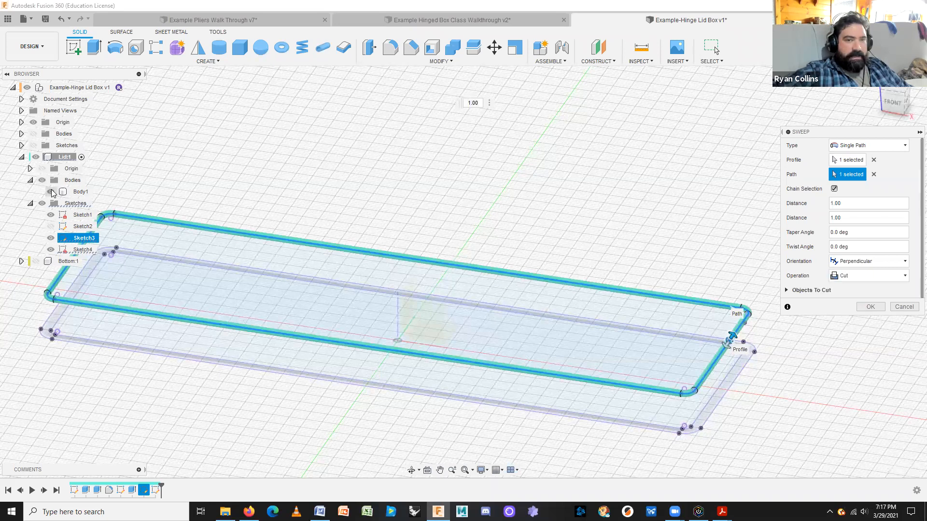
{"action": "left_click", "coordinate": [51, 192]}
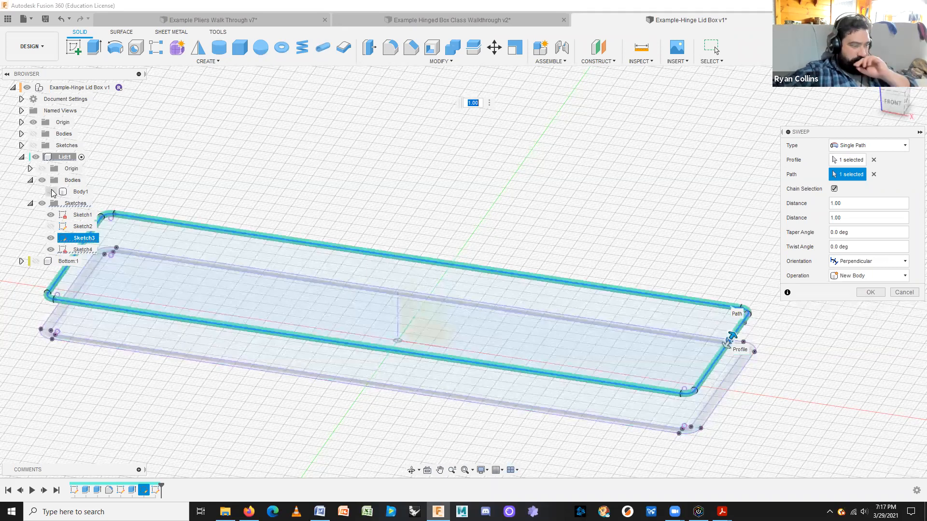
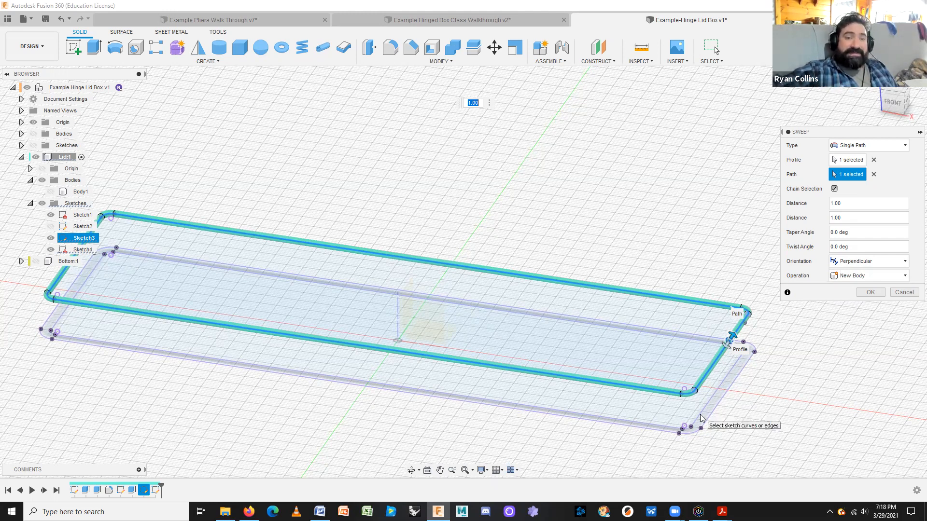
{"action": "left_click", "coordinate": [51, 192]}
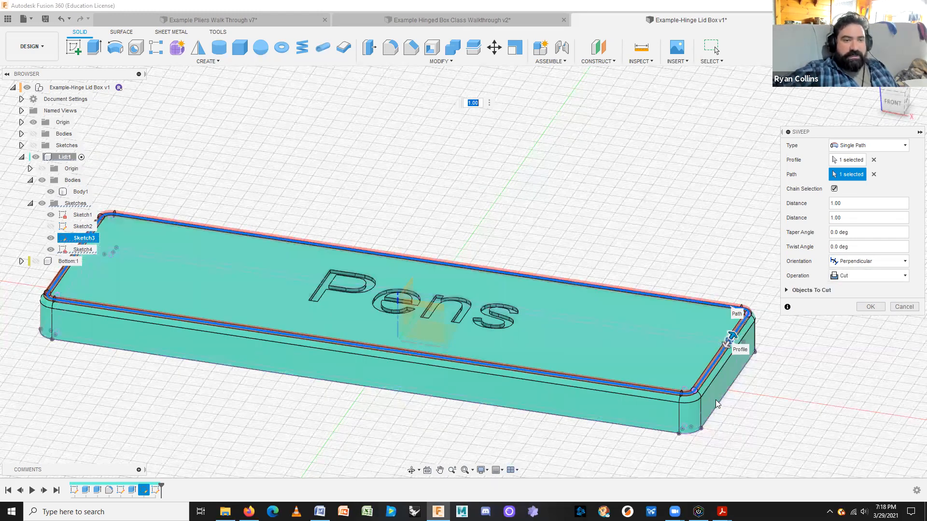
{"action": "left_click", "coordinate": [867, 282]}
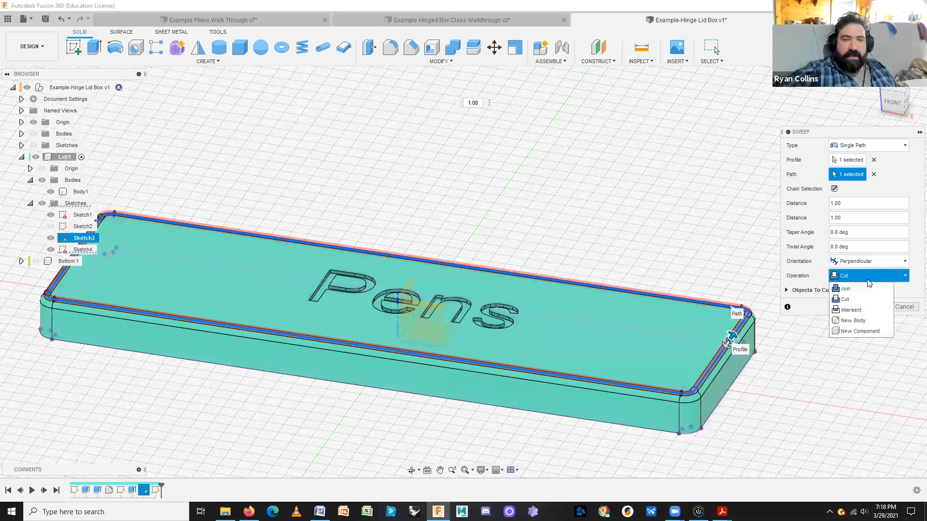
{"action": "left_click", "coordinate": [856, 289]}
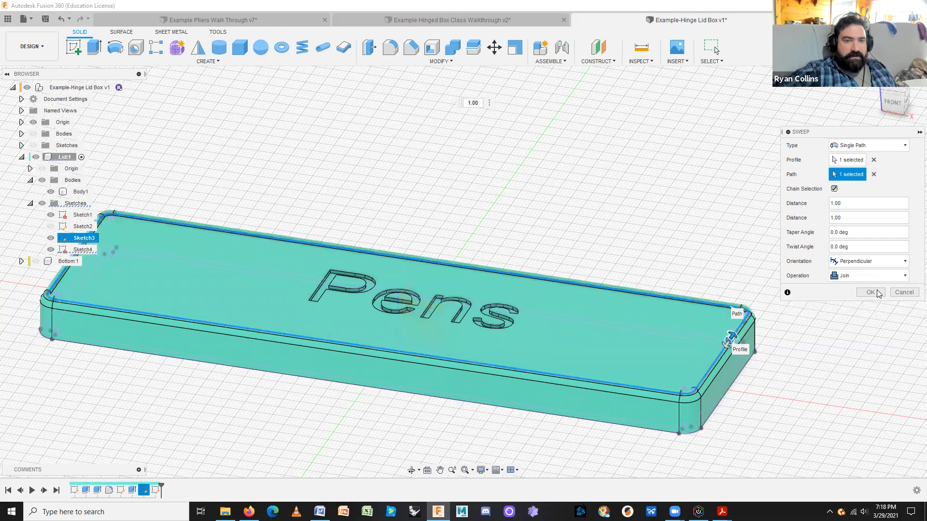
{"action": "left_click", "coordinate": [870, 292]}
Examine the swept rim along the lid's top edges and corners, and inspect the lid's hollow underside.
{"action": "scroll", "coordinate": [759, 386], "scroll_direction": "up", "scroll_amount": 3}
{"action": "middle_click_drag", "start_coordinate": [767, 386], "coordinate": [659, 388], "text": "shift"}
{"action": "scroll", "coordinate": [702, 332], "scroll_direction": "up", "scroll_amount": 3}
{"action": "middle_click_drag", "start_coordinate": [709, 313], "coordinate": [661, 311], "text": "shift"}
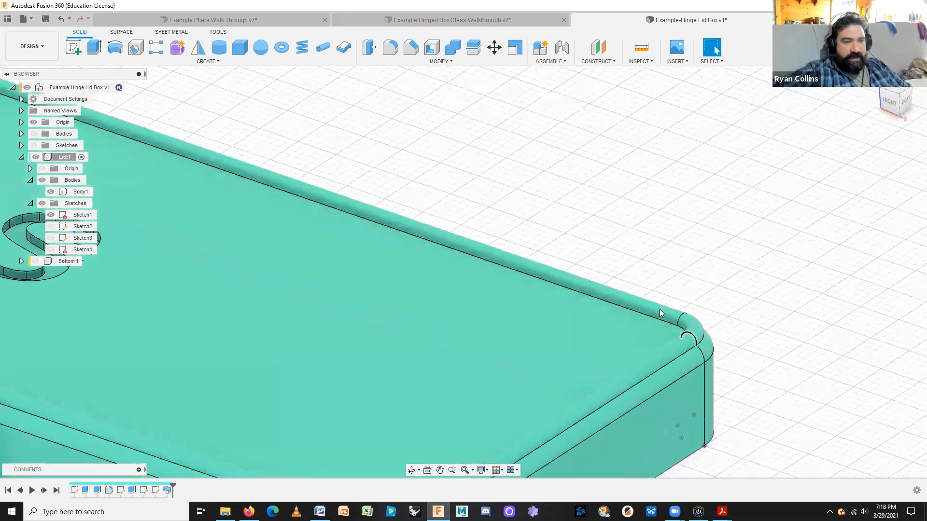
{"action": "left_click", "coordinate": [428, 337]}
{"action": "middle_click_drag", "start_coordinate": [507, 355], "coordinate": [638, 337], "text": "shift"}
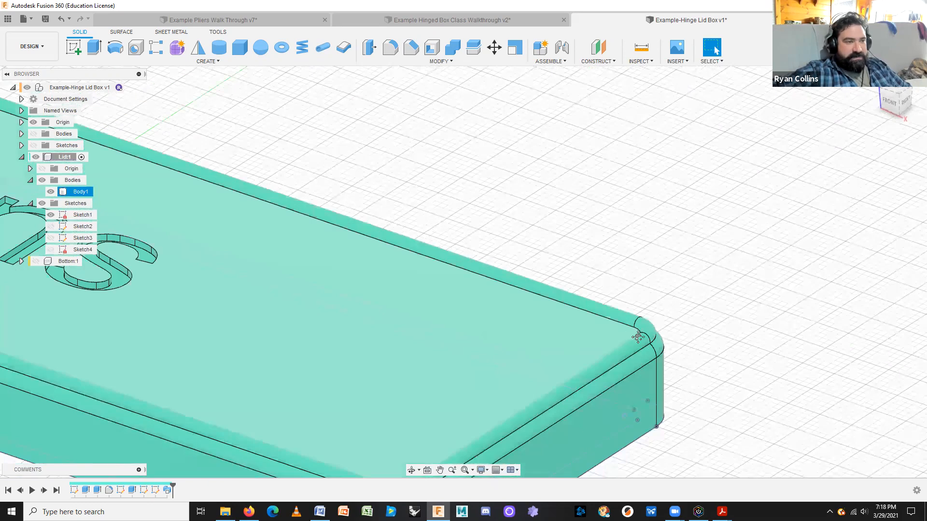
{"action": "scroll", "coordinate": [467, 372], "scroll_direction": "down", "scroll_amount": 3}
{"action": "middle_click_drag", "start_coordinate": [468, 373], "coordinate": [491, 351], "text": "shift"}
{"action": "left_click", "coordinate": [491, 351]}
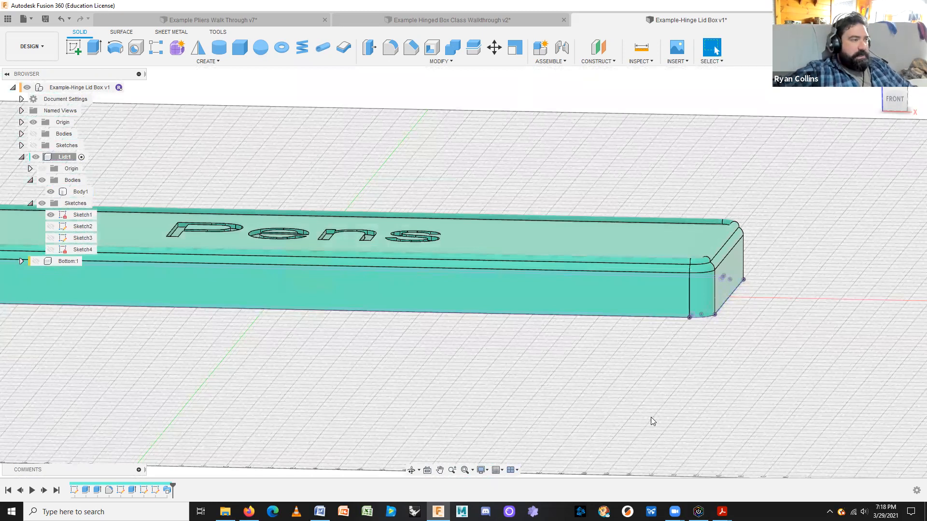
{"action": "left_click", "coordinate": [234, 276]}
{"action": "left_click", "coordinate": [352, 418]}
{"action": "middle_click_drag", "start_coordinate": [348, 353], "coordinate": [346, 364], "text": "shift"}
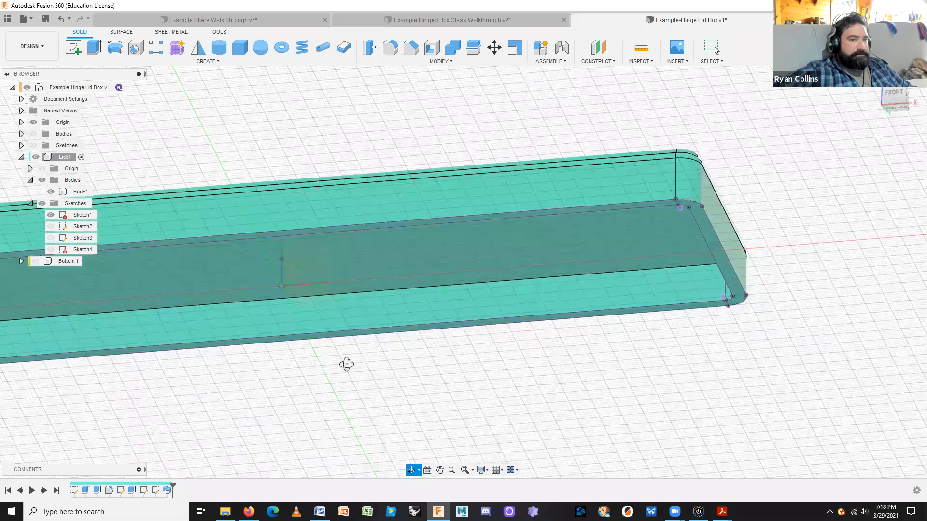
{"action": "middle_click_drag", "start_coordinate": [350, 426], "coordinate": [31, 101], "text": "shift"}
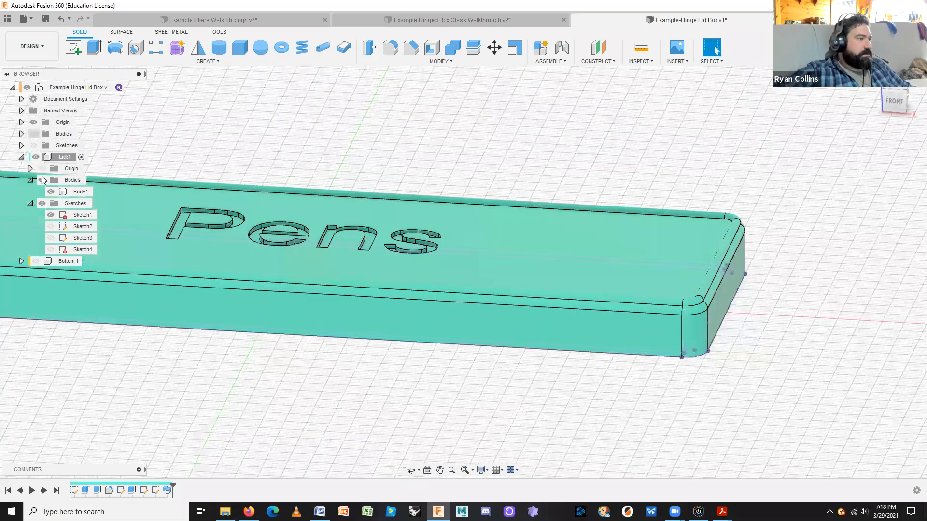
Collapse the Lid component's contents, show the Bottom component, and activate the top-level Example-Hinge Lid Box component.
{"action": "left_click", "coordinate": [29, 203]}
{"action": "left_click", "coordinate": [30, 180]}
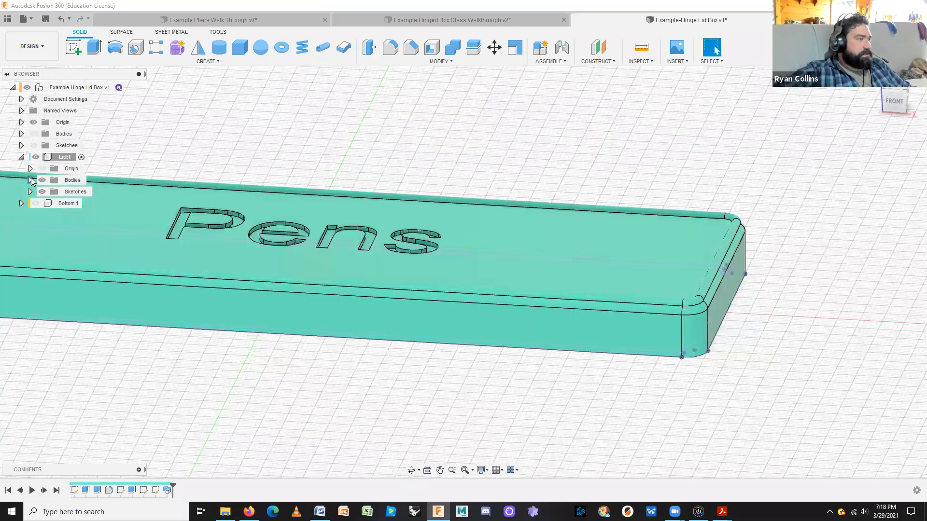
{"action": "left_click", "coordinate": [22, 158]}
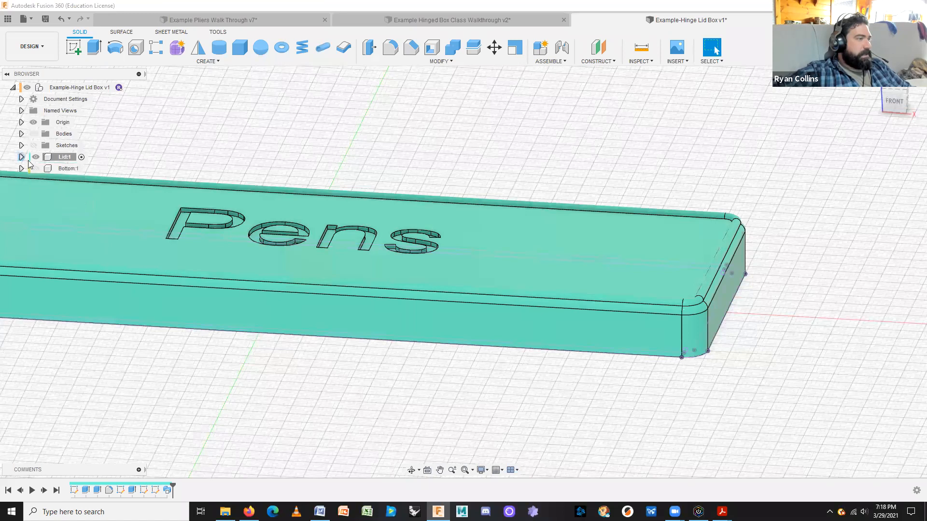
{"action": "left_click", "coordinate": [36, 168]}
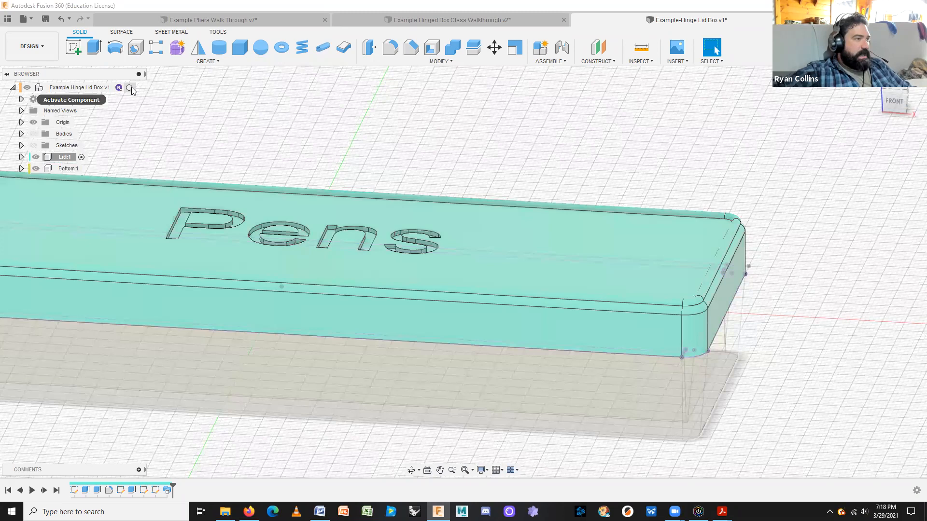
{"action": "left_click", "coordinate": [130, 88]}
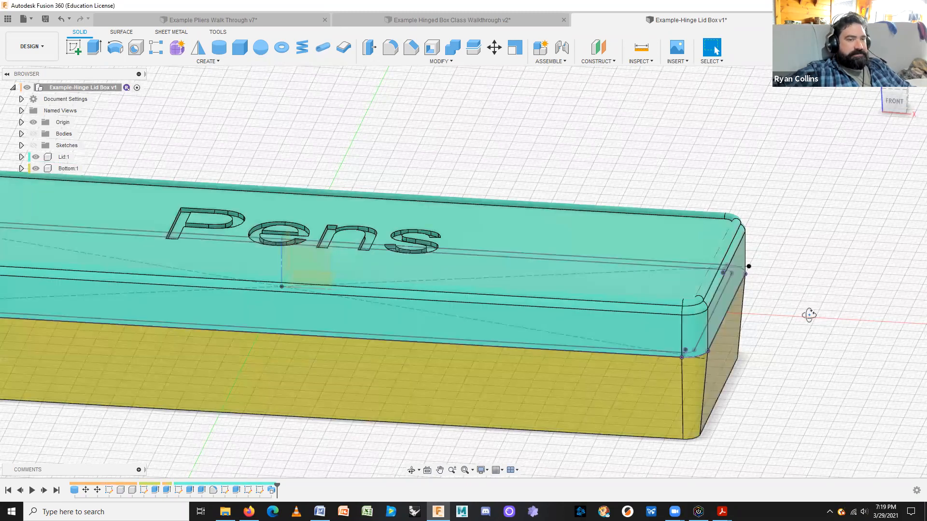
Save the Example-Hinge Lid Box design as a new version with both components shown.
{"action": "middle_click_drag", "start_coordinate": [787, 314], "coordinate": [782, 312], "text": "shift"}
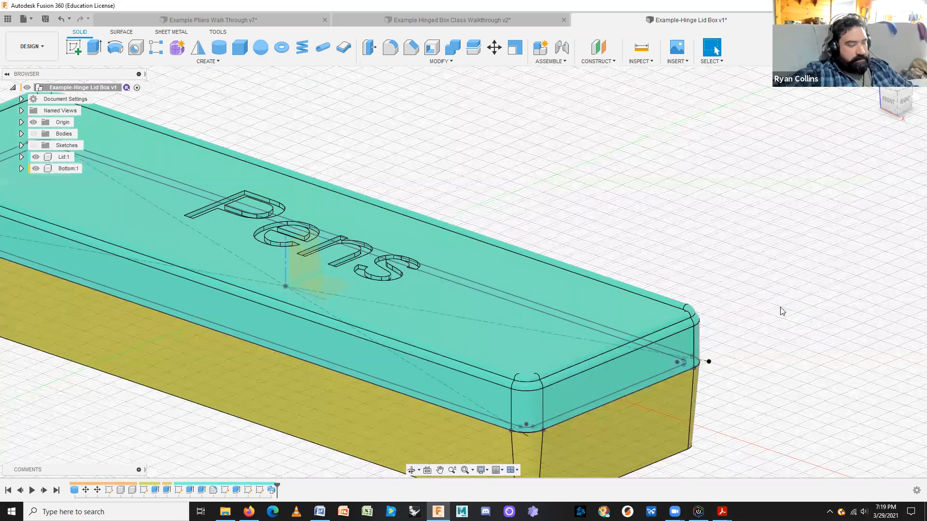
{"action": "key", "text": "F6"}
{"action": "key", "text": "ctrl+s"}
{"action": "key", "text": "Return"}
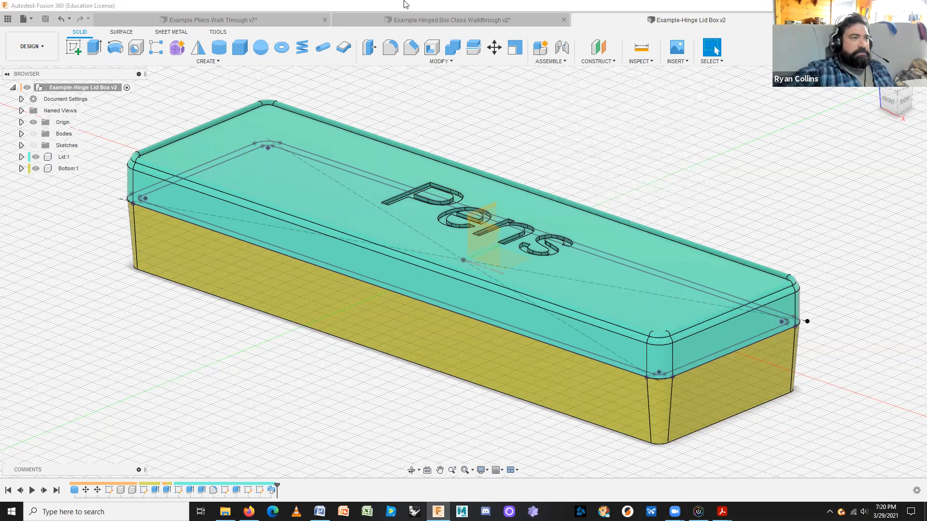
In the Example Pliers Walk Through design, hide the cheese head screw and examine the pivot hole through both halves.
{"action": "left_click", "coordinate": [198, 21]}
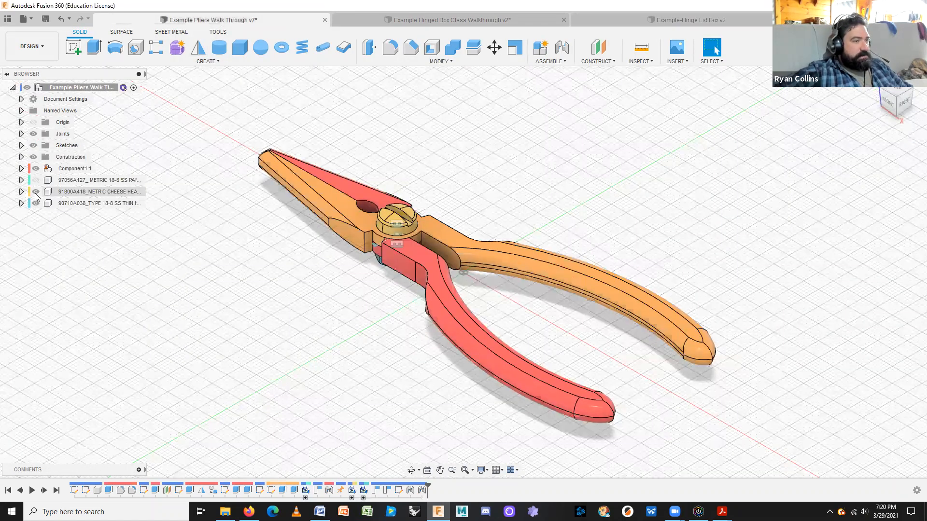
{"action": "middle_click_drag", "start_coordinate": [457, 187], "coordinate": [456, 239], "text": "shift"}
{"action": "left_click_drag", "start_coordinate": [387, 298], "coordinate": [392, 290], "text": "shift"}
{"action": "middle_click_drag", "start_coordinate": [392, 290], "coordinate": [394, 286], "text": "shift"}
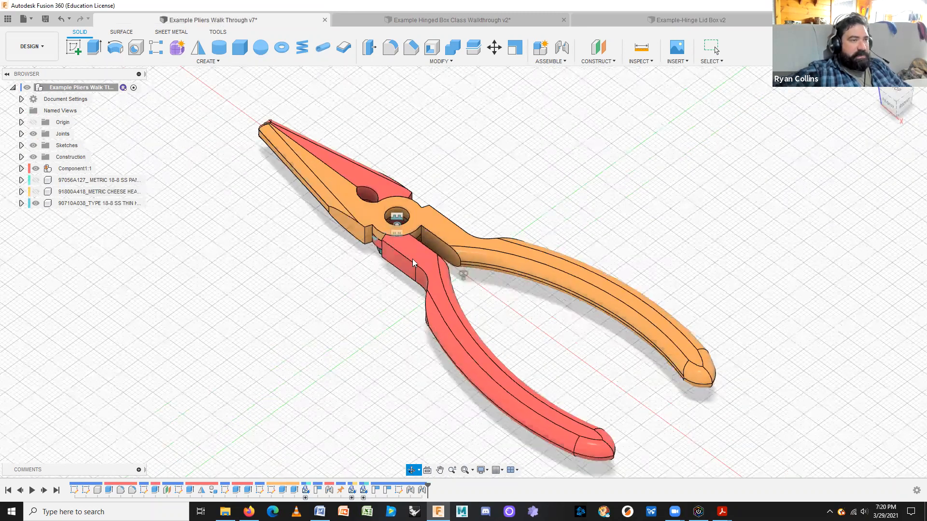
{"action": "scroll", "coordinate": [426, 198], "scroll_direction": "up", "scroll_amount": 3}
{"action": "middle_click_drag", "start_coordinate": [429, 196], "coordinate": [440, 213], "text": "shift"}
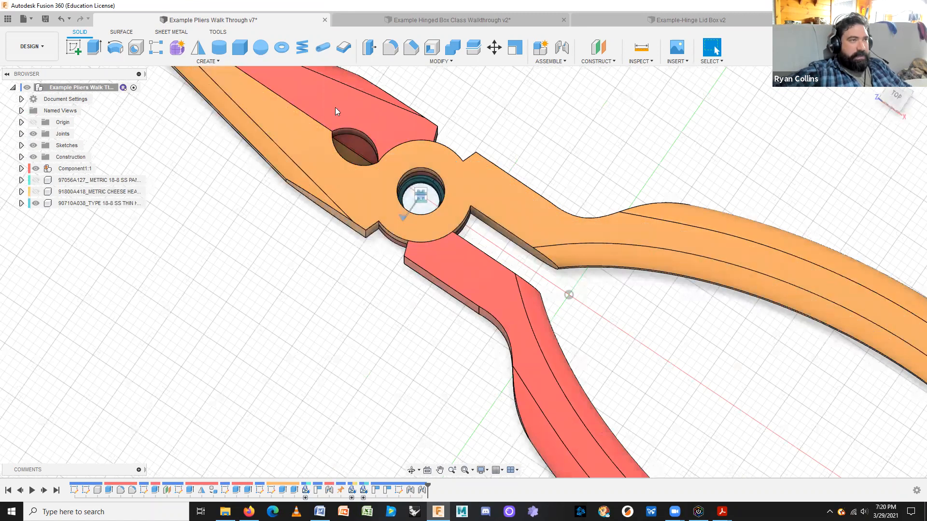
In the Example Hinged Box Class Walkthrough design, swing the lid closed and examine the hinge knuckles, setup stud and cap nuts.
{"action": "left_click", "coordinate": [444, 21]}
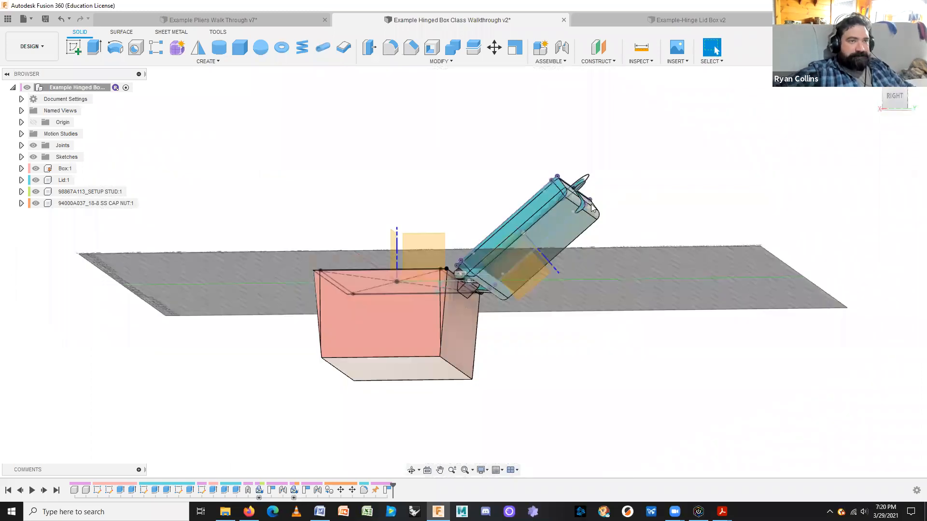
{"action": "middle_click_drag", "start_coordinate": [570, 307], "coordinate": [576, 282], "text": "shift"}
{"action": "left_click_drag", "start_coordinate": [538, 226], "coordinate": [341, 377]}
{"action": "scroll", "coordinate": [573, 343], "scroll_direction": "up", "scroll_amount": 3}
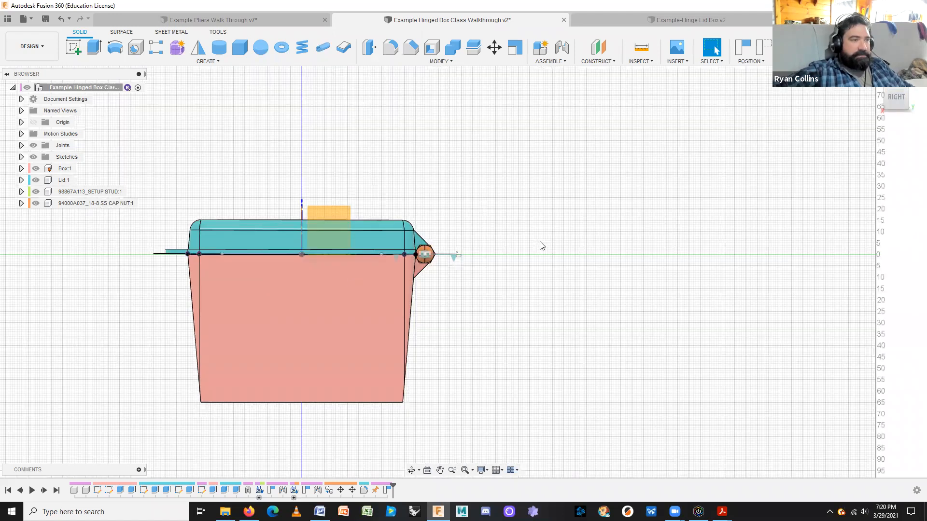
{"action": "middle_click_drag", "start_coordinate": [522, 247], "coordinate": [583, 275], "text": "shift"}
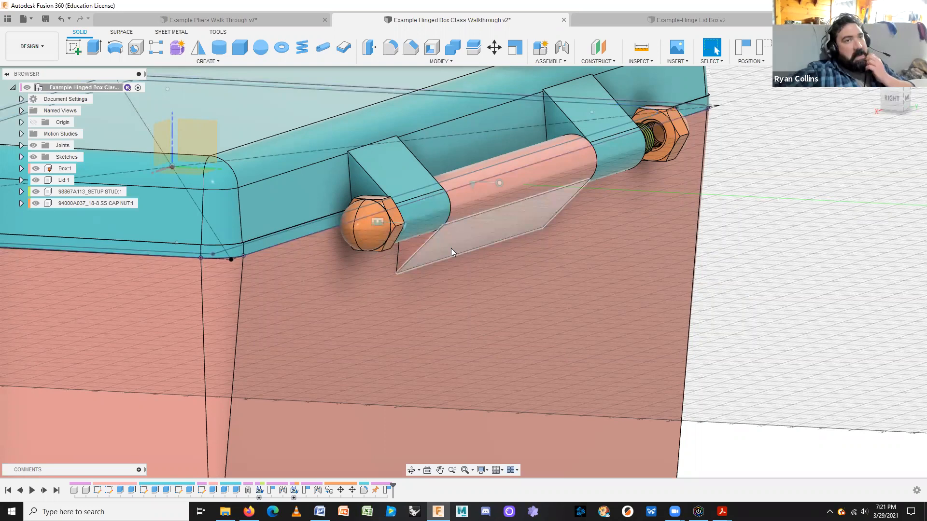
Switch to the Example-Hinge Lid Box design and show its top-level sketches in the right-side view.
{"action": "left_click", "coordinate": [752, 20]}
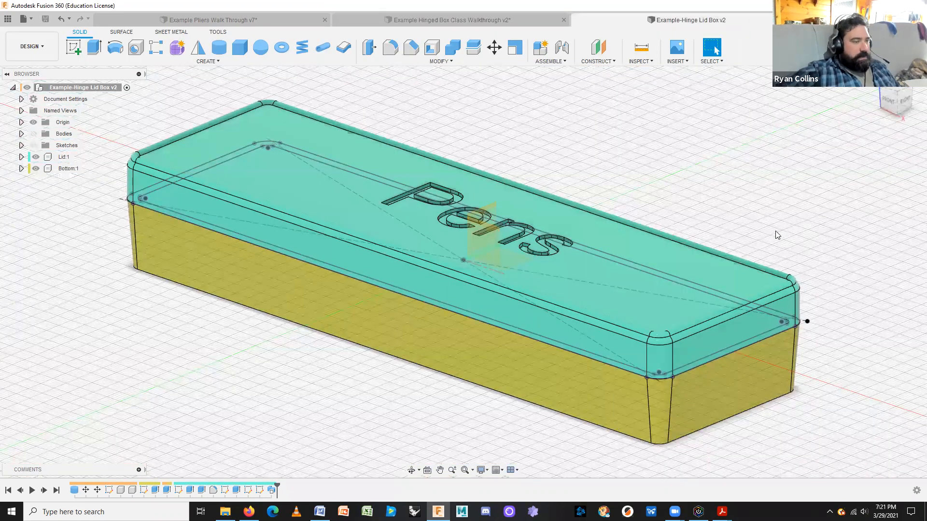
{"action": "left_click", "coordinate": [904, 100]}
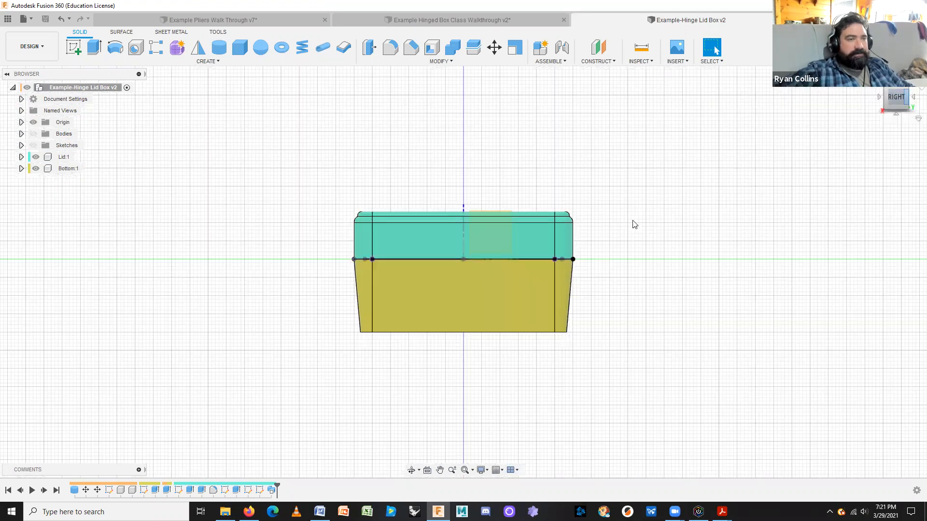
{"action": "scroll", "coordinate": [571, 247], "scroll_direction": "up", "scroll_amount": 5}
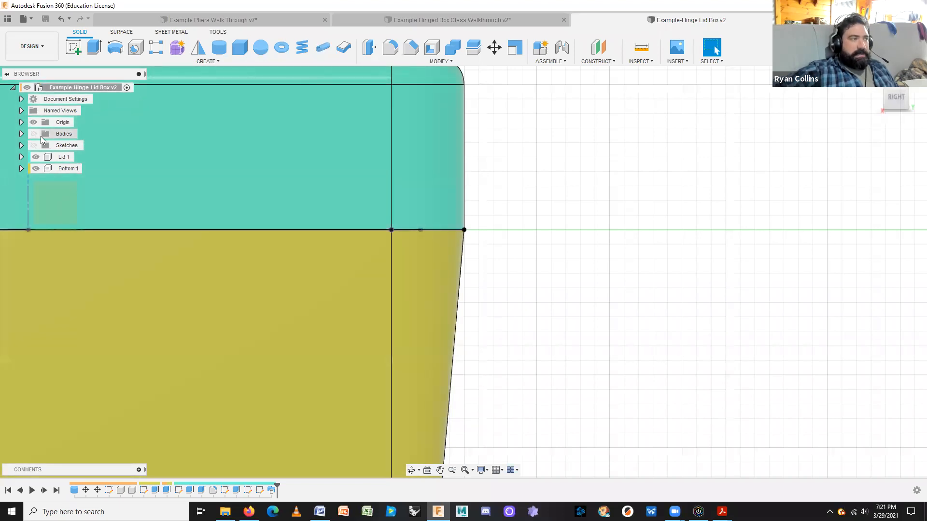
{"action": "left_click", "coordinate": [33, 145]}
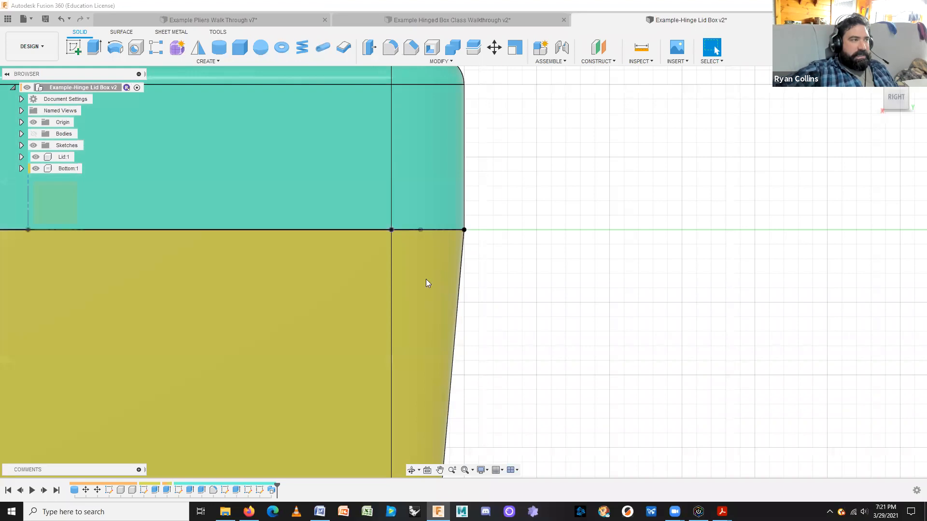
{"action": "scroll", "coordinate": [548, 319], "scroll_direction": "down", "scroll_amount": 2}
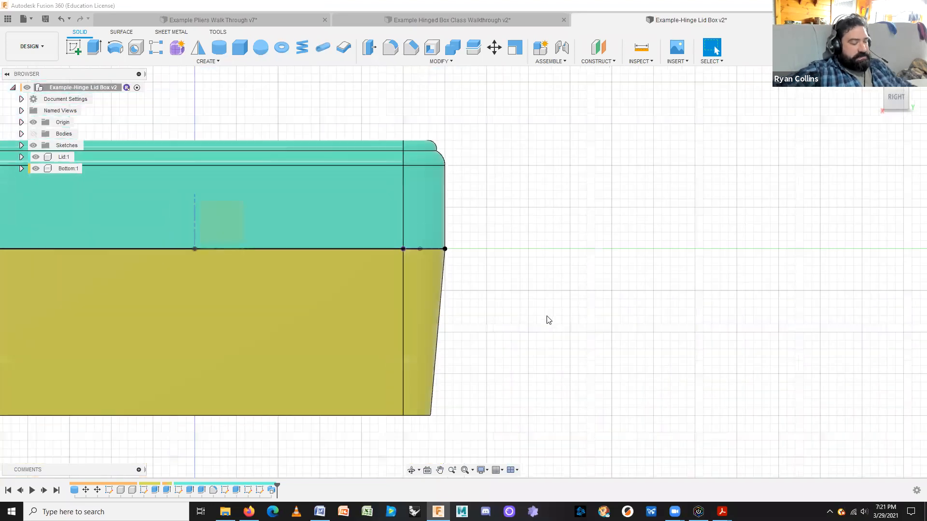
Temporarily hide the Lid and Bottom components to examine the construction rectangle sketch, and show both components again.
{"action": "middle_click_drag", "start_coordinate": [559, 320], "coordinate": [34, 167], "text": "shift"}
{"action": "left_click", "coordinate": [36, 168]}
{"action": "left_click", "coordinate": [63, 157]}
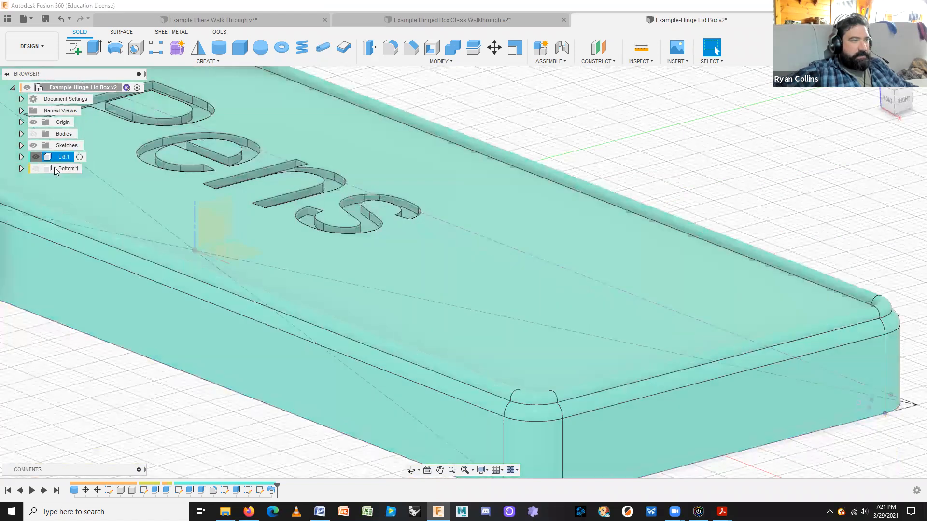
{"action": "left_click", "coordinate": [36, 157]}
{"action": "left_click", "coordinate": [623, 386]}
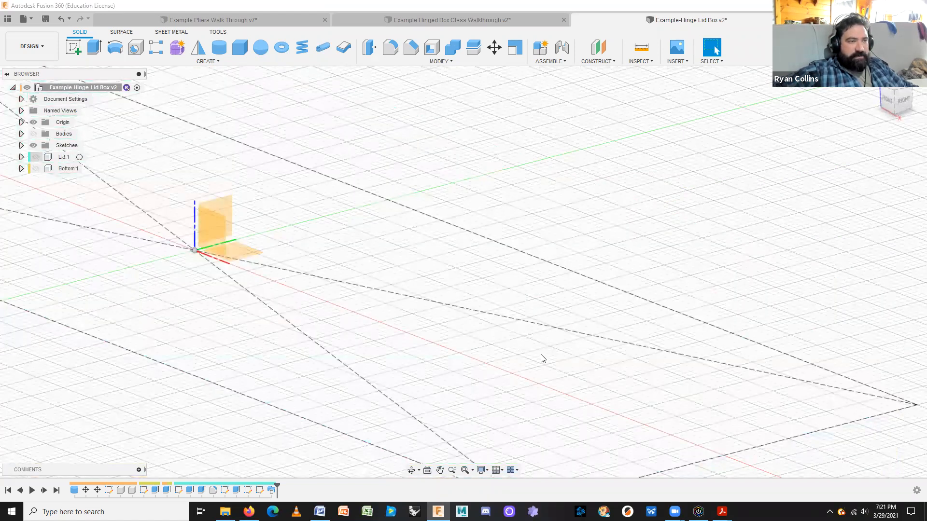
{"action": "scroll", "coordinate": [487, 314], "scroll_direction": "down", "scroll_amount": 2}
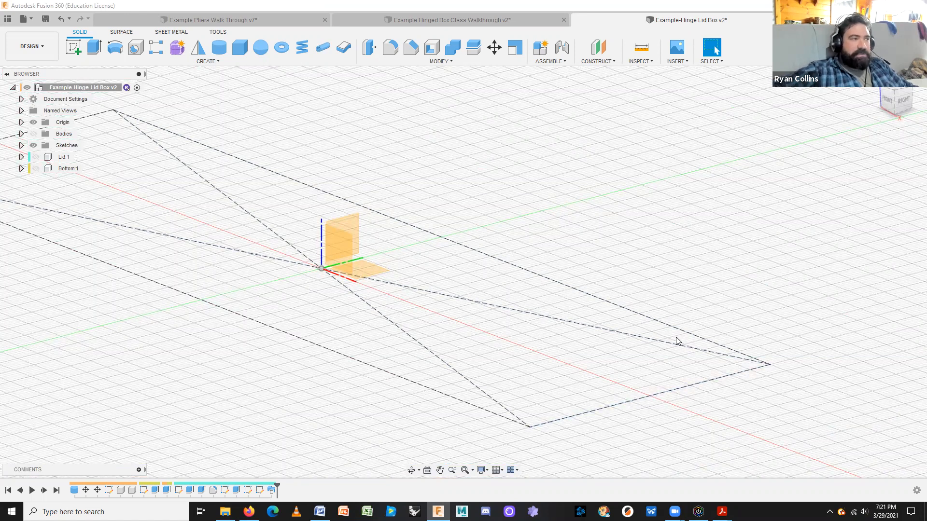
{"action": "left_click", "coordinate": [36, 157]}
{"action": "left_click", "coordinate": [35, 169]}
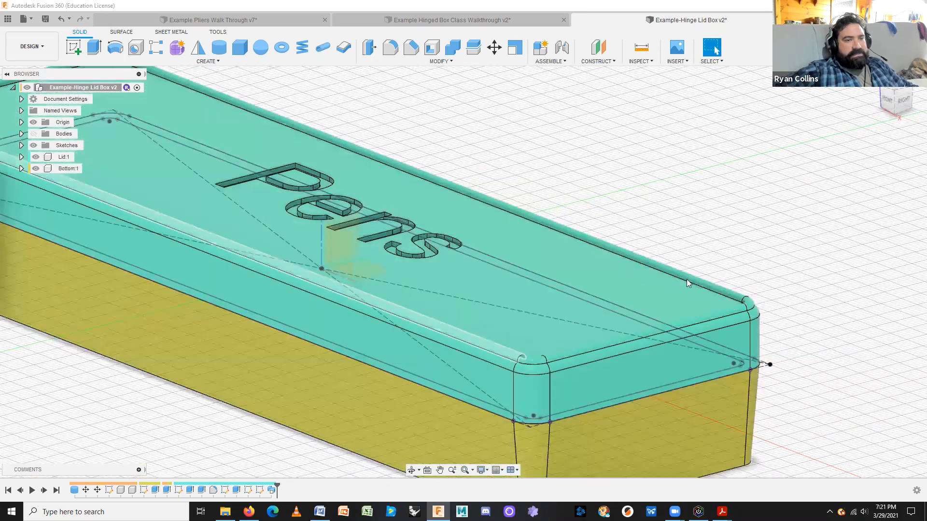
Hide the Lid and Bottom components and start a new top-level sketch on the YZ origin plane.
{"action": "middle_click_drag", "start_coordinate": [720, 265], "coordinate": [875, 116], "text": "shift"}
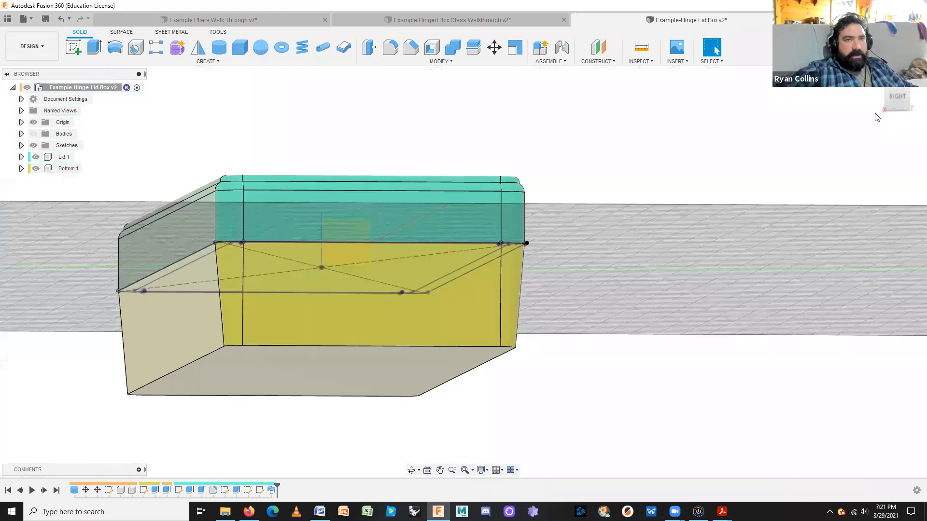
{"action": "left_click", "coordinate": [894, 95]}
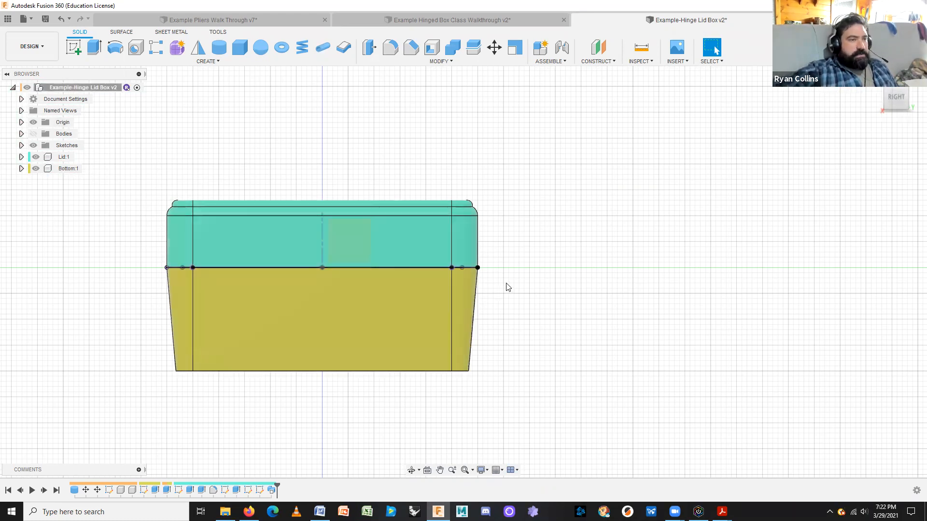
{"action": "left_click", "coordinate": [75, 46]}
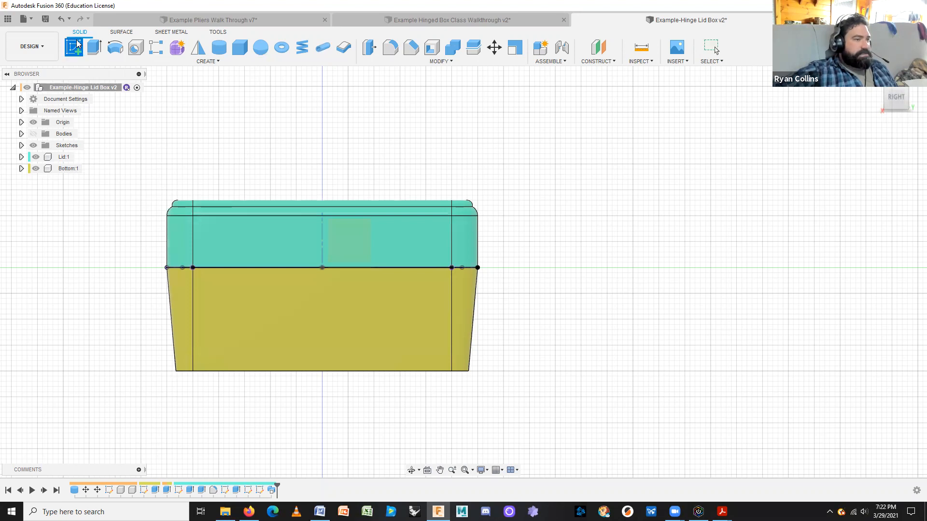
{"action": "left_click", "coordinate": [414, 370]}
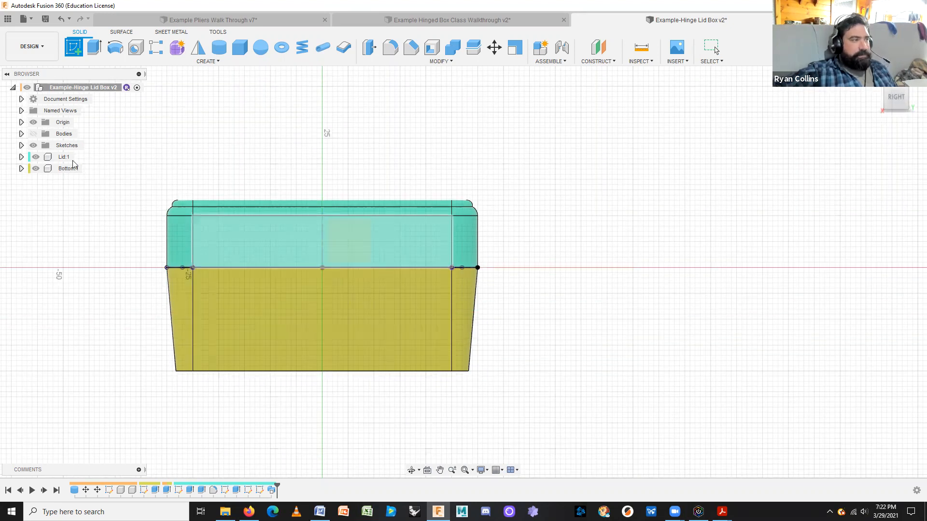
{"action": "left_click", "coordinate": [36, 157]}
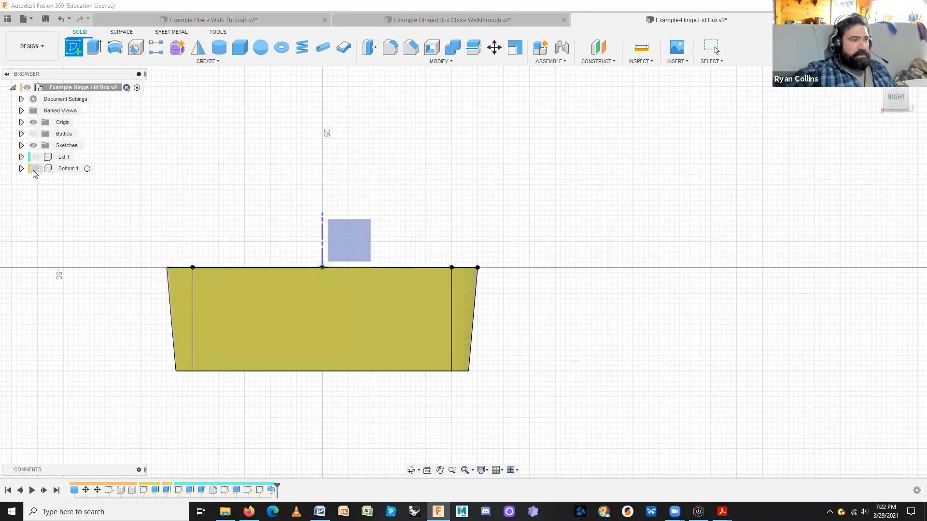
{"action": "left_click", "coordinate": [35, 168]}
{"action": "mouse_move", "coordinate": [489, 310]}
{"action": "middle_mouse_down", "text": "shift"}
{"action": "mouse_move", "coordinate": [472, 314]}
{"action": "mouse_move", "coordinate": [489, 312]}
{"action": "mouse_move", "coordinate": [374, 256]}
{"action": "mouse_move", "coordinate": [441, 238]}
{"action": "mouse_move", "coordinate": [416, 256]}
{"action": "mouse_move", "coordinate": [351, 238]}
{"action": "middle_mouse_up", "text": "shift"}
{"action": "double_click", "coordinate": [350, 238]}
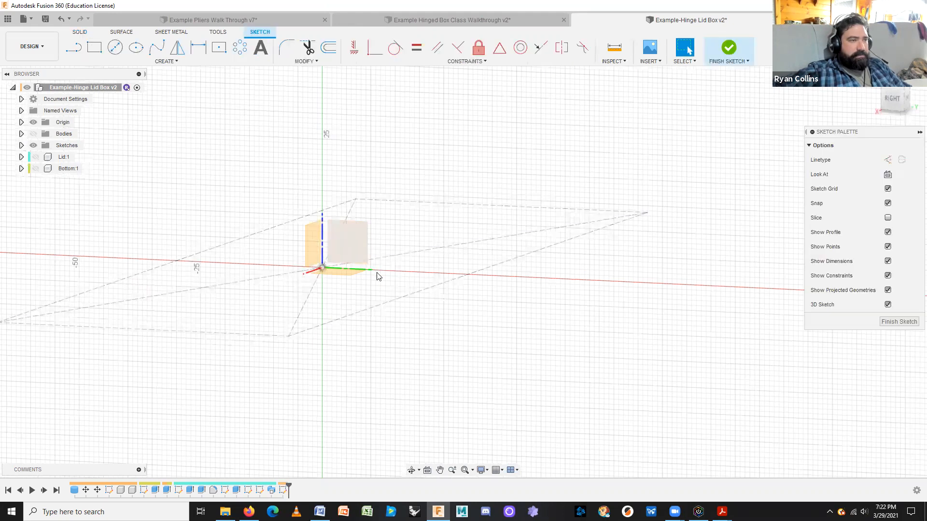
Show the Lid and Bottom components again while the sketch stays open.
{"action": "left_click", "coordinate": [58, 157]}
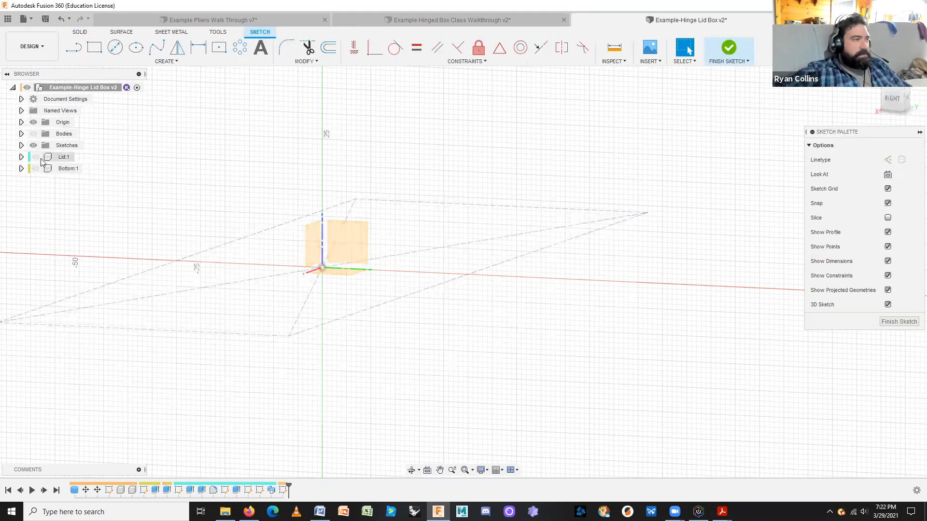
{"action": "left_click", "coordinate": [36, 157]}
{"action": "left_click", "coordinate": [35, 168]}
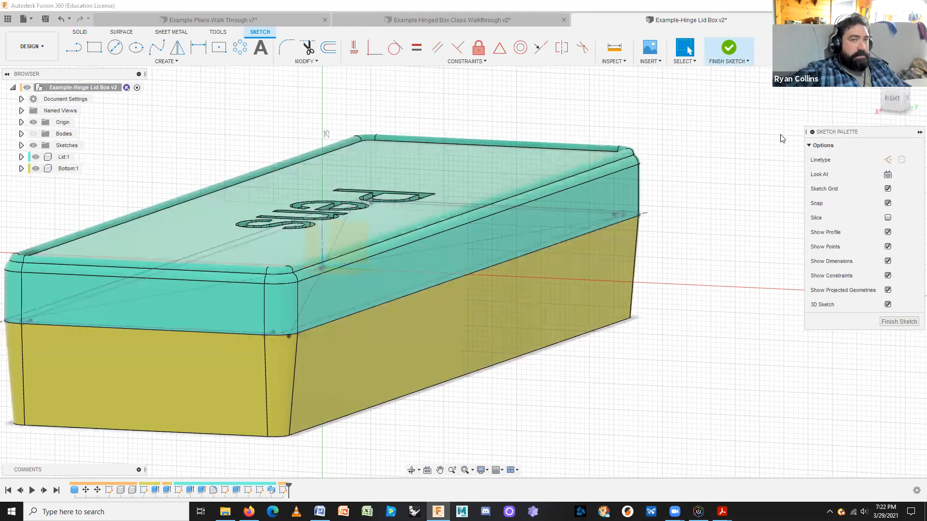
Sketch a 5 mm diameter circle just behind the box's back edge, centred level with the seam between lid and bottom.
{"action": "left_click", "coordinate": [895, 97]}
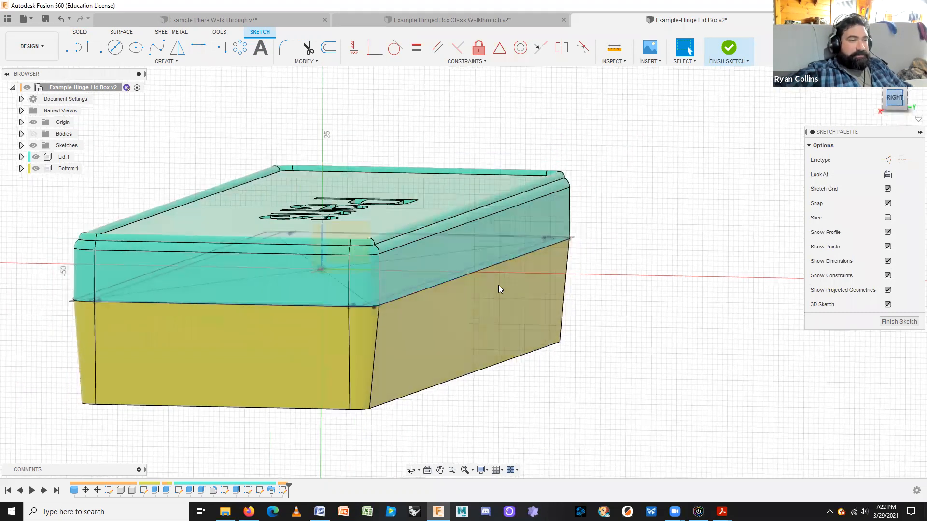
{"action": "scroll", "coordinate": [502, 285], "scroll_direction": "up", "scroll_amount": 3}
{"action": "left_click", "coordinate": [118, 51]}
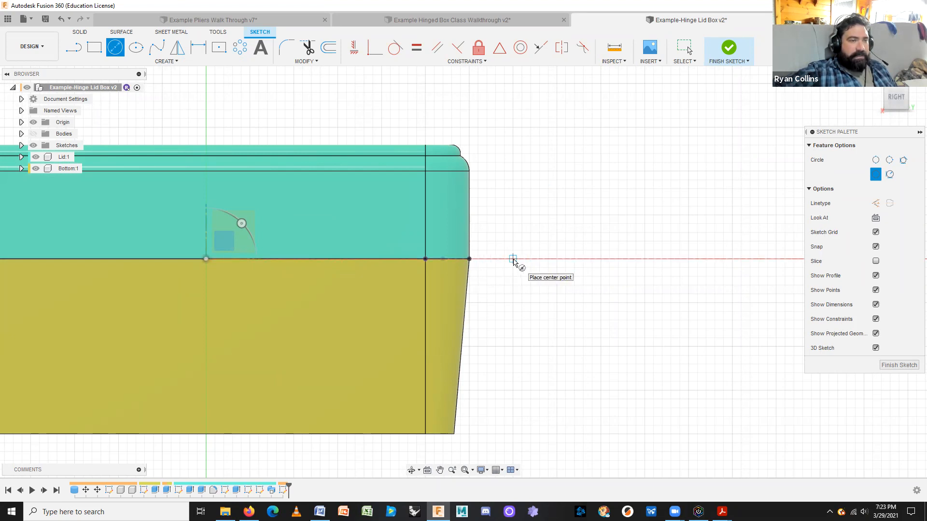
{"action": "left_click", "coordinate": [513, 259]}
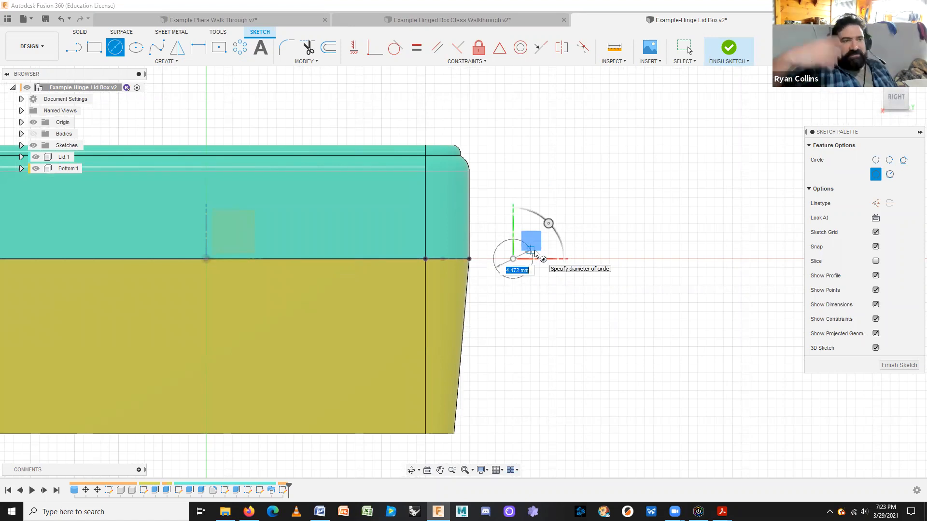
{"action": "type", "text": "5"}
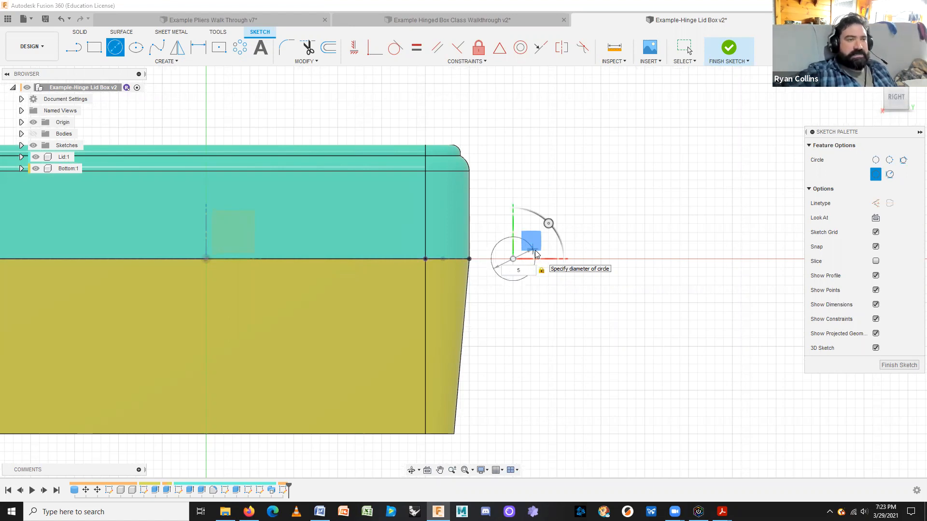
{"action": "key", "text": "Return"}
{"action": "key", "text": "Escape"}
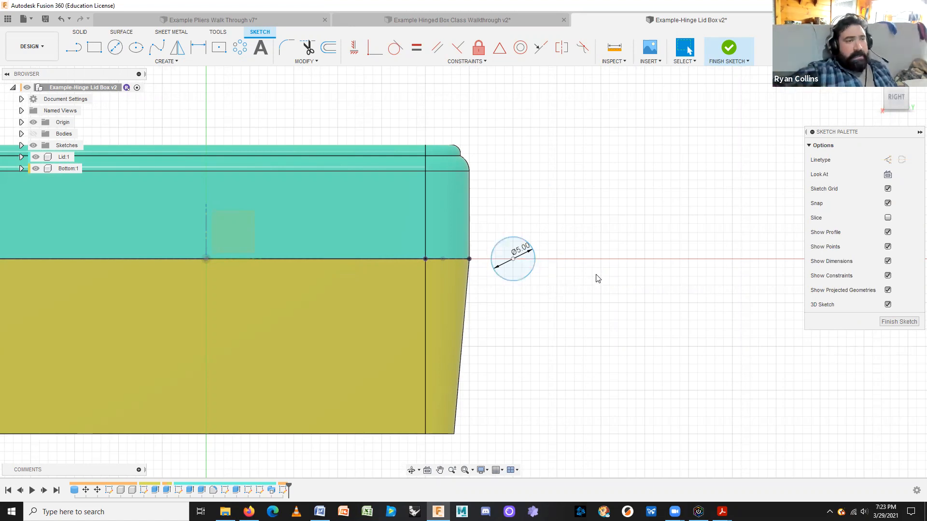
{"action": "left_click", "coordinate": [115, 47]}
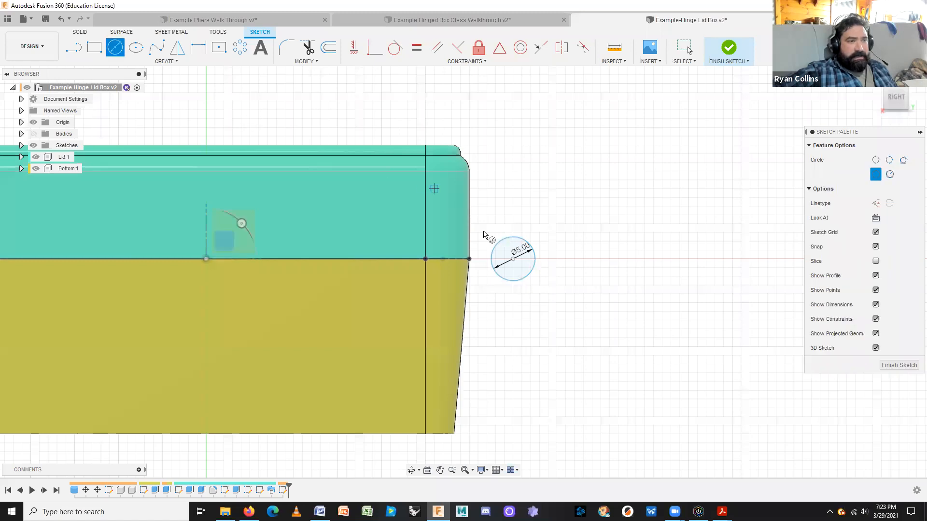
{"action": "key", "text": "Return"}
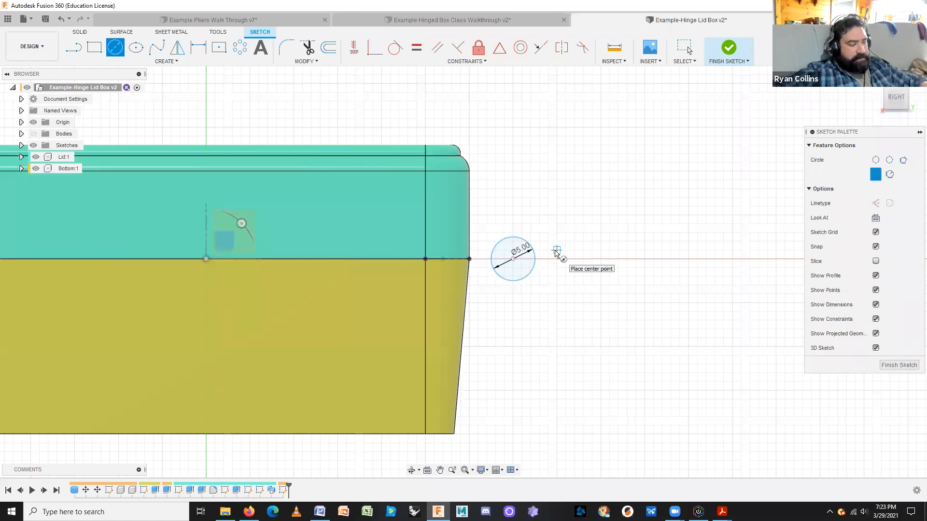
{"action": "key", "text": "Escape"}
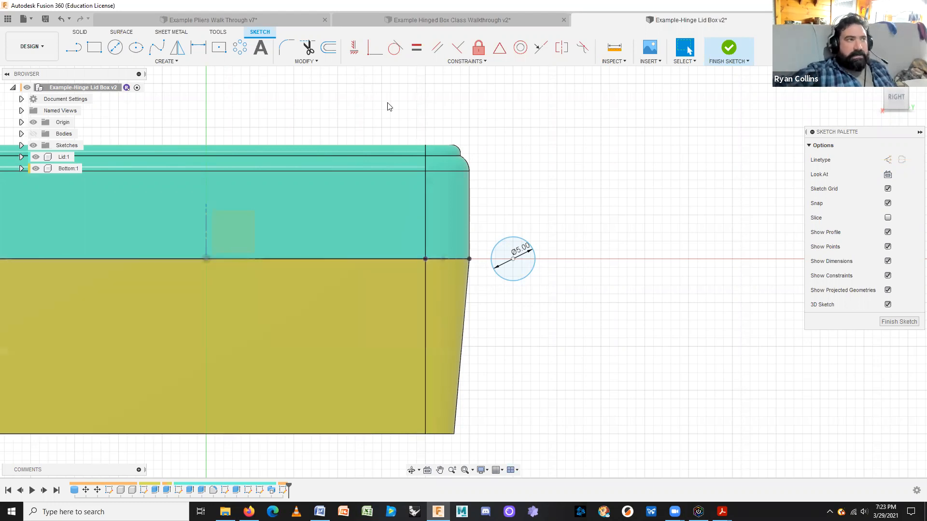
Offset the hinge circle outward by 1.5 mm to form a concentric outer circle.
{"action": "left_click", "coordinate": [329, 46]}
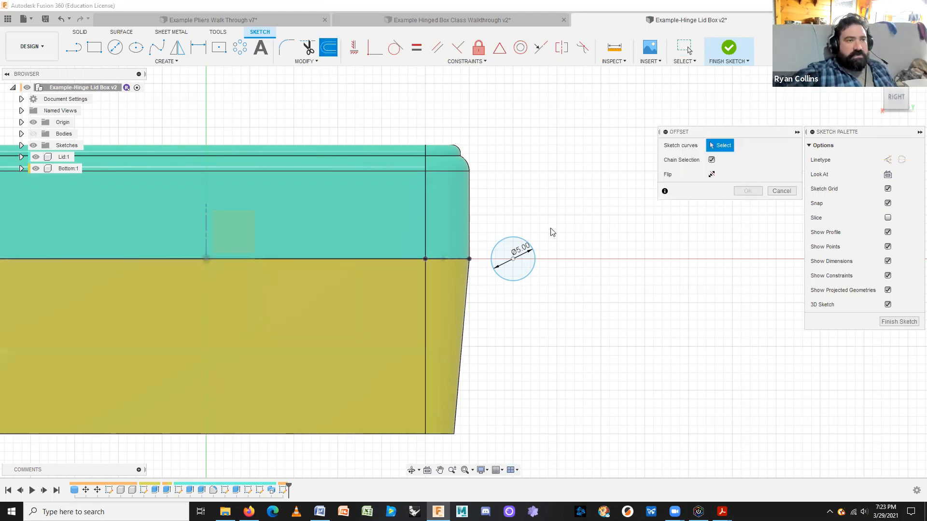
{"action": "left_click", "coordinate": [535, 261]}
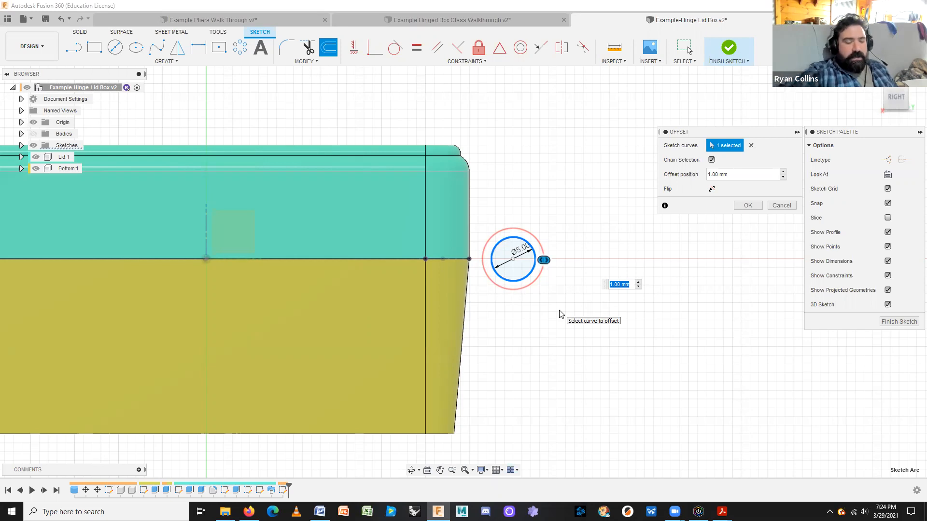
{"action": "type", "text": "2"}
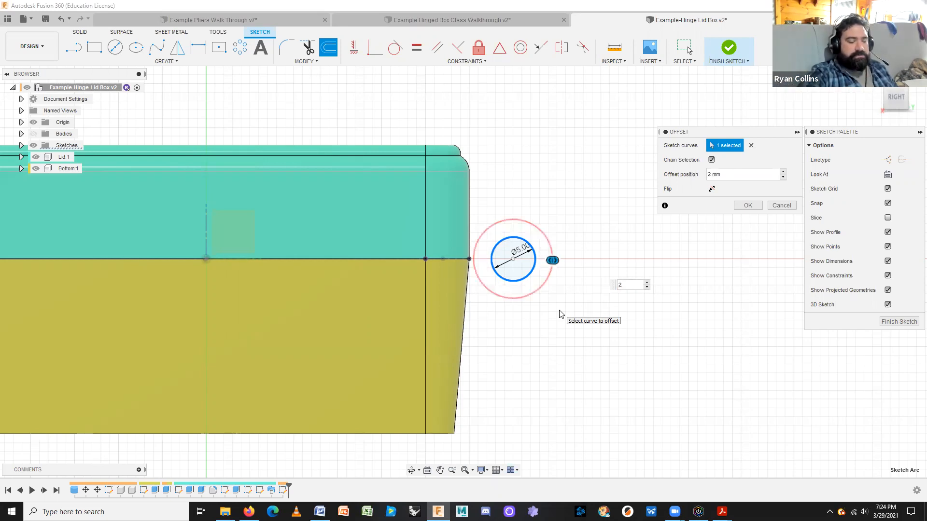
{"action": "type", "text": "1.5"}
{"action": "key", "text": "Return"}
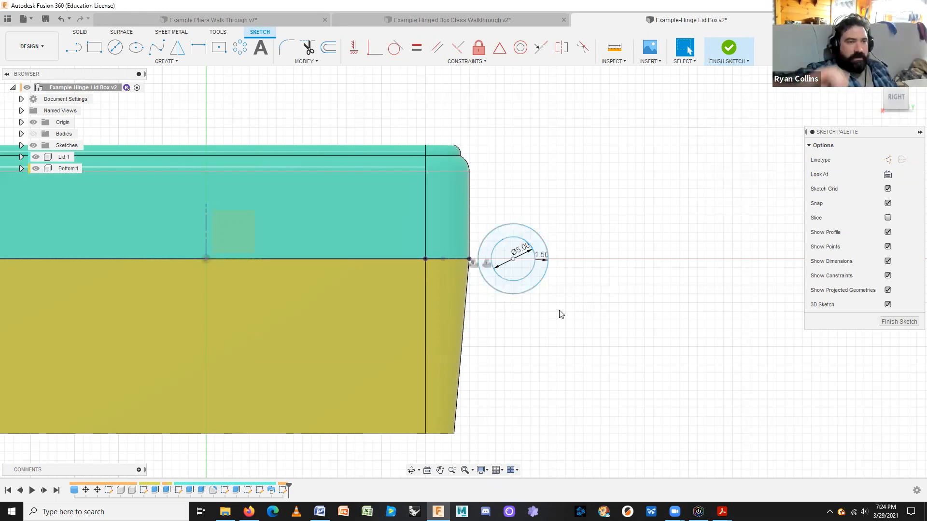
Set the inner hinge circle's diameter to 3 mm.
{"action": "left_click", "coordinate": [536, 259]}
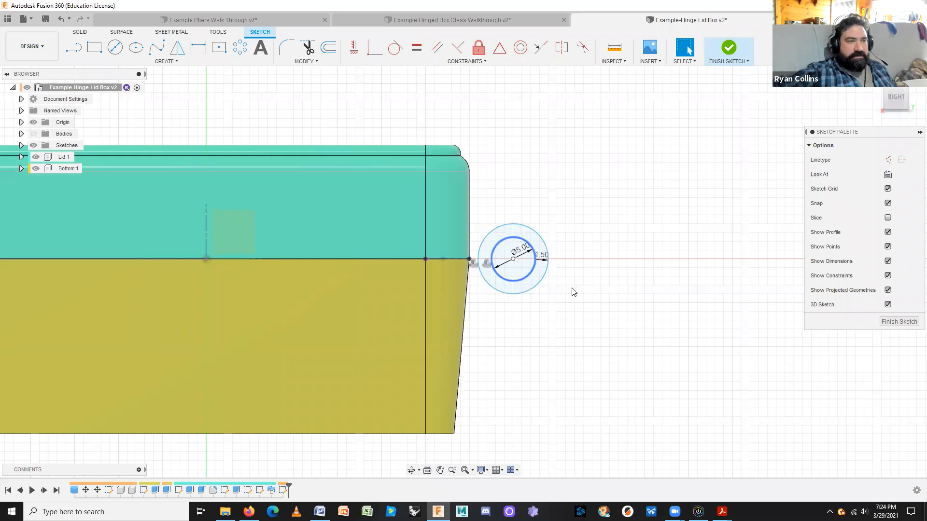
{"action": "scroll", "coordinate": [522, 256], "scroll_direction": "up", "scroll_amount": 2}
{"action": "double_click", "coordinate": [523, 254]}
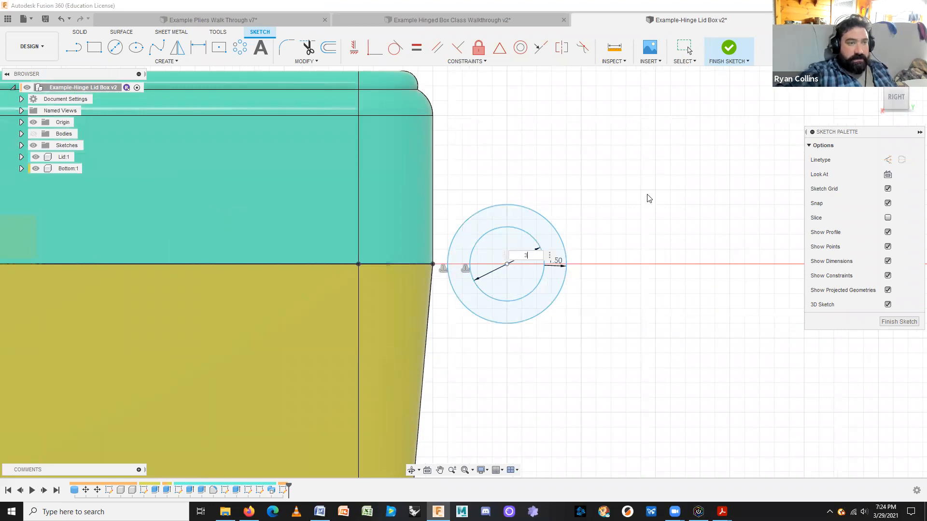
{"action": "key", "text": "Return"}
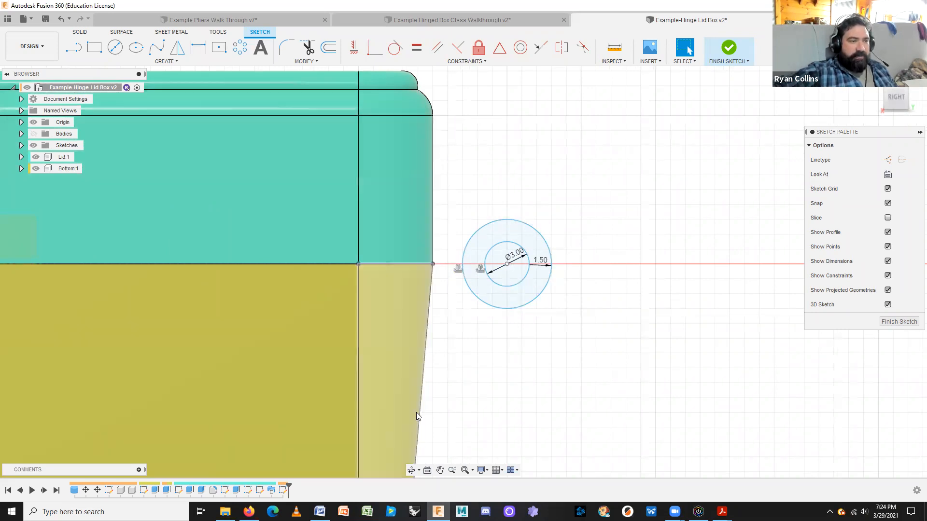
In the Example Hinged Box Class Walkthrough design, hide the setup stud and cap nut and examine the hinge profile from the right side.
{"action": "left_click", "coordinate": [442, 23]}
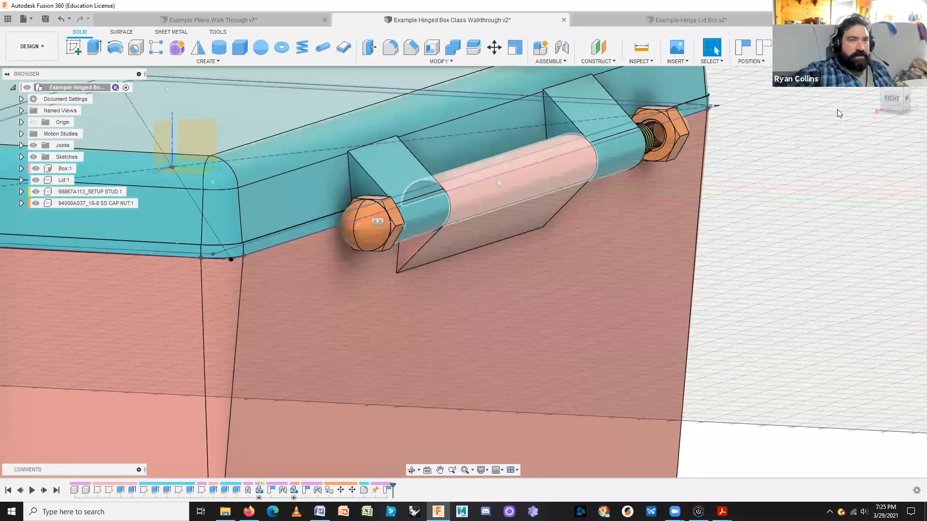
{"action": "left_click", "coordinate": [894, 101]}
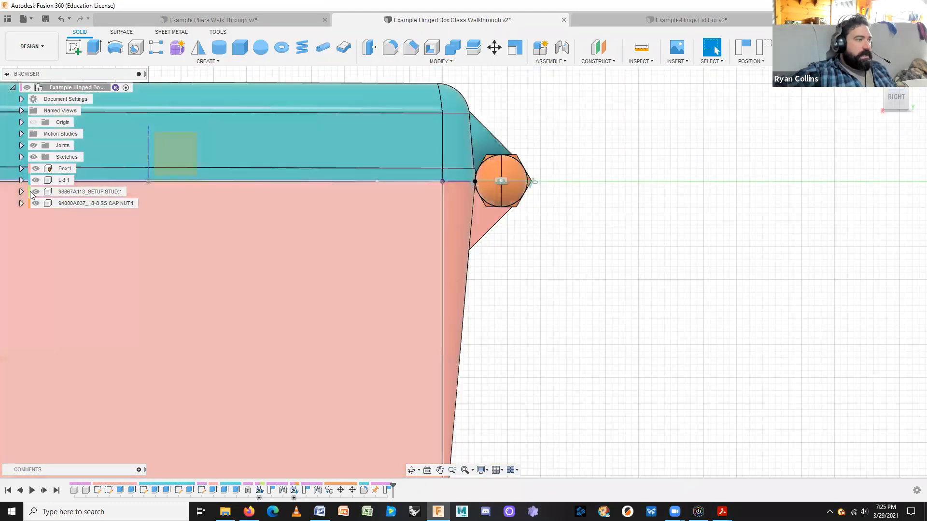
{"action": "left_click", "coordinate": [36, 192]}
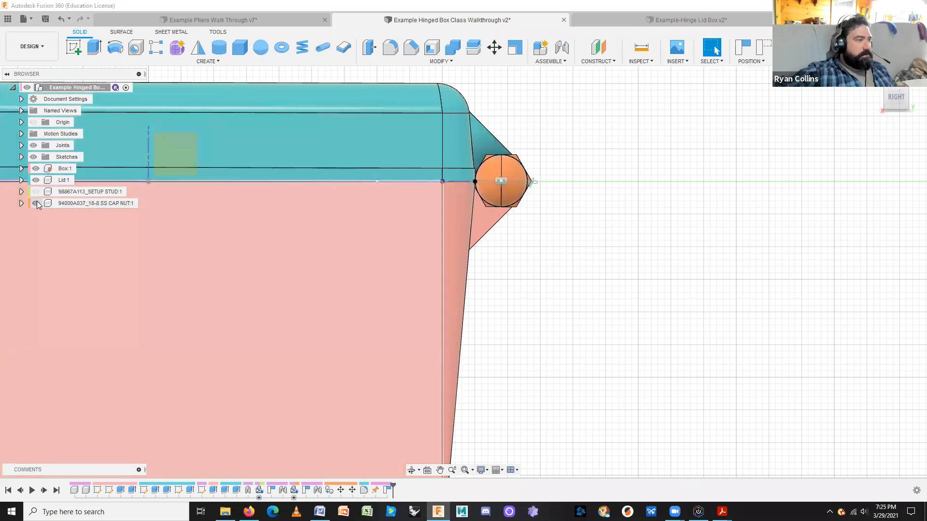
{"action": "left_click", "coordinate": [35, 203]}
{"action": "scroll", "coordinate": [553, 227], "scroll_direction": "up", "scroll_amount": 3}
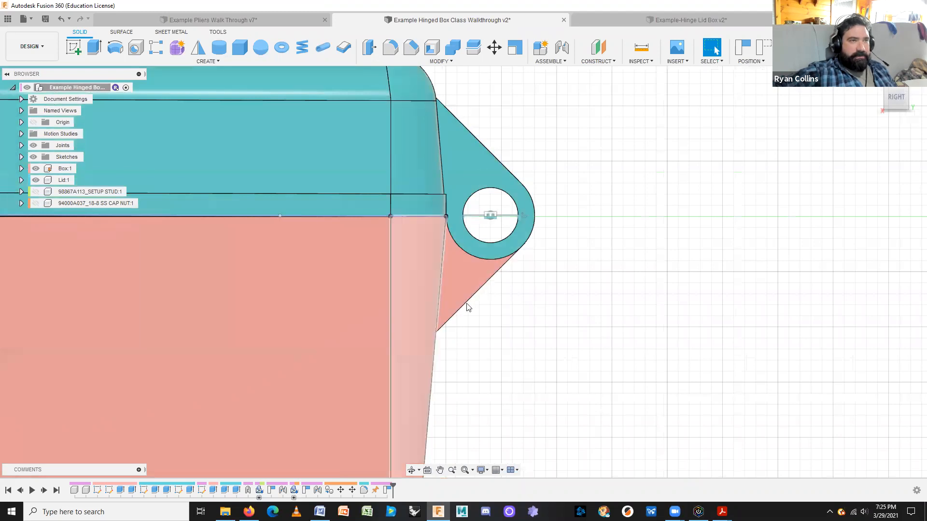
Return to the Example-Hinge Lid Box sketch and start the Project command for the lid's back edge, keeping the projection link on.
{"action": "left_click", "coordinate": [671, 20]}
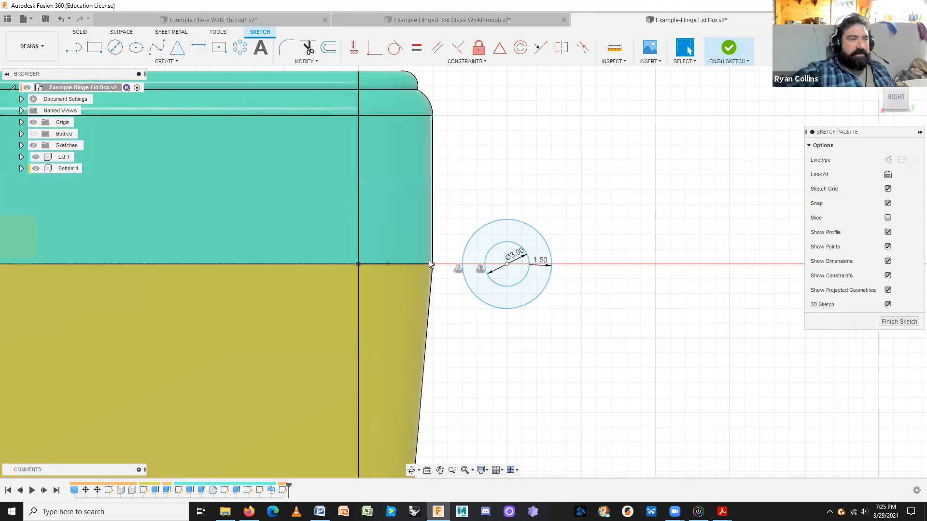
{"action": "scroll", "coordinate": [589, 405], "scroll_direction": "down", "scroll_amount": 3}
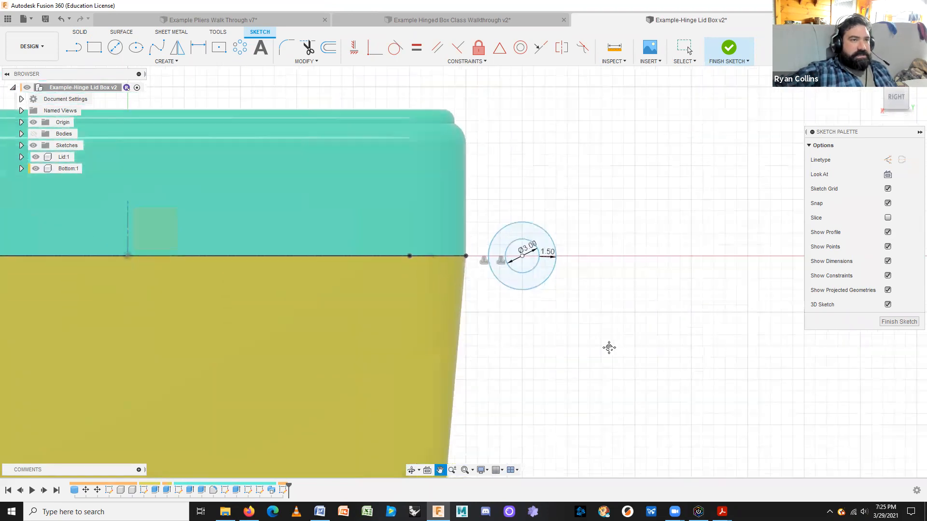
{"action": "left_click", "coordinate": [686, 234]}
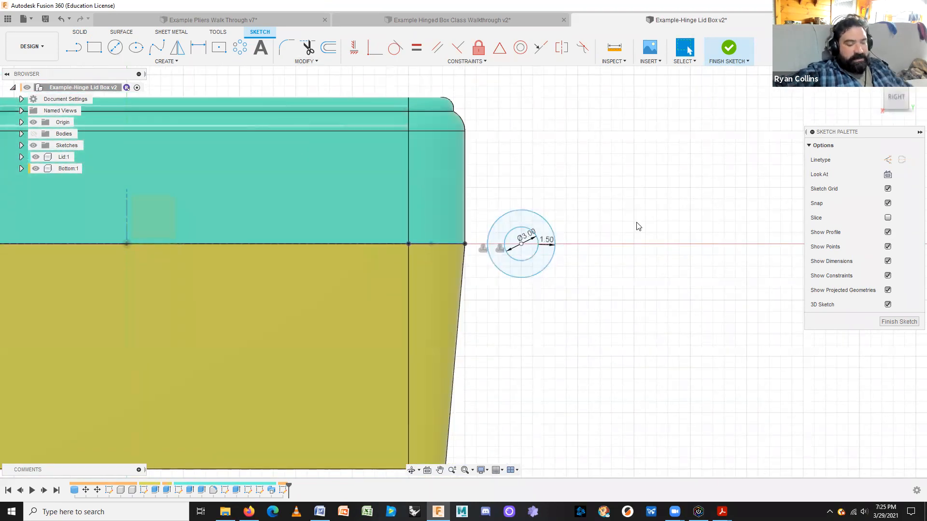
{"action": "key", "text": "p"}
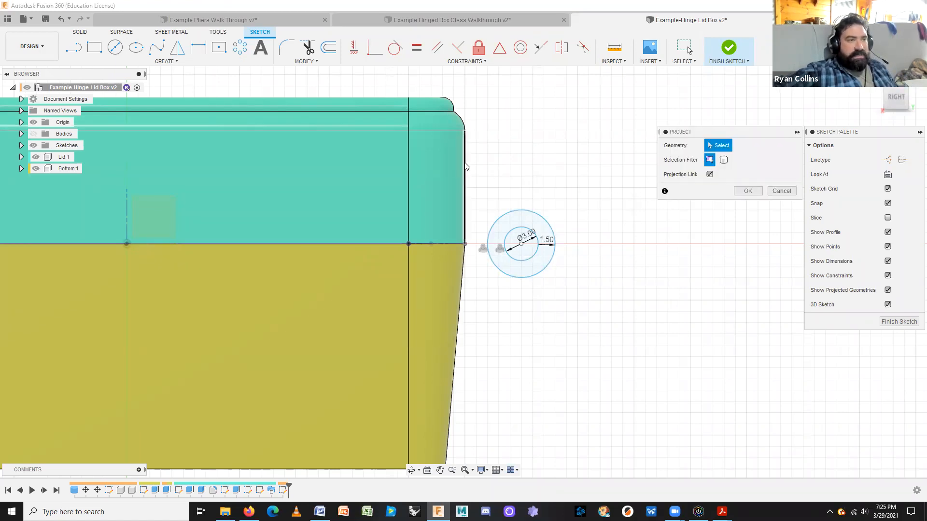
{"action": "scroll", "coordinate": [467, 166], "scroll_direction": "up", "scroll_amount": 2}
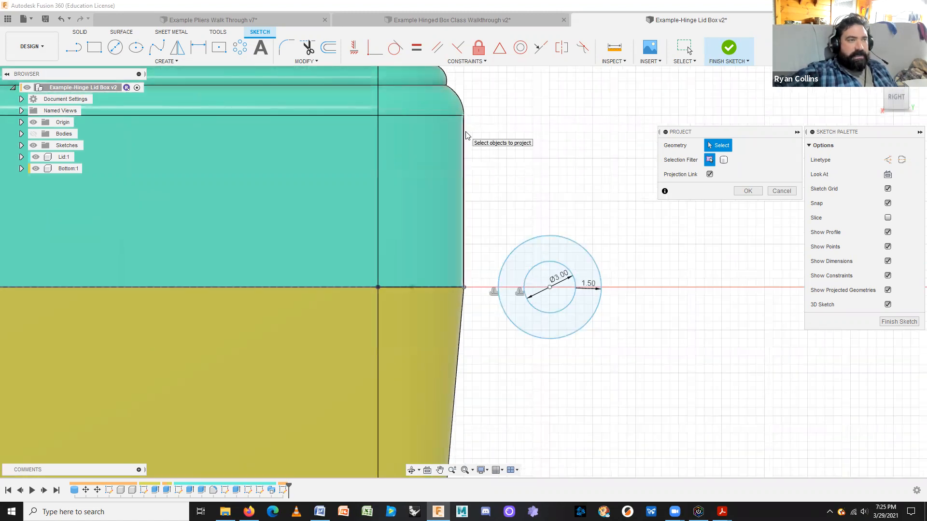
{"action": "scroll", "coordinate": [468, 134], "scroll_direction": "up", "scroll_amount": 3}
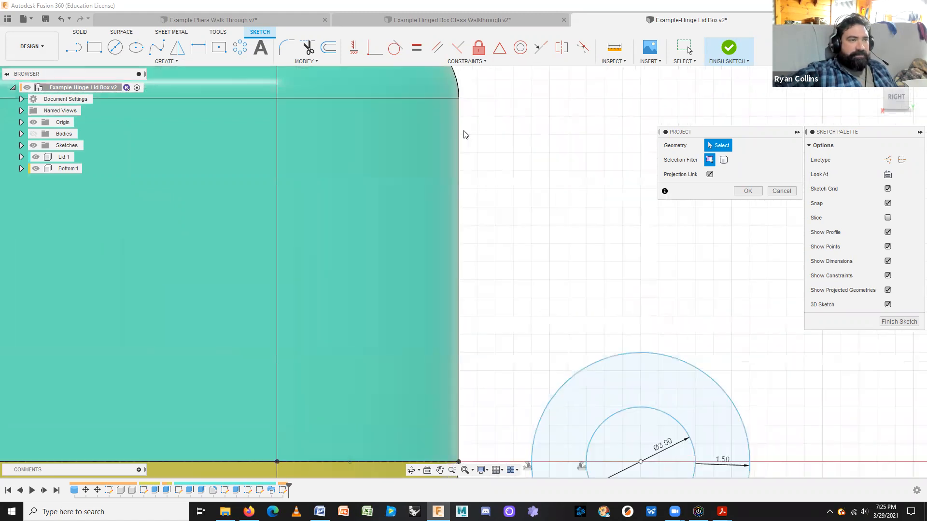
Project the lid's vertical side edge, its adjoining rounded corner edge and the bottom's slanted side edge into the hinge sketch.
{"action": "left_click", "coordinate": [459, 134]}
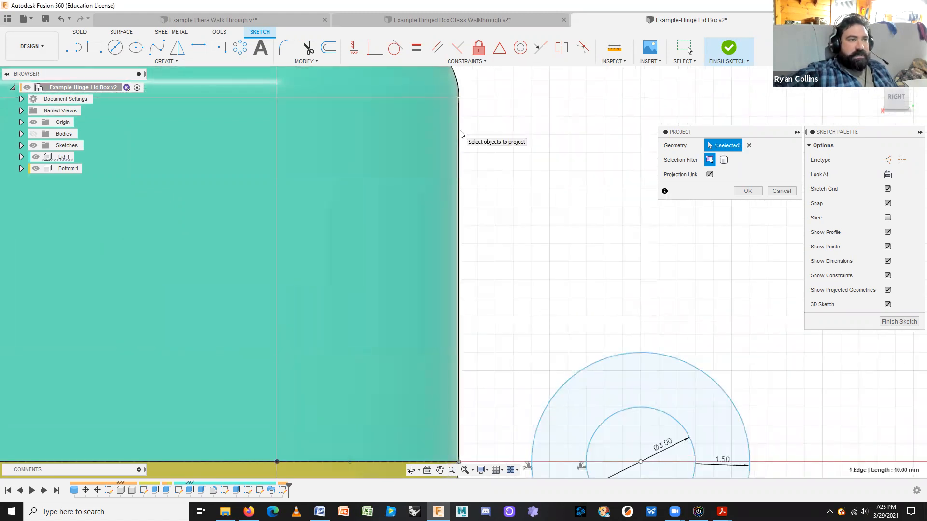
{"action": "left_click", "coordinate": [455, 88]}
{"action": "scroll", "coordinate": [514, 245], "scroll_direction": "down", "scroll_amount": 2}
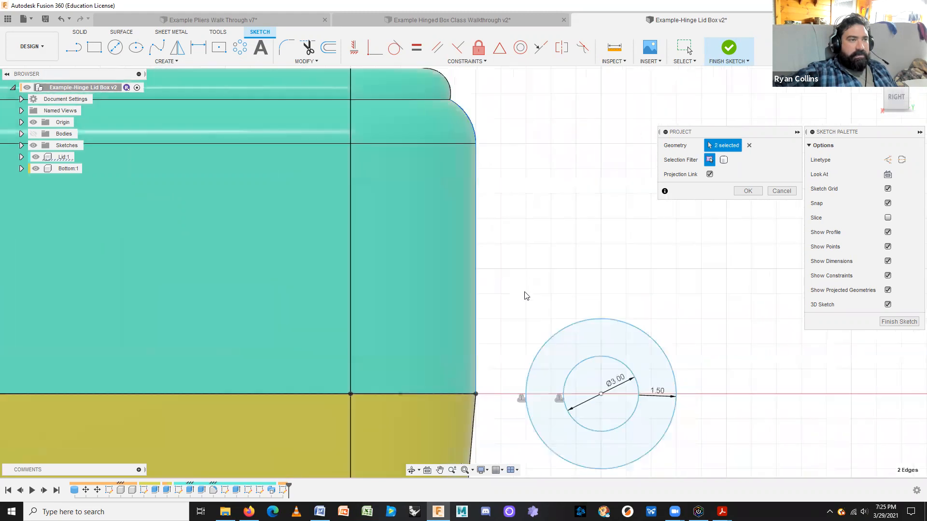
{"action": "scroll", "coordinate": [534, 169], "scroll_direction": "down", "scroll_amount": 2}
{"action": "scroll", "coordinate": [530, 306], "scroll_direction": "up", "scroll_amount": 3}
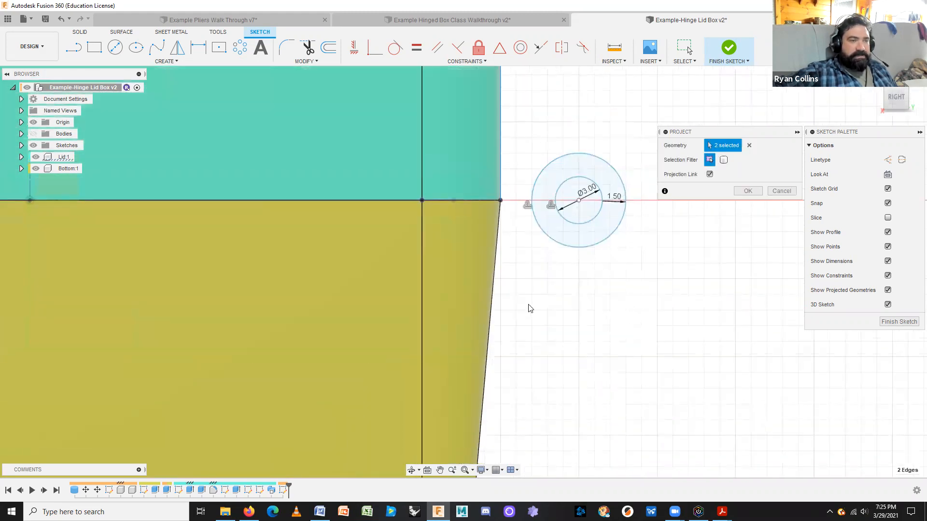
{"action": "left_click", "coordinate": [479, 244]}
{"action": "scroll", "coordinate": [531, 277], "scroll_direction": "down", "scroll_amount": 2}
{"action": "scroll", "coordinate": [600, 352], "scroll_direction": "down", "scroll_amount": 2}
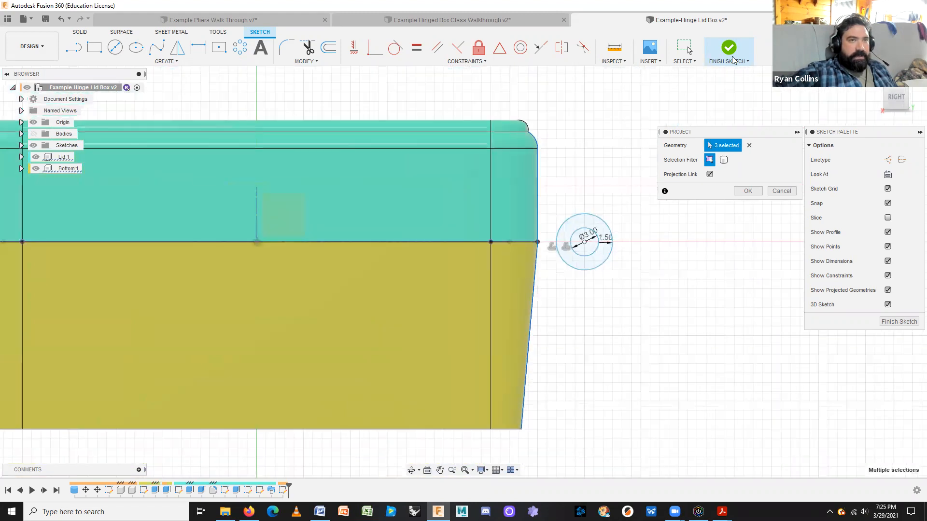
{"action": "left_click", "coordinate": [748, 191]}
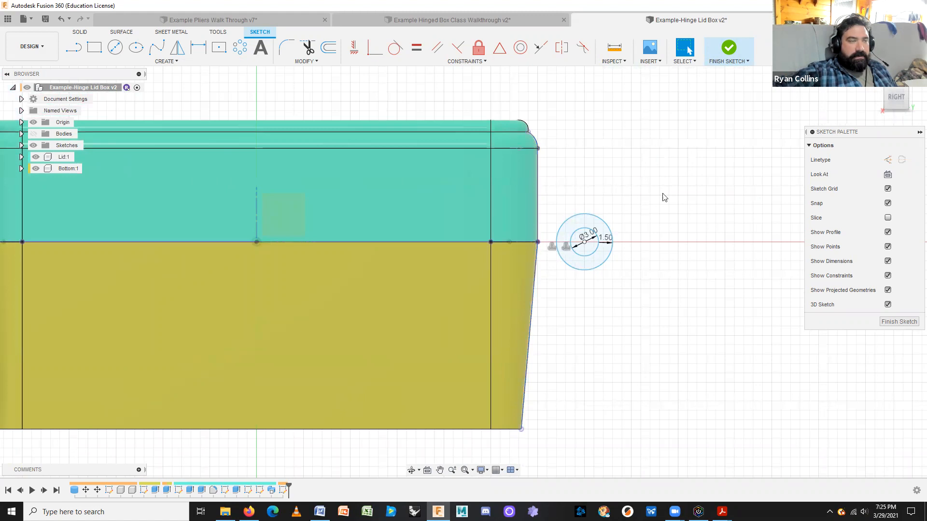
Hide the Lid and Bottom components so only the sketch geometry is displayed.
{"action": "left_click", "coordinate": [36, 157]}
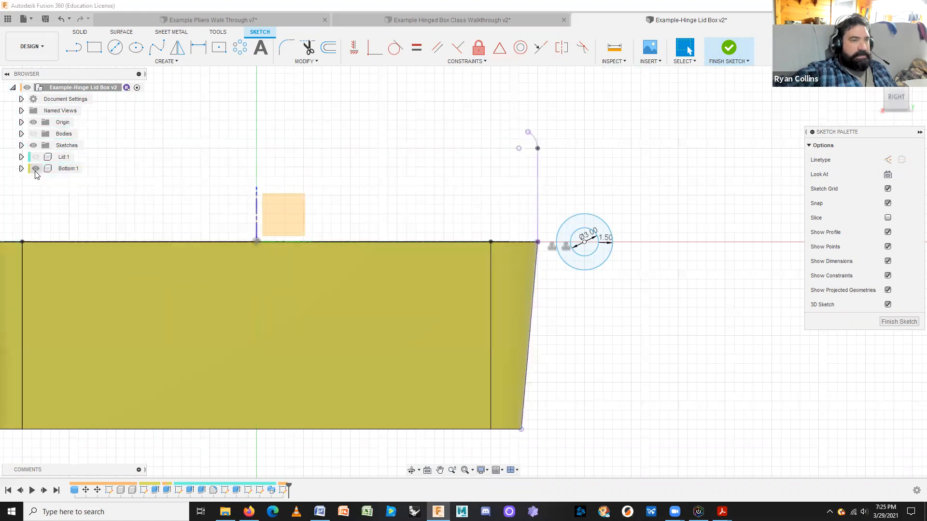
{"action": "left_click", "coordinate": [35, 168]}
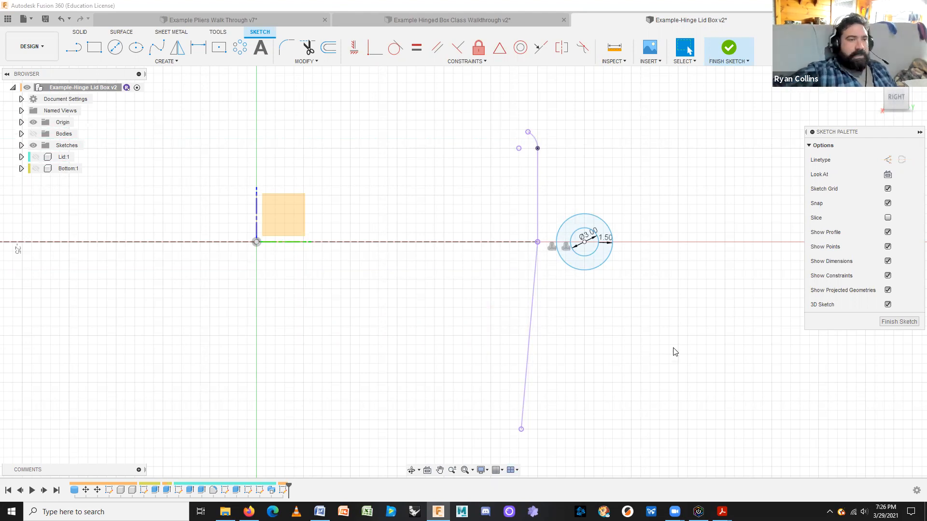
{"action": "scroll", "coordinate": [597, 185], "scroll_direction": "up", "scroll_amount": 3}
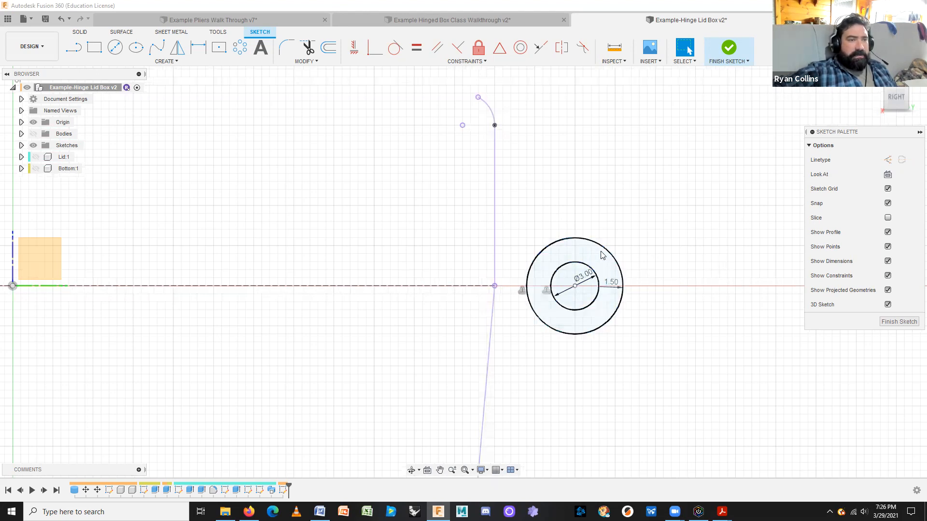
Constrain the outer hinge circle coincident with the point where the projected lid and bottom edges meet.
{"action": "left_click", "coordinate": [548, 257]}
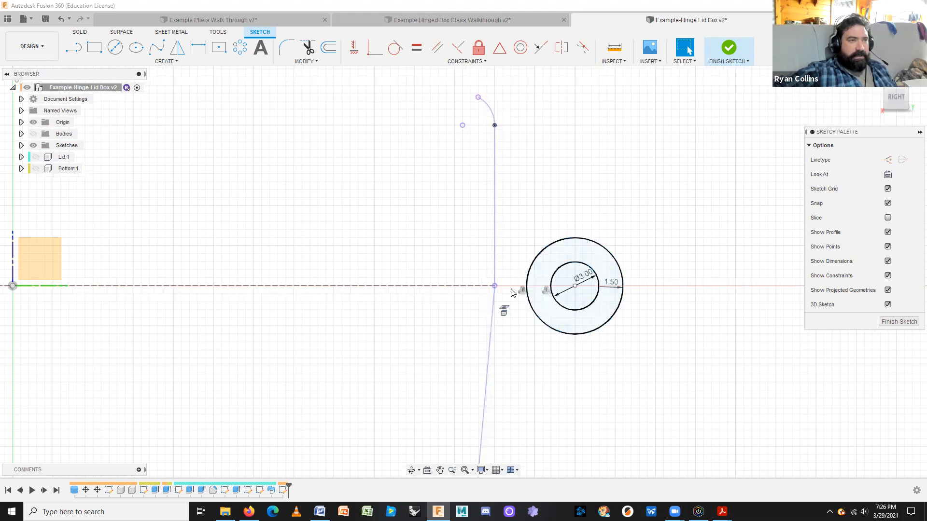
{"action": "left_click", "coordinate": [395, 53]}
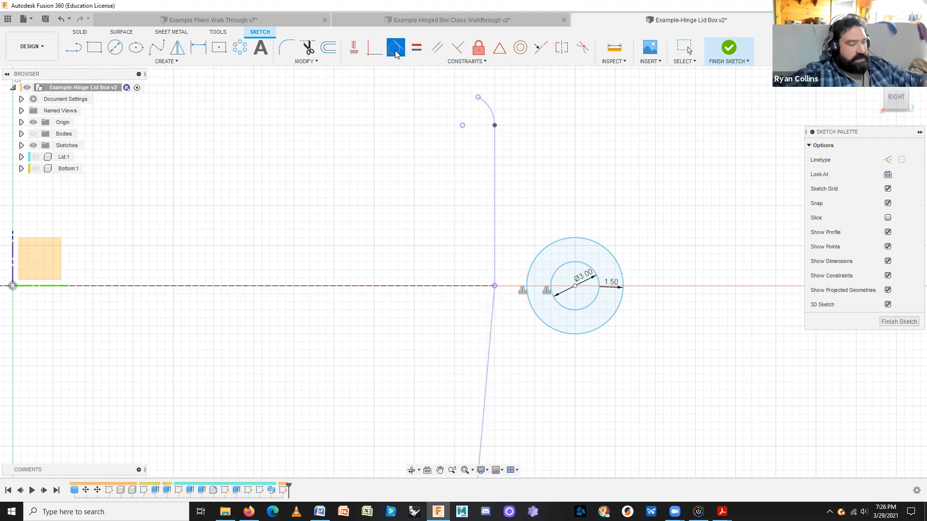
{"action": "key", "text": "Escape"}
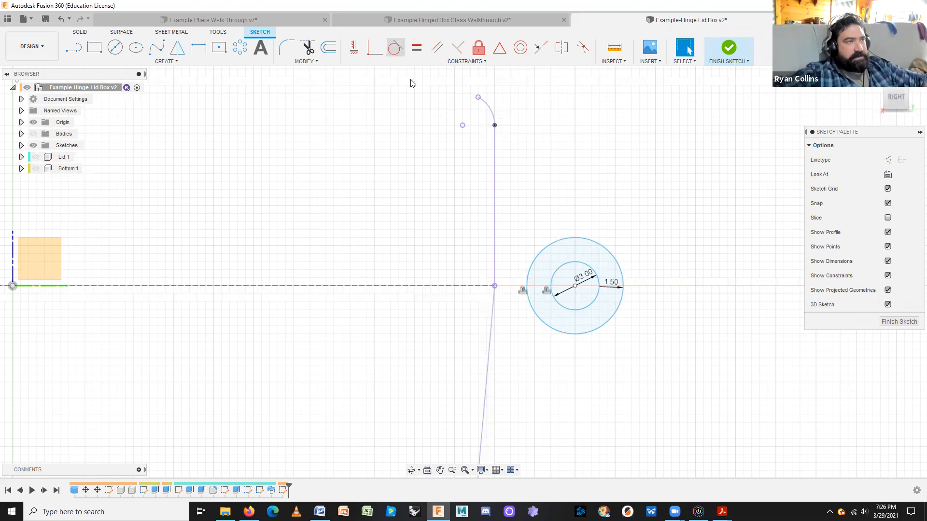
{"action": "left_click", "coordinate": [370, 51]}
{"action": "left_click", "coordinate": [526, 286]}
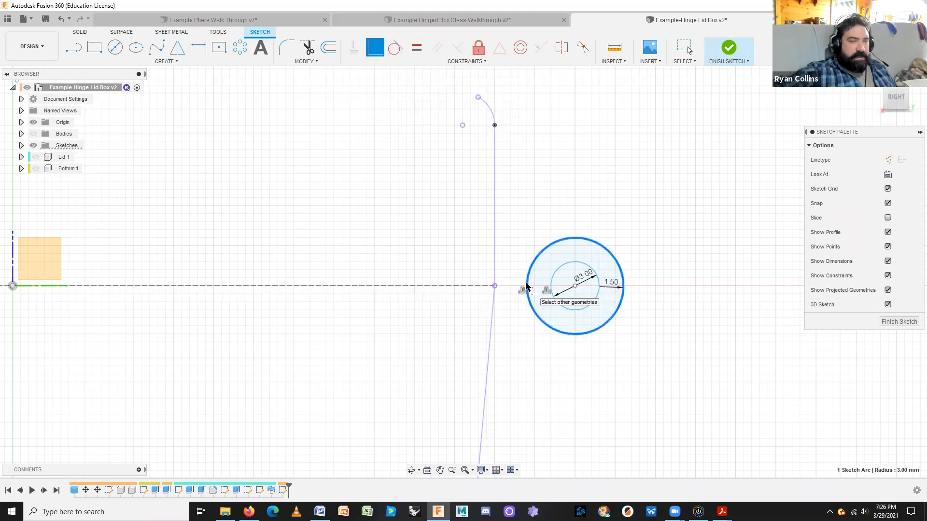
{"action": "left_click", "coordinate": [494, 285]}
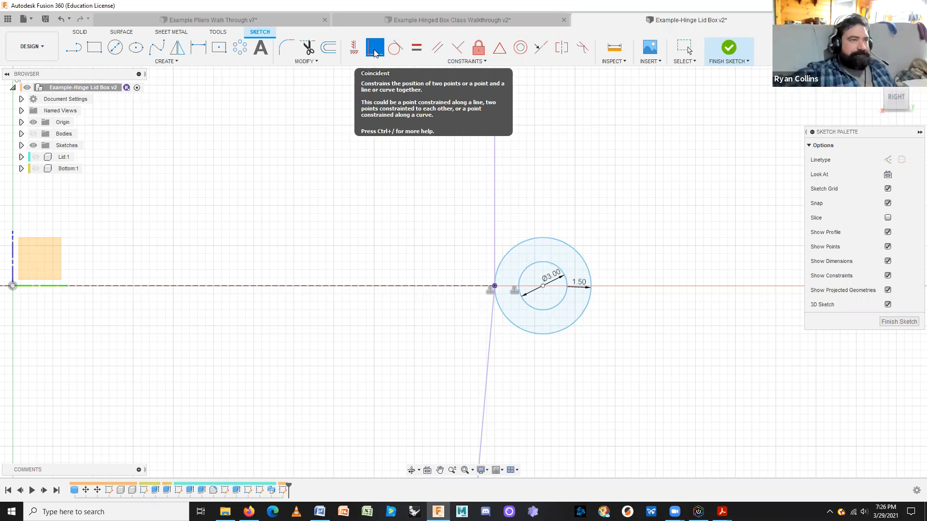
Examine up close where the outer circle meets the projected lid and bottom edges, and leave the Coincident constraint.
{"action": "scroll", "coordinate": [574, 408], "scroll_direction": "up", "scroll_amount": 2}
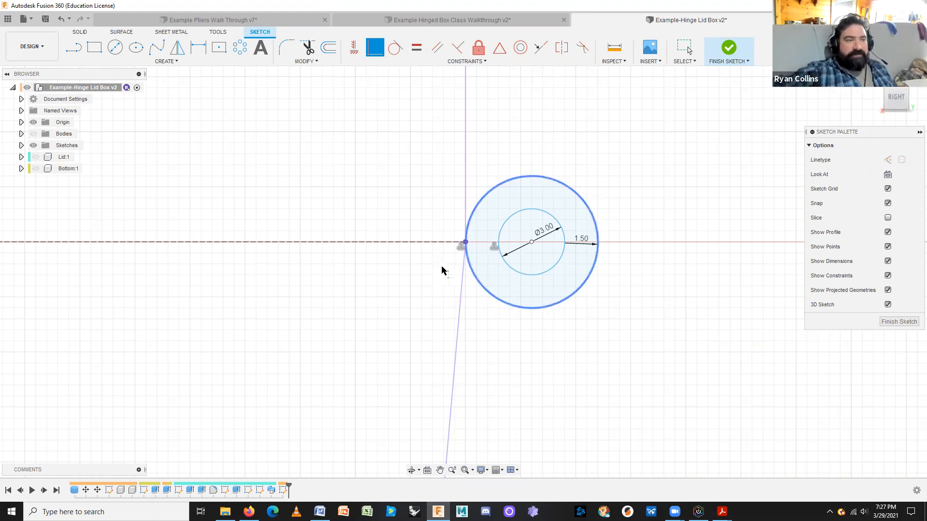
{"action": "scroll", "coordinate": [494, 236], "scroll_direction": "up", "scroll_amount": 6}
{"action": "scroll", "coordinate": [521, 147], "scroll_direction": "up", "scroll_amount": 3}
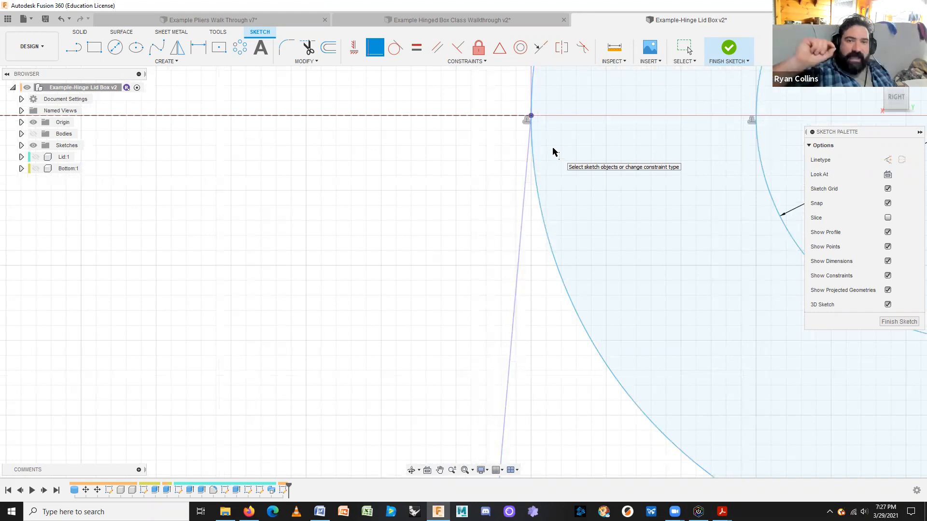
{"action": "scroll", "coordinate": [565, 223], "scroll_direction": "down", "scroll_amount": 3}
{"action": "scroll", "coordinate": [627, 321], "scroll_direction": "down", "scroll_amount": 9}
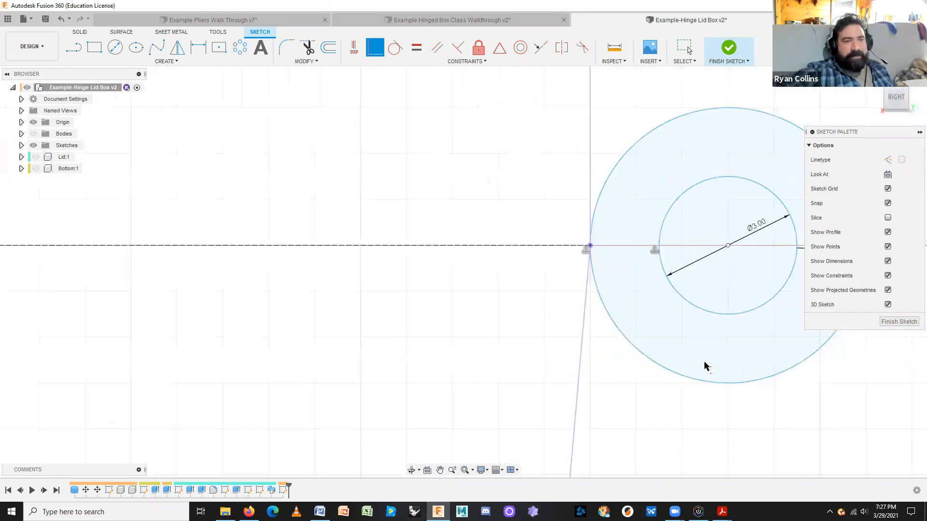
{"action": "middle_click_drag", "start_coordinate": [778, 378], "coordinate": [551, 324]}
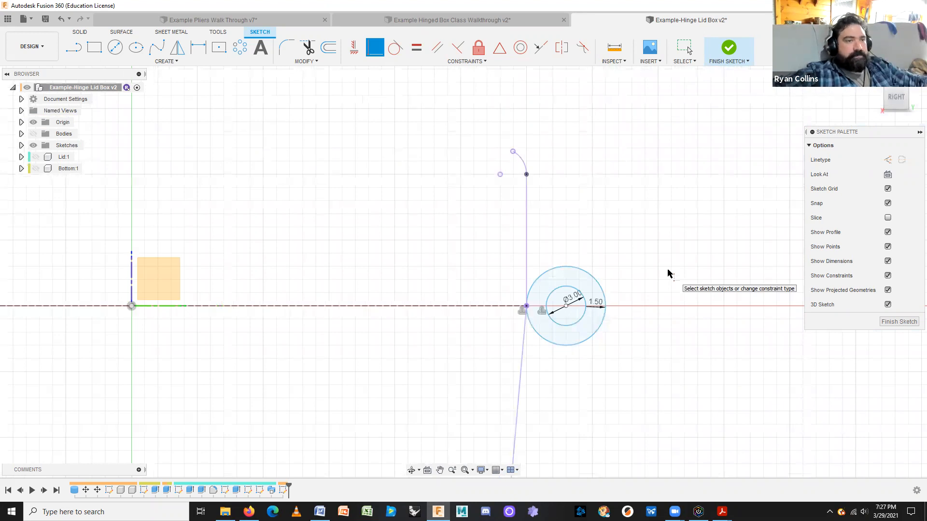
{"action": "key", "text": "Escape"}
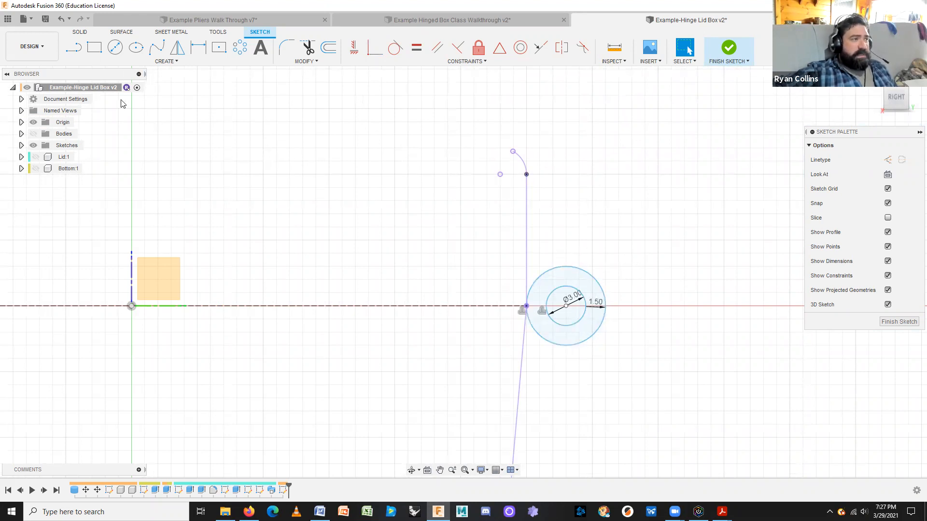
Draw a line from the upper part of the outer circle to the top endpoint of the lid's projected vertical edge at 120°.
{"action": "left_click", "coordinate": [74, 47]}
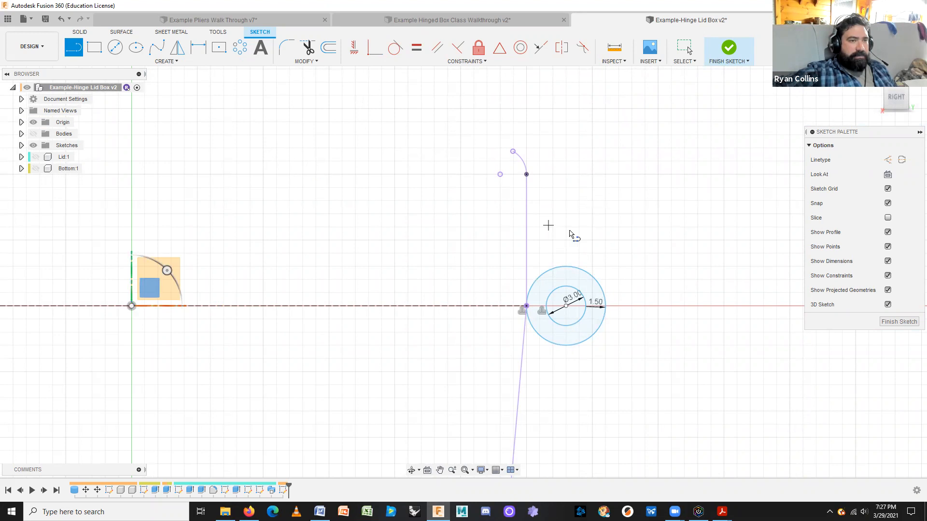
{"action": "left_click", "coordinate": [581, 269]}
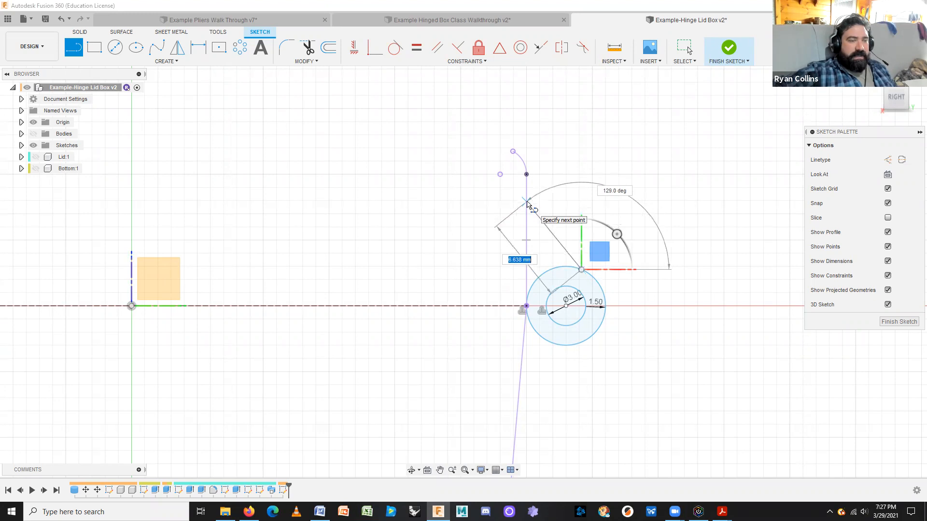
{"action": "scroll", "coordinate": [527, 193], "scroll_direction": "up", "scroll_amount": 3}
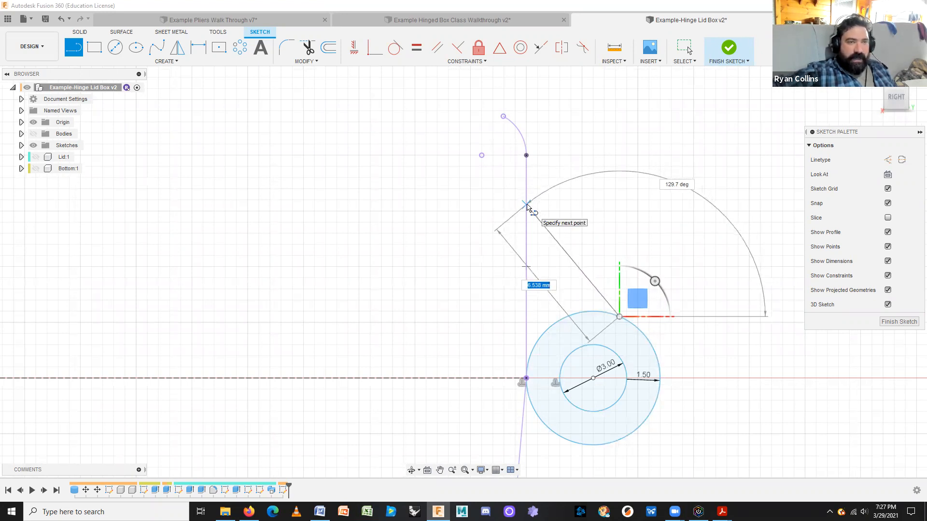
{"action": "key", "text": "Tab"}
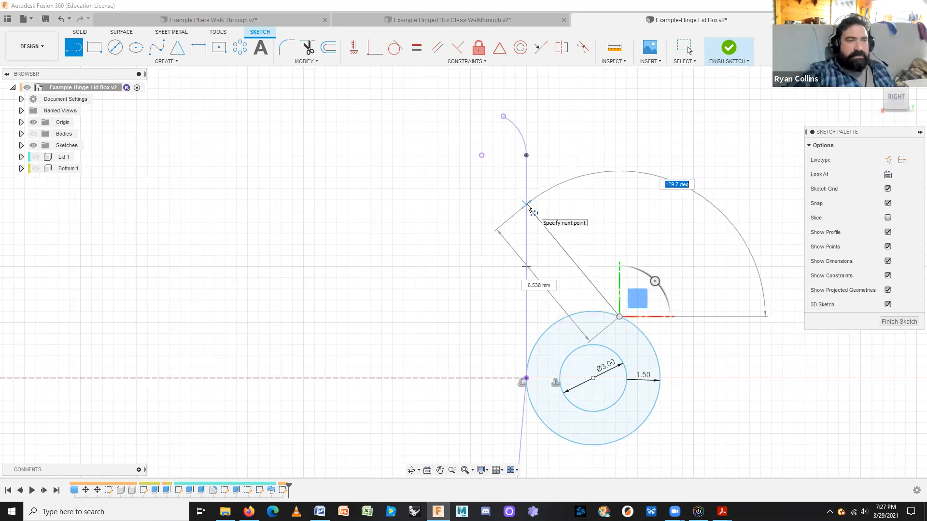
{"action": "type", "text": "120"}
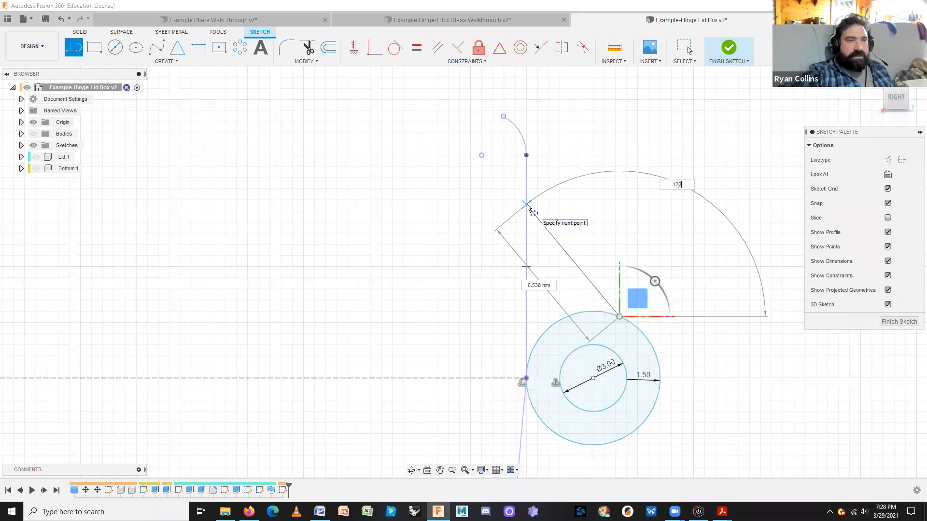
{"action": "key", "text": "Tab"}
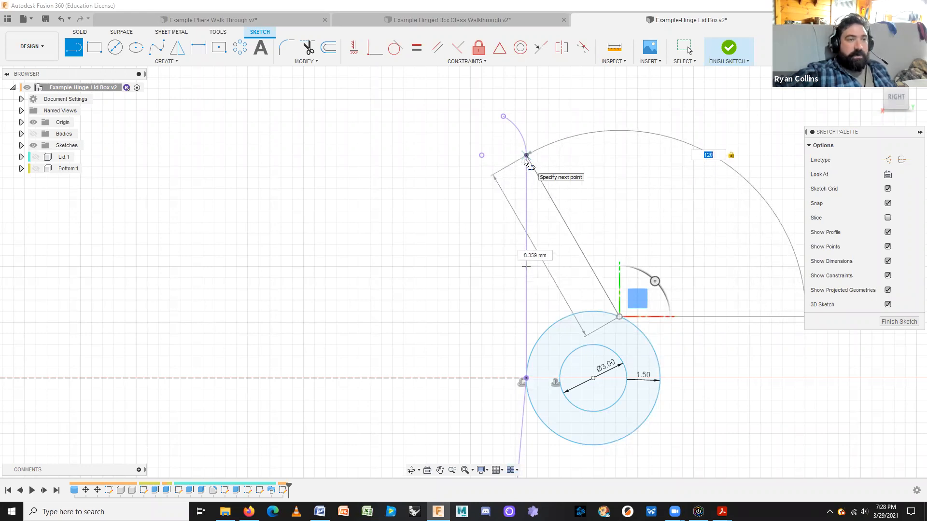
{"action": "left_click", "coordinate": [525, 156]}
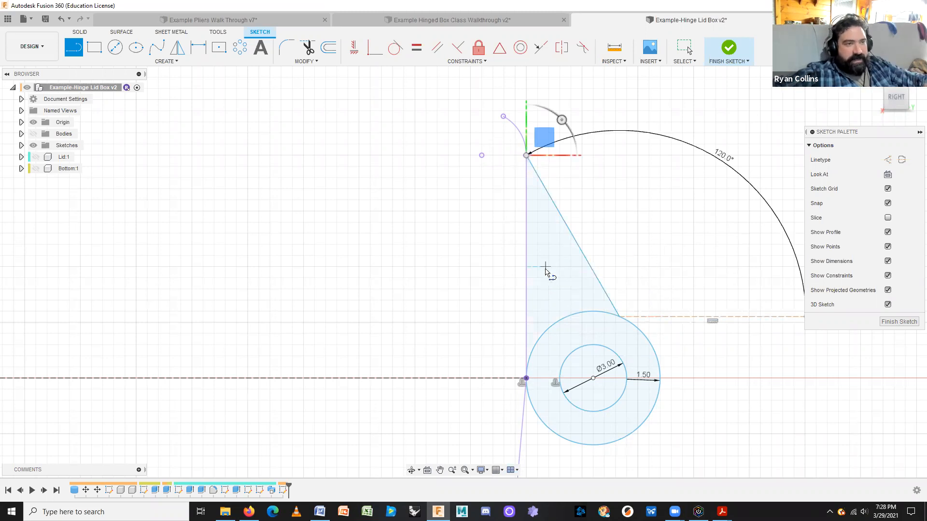
{"action": "key", "text": "Escape"}
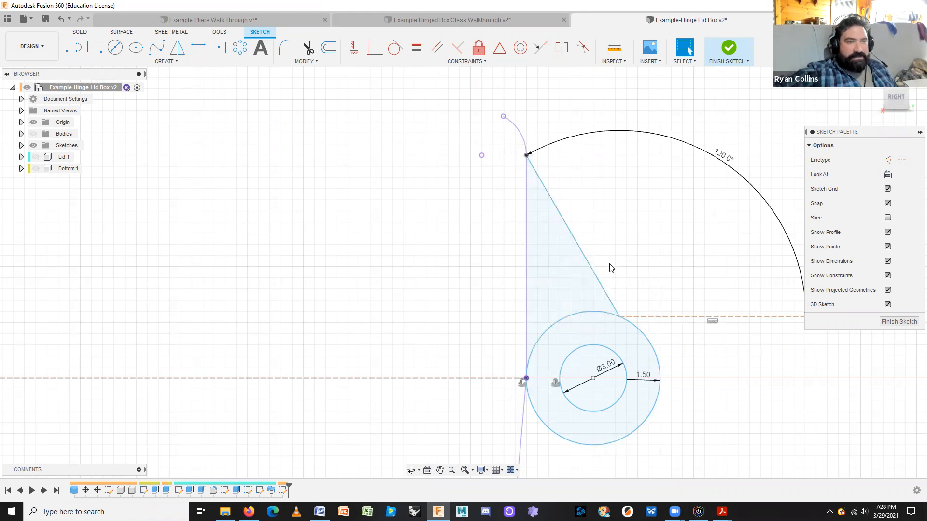
Apply a Tangent constraint between the slanted line and the outer hinge circle.
{"action": "scroll", "coordinate": [564, 201], "scroll_direction": "up", "scroll_amount": 2}
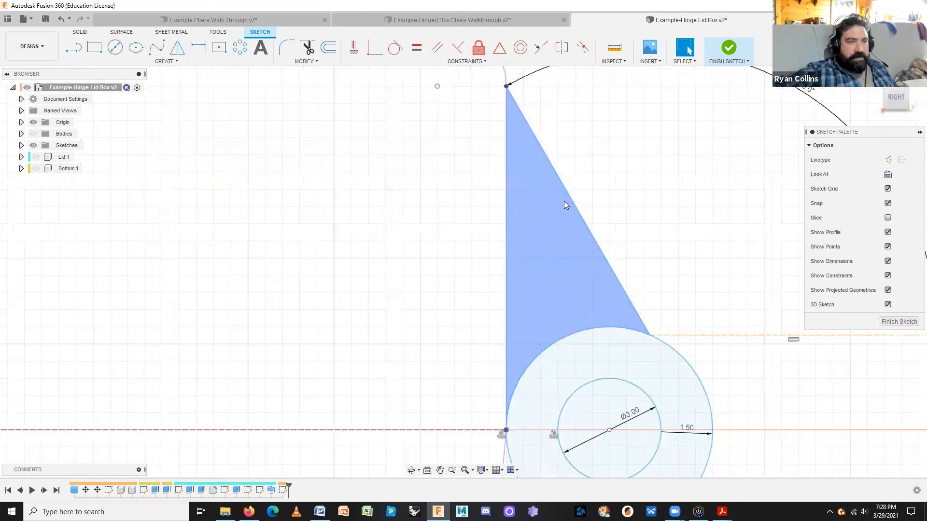
{"action": "scroll", "coordinate": [555, 239], "scroll_direction": "up", "scroll_amount": 2}
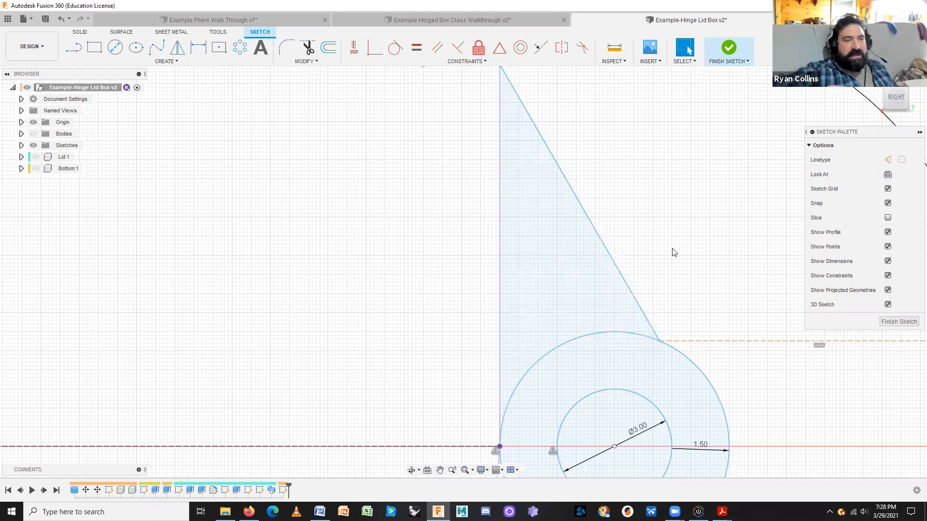
{"action": "scroll", "coordinate": [673, 251], "scroll_direction": "down", "scroll_amount": 2}
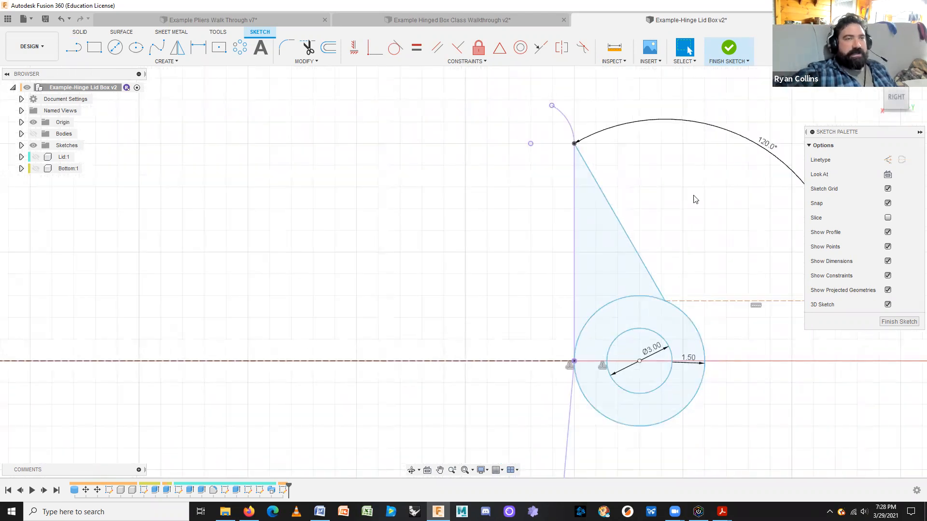
{"action": "left_click", "coordinate": [395, 48]}
{"action": "left_click", "coordinate": [659, 289]}
{"action": "left_click", "coordinate": [690, 324]}
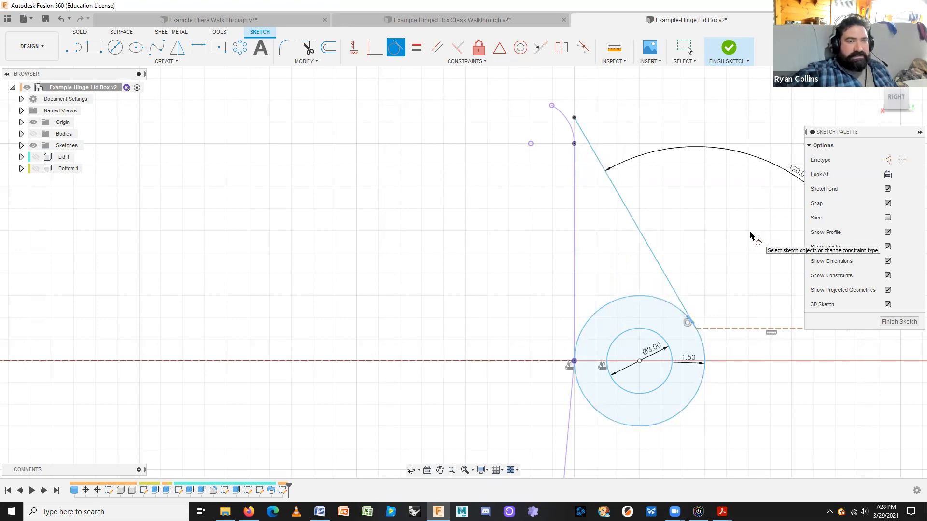
{"action": "key", "text": "Escape"}
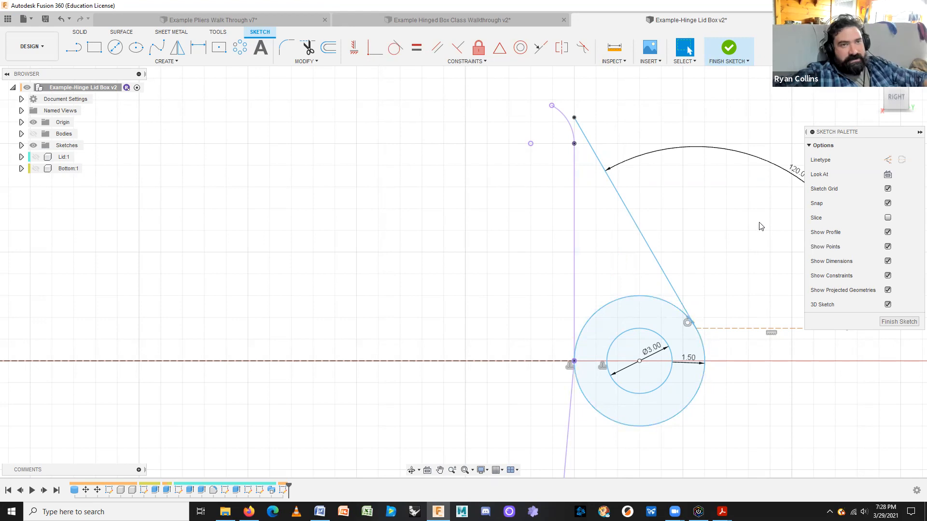
Set the slanted line's angle dimension to 115°.
{"action": "double_click", "coordinate": [795, 174]}
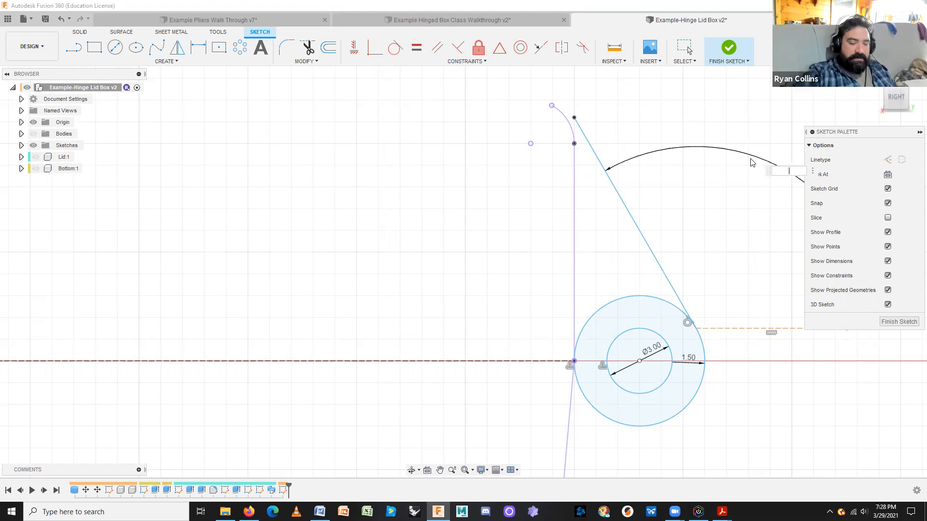
{"action": "key", "text": "Return"}
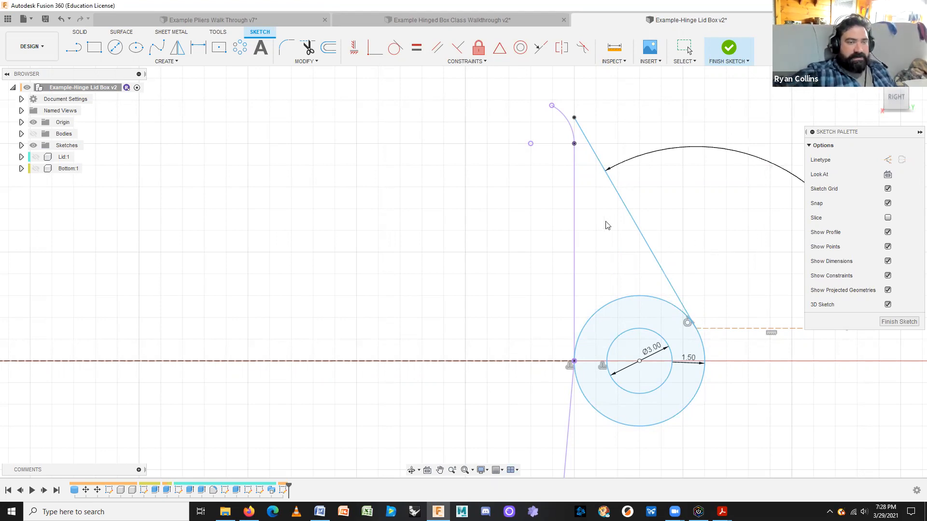
{"action": "scroll", "coordinate": [683, 223], "scroll_direction": "down", "scroll_amount": 2}
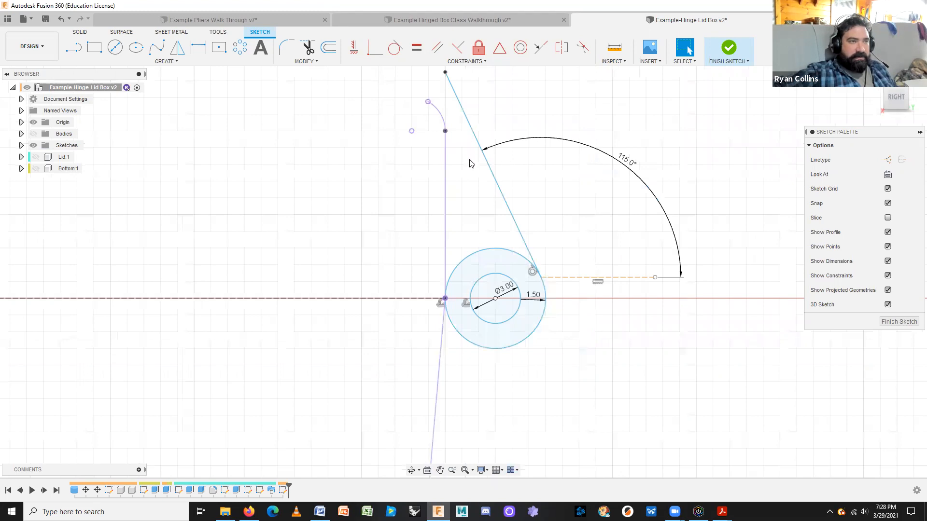
Set the slanted line's angle dimension to 130°.
{"action": "double_click", "coordinate": [627, 160]}
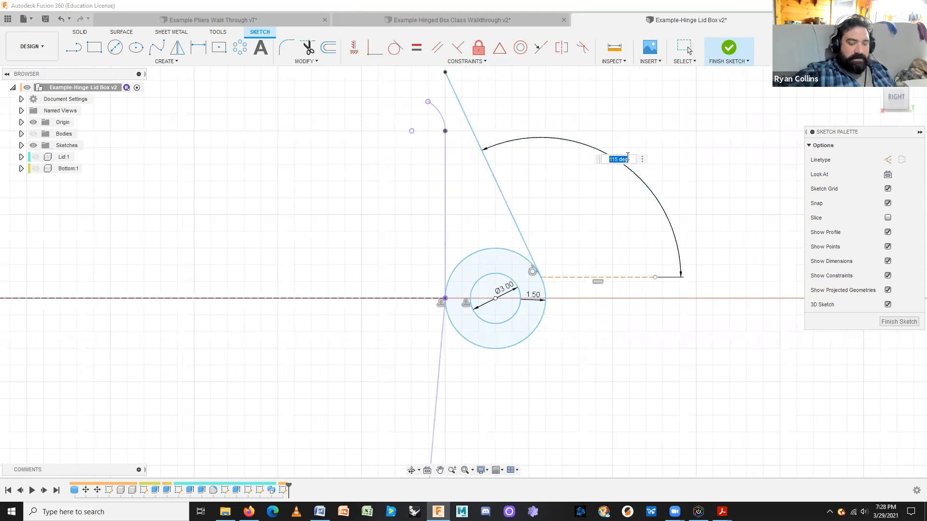
{"action": "type", "text": "13"}
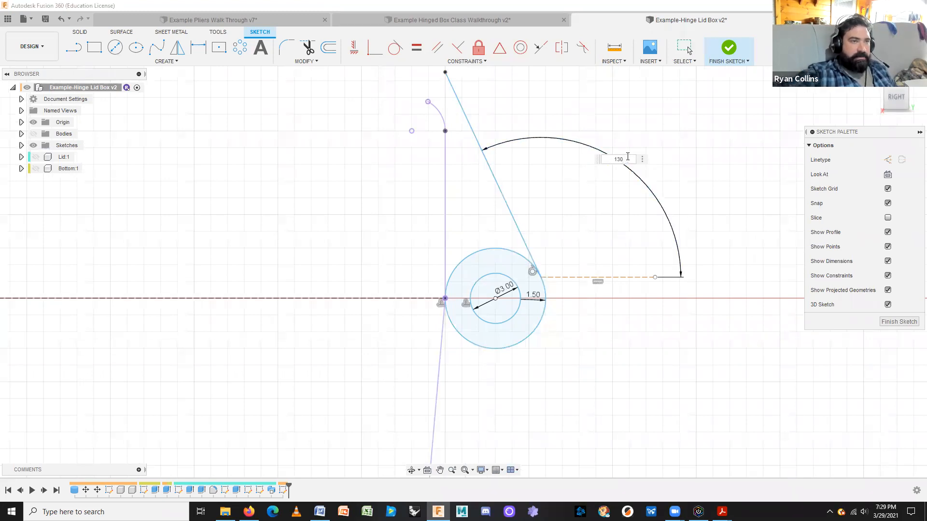
{"action": "type", "text": "0"}
{"action": "key", "text": "Return"}
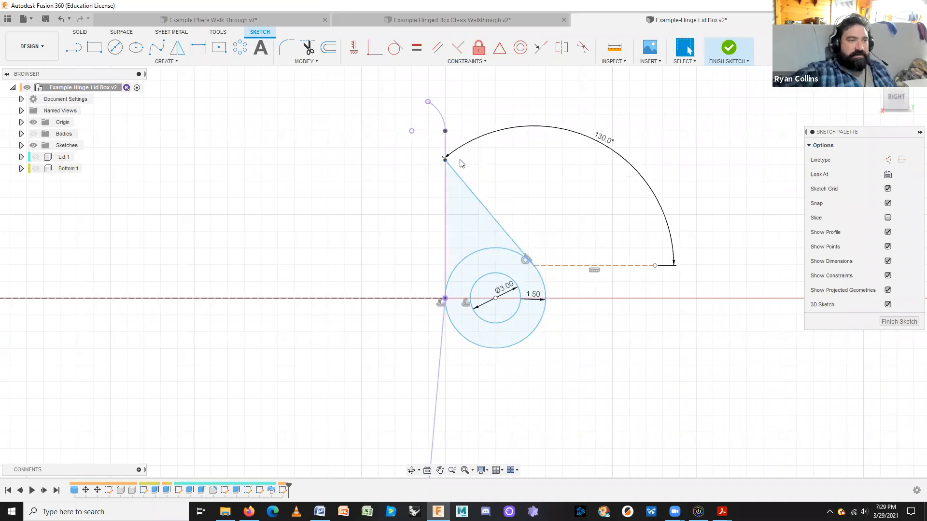
{"action": "scroll", "coordinate": [581, 391], "scroll_direction": "down", "scroll_amount": 2}
{"action": "mouse_move", "coordinate": [579, 389]}
{"action": "middle_mouse_down"}
{"action": "mouse_move", "coordinate": [639, 326]}
{"action": "mouse_move", "coordinate": [584, 257]}
{"action": "middle_mouse_up"}
{"action": "scroll", "coordinate": [584, 258], "scroll_direction": "up", "scroll_amount": 3}
{"action": "scroll", "coordinate": [612, 267], "scroll_direction": "down", "scroll_amount": 3}
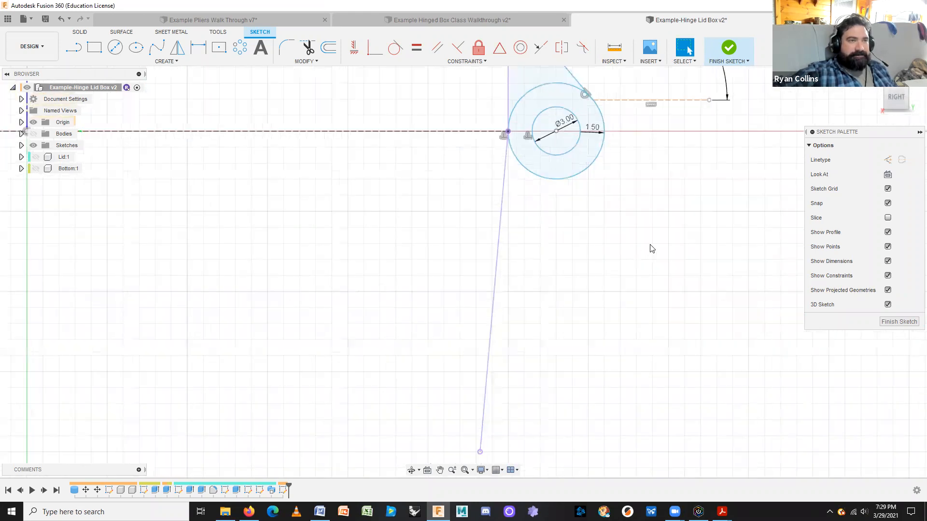
{"action": "middle_click_drag", "start_coordinate": [652, 248], "coordinate": [568, 314]}
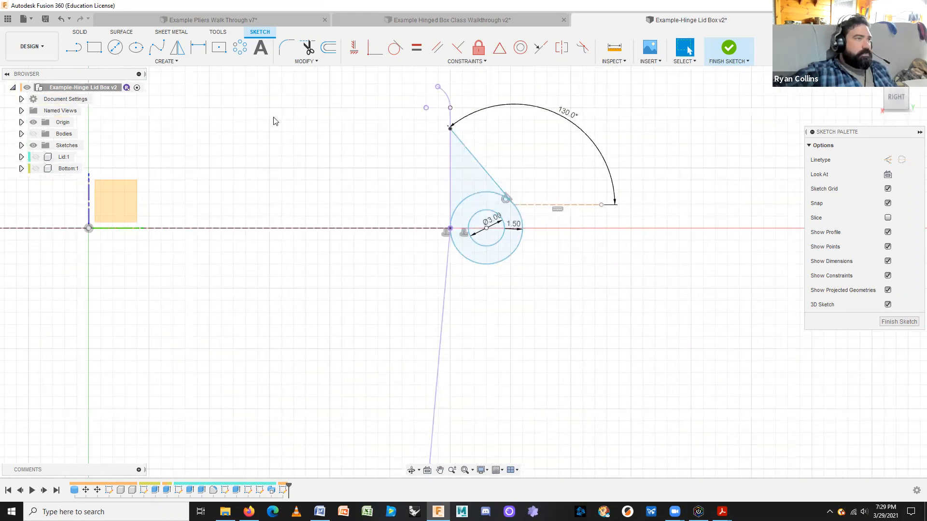
{"action": "left_click", "coordinate": [72, 47]}
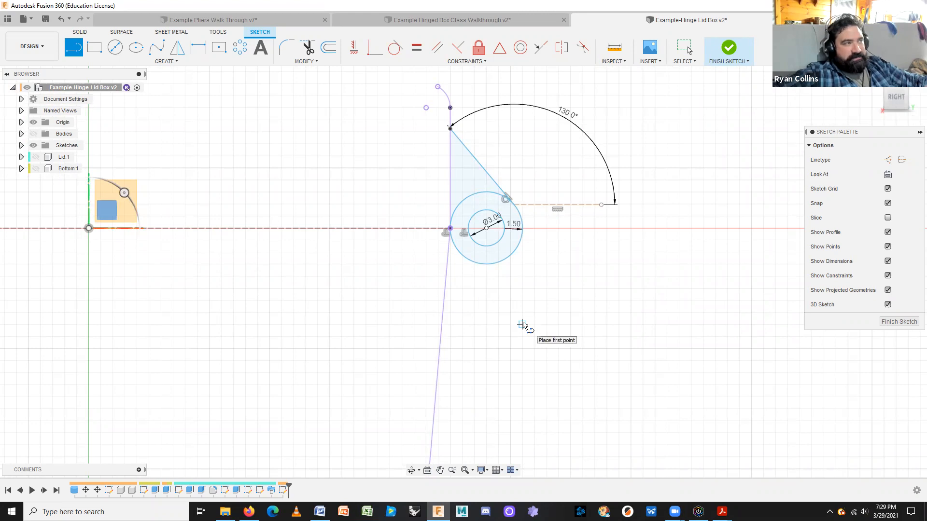
{"action": "key", "text": "Escape"}
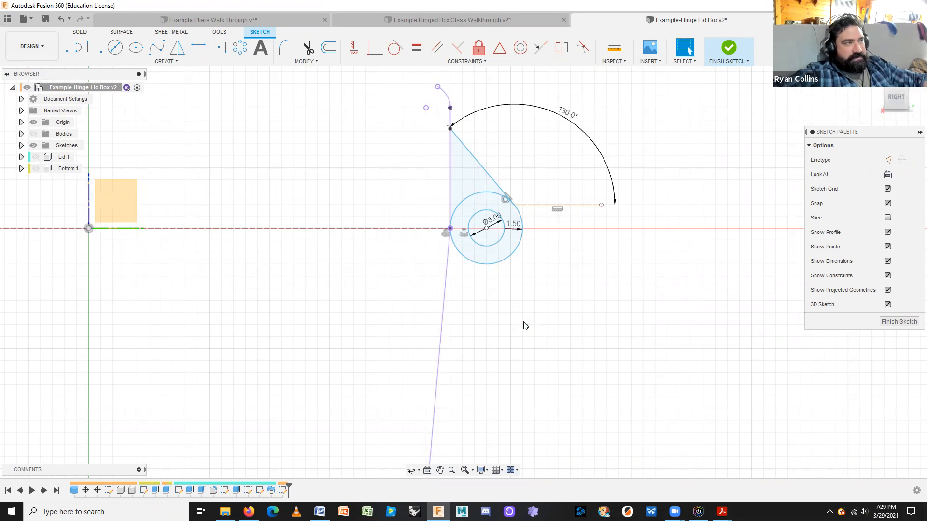
{"action": "left_click", "coordinate": [171, 61]}
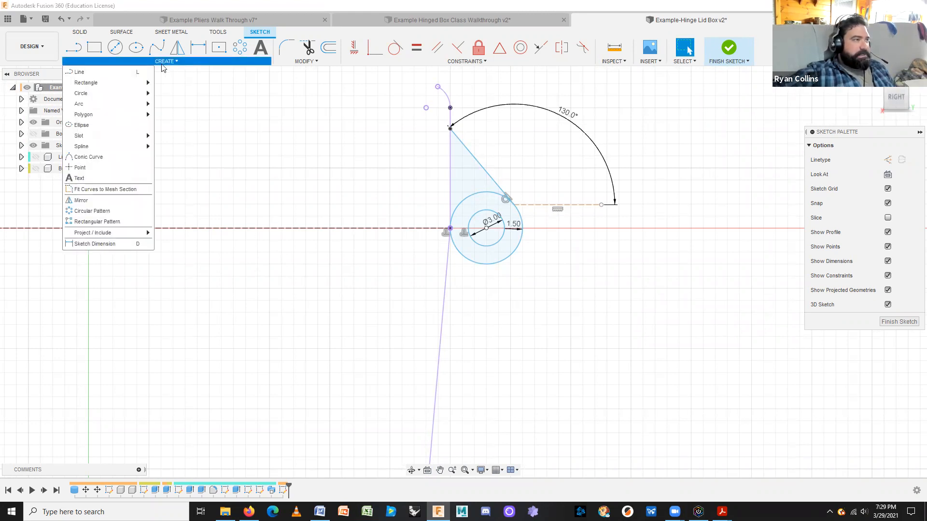
{"action": "mouse_move", "coordinate": [100, 93]}
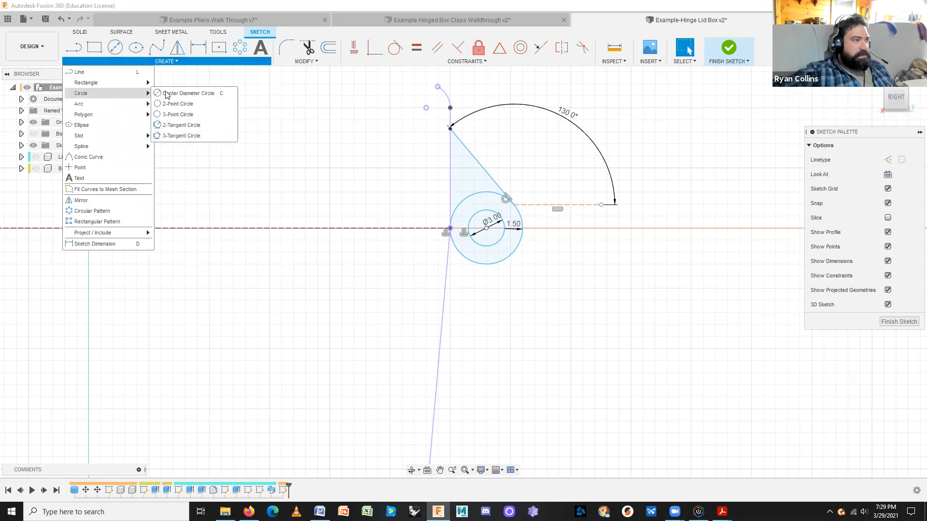
{"action": "left_click", "coordinate": [177, 114]}
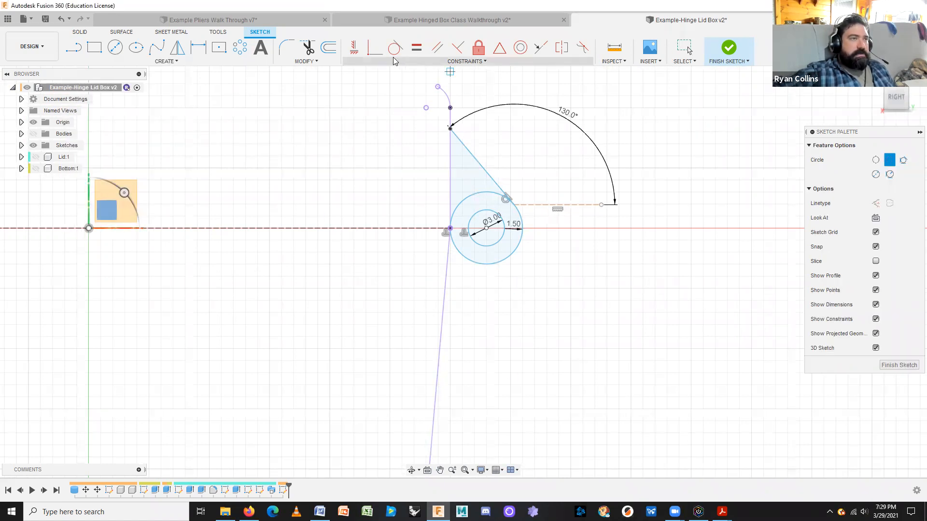
{"action": "left_click", "coordinate": [393, 47]}
{"action": "left_click", "coordinate": [485, 265]}
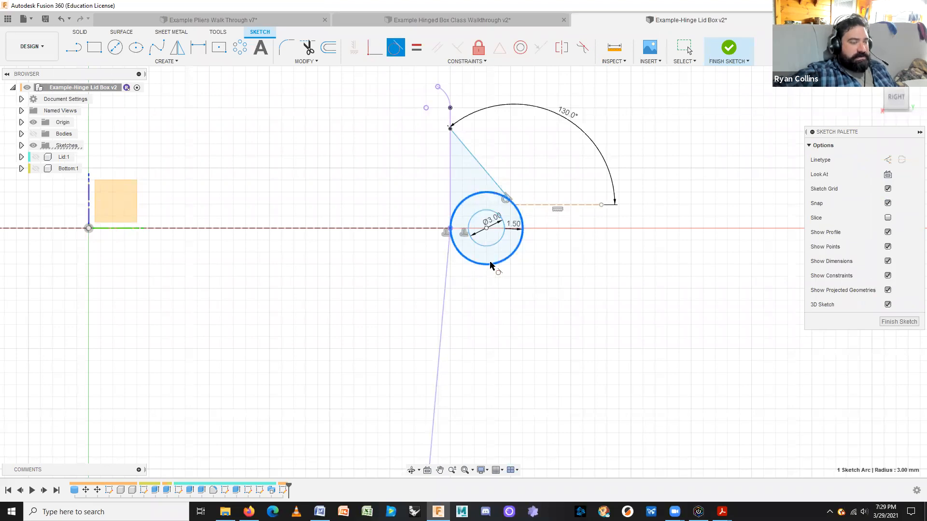
{"action": "key", "text": "Escape"}
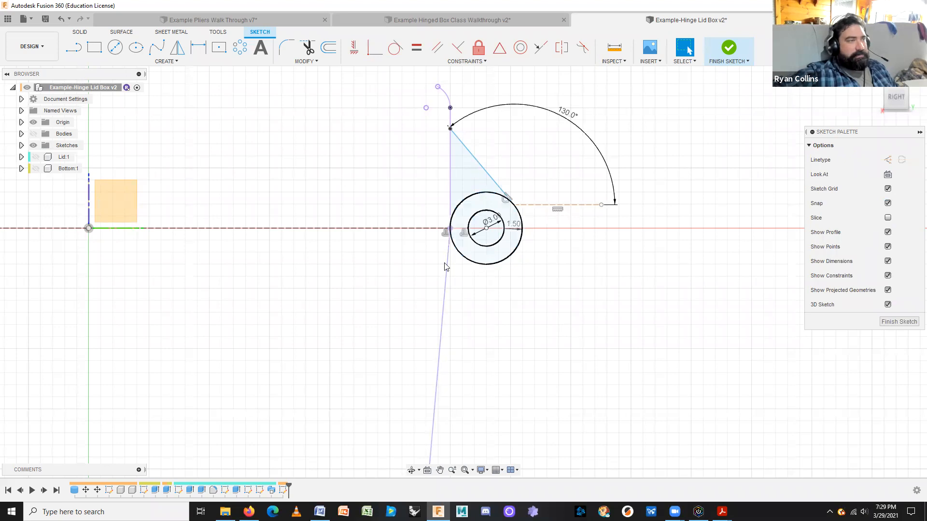
{"action": "right_click", "coordinate": [263, 148]}
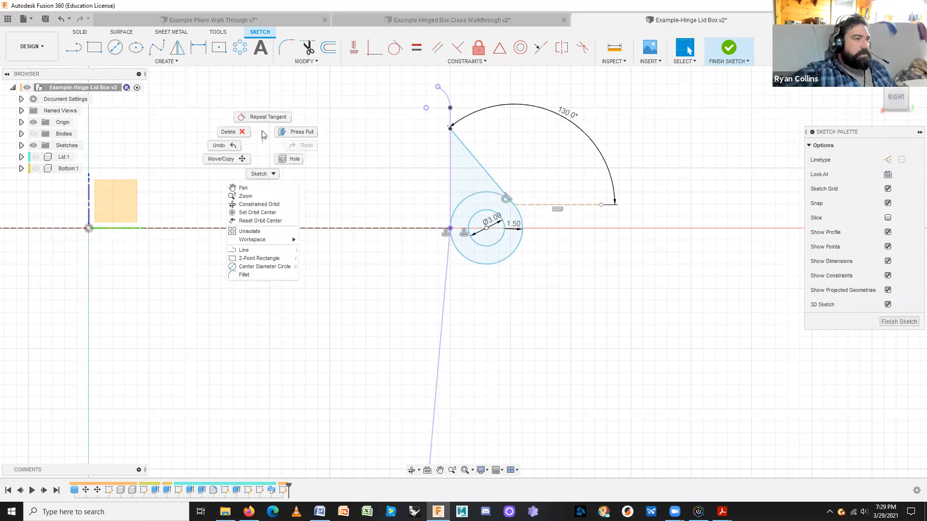
{"action": "key", "text": "Escape"}
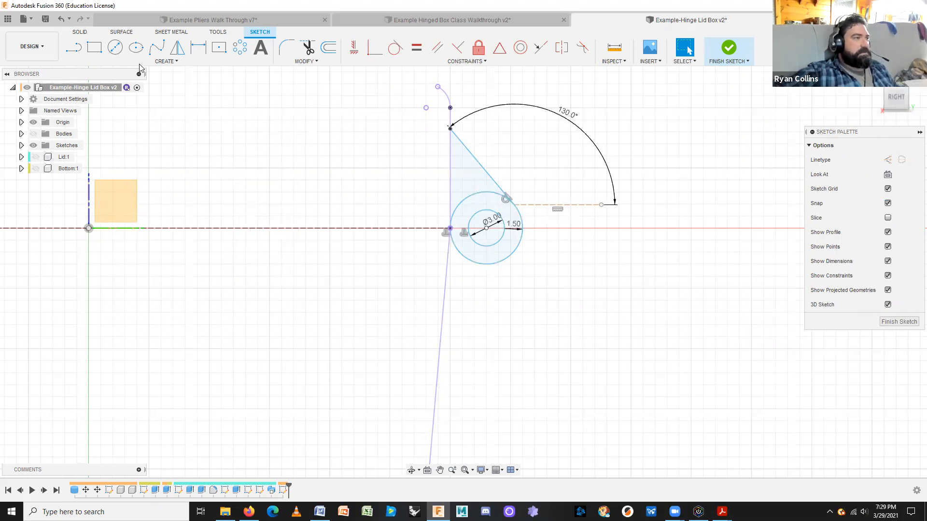
Try to draw a 3-point circle through the outer hinge circle's lowest point and the projected slanted edge of the box bottom.
{"action": "left_click", "coordinate": [141, 62]}
{"action": "mouse_move", "coordinate": [137, 97]}
{"action": "left_click", "coordinate": [178, 114]}
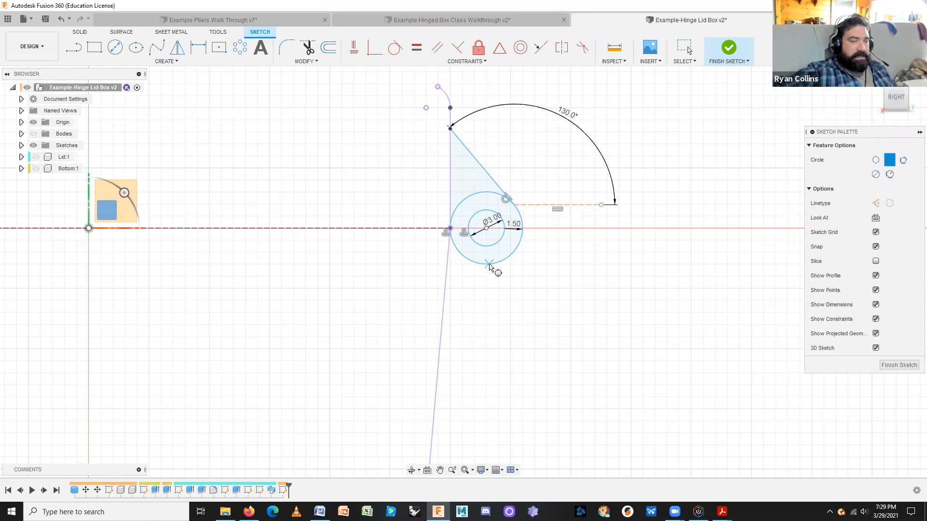
{"action": "left_click", "coordinate": [488, 265]}
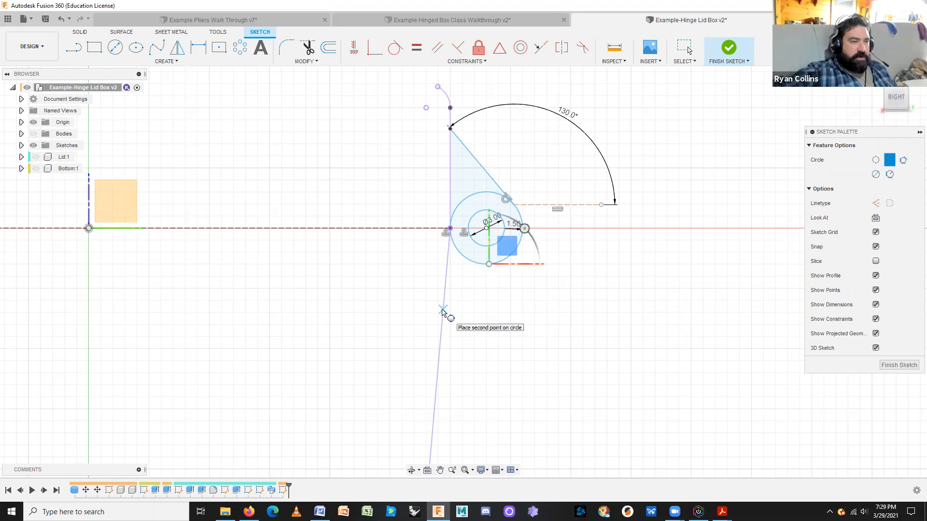
{"action": "left_click", "coordinate": [443, 309]}
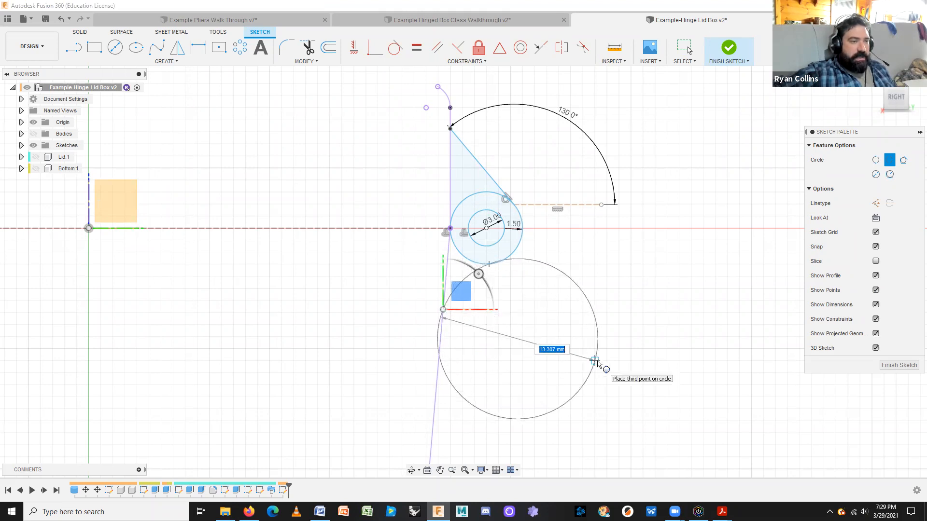
{"action": "scroll", "coordinate": [545, 349], "scroll_direction": "up", "scroll_amount": 3}
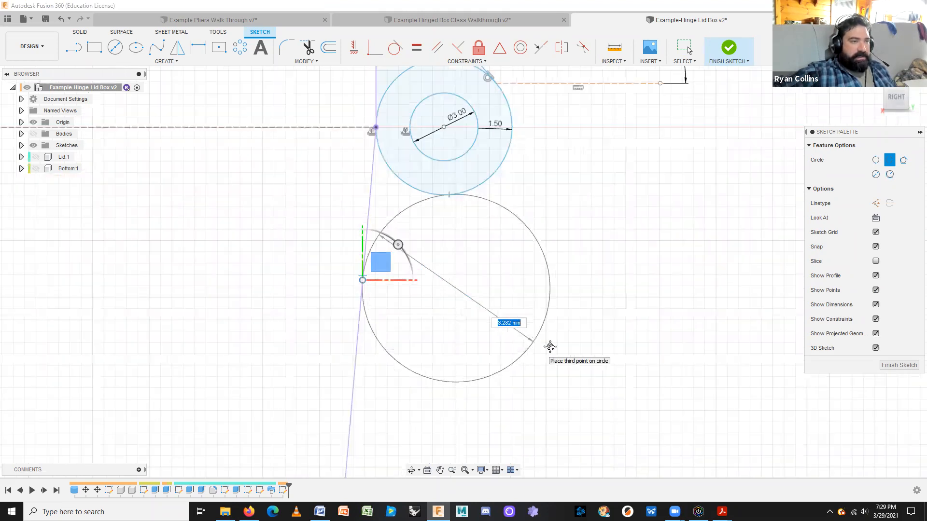
{"action": "middle_click_drag", "start_coordinate": [550, 346], "coordinate": [602, 365]}
{"action": "scroll", "coordinate": [601, 365], "scroll_direction": "down", "scroll_amount": 2}
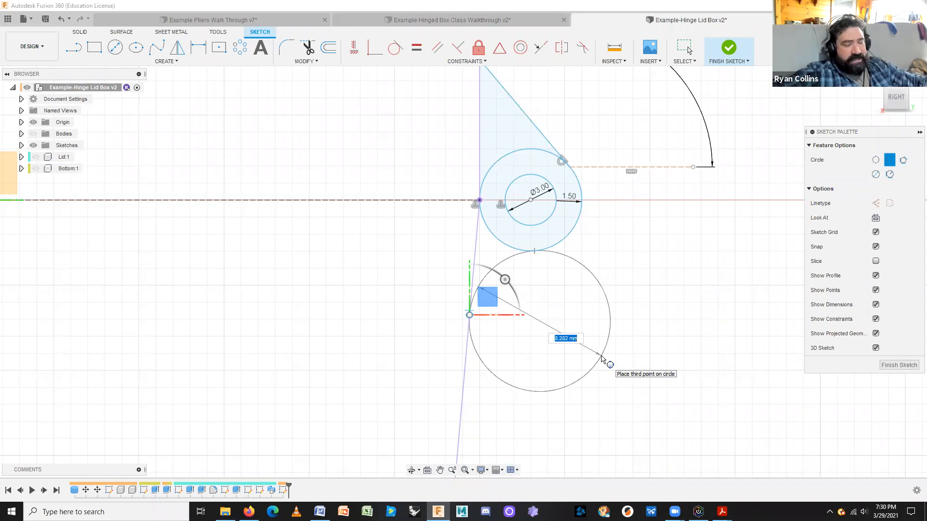
{"action": "key", "text": "Escape"}
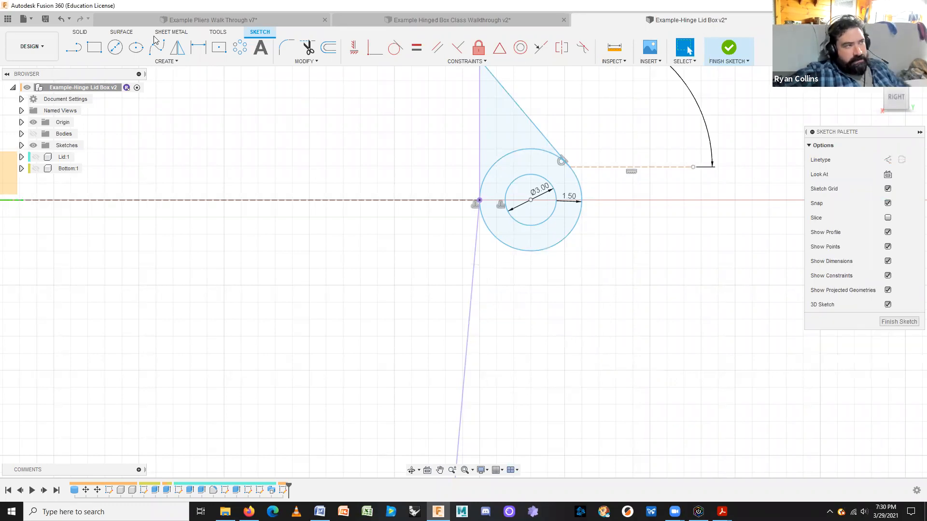
Try to draw a 2-tangent circle from the box bottom's projected slanted edge and the outer hinge circle.
{"action": "left_click", "coordinate": [166, 61]}
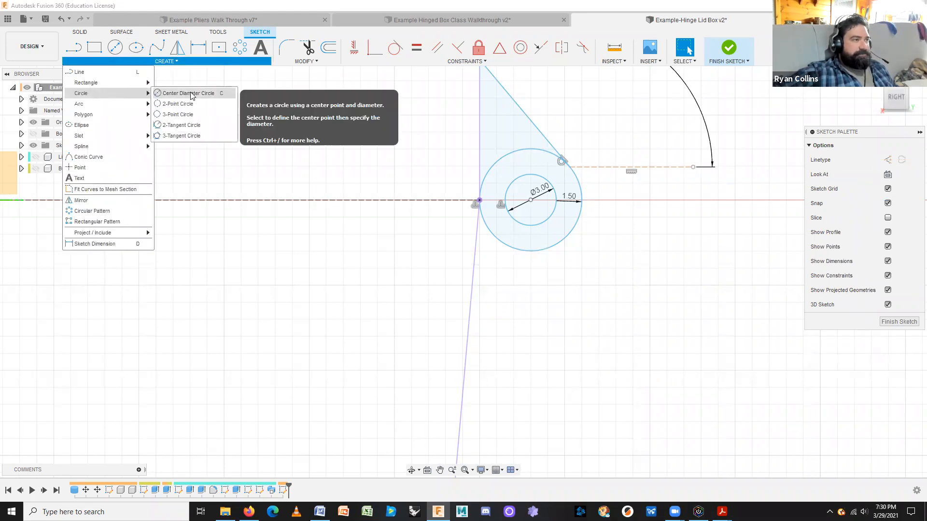
{"action": "left_click", "coordinate": [188, 135]}
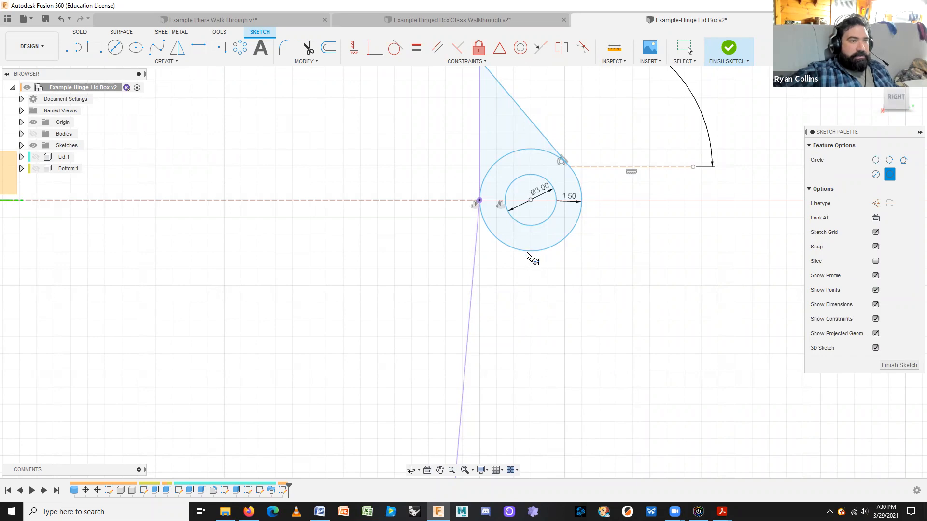
{"action": "left_click", "coordinate": [472, 280]}
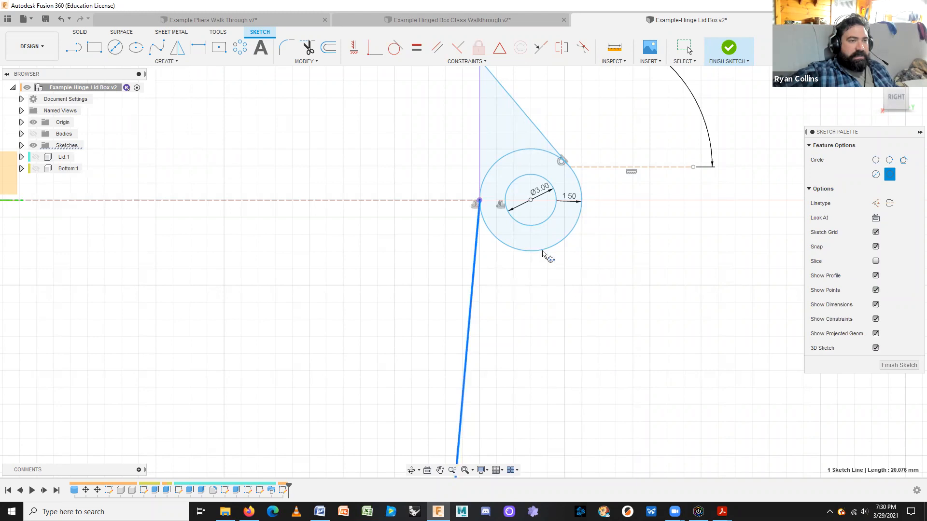
{"action": "key", "text": "Escape"}
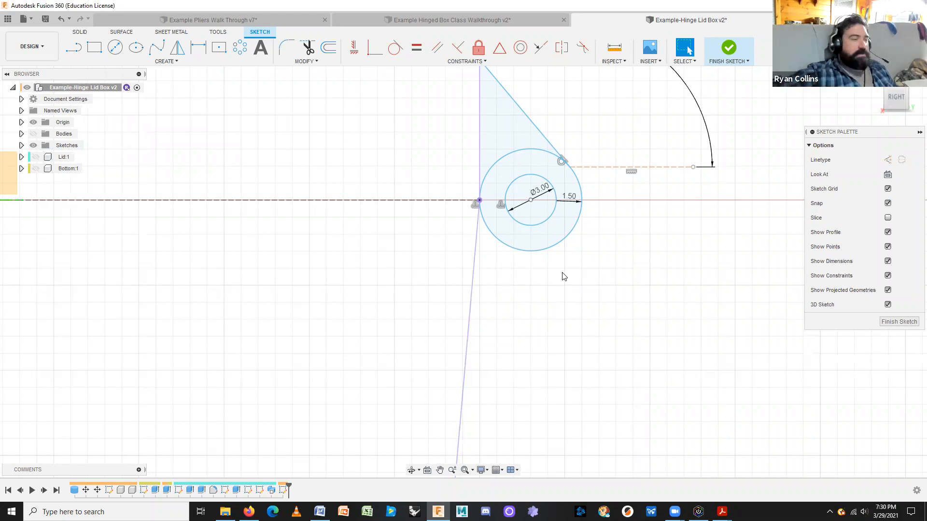
Draw a horizontal line about 3.9 mm long from the outer hinge circle's lowest point across the box bottom's projected slanted edge.
{"action": "left_click", "coordinate": [74, 47]}
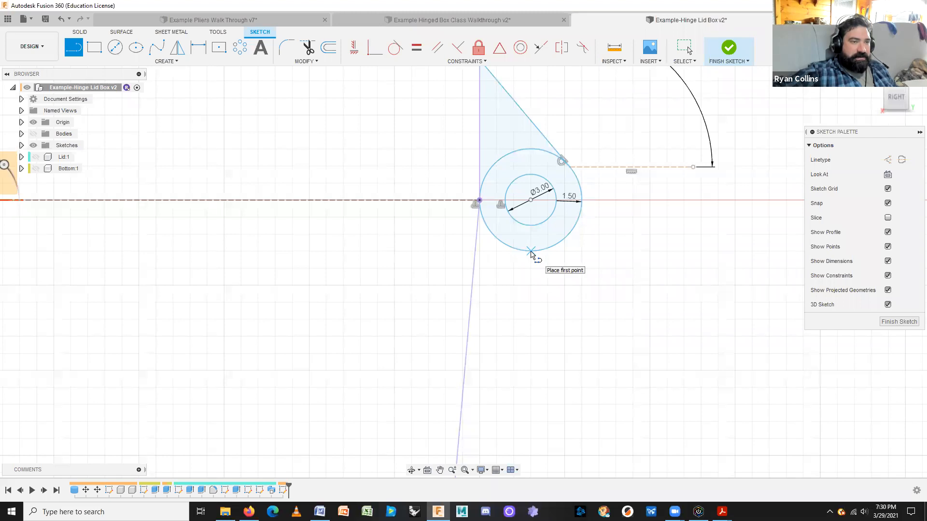
{"action": "scroll", "coordinate": [531, 255], "scroll_direction": "up", "scroll_amount": 3}
{"action": "scroll", "coordinate": [531, 255], "scroll_direction": "up", "scroll_amount": 2}
{"action": "left_click", "coordinate": [530, 249]}
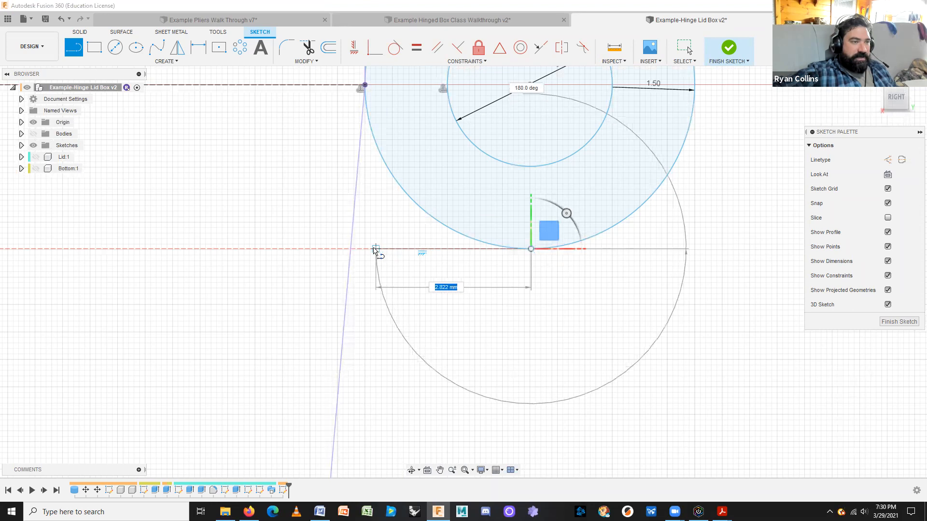
{"action": "left_click", "coordinate": [318, 249]}
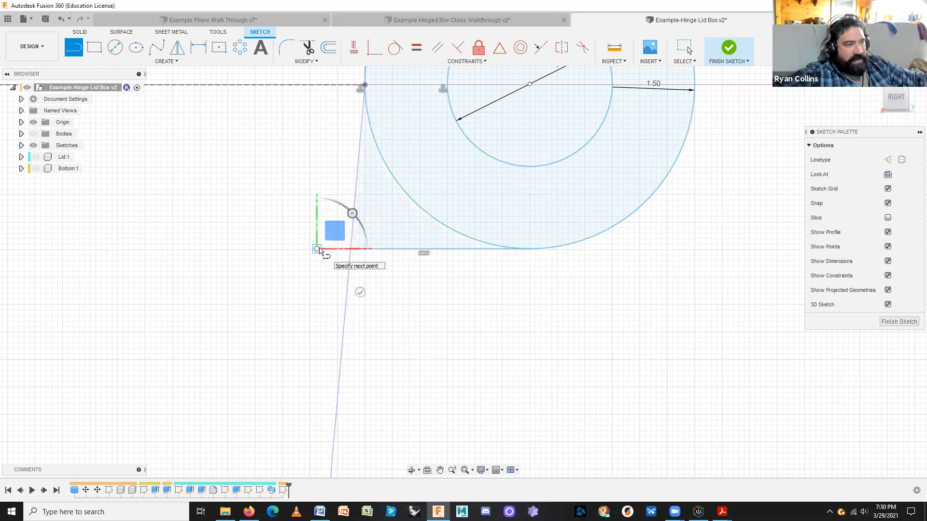
{"action": "key", "text": "Escape"}
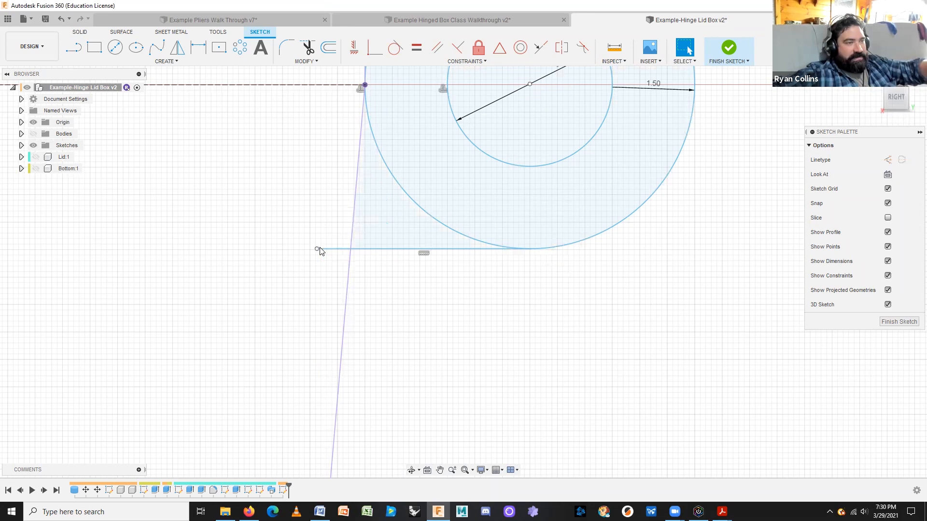
Draw a 2-tangent circle with a 4 mm radius below the hinge, touching the horizontal line and the projected slanted edge.
{"action": "left_click", "coordinate": [165, 61]}
{"action": "mouse_move", "coordinate": [94, 93]}
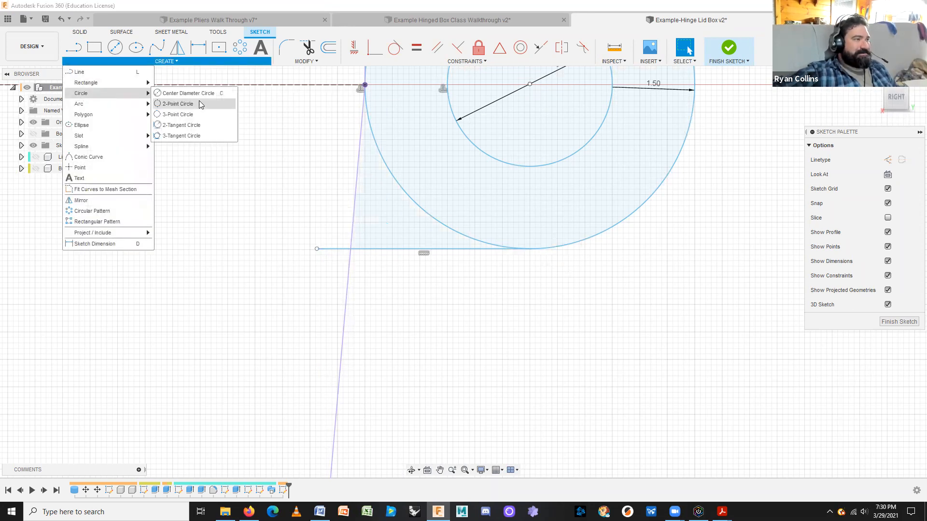
{"action": "left_click", "coordinate": [177, 125]}
{"action": "left_click", "coordinate": [486, 249]}
{"action": "left_click", "coordinate": [339, 372]}
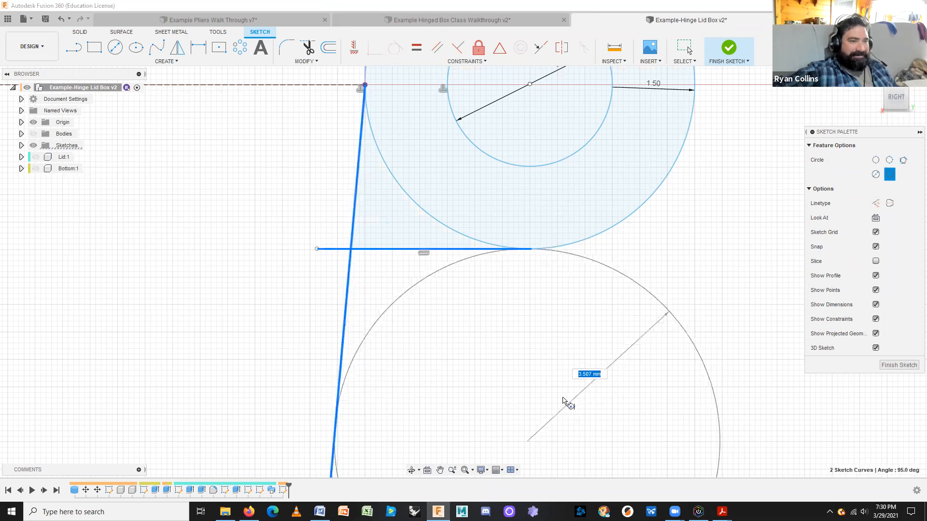
{"action": "scroll", "coordinate": [563, 400], "scroll_direction": "down", "scroll_amount": 2}
{"action": "middle_click_drag", "start_coordinate": [563, 399], "coordinate": [548, 254]}
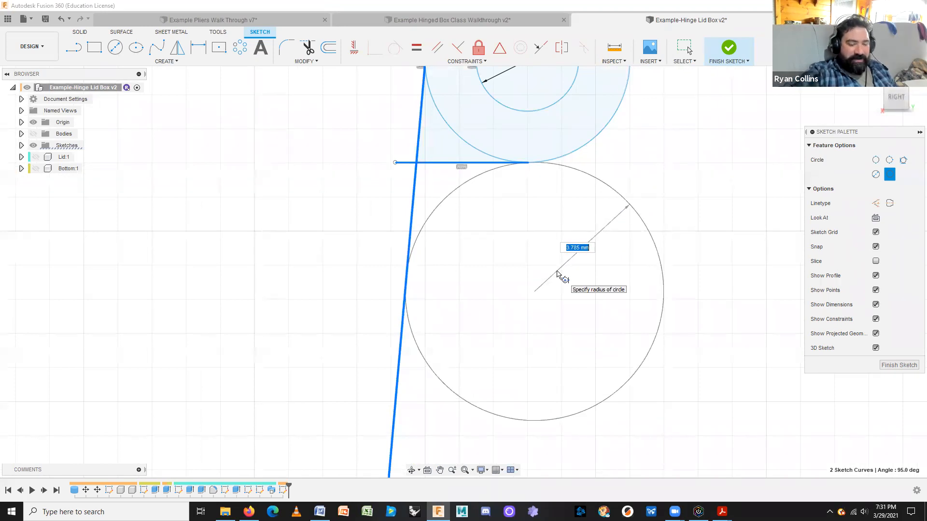
{"action": "type", "text": "4"}
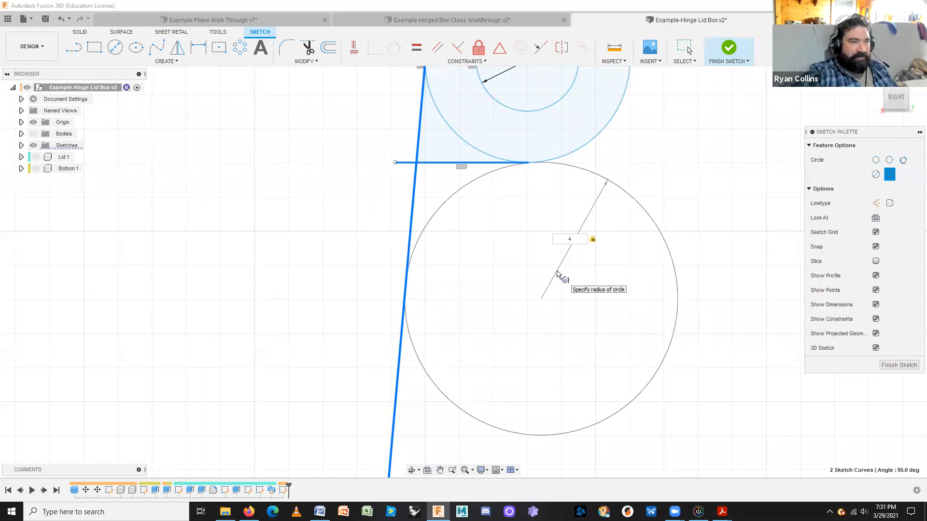
{"action": "key", "text": "Return"}
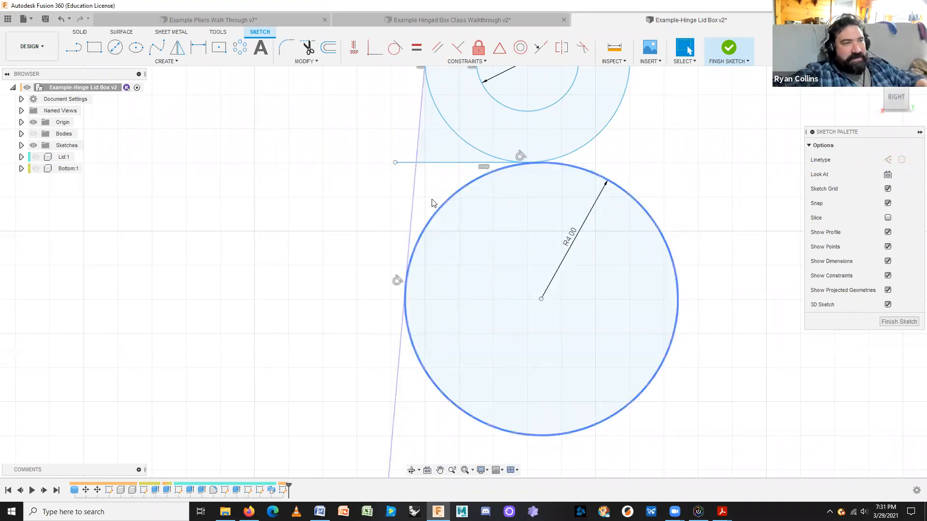
Delete the horizontal helper line between the hinge circle and the 4 mm radius circle.
{"action": "left_click", "coordinate": [435, 163]}
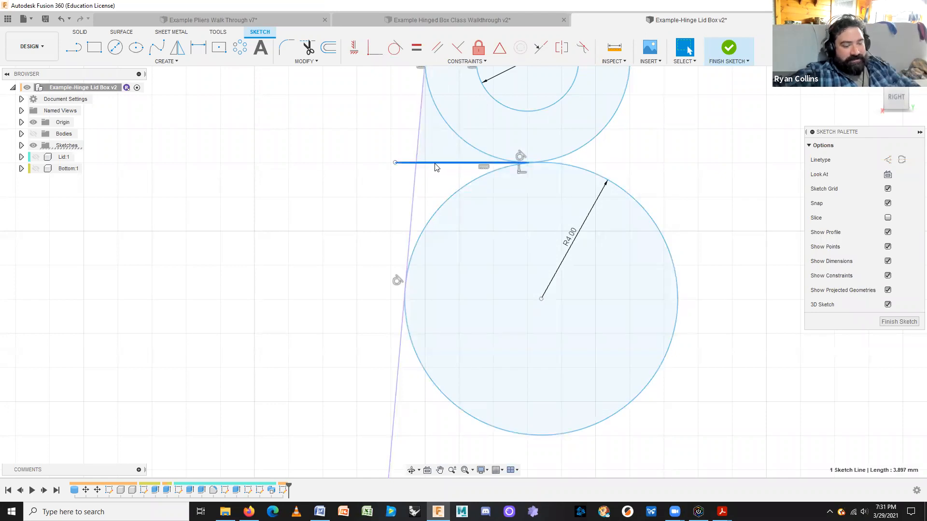
{"action": "key", "text": "Delete"}
{"action": "scroll", "coordinate": [488, 172], "scroll_direction": "up", "scroll_amount": 3}
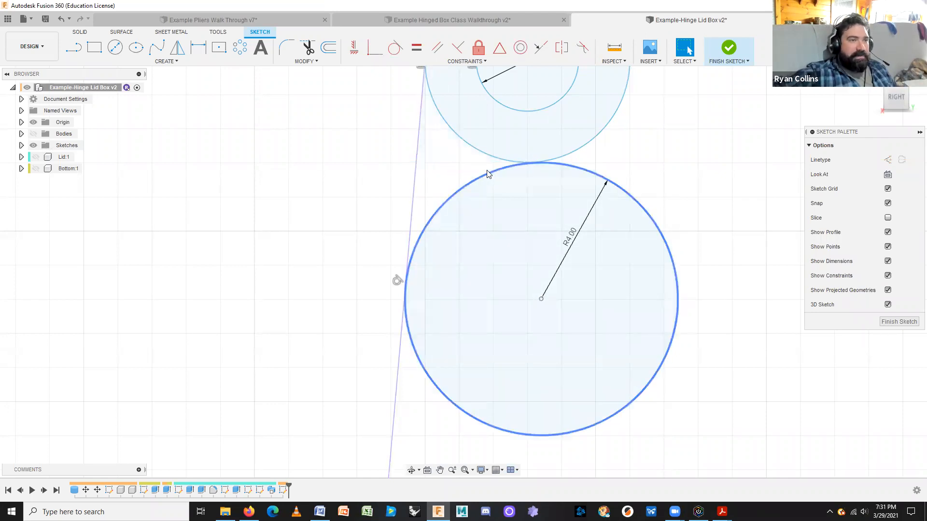
Examine where the 4 mm radius circle meets the outer hinge circle and the projected slanted edge.
{"action": "scroll", "coordinate": [413, 197], "scroll_direction": "up", "scroll_amount": 5}
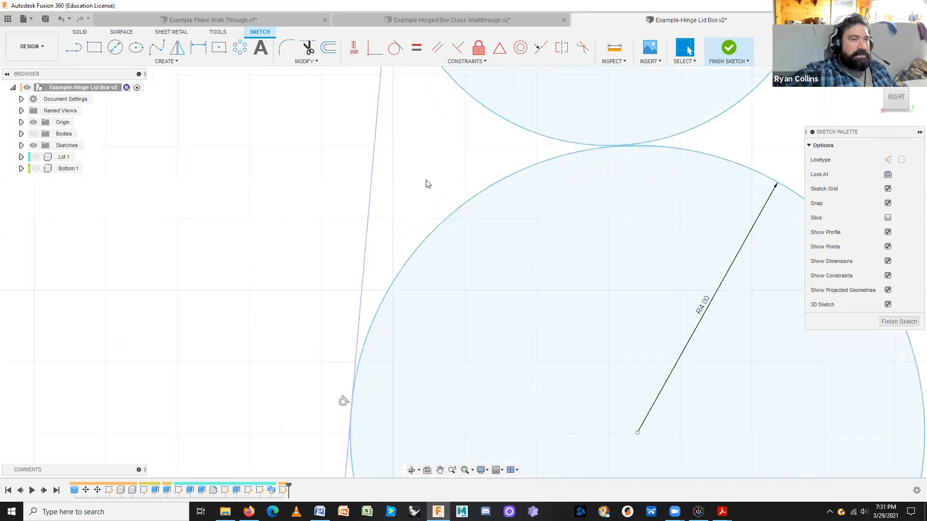
{"action": "scroll", "coordinate": [548, 125], "scroll_direction": "up", "scroll_amount": 3}
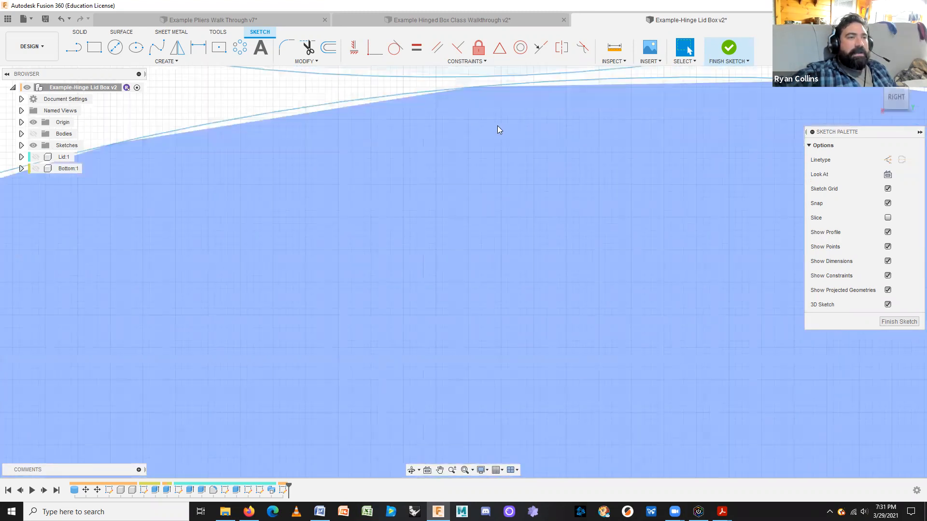
{"action": "middle_click_drag", "start_coordinate": [600, 86], "coordinate": [598, 274]}
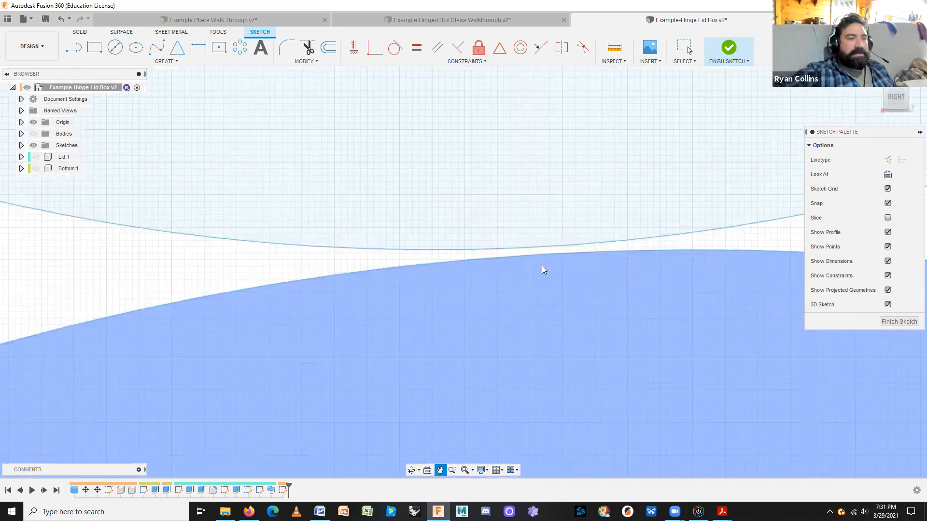
{"action": "scroll", "coordinate": [543, 268], "scroll_direction": "down", "scroll_amount": 8}
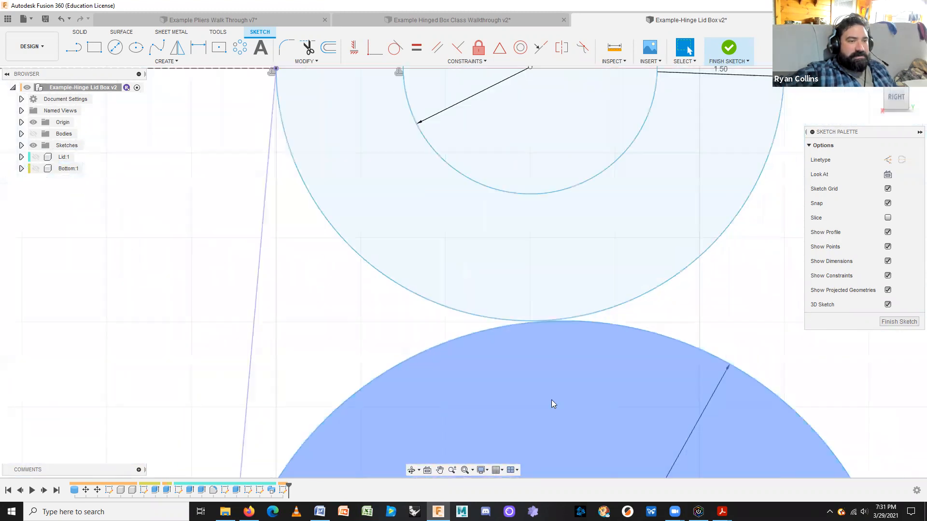
{"action": "middle_click_drag", "start_coordinate": [569, 263], "coordinate": [581, 181]}
{"action": "scroll", "coordinate": [581, 182], "scroll_direction": "up", "scroll_amount": 3}
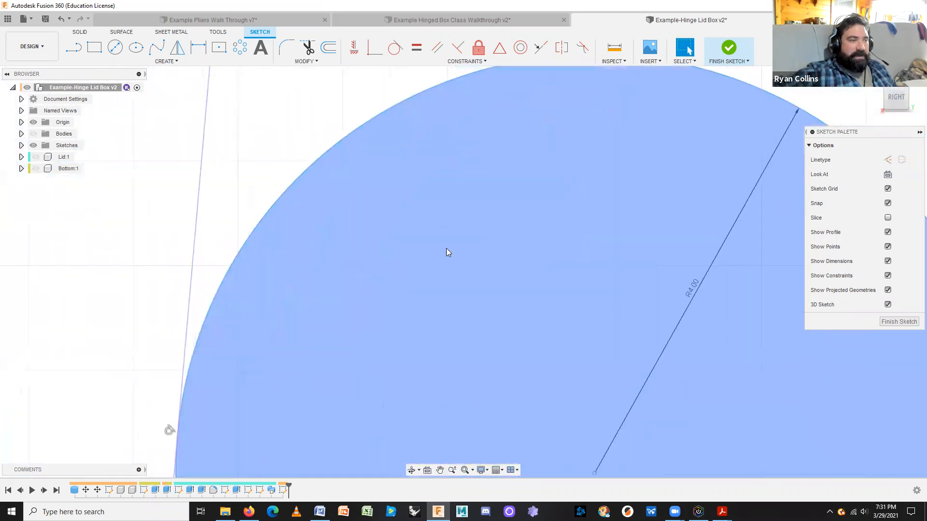
{"action": "scroll", "coordinate": [364, 298], "scroll_direction": "down", "scroll_amount": 3}
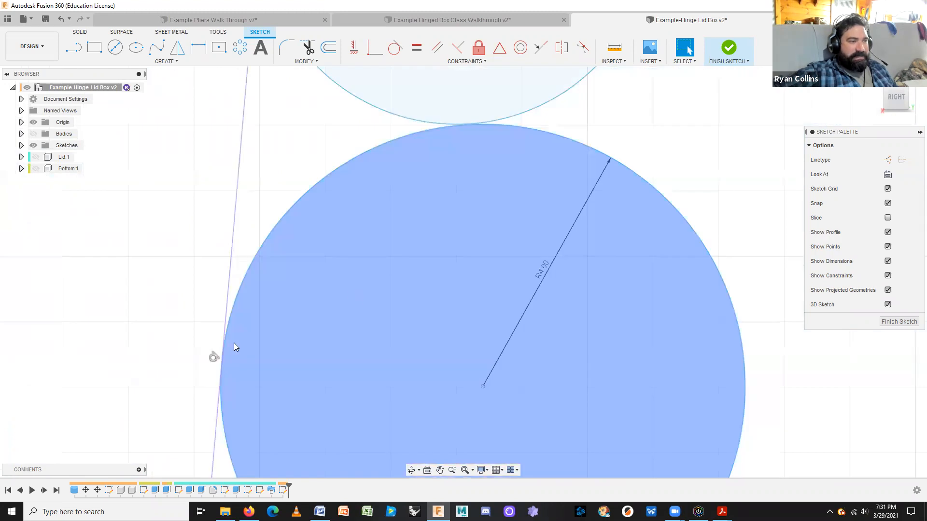
{"action": "scroll", "coordinate": [306, 145], "scroll_direction": "down", "scroll_amount": 7}
{"action": "middle_click_drag", "start_coordinate": [333, 151], "coordinate": [368, 341]}
{"action": "scroll", "coordinate": [333, 257], "scroll_direction": "up", "scroll_amount": 1}
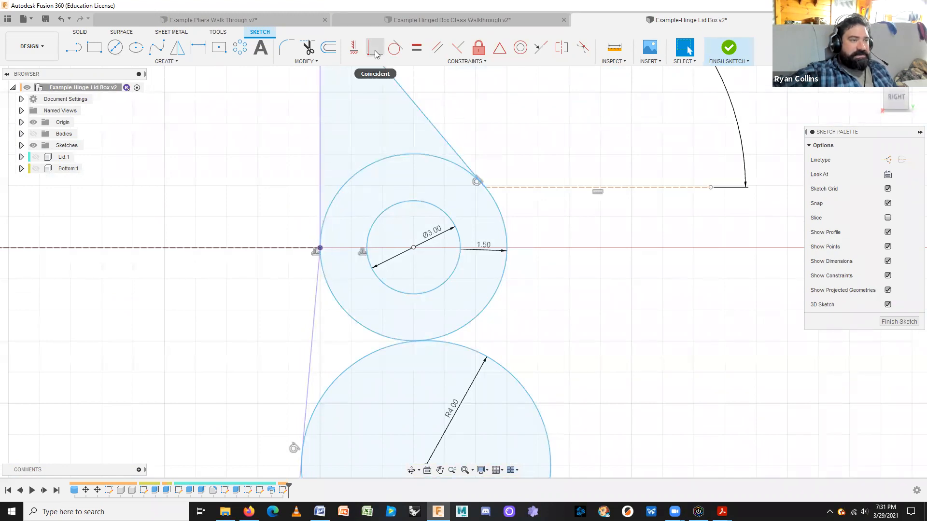
Try to apply a Coincident constraint between the 4 mm radius circle and the outer hinge circle.
{"action": "scroll", "coordinate": [420, 357], "scroll_direction": "up", "scroll_amount": 5}
{"action": "scroll", "coordinate": [401, 311], "scroll_direction": "up", "scroll_amount": 3}
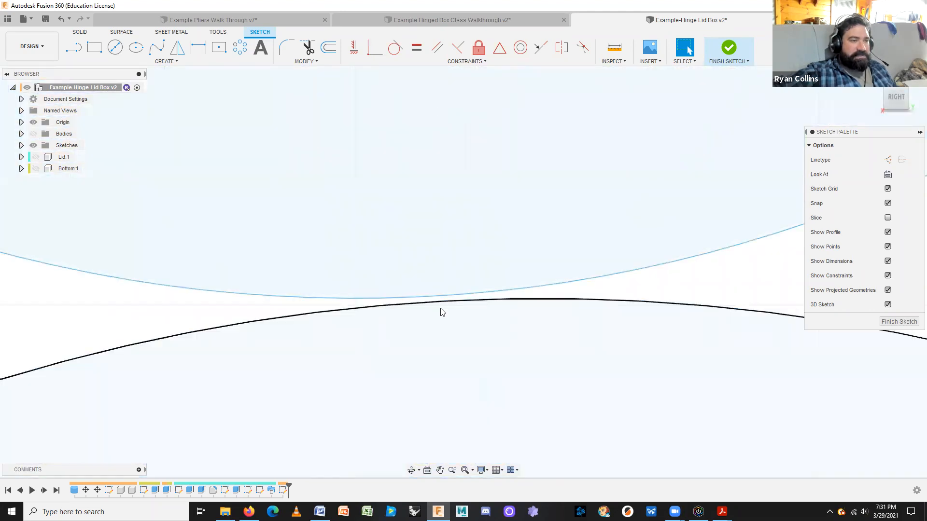
{"action": "left_click", "coordinate": [438, 298]}
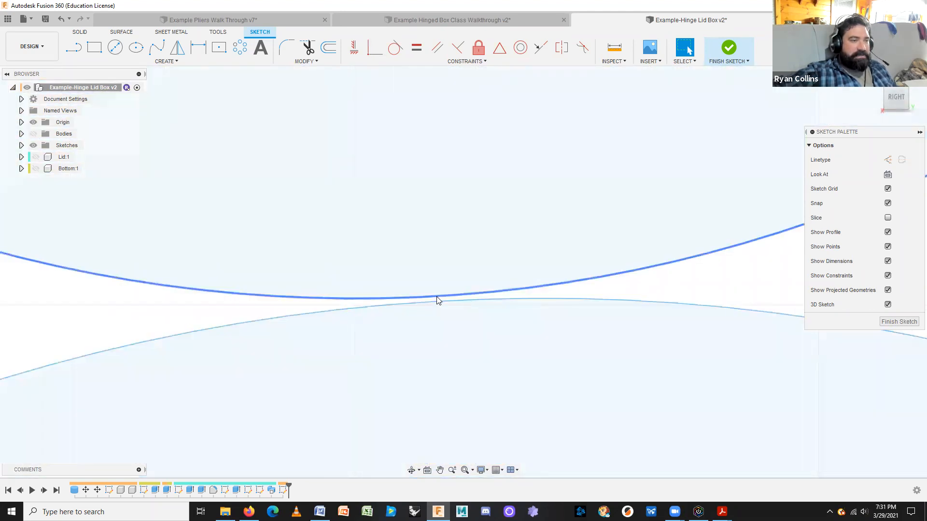
{"action": "left_click", "coordinate": [375, 47]}
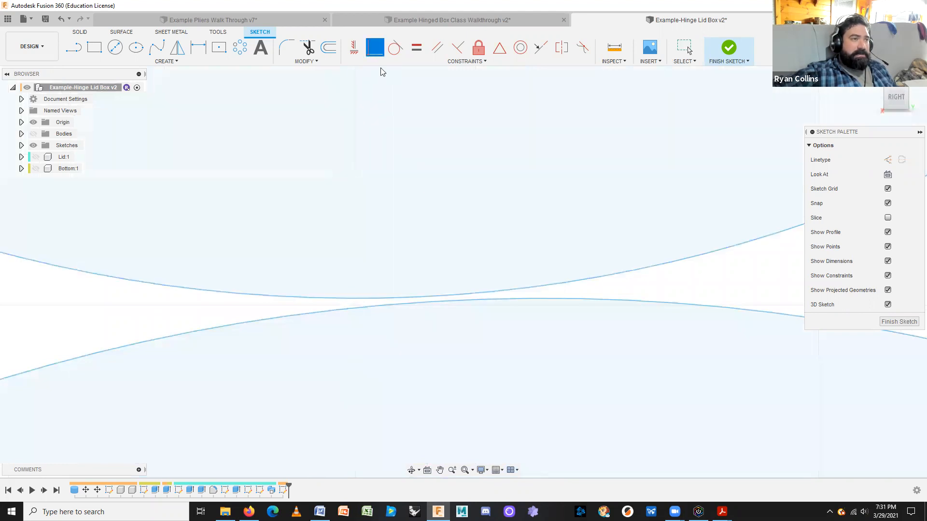
{"action": "left_click", "coordinate": [448, 304]}
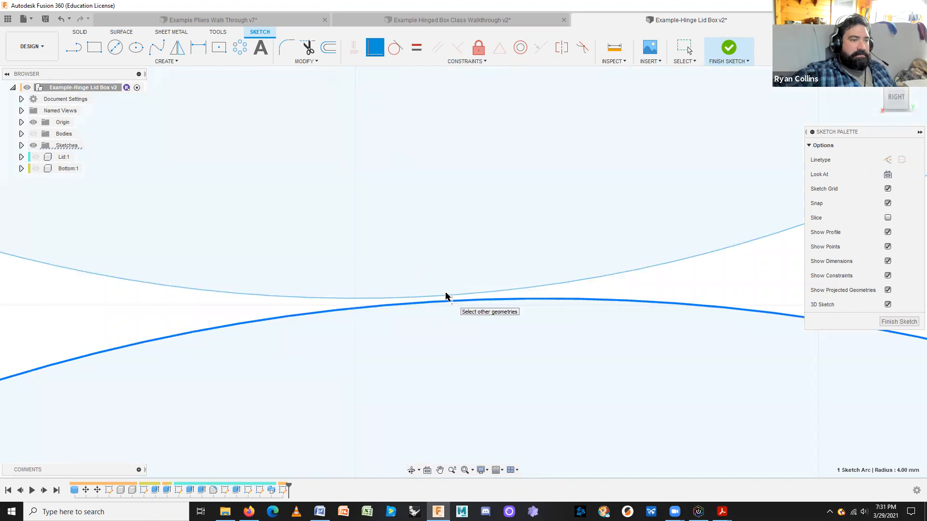
{"action": "left_click", "coordinate": [445, 296]}
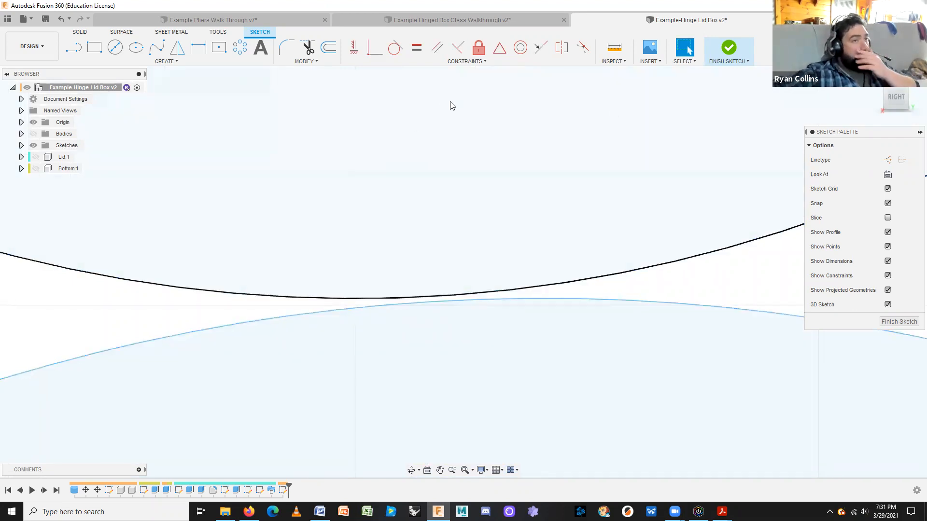
Delete the 4 mm radius circle below the hinge.
{"action": "scroll", "coordinate": [503, 261], "scroll_direction": "down", "scroll_amount": 10}
{"action": "mouse_move", "coordinate": [608, 342]}
{"action": "middle_mouse_down"}
{"action": "mouse_move", "coordinate": [643, 341]}
{"action": "mouse_move", "coordinate": [653, 233]}
{"action": "middle_mouse_up"}
{"action": "scroll", "coordinate": [483, 209], "scroll_direction": "up", "scroll_amount": 5}
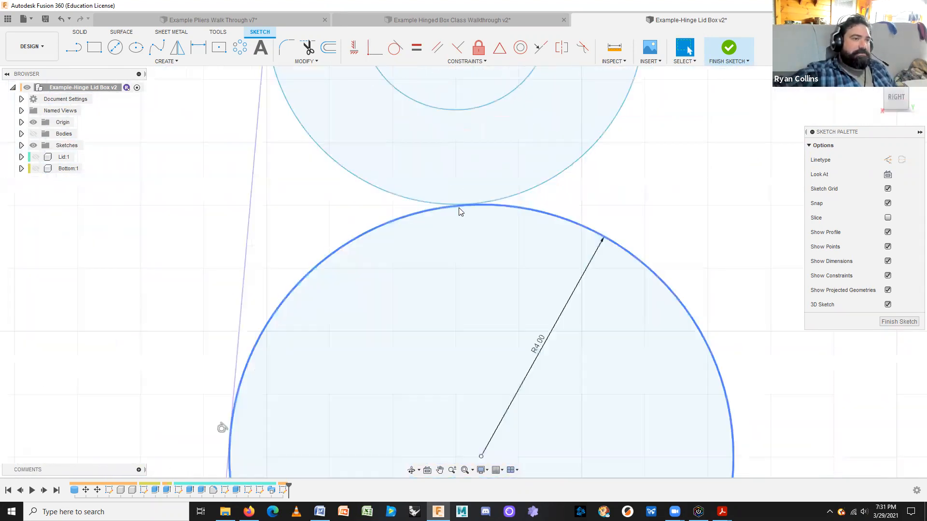
{"action": "left_click", "coordinate": [594, 218]}
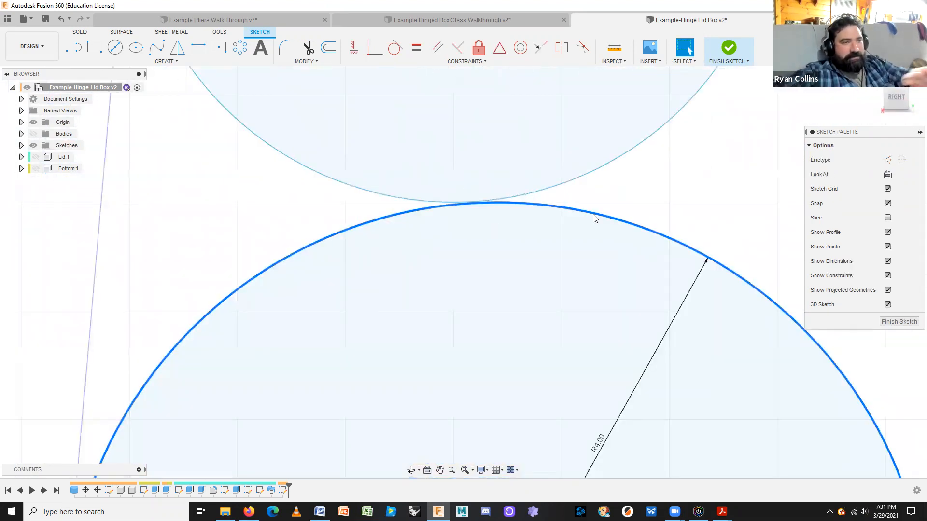
{"action": "key", "text": "Delete"}
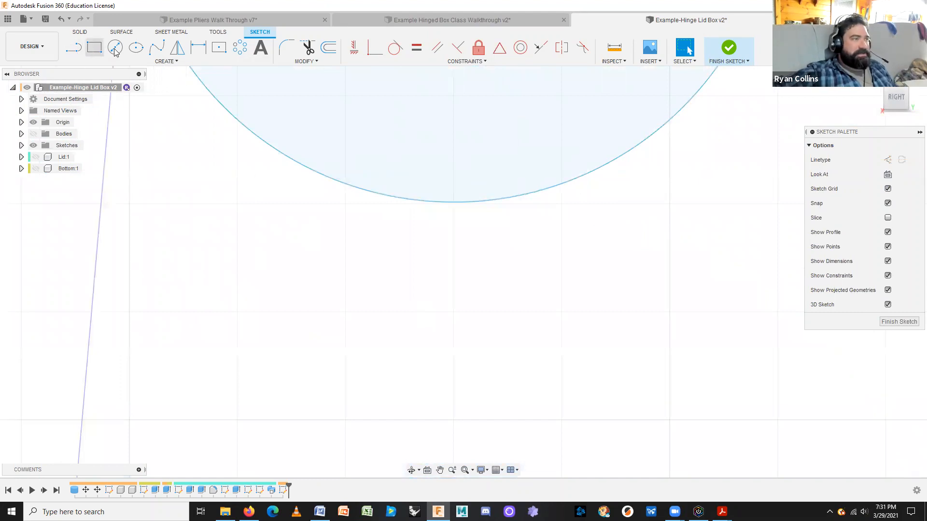
Draw a three-point circle about 7.5 mm in diameter from the outer hinge circle's lowest point through the projected slanted edge, tangent to the hinge circle.
{"action": "left_click", "coordinate": [138, 62]}
{"action": "mouse_move", "coordinate": [105, 94]}
{"action": "left_click", "coordinate": [186, 115]}
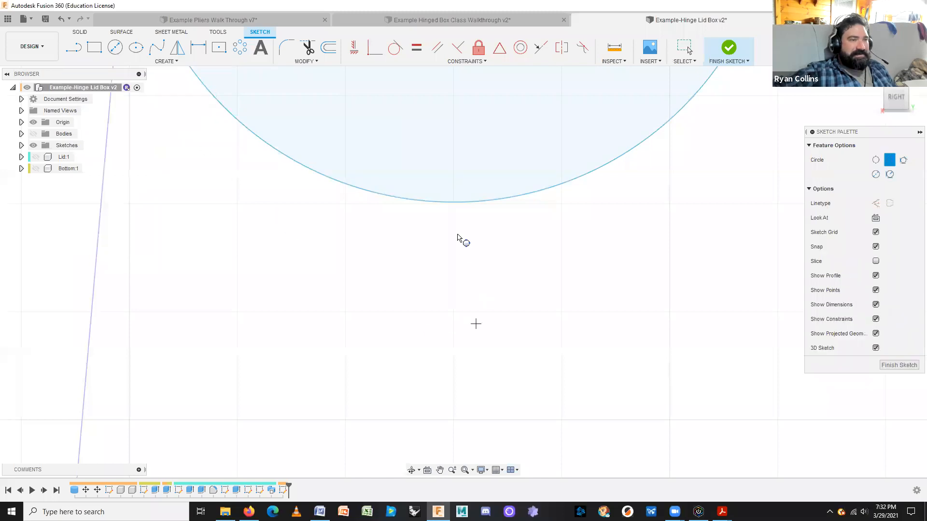
{"action": "left_click", "coordinate": [455, 202]}
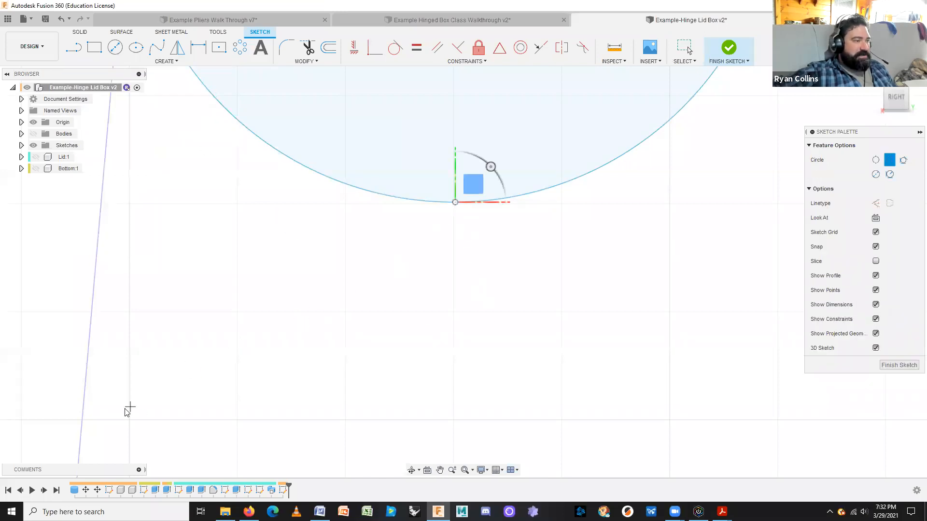
{"action": "scroll", "coordinate": [127, 412], "scroll_direction": "down", "scroll_amount": 3}
{"action": "scroll", "coordinate": [242, 262], "scroll_direction": "up", "scroll_amount": 3}
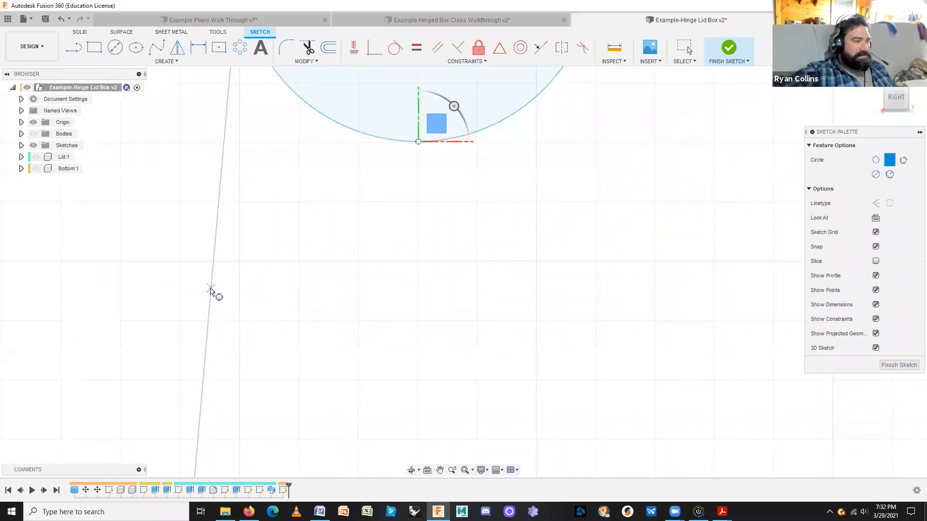
{"action": "left_click", "coordinate": [211, 289]}
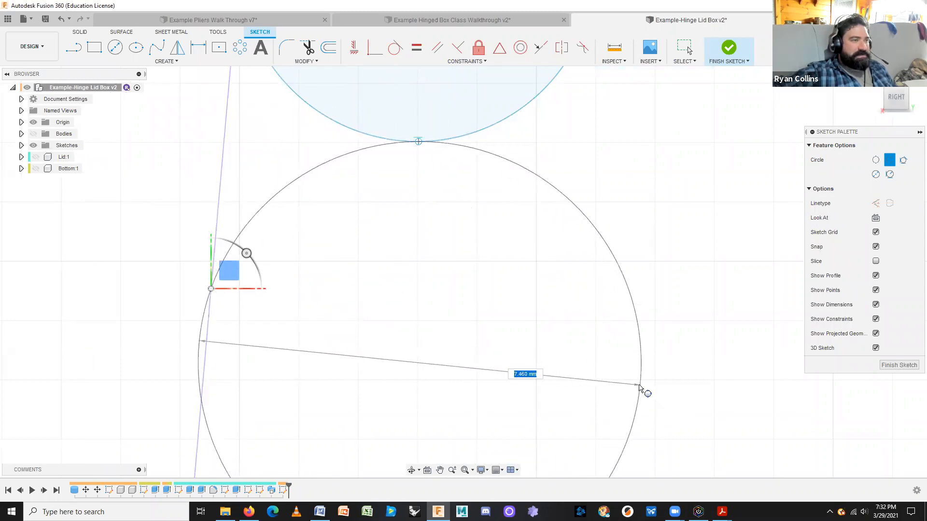
{"action": "left_click", "coordinate": [640, 388]}
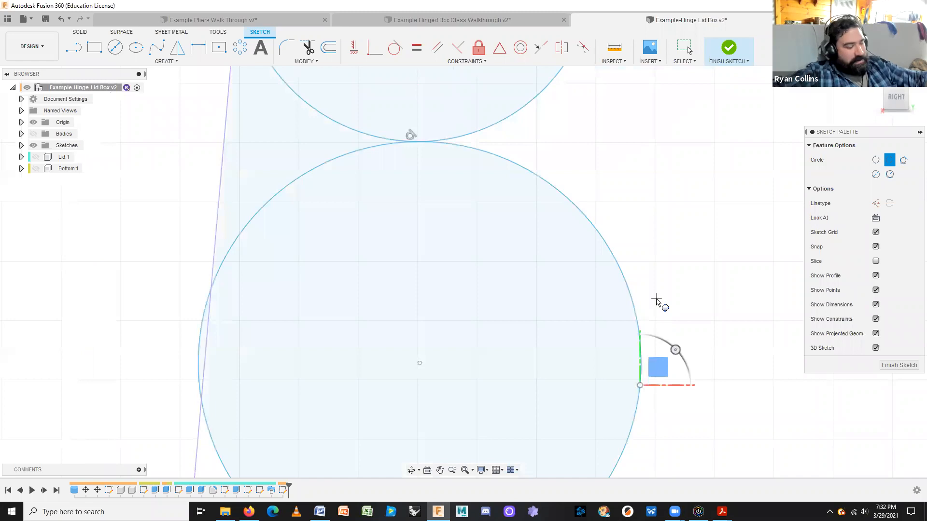
{"action": "key", "text": "Escape"}
Trim the new circle down to the arc running from the outer hinge circle's lowest point to its first crossing with the projected slanted edge.
{"action": "left_click", "coordinate": [307, 46]}
{"action": "left_click", "coordinate": [523, 175]}
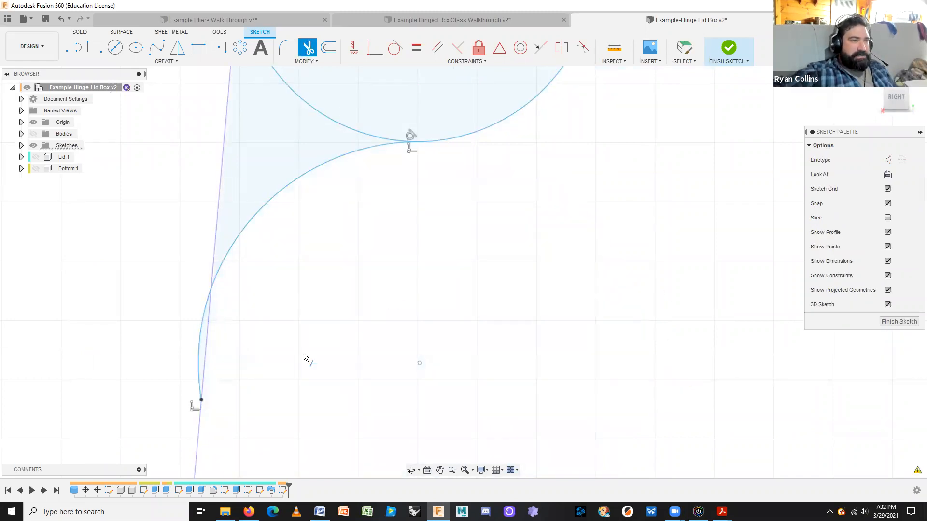
{"action": "left_click", "coordinate": [200, 343]}
{"action": "scroll", "coordinate": [318, 270], "scroll_direction": "down", "scroll_amount": 3}
{"action": "mouse_move", "coordinate": [318, 271]}
{"action": "middle_mouse_down"}
{"action": "mouse_move", "coordinate": [375, 381]}
{"action": "mouse_move", "coordinate": [389, 387]}
{"action": "middle_mouse_up"}
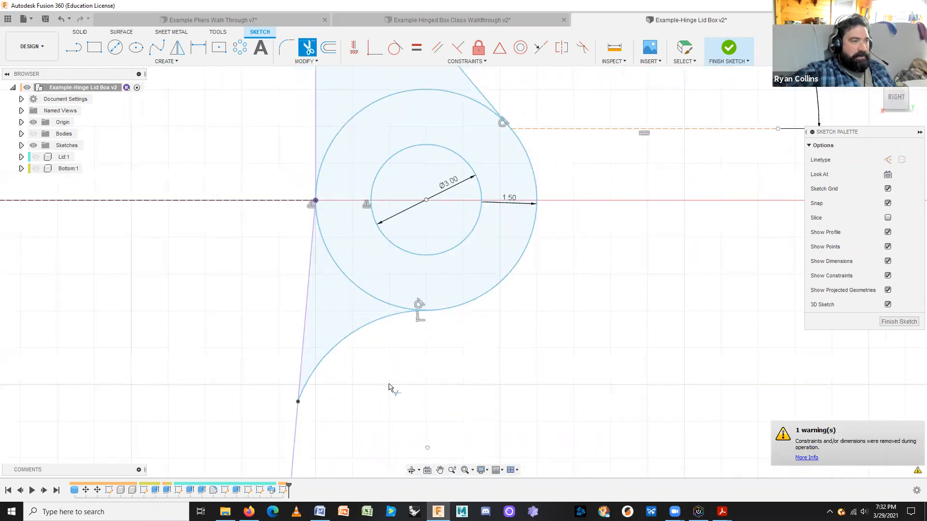
{"action": "scroll", "coordinate": [402, 388], "scroll_direction": "up", "scroll_amount": 2}
{"action": "scroll", "coordinate": [513, 386], "scroll_direction": "down", "scroll_amount": 2}
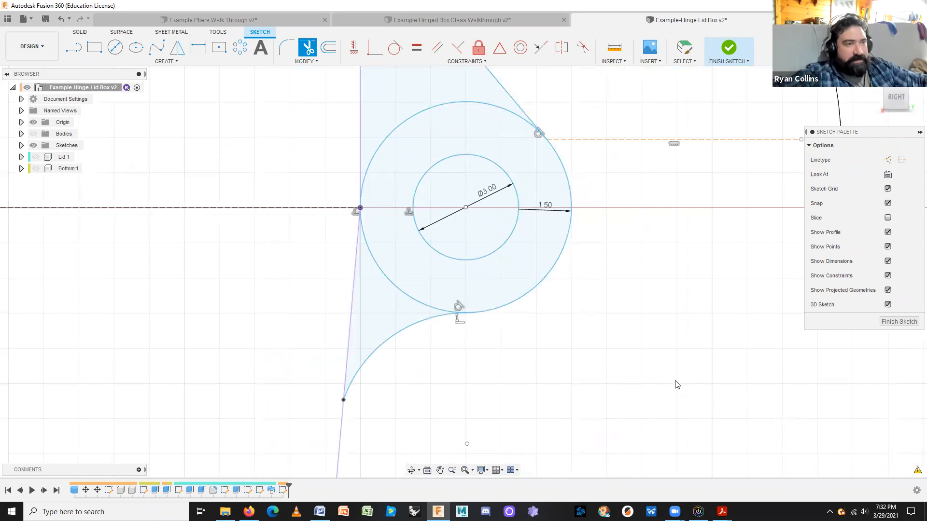
{"action": "key", "text": "Escape"}
{"action": "scroll", "coordinate": [623, 357], "scroll_direction": "down", "scroll_amount": 2}
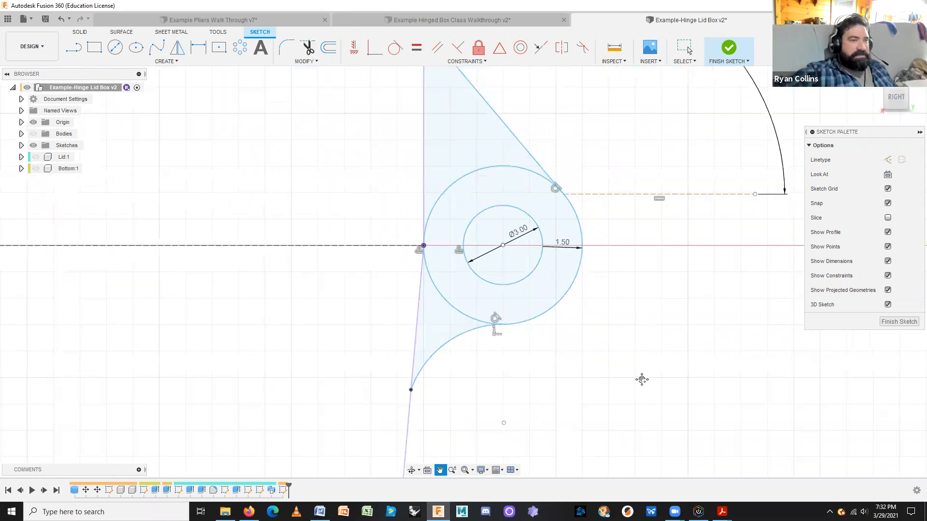
{"action": "scroll", "coordinate": [641, 386], "scroll_direction": "down", "scroll_amount": 1}
{"action": "middle_click_drag", "start_coordinate": [642, 396], "coordinate": [610, 328]}
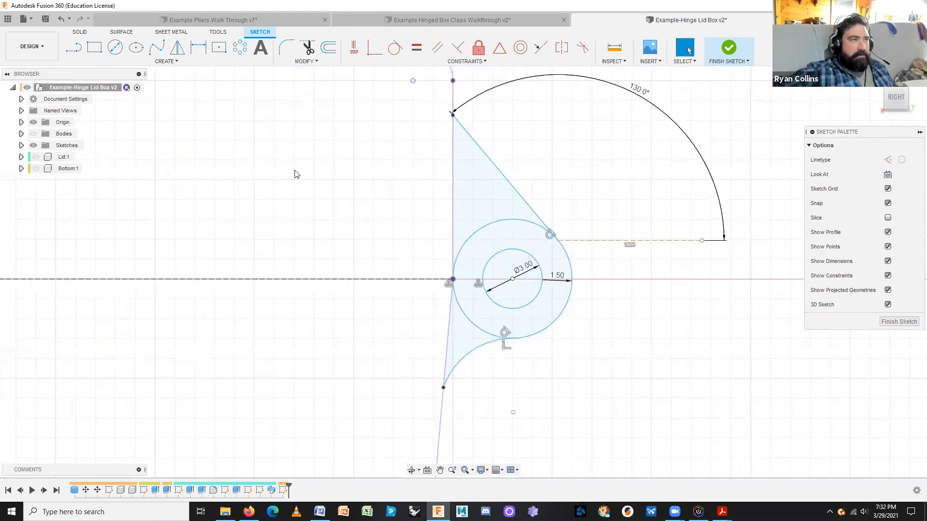
View the hinge in the Example Pliers Walk Through document and return to the Example-Hinge Lid Box document.
{"action": "left_click", "coordinate": [197, 19]}
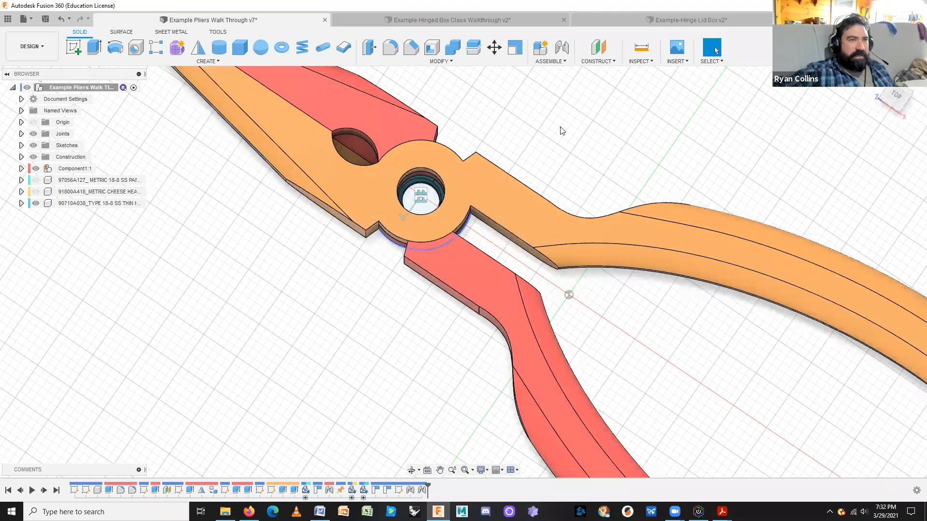
{"action": "left_click", "coordinate": [652, 19]}
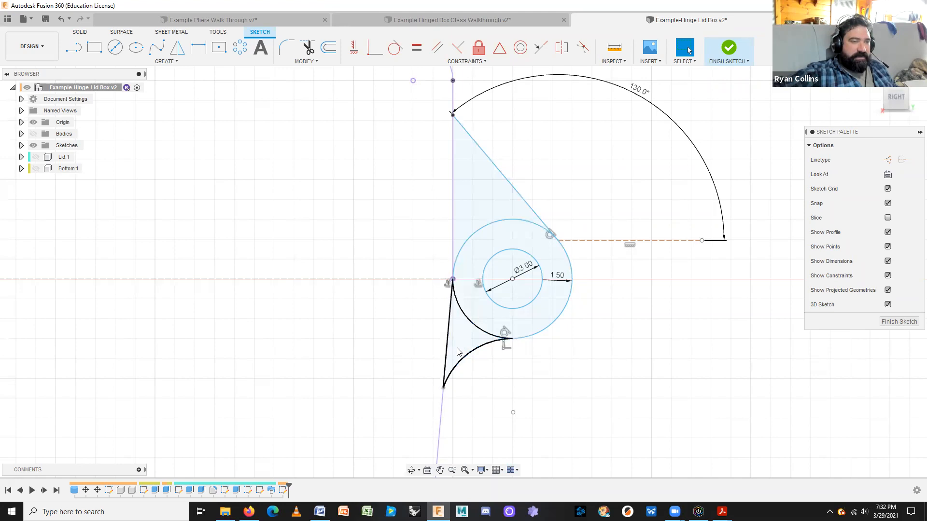
Finish the hinge profile sketch and show the Bottom and Lid components again.
{"action": "left_click", "coordinate": [735, 49]}
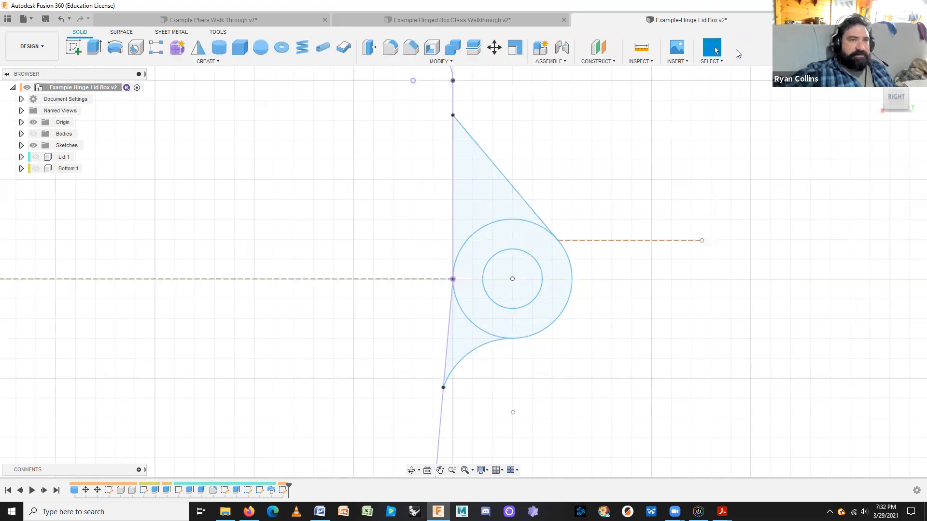
{"action": "scroll", "coordinate": [662, 335], "scroll_direction": "down", "scroll_amount": 3}
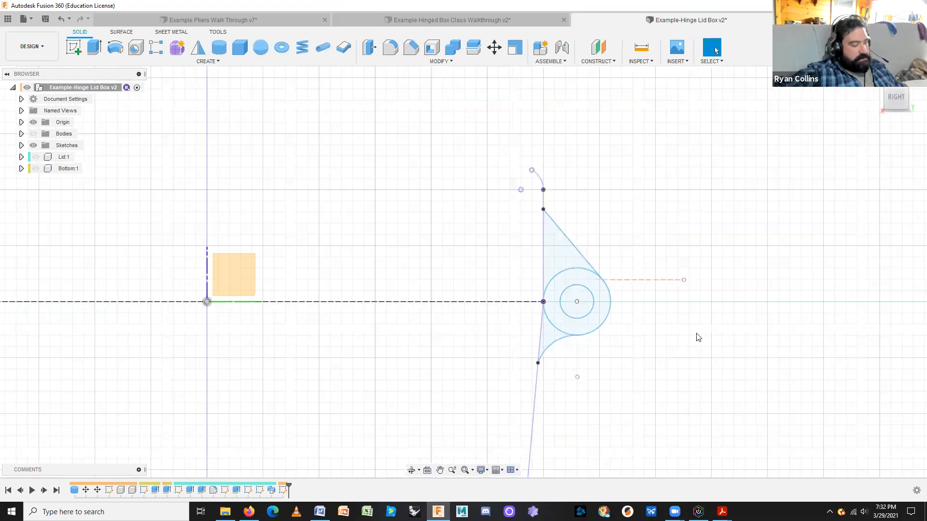
{"action": "mouse_move", "coordinate": [695, 312]}
{"action": "middle_mouse_down", "text": "shift"}
{"action": "mouse_move", "coordinate": [499, 344]}
{"action": "mouse_move", "coordinate": [492, 328]}
{"action": "middle_mouse_up", "text": "shift"}
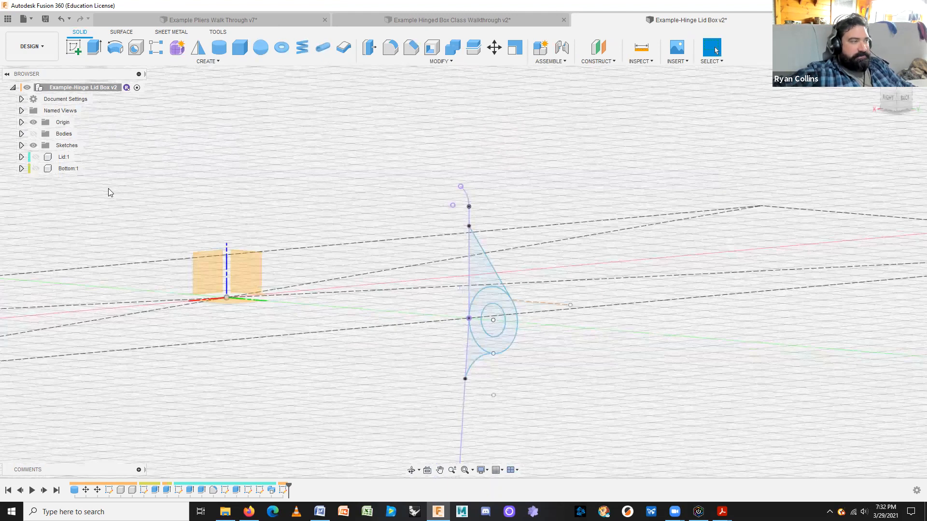
{"action": "left_click", "coordinate": [35, 168]}
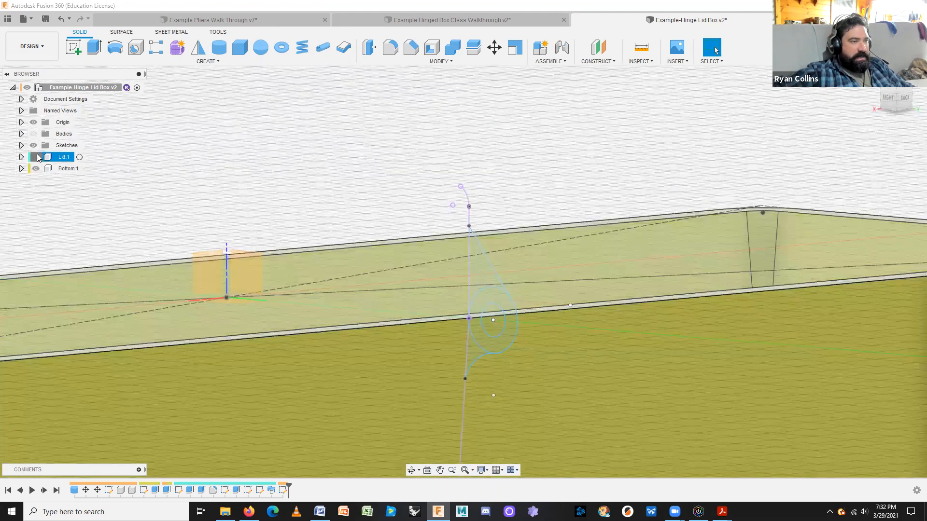
{"action": "left_click", "coordinate": [35, 157]}
{"action": "mouse_move", "coordinate": [497, 337]}
{"action": "middle_mouse_down", "text": "shift"}
{"action": "mouse_move", "coordinate": [549, 337]}
{"action": "mouse_move", "coordinate": [542, 346]}
{"action": "mouse_move", "coordinate": [577, 374]}
{"action": "mouse_move", "coordinate": [517, 333]}
{"action": "middle_mouse_up", "text": "shift"}
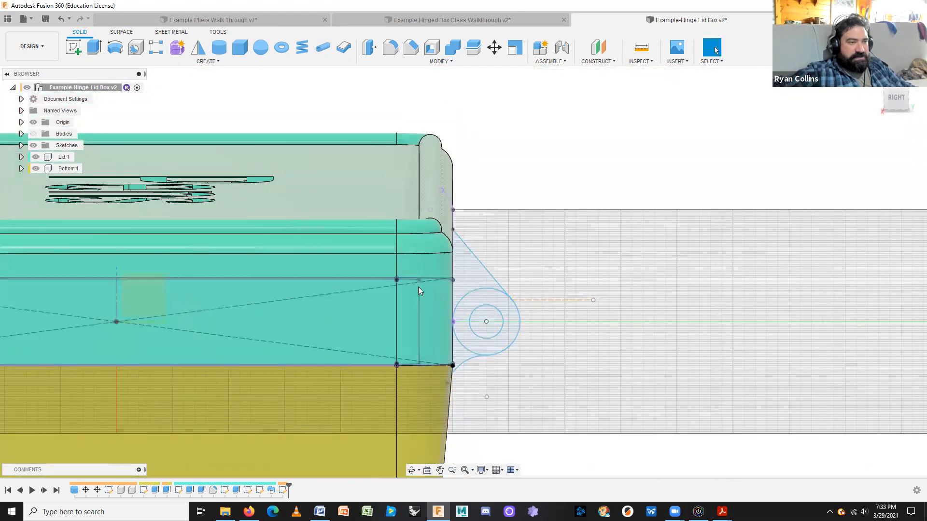
{"action": "mouse_move", "coordinate": [683, 370]}
{"action": "middle_mouse_down", "text": "shift"}
{"action": "mouse_move", "coordinate": [674, 366]}
{"action": "mouse_move", "coordinate": [689, 366]}
{"action": "mouse_move", "coordinate": [682, 368]}
{"action": "middle_mouse_up", "text": "shift"}
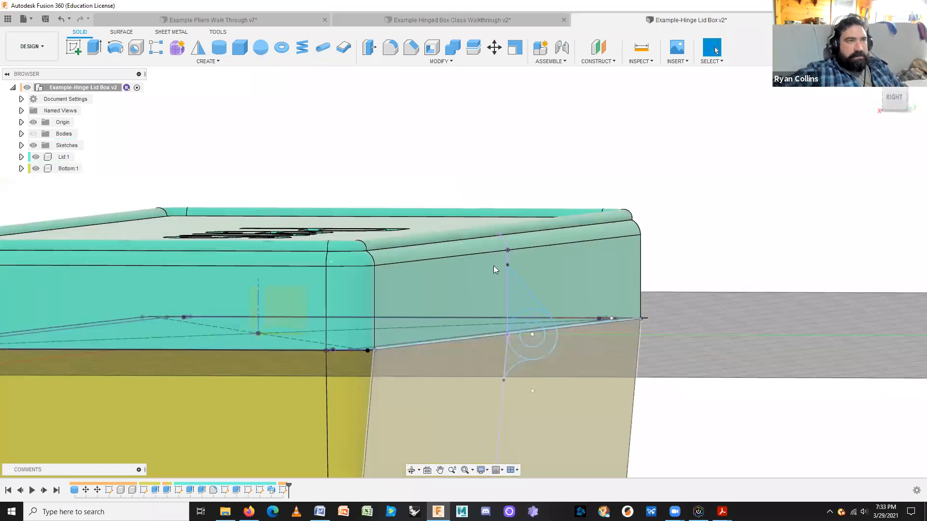
View the hinge knuckles in the Example Hinged Box Class Walkthrough document from an angle and return to the Example-Hinge Lid Box document.
{"action": "left_click", "coordinate": [502, 20]}
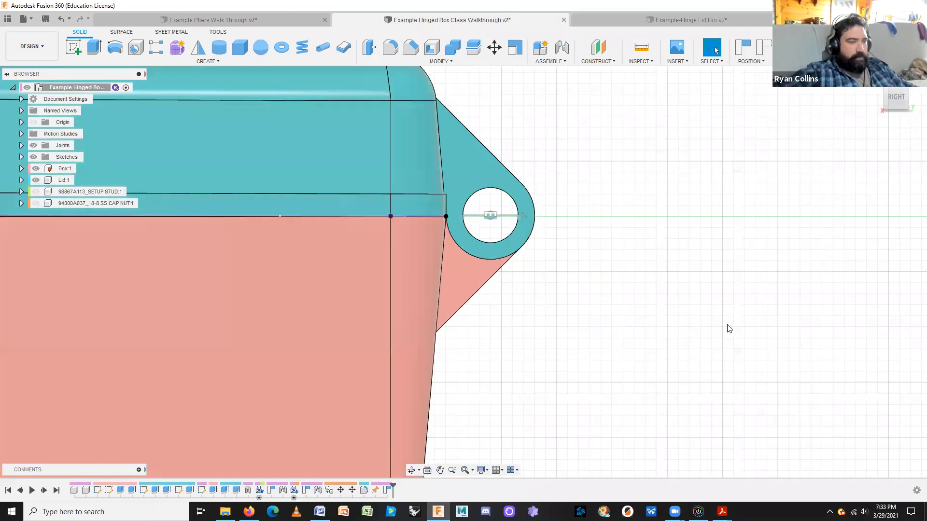
{"action": "middle_click_drag", "start_coordinate": [714, 327], "coordinate": [782, 381], "text": "shift"}
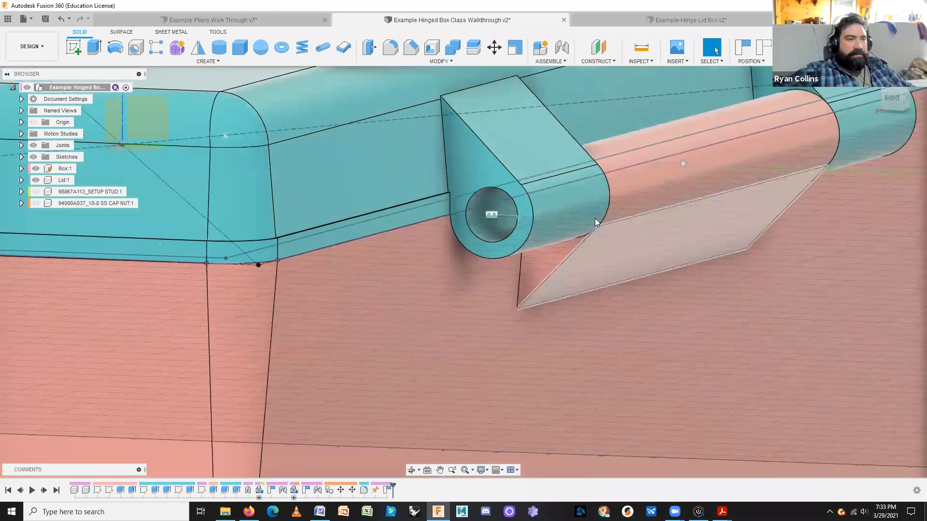
{"action": "left_click", "coordinate": [629, 20]}
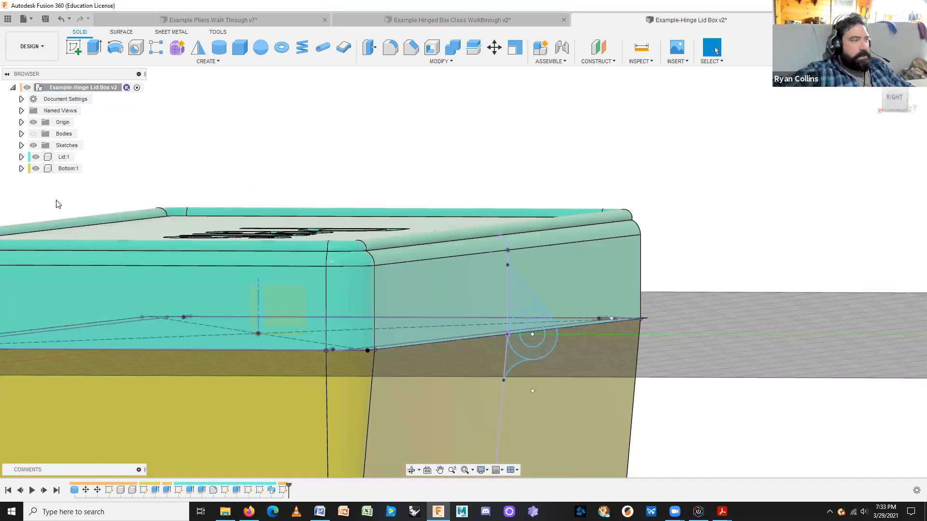
Hide the Bottom component and select the hinge ring and upper triangular region as Extrude profiles, with the Lid component activated.
{"action": "left_click", "coordinate": [38, 172]}
{"action": "left_click", "coordinate": [37, 170]}
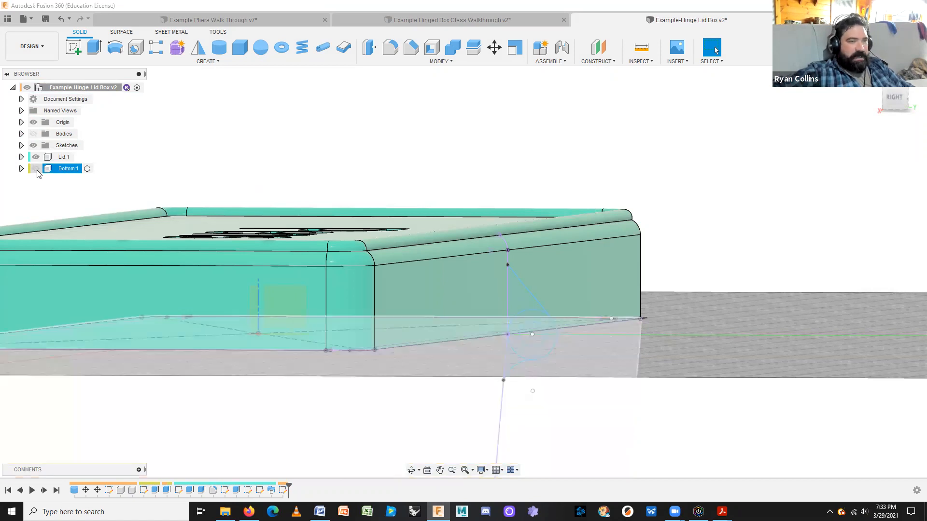
{"action": "mouse_move", "coordinate": [682, 399]}
{"action": "middle_mouse_down", "text": "shift"}
{"action": "mouse_move", "coordinate": [697, 395]}
{"action": "mouse_move", "coordinate": [679, 400]}
{"action": "middle_mouse_up", "text": "shift"}
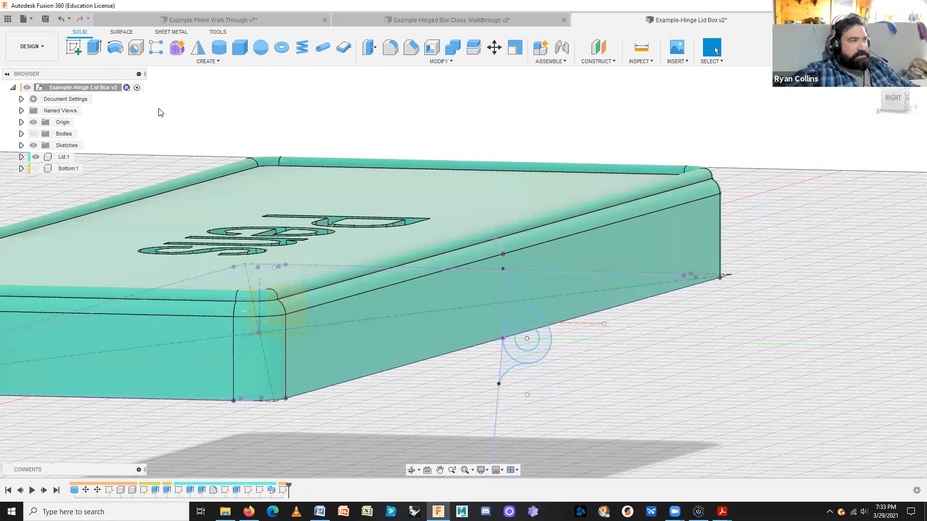
{"action": "key", "text": "e"}
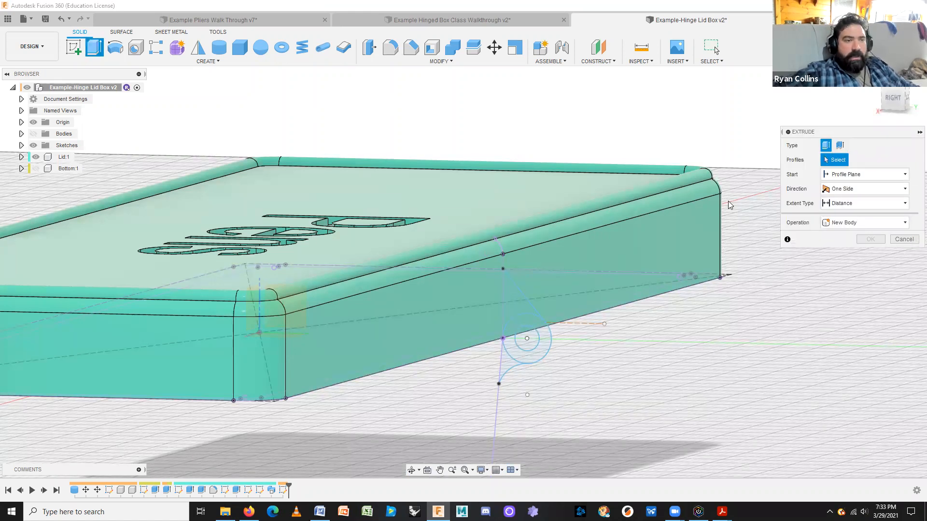
{"action": "left_click", "coordinate": [546, 331]}
{"action": "scroll", "coordinate": [531, 338], "scroll_direction": "up", "scroll_amount": 4}
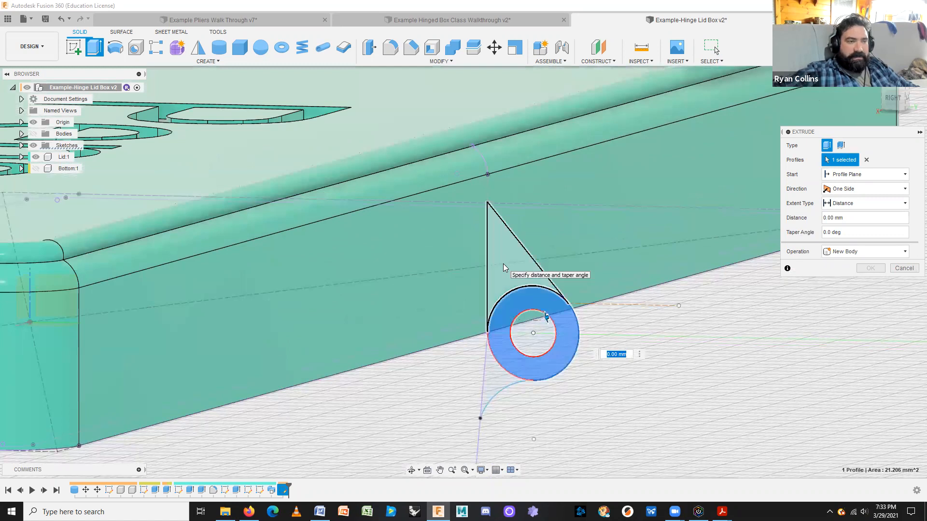
{"action": "left_click", "coordinate": [503, 264]}
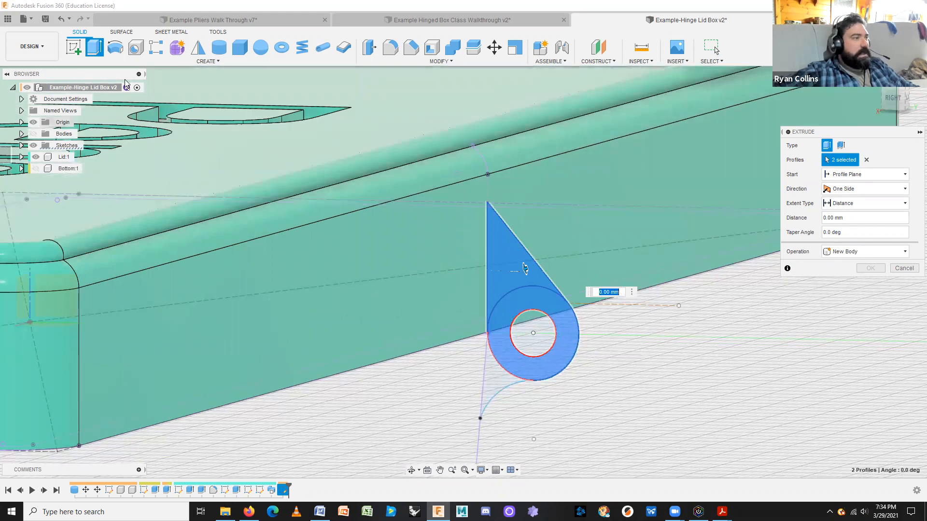
{"action": "left_click", "coordinate": [80, 158]}
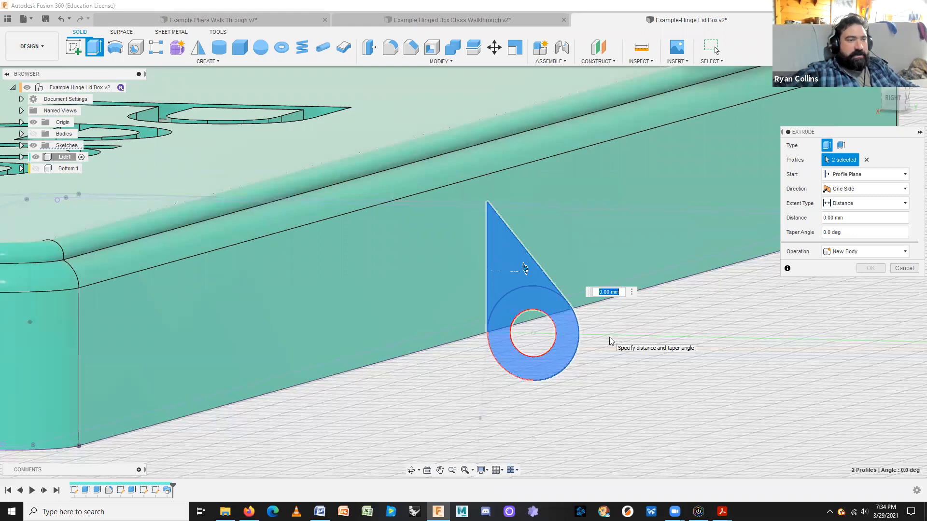
Extrude the ring and triangle profiles symmetrically by 20 mm per side, joined to the lid.
{"action": "middle_click_drag", "start_coordinate": [601, 378], "coordinate": [621, 428], "text": "shift"}
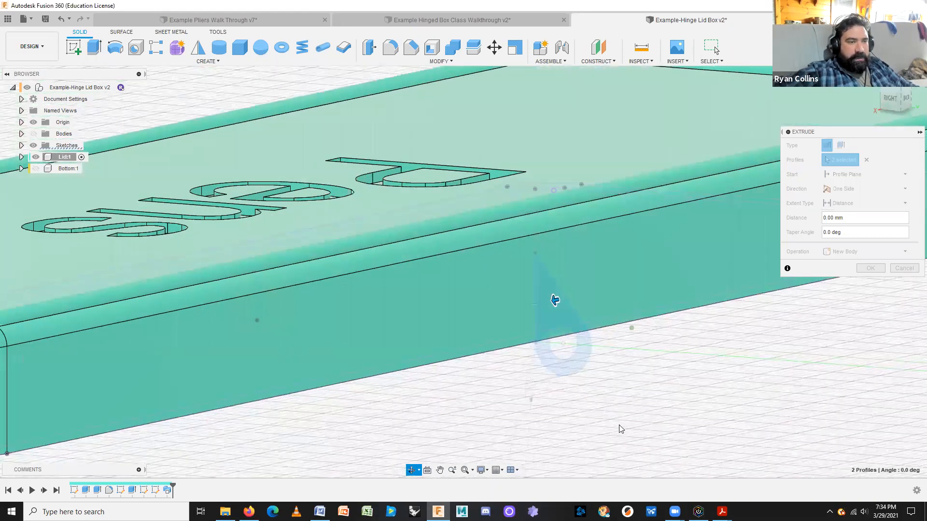
{"action": "left_click_drag", "start_coordinate": [554, 300], "coordinate": [460, 319]}
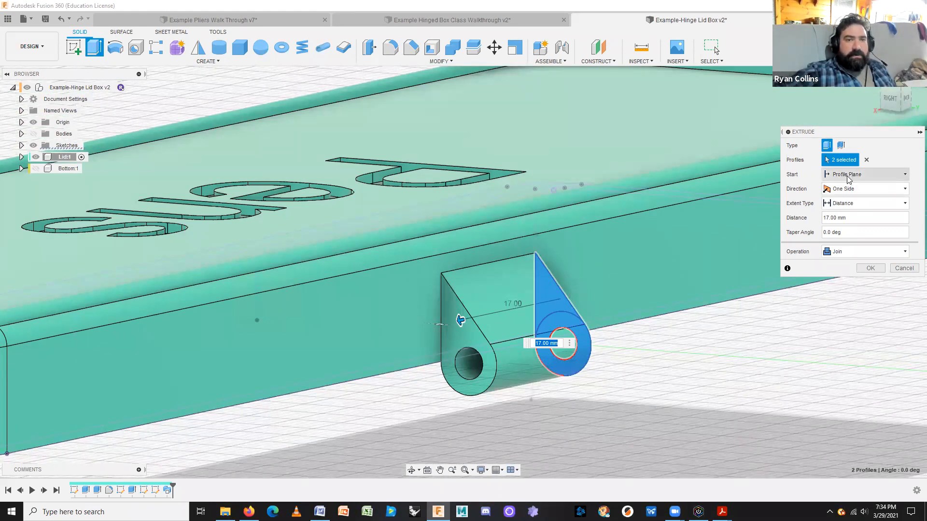
{"action": "left_click", "coordinate": [848, 190]}
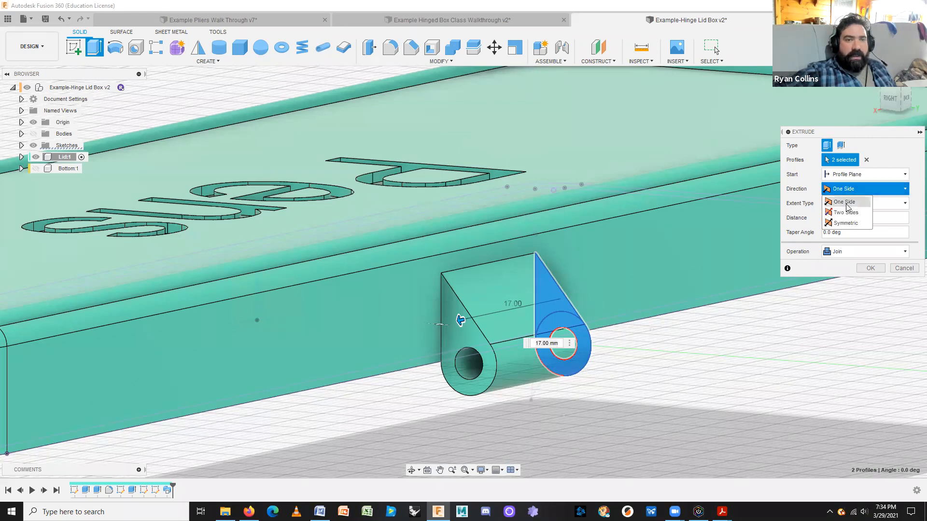
{"action": "left_click", "coordinate": [846, 224]}
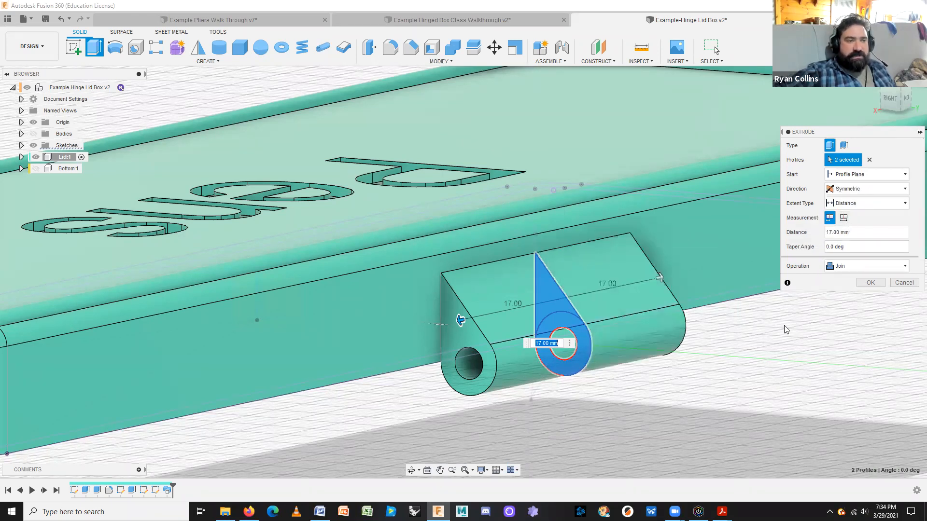
{"action": "left_click_drag", "start_coordinate": [460, 321], "coordinate": [416, 323]}
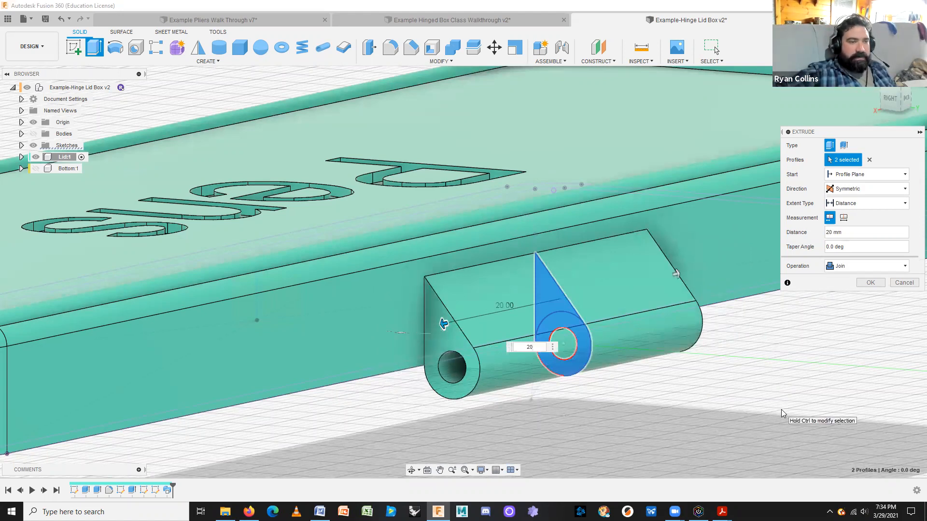
{"action": "scroll", "coordinate": [781, 409], "scroll_direction": "down", "scroll_amount": 3}
{"action": "scroll", "coordinate": [773, 408], "scroll_direction": "up", "scroll_amount": 3}
{"action": "mouse_move", "coordinate": [772, 409]}
{"action": "middle_mouse_down"}
{"action": "mouse_move", "coordinate": [758, 398]}
{"action": "mouse_move", "coordinate": [697, 399]}
{"action": "mouse_move", "coordinate": [765, 397]}
{"action": "middle_mouse_up"}
{"action": "scroll", "coordinate": [758, 400], "scroll_direction": "down", "scroll_amount": 4}
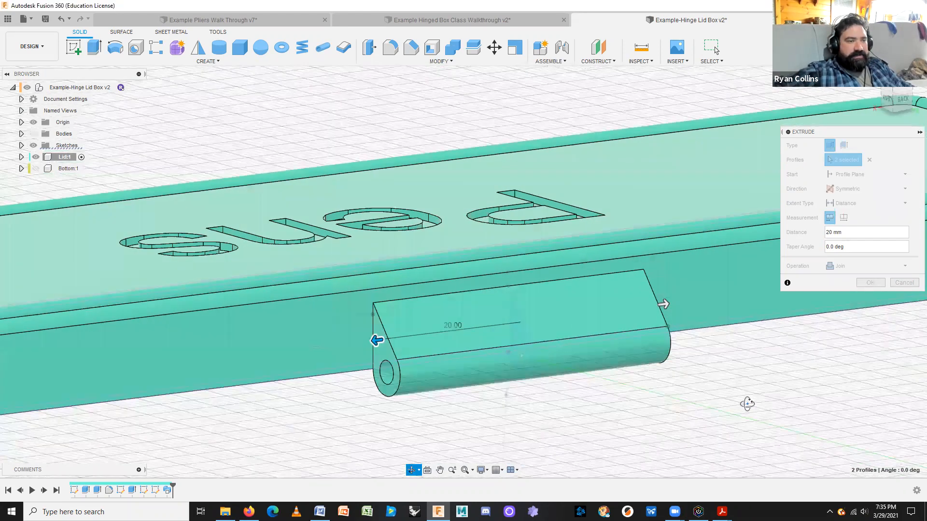
{"action": "scroll", "coordinate": [748, 404], "scroll_direction": "up", "scroll_amount": 4}
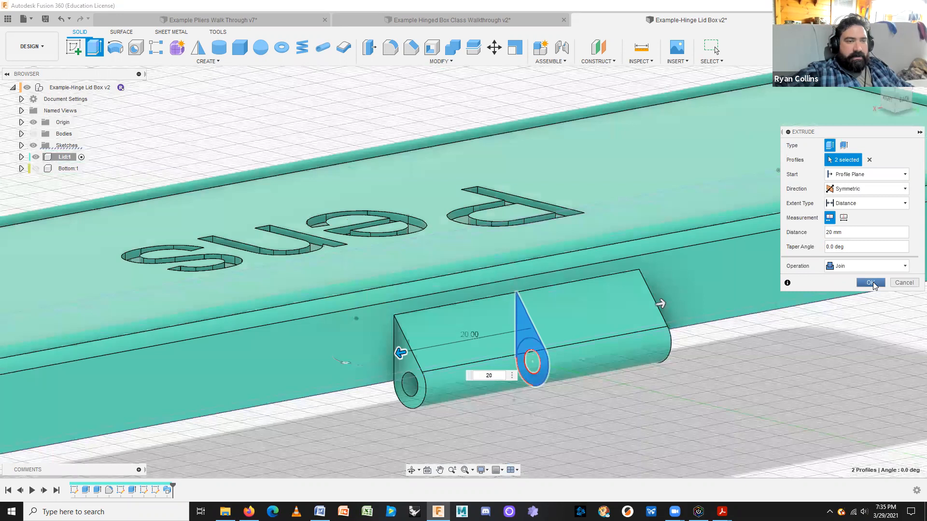
{"action": "left_click", "coordinate": [872, 284]}
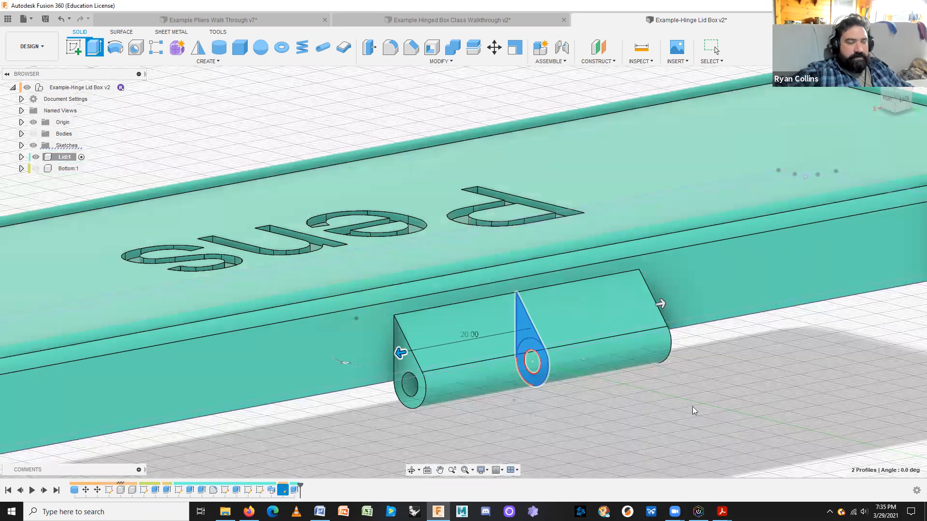
Show the Bottom component and the hinge profile sketch, Sketch3, again.
{"action": "middle_click_drag", "start_coordinate": [601, 382], "coordinate": [506, 372], "text": "shift"}
{"action": "left_click", "coordinate": [36, 168]}
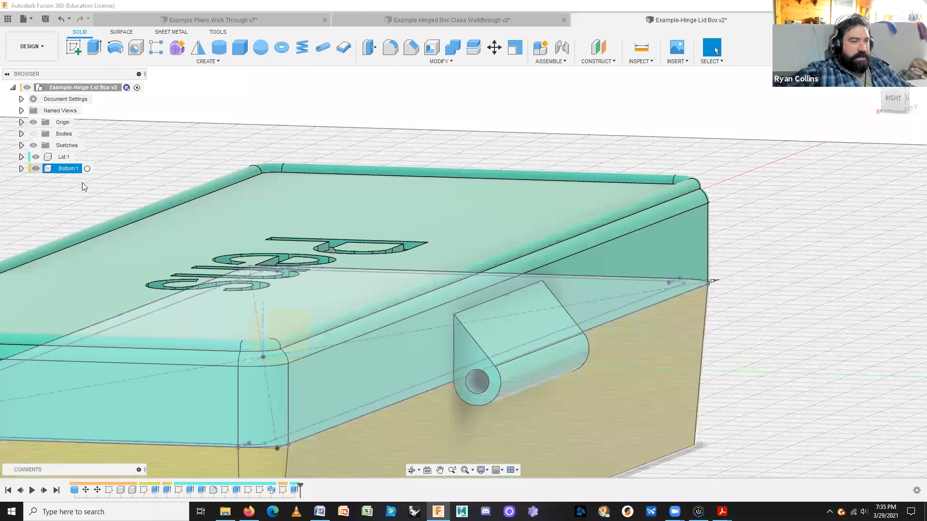
{"action": "scroll", "coordinate": [677, 365], "scroll_direction": "down", "scroll_amount": 3}
{"action": "middle_click_drag", "start_coordinate": [757, 368], "coordinate": [728, 360]}
{"action": "scroll", "coordinate": [209, 242], "scroll_direction": "up", "scroll_amount": 3}
{"action": "left_click", "coordinate": [22, 145]}
{"action": "left_click", "coordinate": [42, 168]}
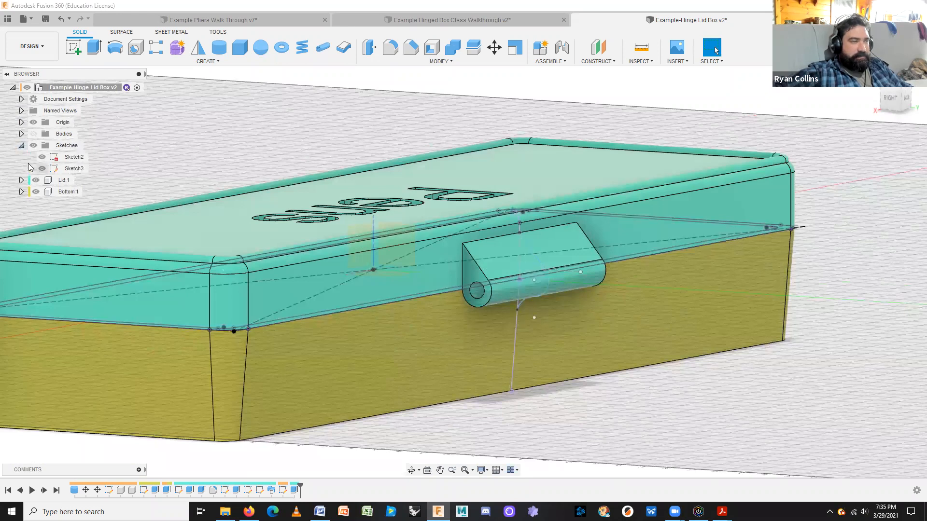
{"action": "left_click", "coordinate": [22, 146]}
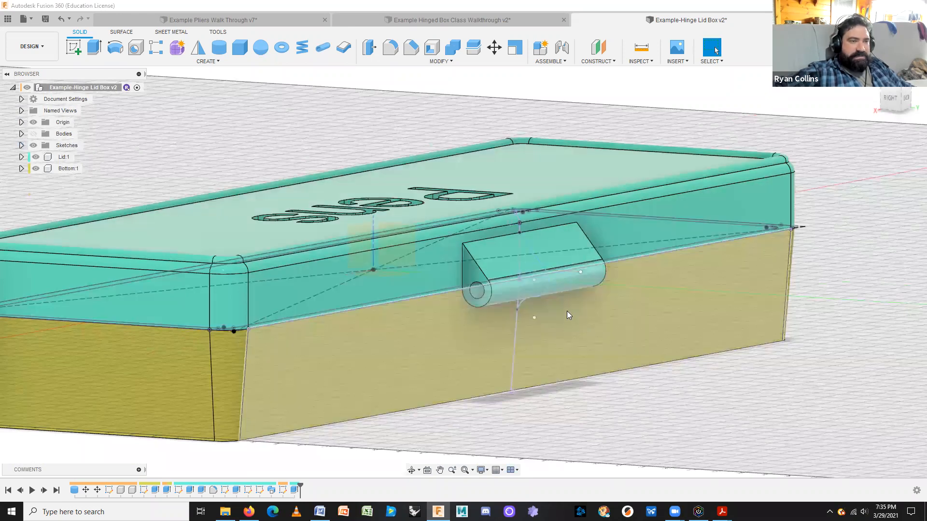
Check the hinge hole and knuckles in the Example Hinged Box Class Walkthrough document, and return to the Example-Hinge Lid Box document.
{"action": "left_click", "coordinate": [488, 20]}
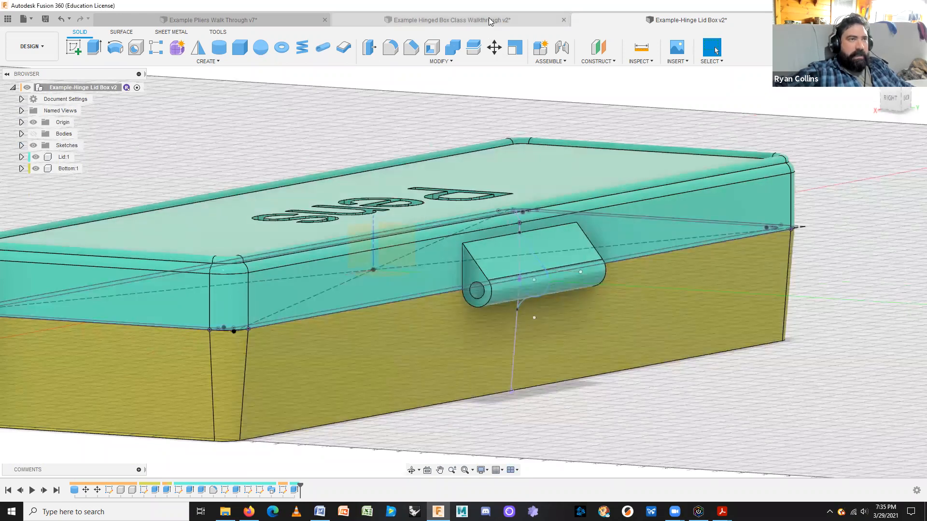
{"action": "scroll", "coordinate": [567, 253], "scroll_direction": "up", "scroll_amount": 5}
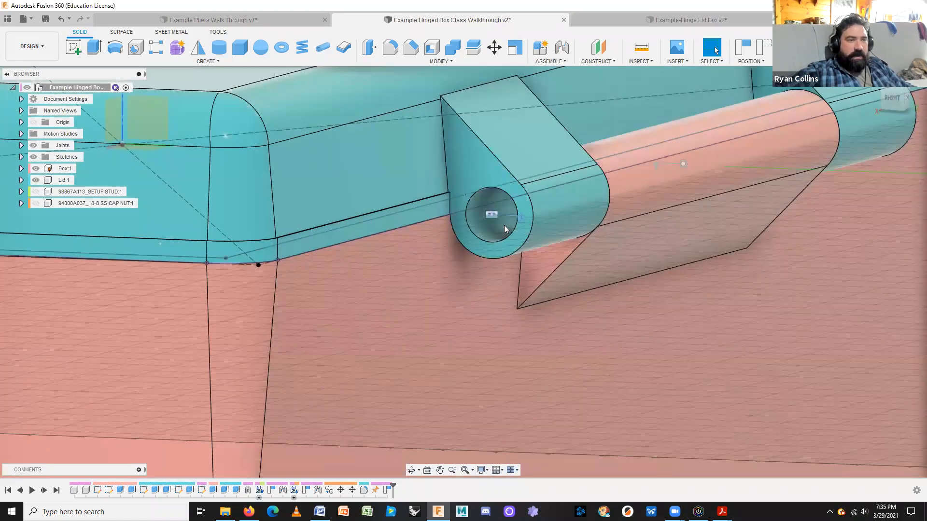
{"action": "left_click", "coordinate": [655, 23]}
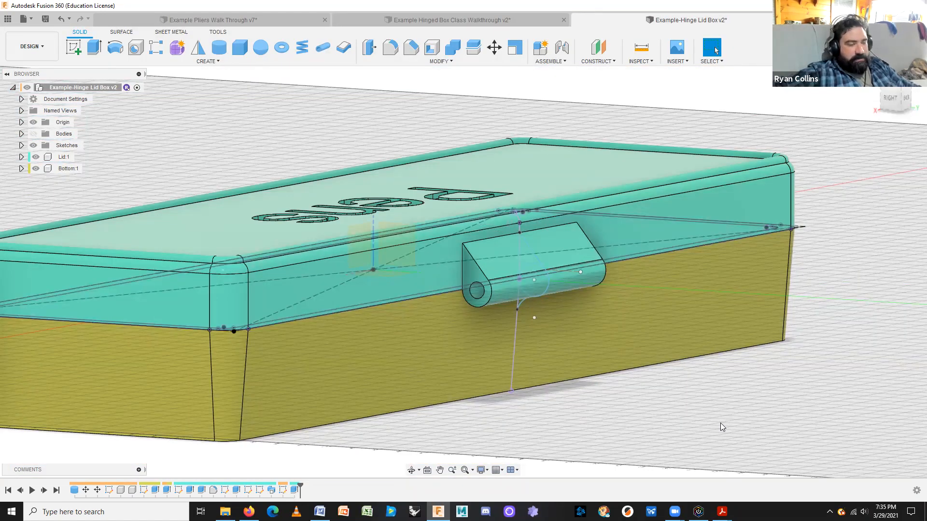
Activate the Bottom component and select the hinge ring and lower curved region as Extrude profiles, hiding the Lid only while picking them.
{"action": "key", "text": "e"}
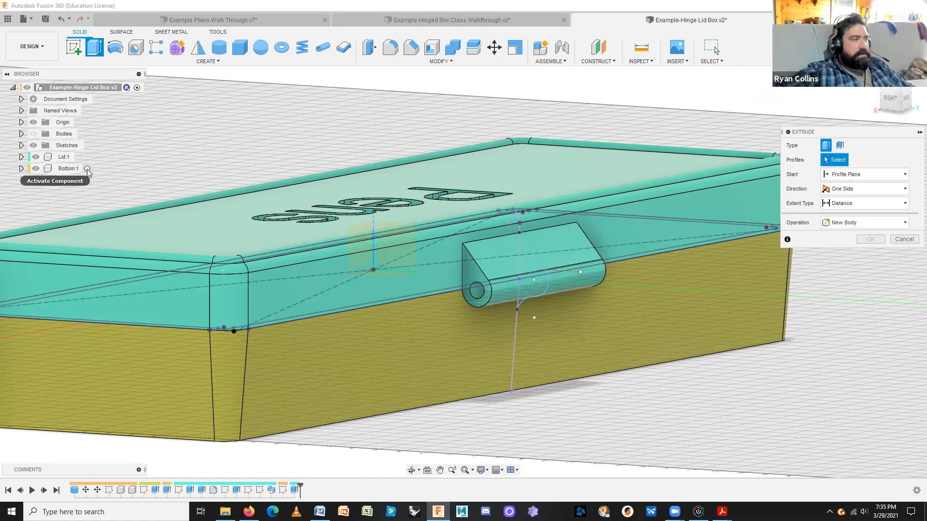
{"action": "left_click", "coordinate": [87, 169]}
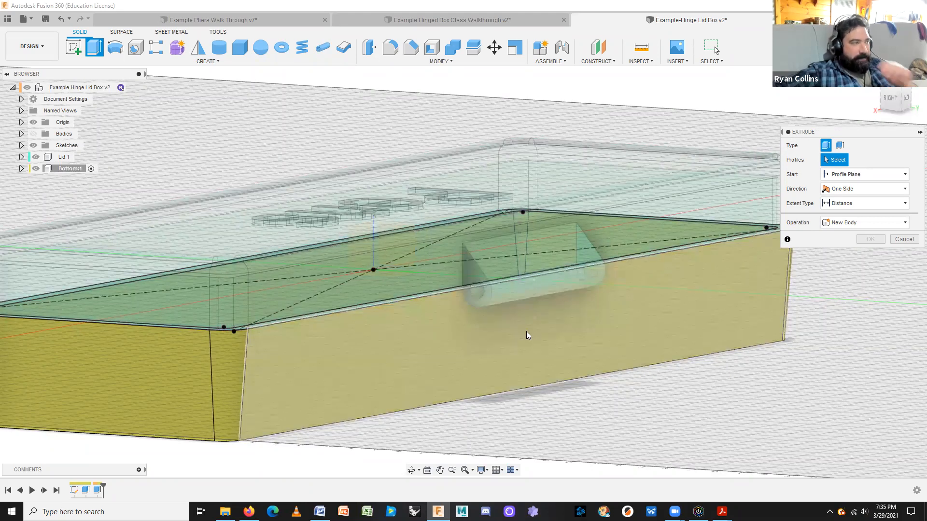
{"action": "scroll", "coordinate": [539, 302], "scroll_direction": "up", "scroll_amount": 1}
{"action": "scroll", "coordinate": [538, 305], "scroll_direction": "up", "scroll_amount": 2}
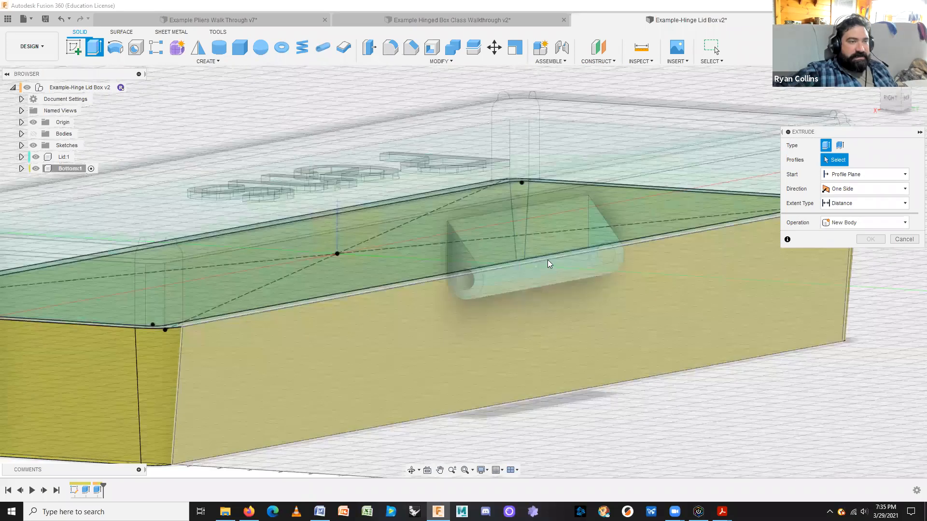
{"action": "left_click", "coordinate": [36, 156]}
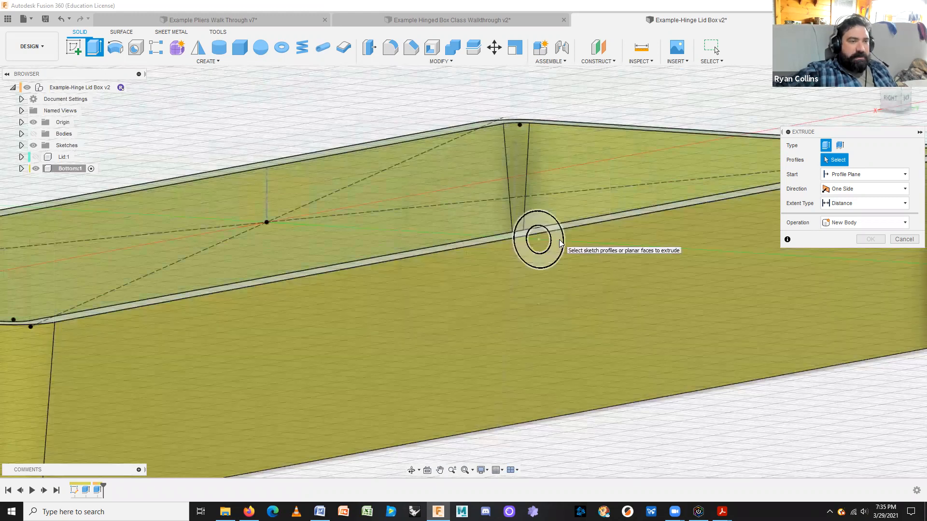
{"action": "left_click", "coordinate": [559, 242]}
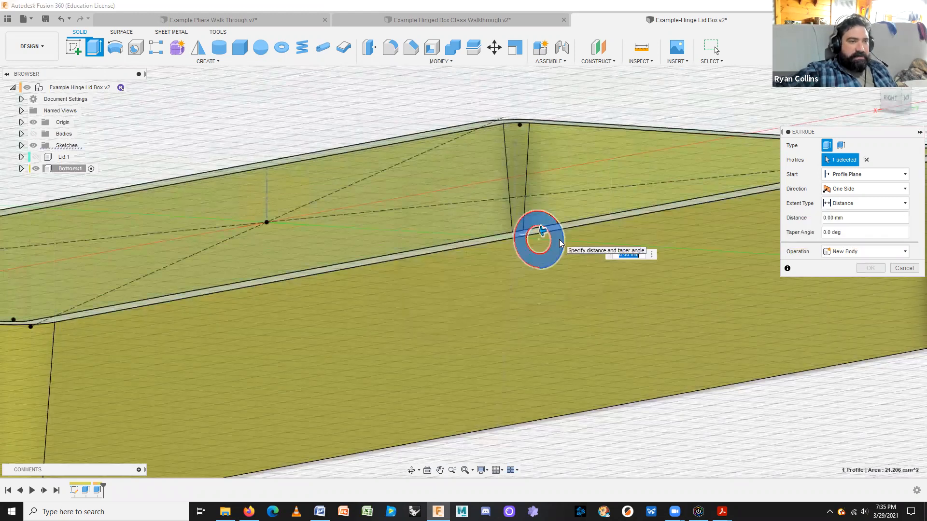
{"action": "left_click", "coordinate": [519, 268]}
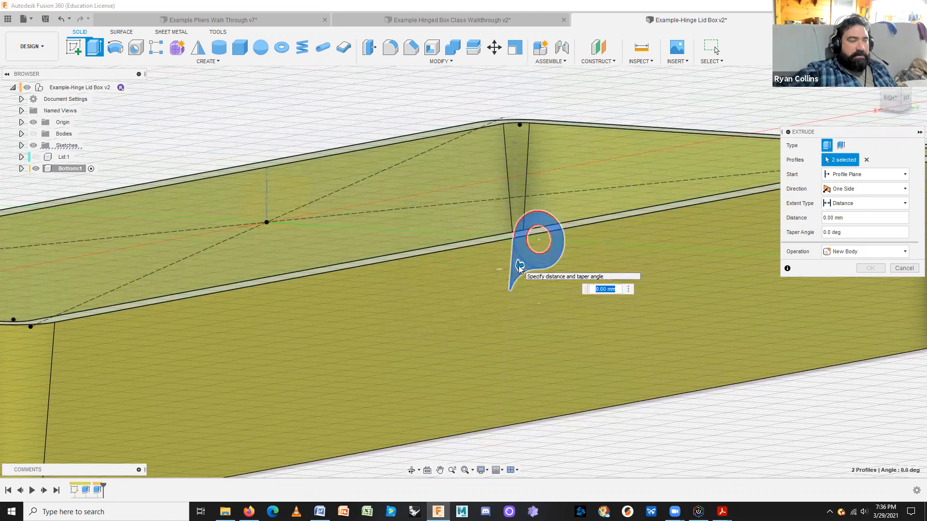
{"action": "left_click", "coordinate": [36, 157]}
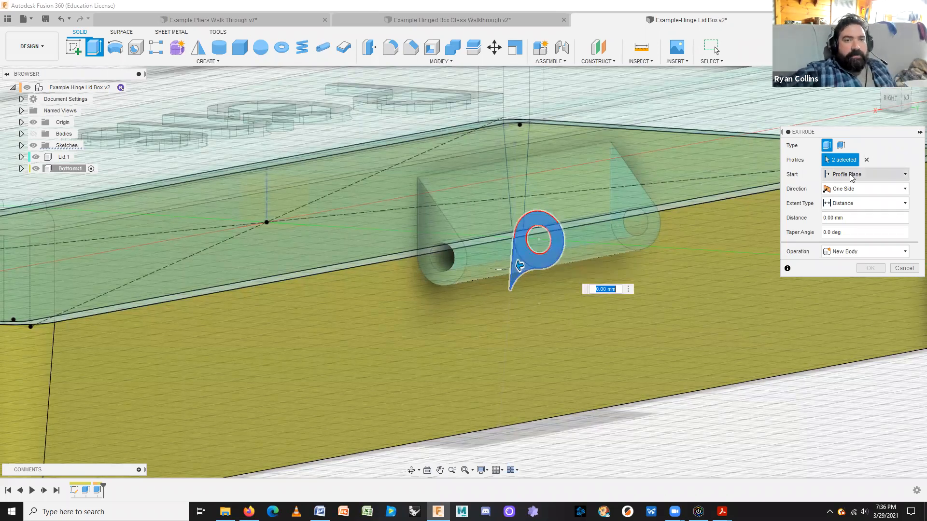
Extrude the selected hinge profiles 15 mm outward from the lid knuckle's near end face, joined to the Bottom.
{"action": "left_click", "coordinate": [883, 174]}
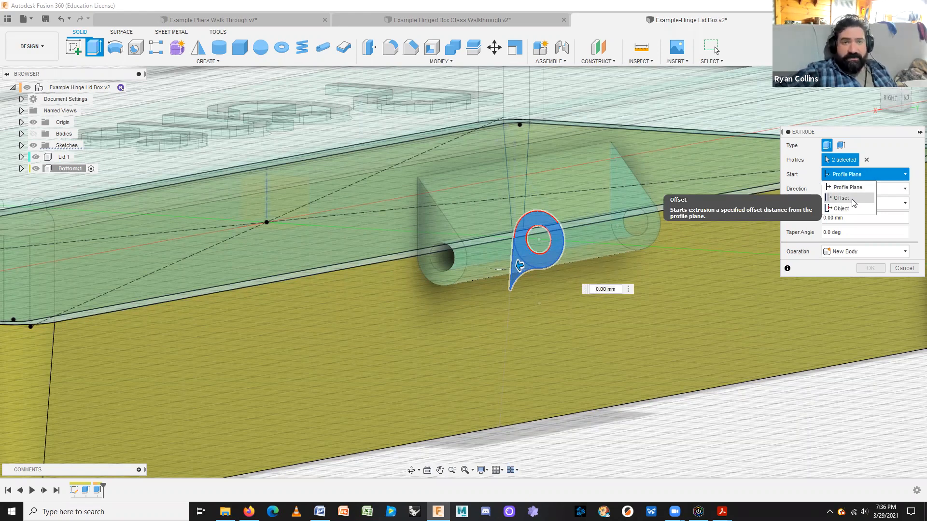
{"action": "left_click", "coordinate": [849, 211]}
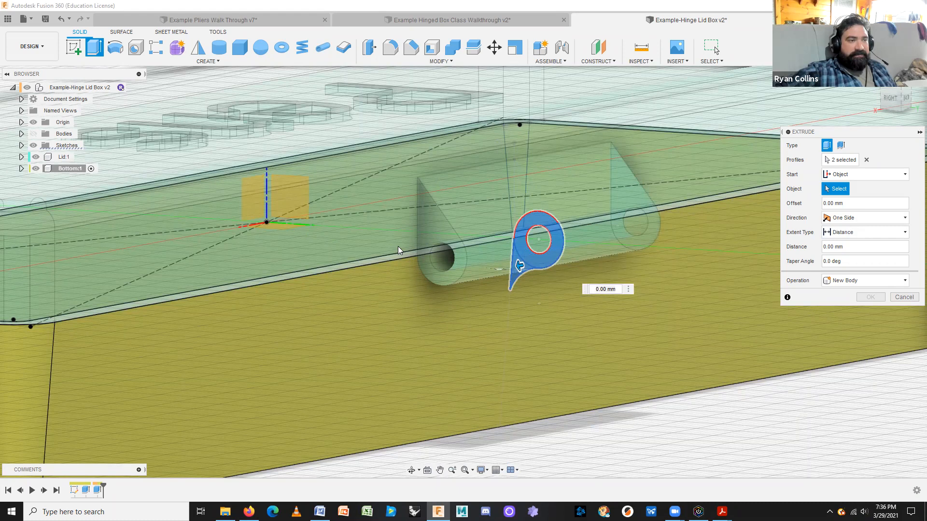
{"action": "left_click", "coordinate": [435, 231]}
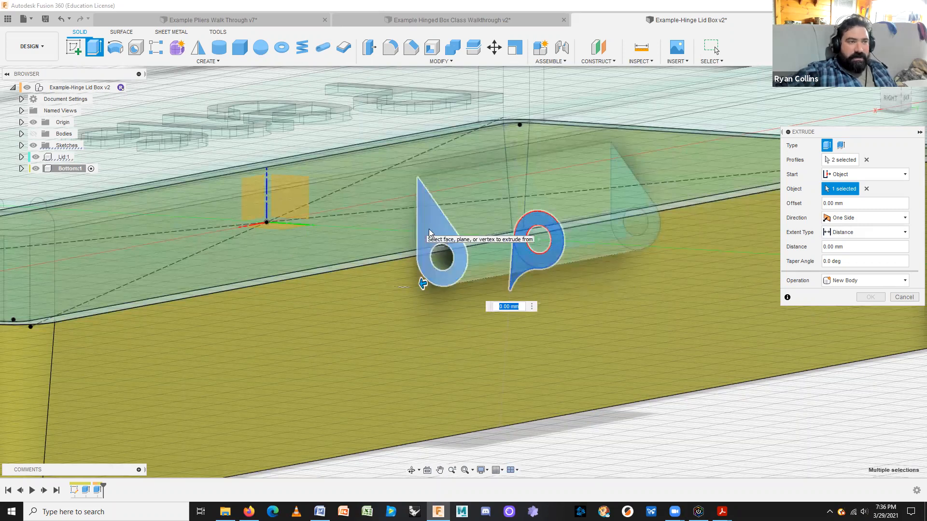
{"action": "left_click_drag", "start_coordinate": [422, 286], "coordinate": [367, 293]}
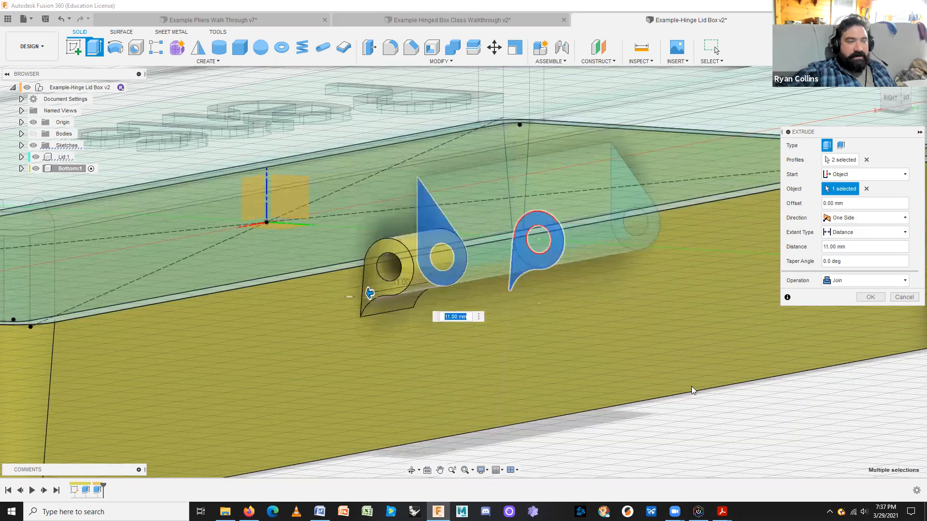
{"action": "type", "text": "15"}
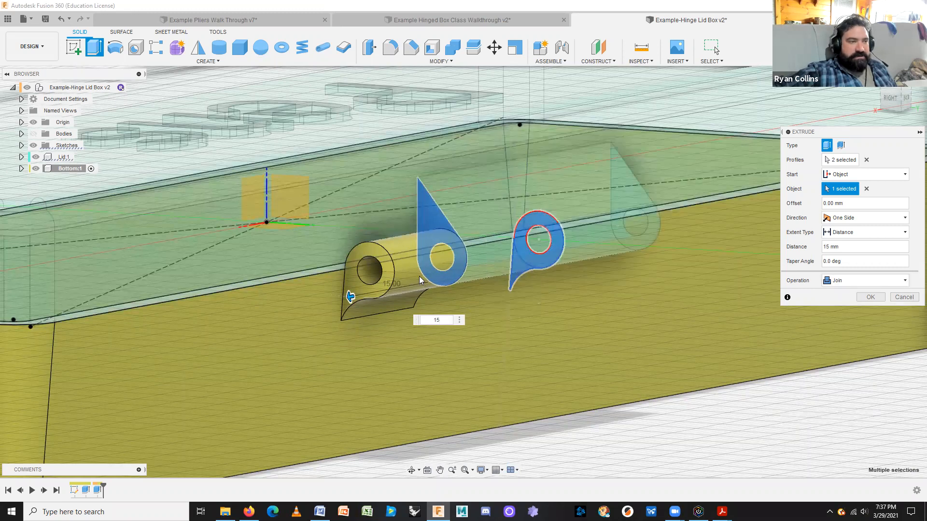
{"action": "left_click", "coordinate": [866, 298]}
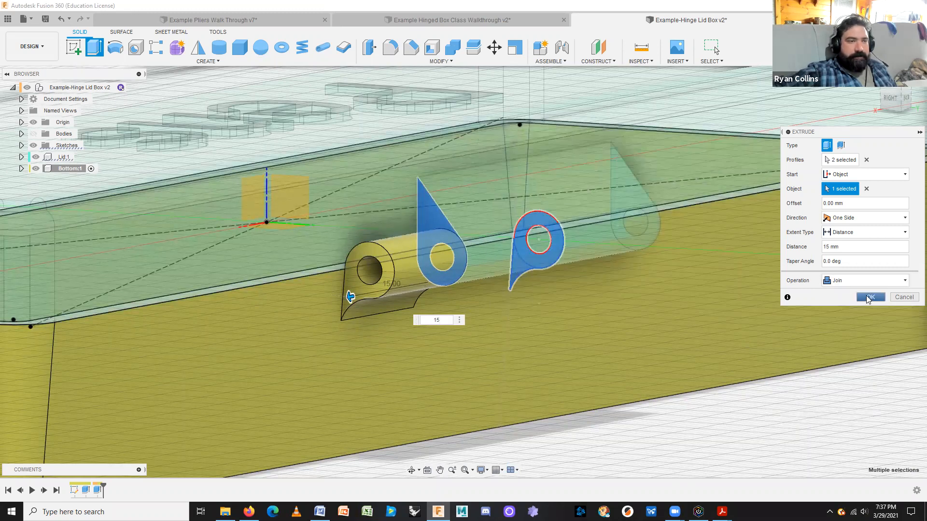
{"action": "left_click", "coordinate": [868, 298]}
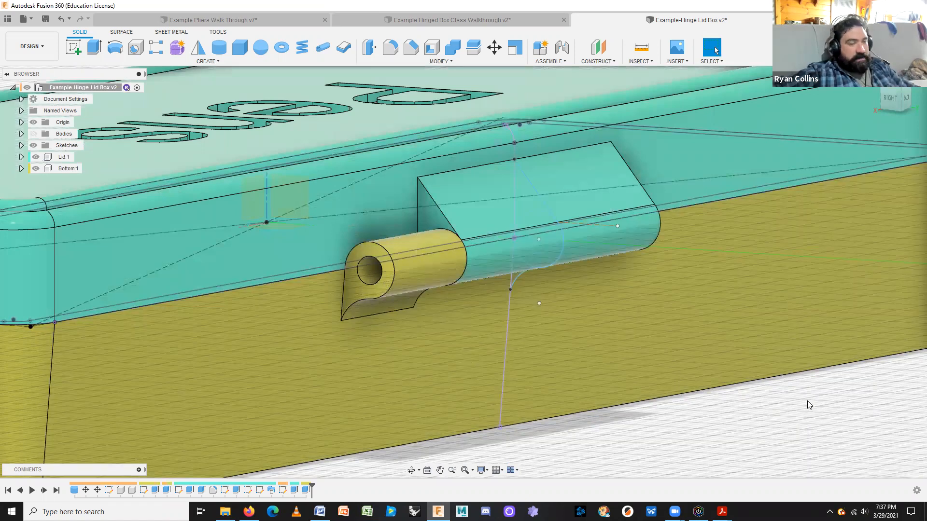
Set up another Extrude of the hinge ring and lower curved region, starting from the lid knuckle's opposite end face.
{"action": "middle_click_drag", "start_coordinate": [807, 400], "coordinate": [619, 387], "text": "shift"}
{"action": "middle_click_drag", "start_coordinate": [427, 319], "coordinate": [478, 380]}
{"action": "scroll", "coordinate": [475, 380], "scroll_direction": "down", "scroll_amount": 3}
{"action": "key", "text": "e"}
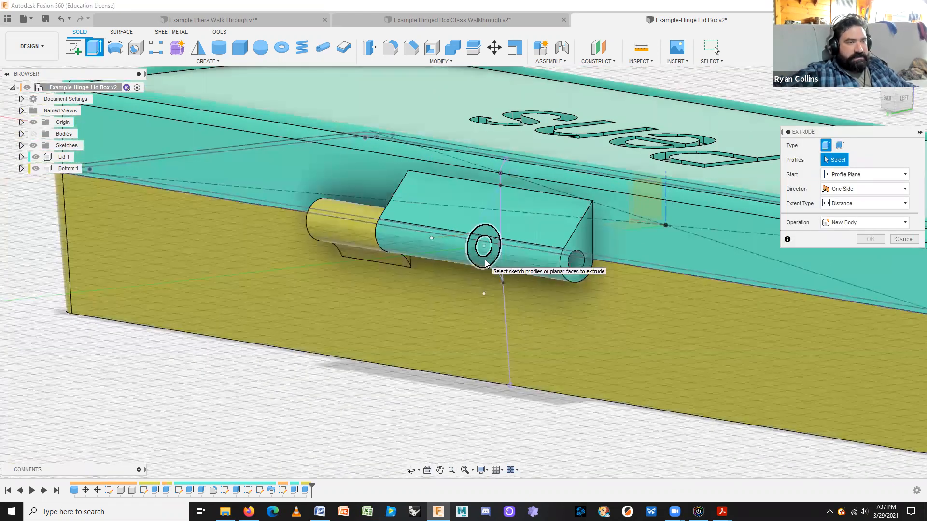
{"action": "left_click", "coordinate": [483, 247]}
{"action": "left_click", "coordinate": [484, 253]}
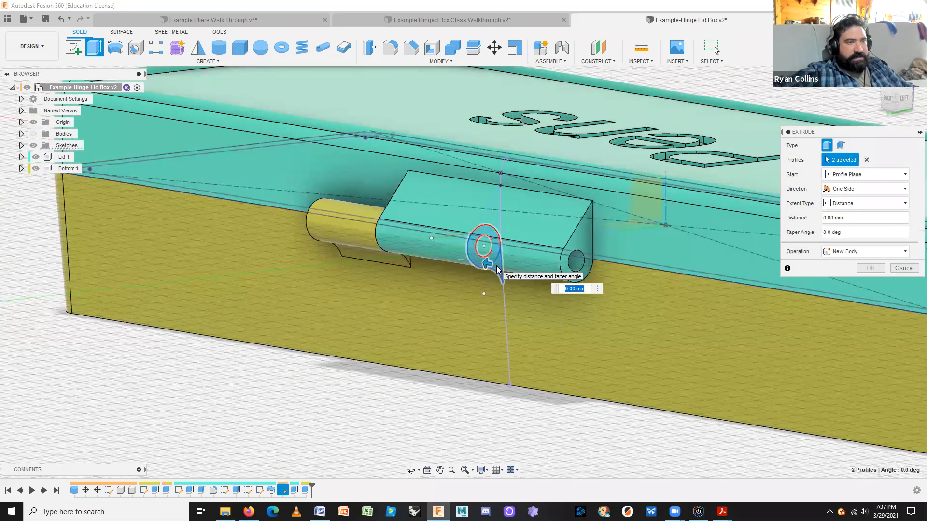
{"action": "left_click", "coordinate": [842, 175]}
{"action": "left_click", "coordinate": [841, 208]}
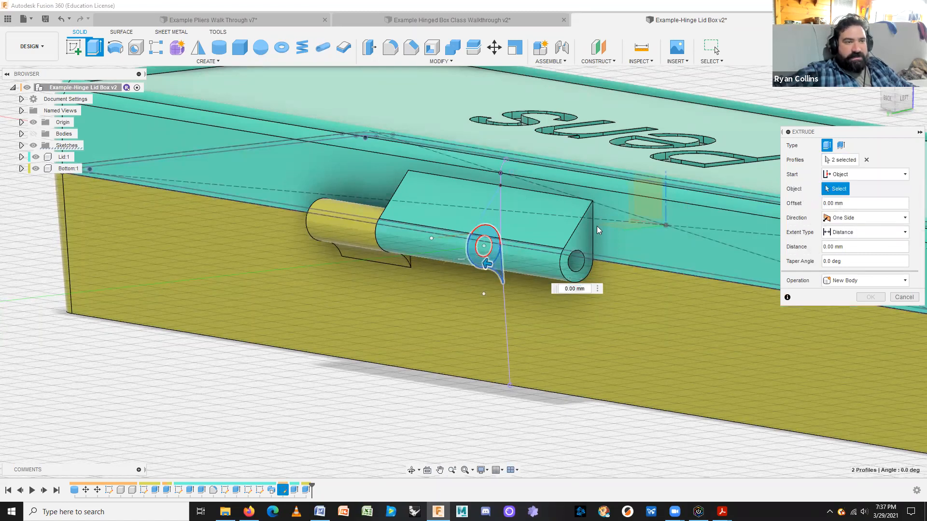
{"action": "left_click", "coordinate": [578, 278]}
Extrude the second bottom knuckle by -15 mm, joining it to the Bottom component, which is activated for the operation.
{"action": "left_click_drag", "start_coordinate": [578, 278], "coordinate": [624, 281]}
{"action": "type", "text": "15"}
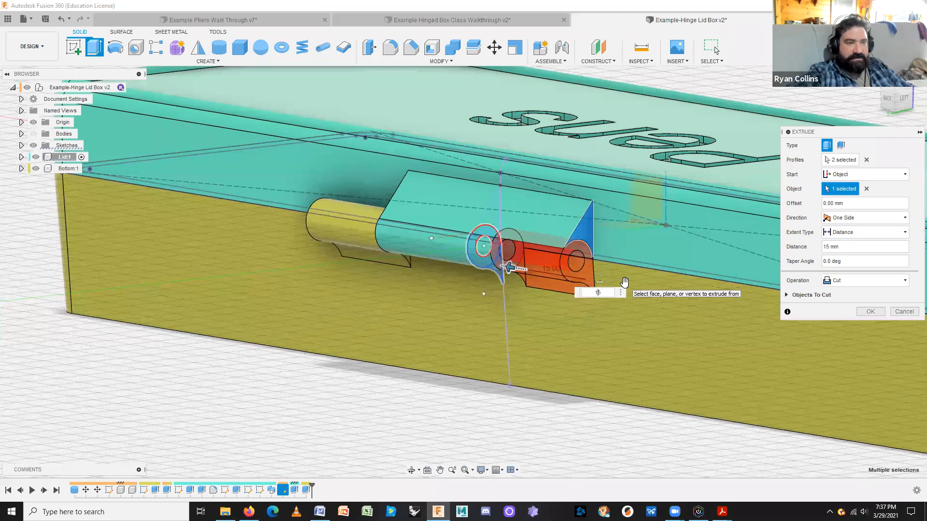
{"action": "type", "text": "-"}
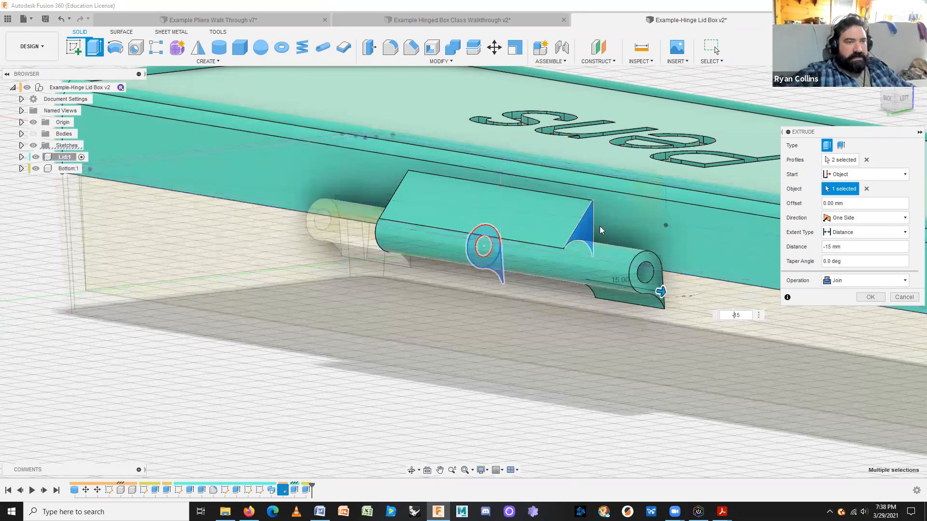
{"action": "left_click", "coordinate": [88, 169]}
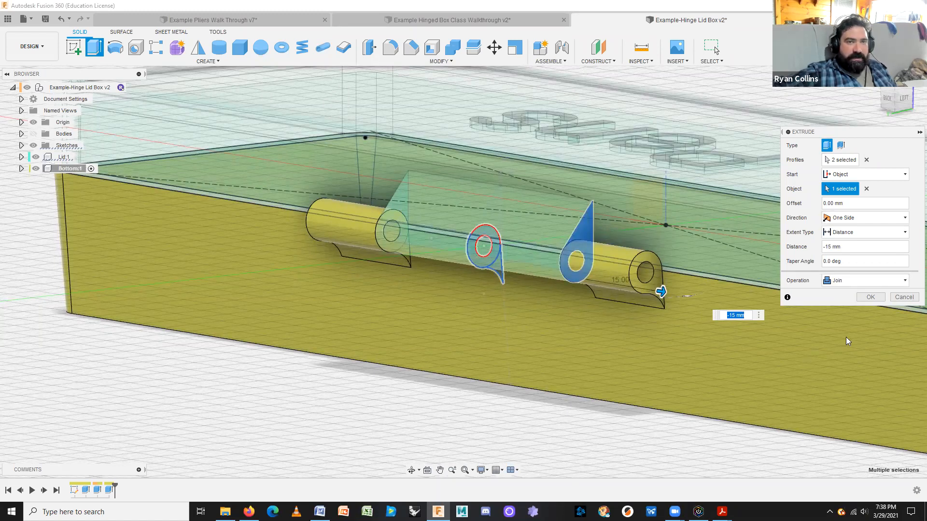
{"action": "left_click", "coordinate": [867, 300]}
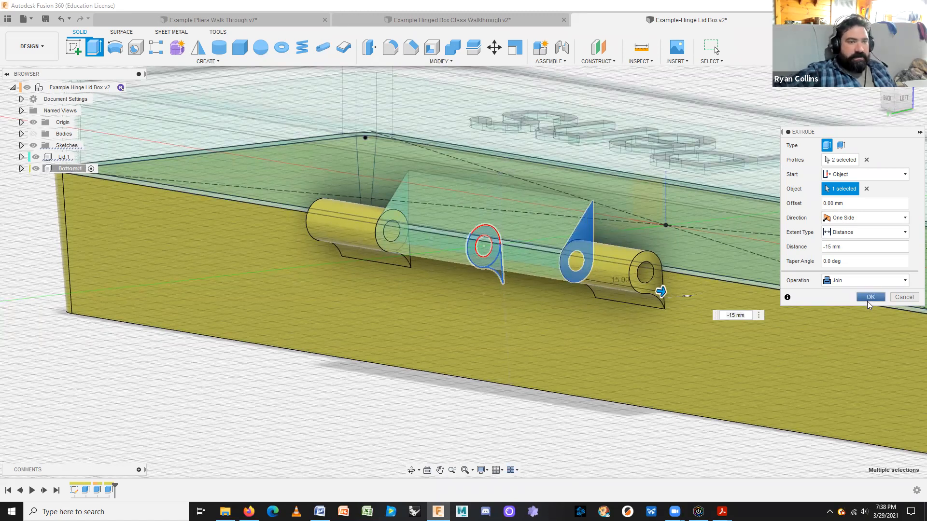
{"action": "left_click", "coordinate": [873, 298]}
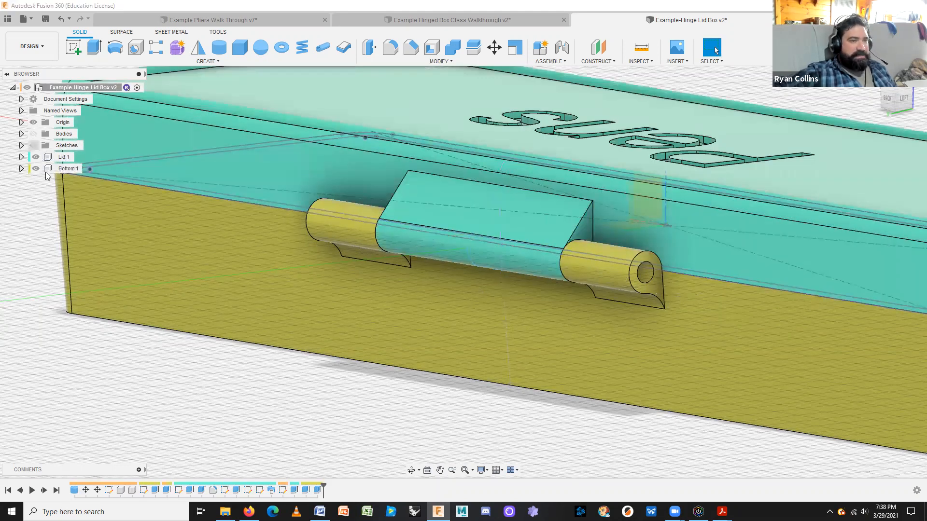
Start a Joint and place the Lid's joint origin at the middle of the central knuckle's axis.
{"action": "scroll", "coordinate": [503, 444], "scroll_direction": "down", "scroll_amount": 3}
{"action": "scroll", "coordinate": [502, 443], "scroll_direction": "down", "scroll_amount": 2}
{"action": "mouse_move", "coordinate": [496, 441]}
{"action": "middle_mouse_down", "text": "shift"}
{"action": "mouse_move", "coordinate": [473, 445]}
{"action": "mouse_move", "coordinate": [554, 442]}
{"action": "mouse_move", "coordinate": [564, 453]}
{"action": "mouse_move", "coordinate": [581, 451]}
{"action": "mouse_move", "coordinate": [568, 450]}
{"action": "mouse_move", "coordinate": [579, 464]}
{"action": "mouse_move", "coordinate": [629, 437]}
{"action": "middle_mouse_up", "text": "shift"}
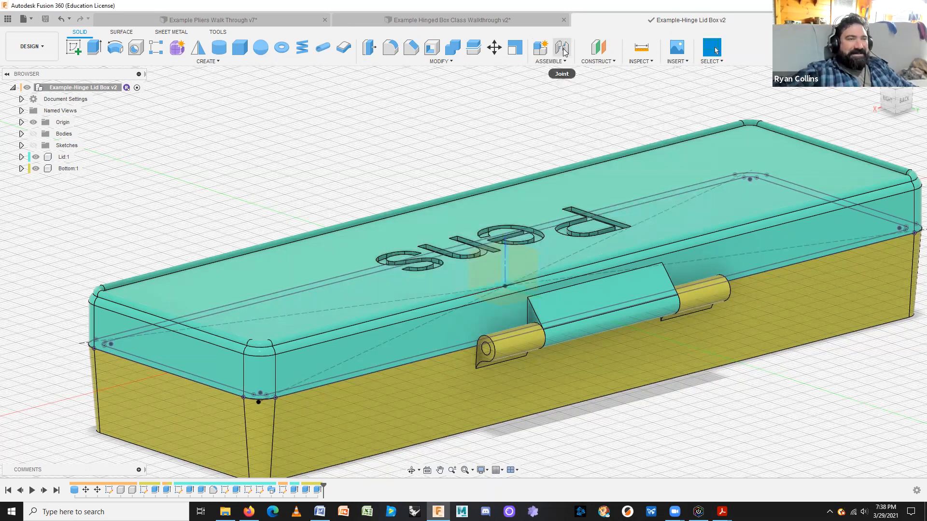
{"action": "left_click", "coordinate": [562, 49]}
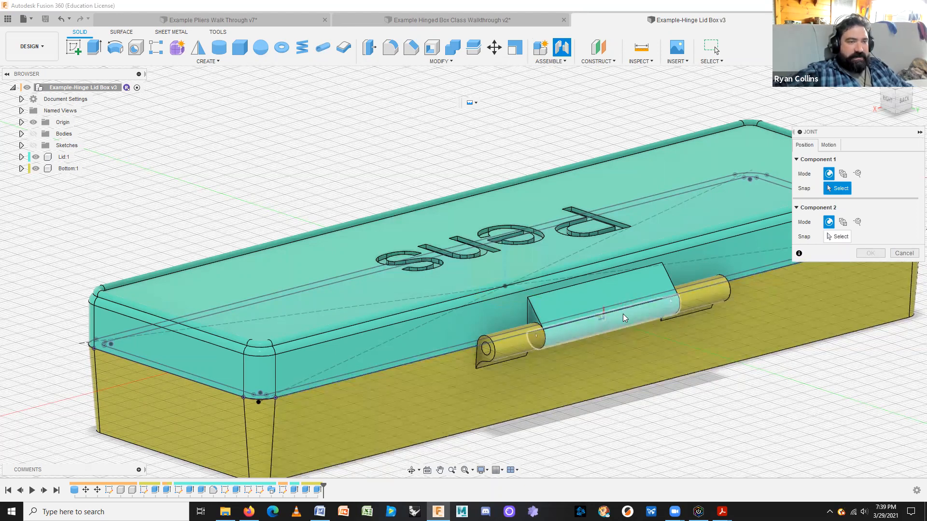
{"action": "scroll", "coordinate": [613, 316], "scroll_direction": "up", "scroll_amount": 3}
{"action": "scroll", "coordinate": [612, 320], "scroll_direction": "down", "scroll_amount": 1}
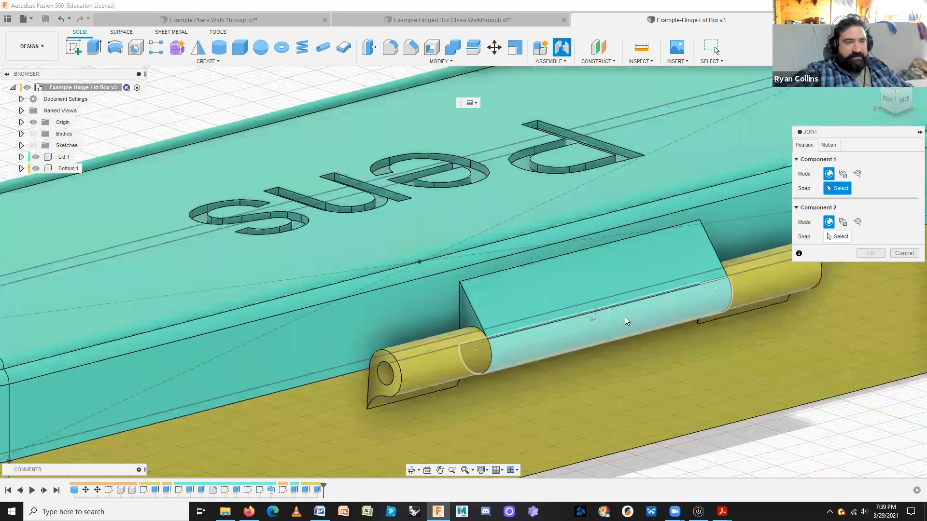
{"action": "scroll", "coordinate": [628, 317], "scroll_direction": "up", "scroll_amount": 4}
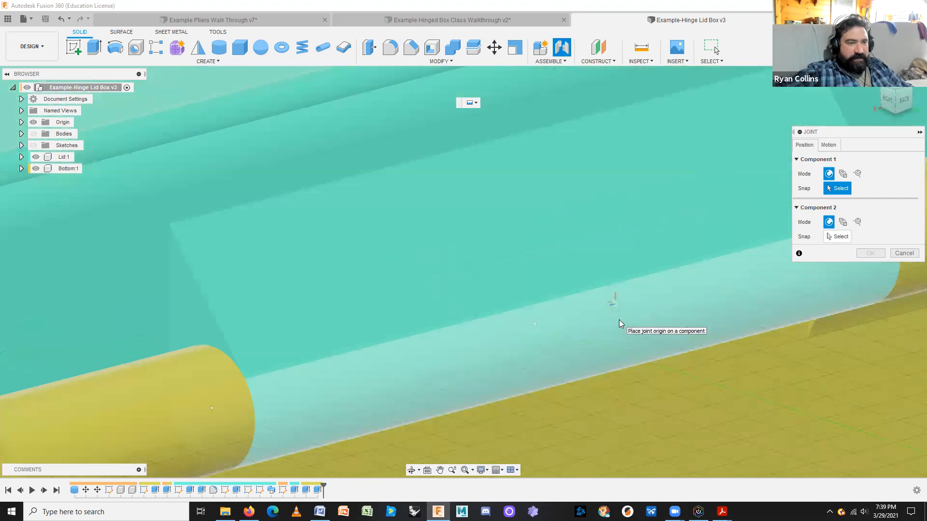
{"action": "scroll", "coordinate": [387, 361], "scroll_direction": "down", "scroll_amount": 6}
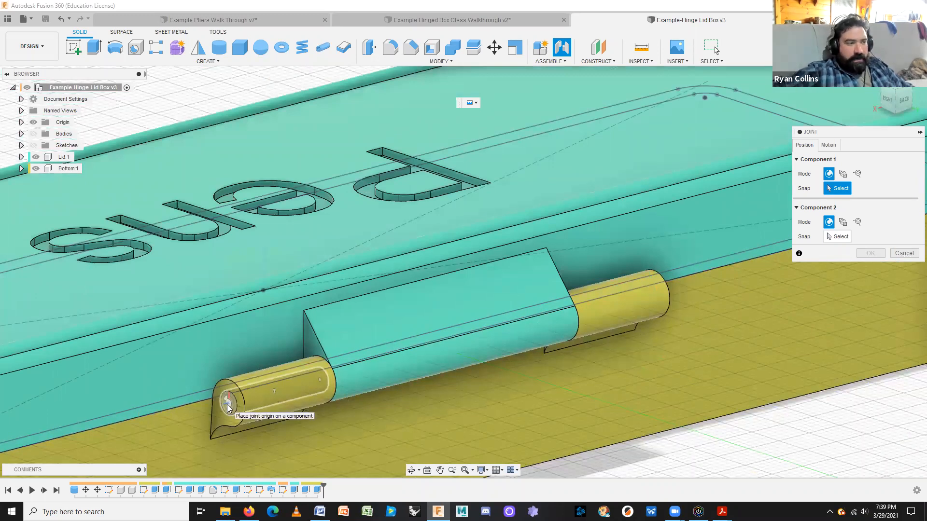
{"action": "scroll", "coordinate": [227, 407], "scroll_direction": "up", "scroll_amount": 5}
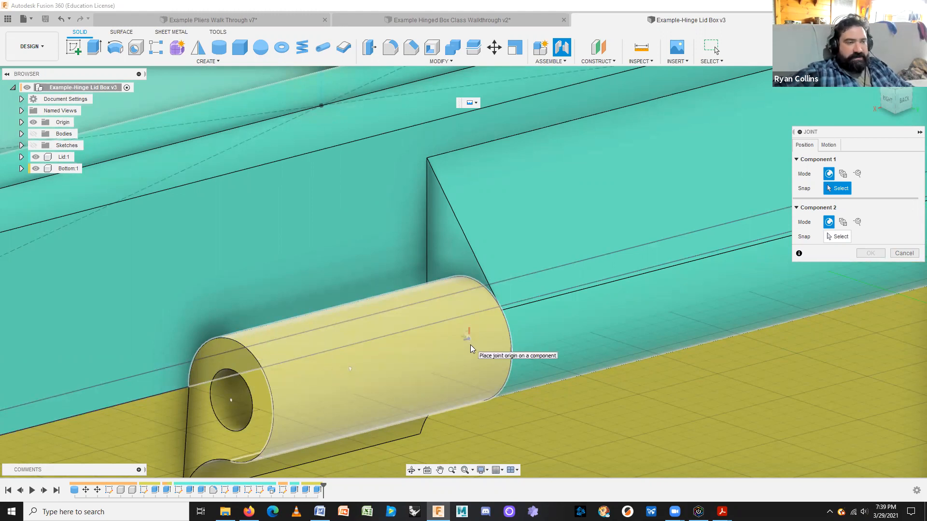
{"action": "middle_click_drag", "start_coordinate": [709, 302], "coordinate": [421, 352]}
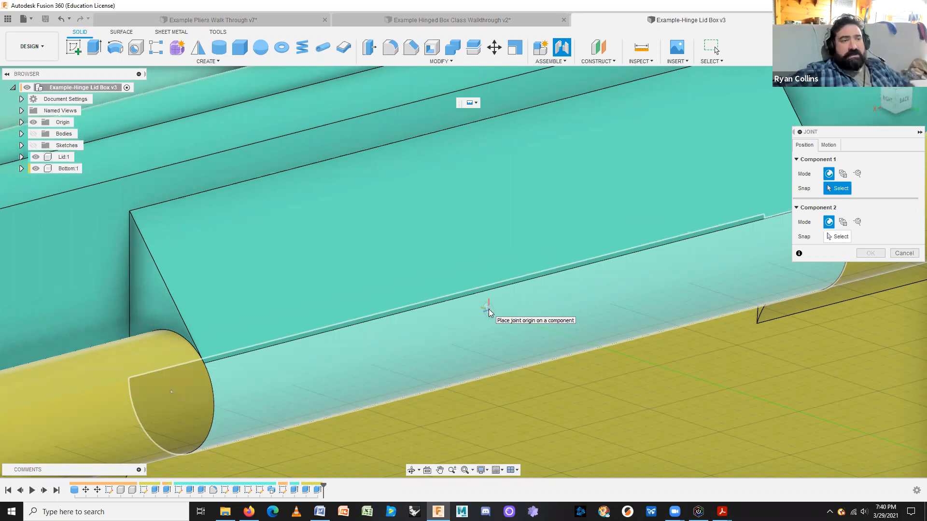
{"action": "left_click", "coordinate": [488, 309]}
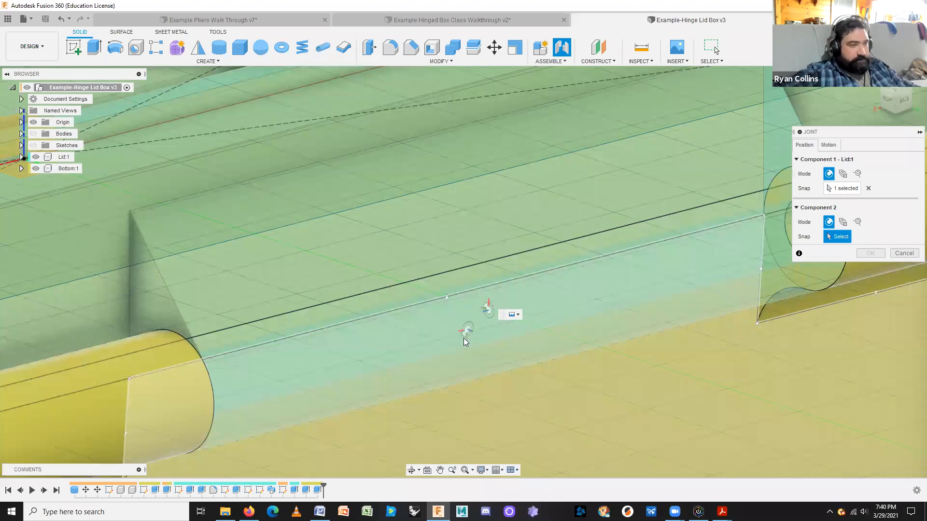
Change the joint's motion type, and return to the position settings to pick the second component's origin.
{"action": "scroll", "coordinate": [464, 337], "scroll_direction": "down", "scroll_amount": 3}
{"action": "middle_click_drag", "start_coordinate": [530, 375], "coordinate": [536, 367], "text": "shift"}
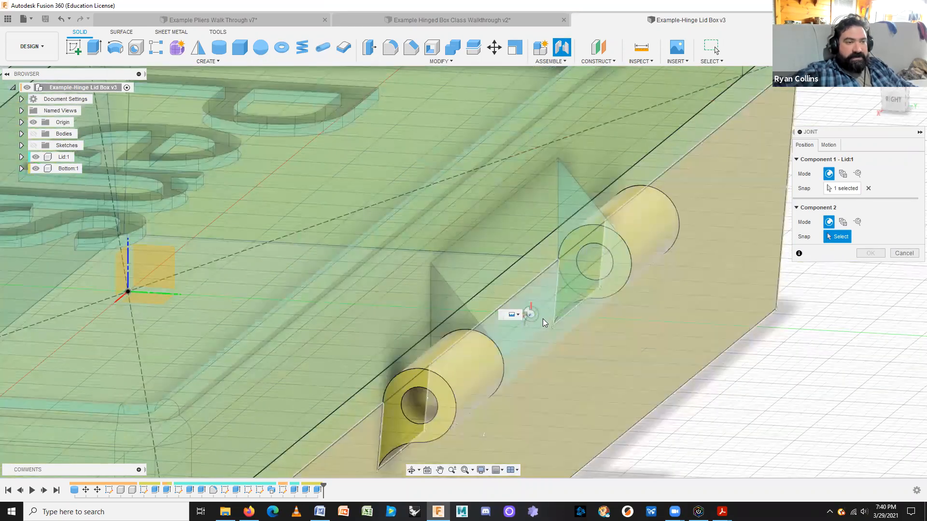
{"action": "middle_click_drag", "start_coordinate": [609, 348], "coordinate": [607, 350], "text": "shift"}
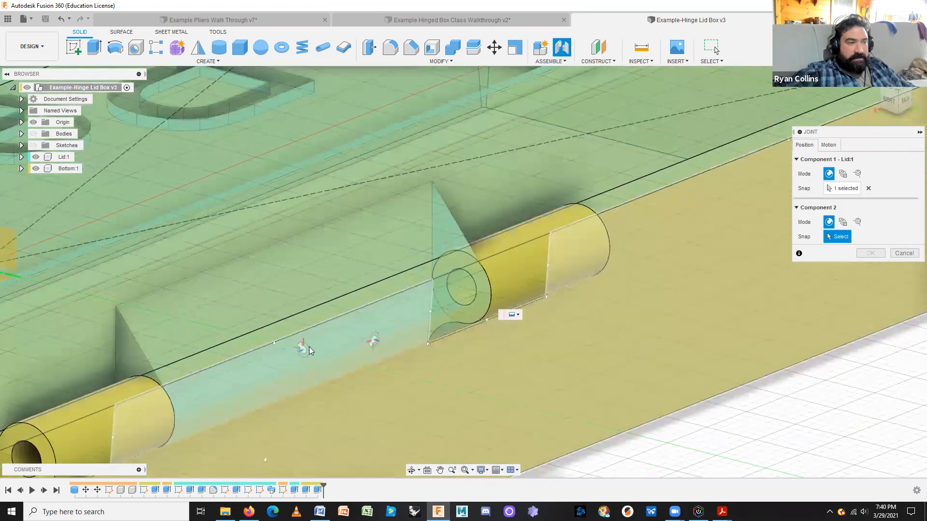
{"action": "left_click", "coordinate": [828, 145]}
{"action": "left_click", "coordinate": [843, 159]}
{"action": "left_click", "coordinate": [803, 145]}
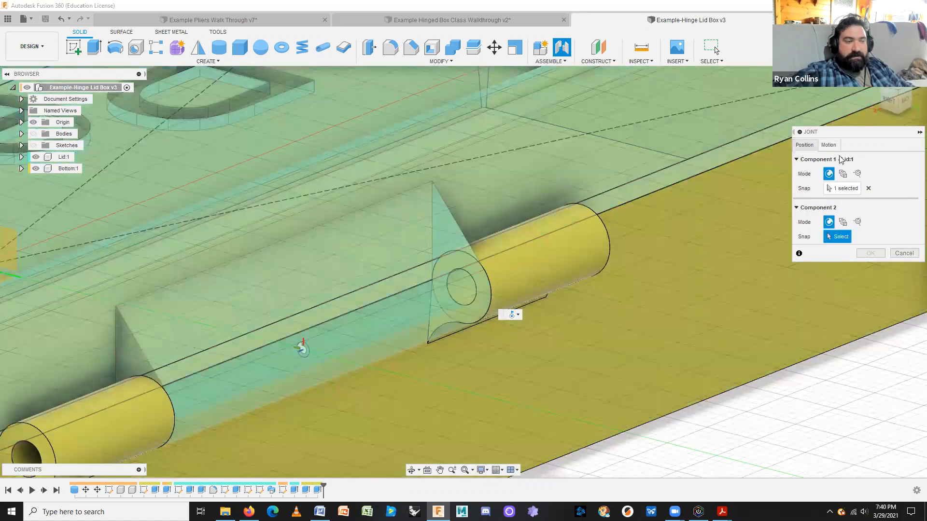
Try to snap the Bottom's joint origin directly onto the Lid's origin at the centre of the knuckle.
{"action": "left_click", "coordinate": [304, 350]}
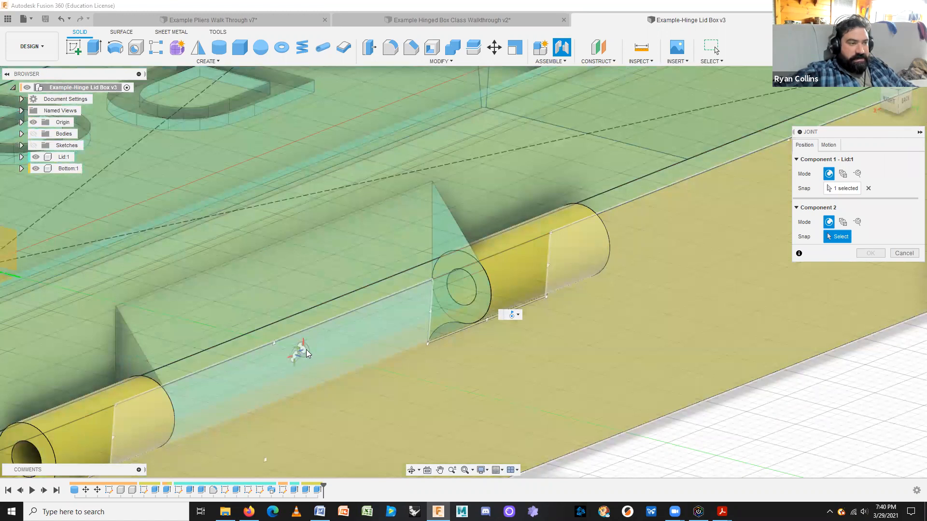
{"action": "middle_click_drag", "start_coordinate": [336, 370], "coordinate": [308, 363], "text": "shift"}
{"action": "middle_click_drag", "start_coordinate": [369, 357], "coordinate": [380, 357]}
{"action": "scroll", "coordinate": [380, 358], "scroll_direction": "down", "scroll_amount": 3}
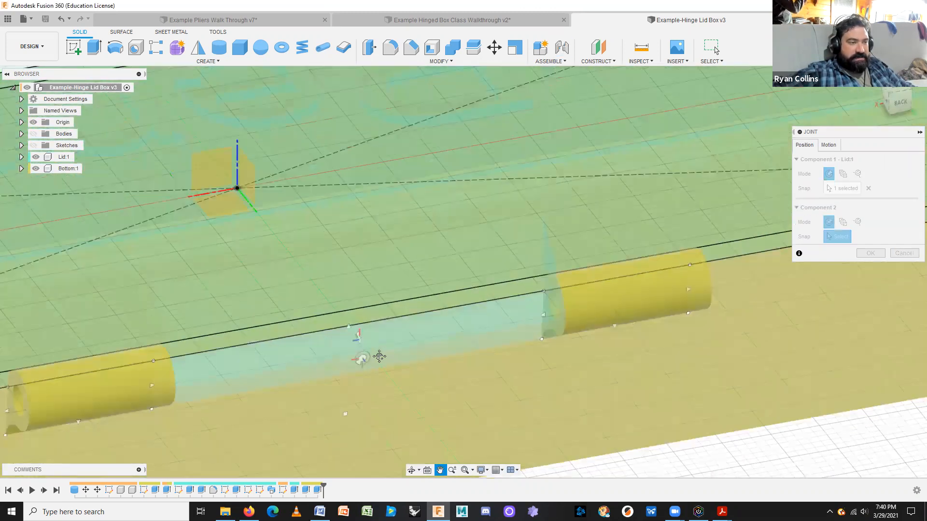
{"action": "scroll", "coordinate": [380, 357], "scroll_direction": "up", "scroll_amount": 3}
{"action": "scroll", "coordinate": [378, 323], "scroll_direction": "up", "scroll_amount": 3}
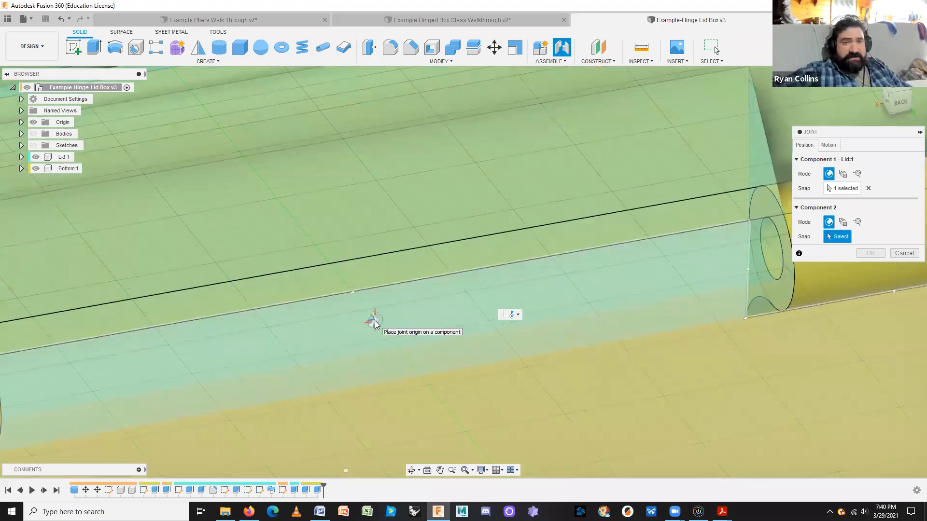
{"action": "scroll", "coordinate": [379, 325], "scroll_direction": "down", "scroll_amount": 4}
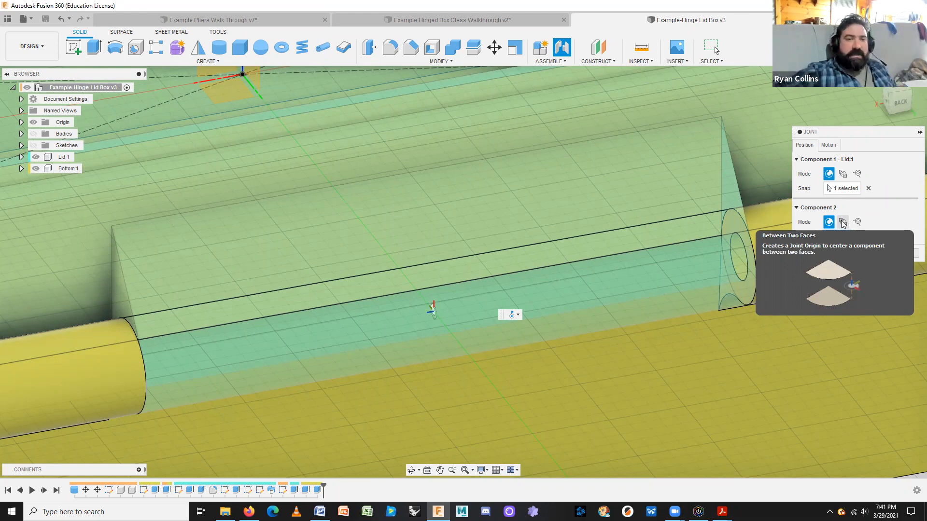
Try to define the Bottom's joint origin with Between Two Faces, using its knuckles' facing end faces while the Lid is hidden.
{"action": "left_click", "coordinate": [843, 222]}
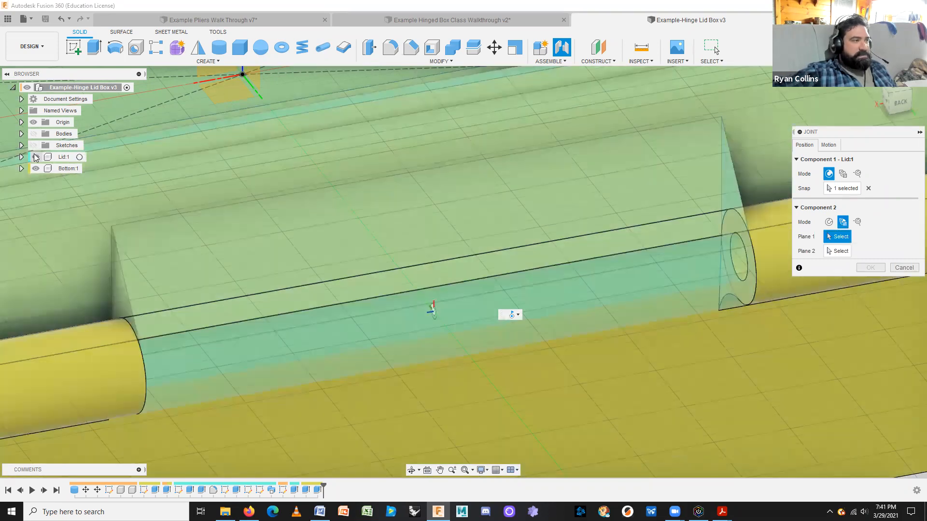
{"action": "left_click", "coordinate": [36, 157]}
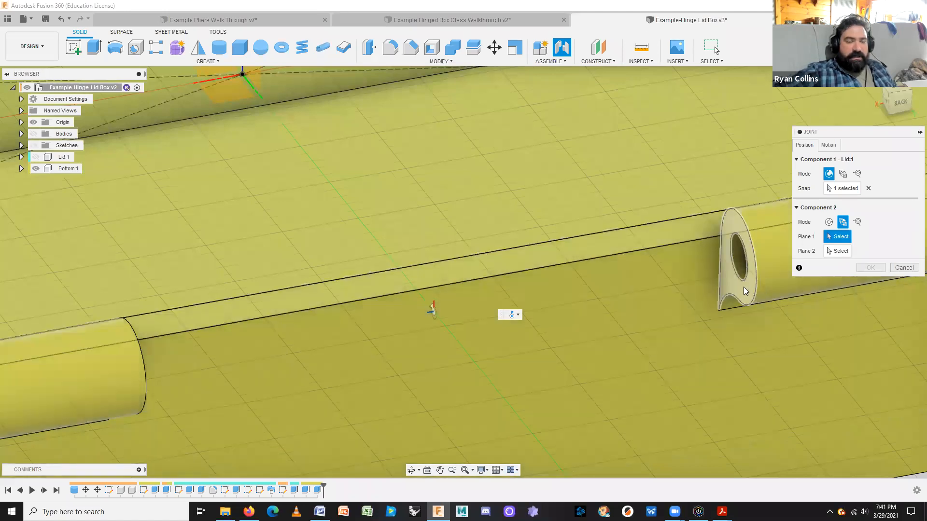
{"action": "left_click", "coordinate": [744, 290]}
{"action": "middle_click_drag", "start_coordinate": [588, 309], "coordinate": [141, 200], "text": "shift"}
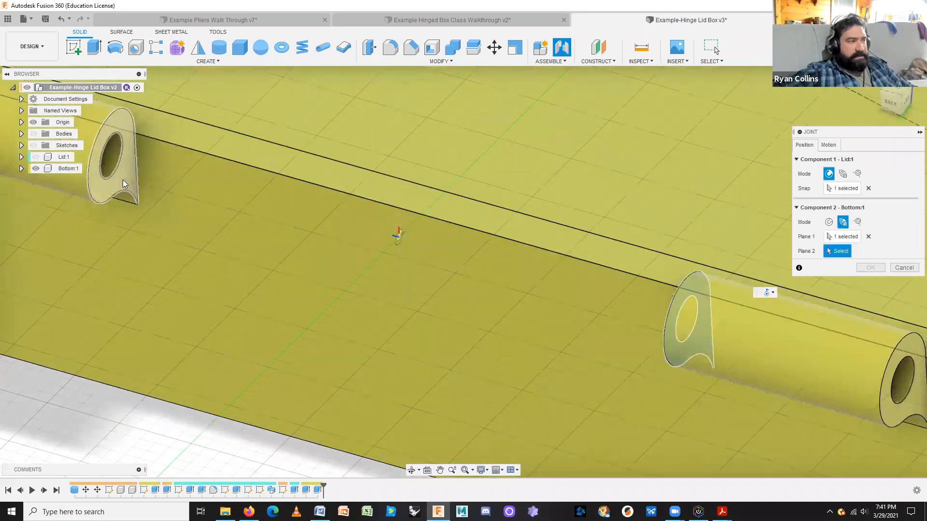
{"action": "left_click", "coordinate": [123, 181]}
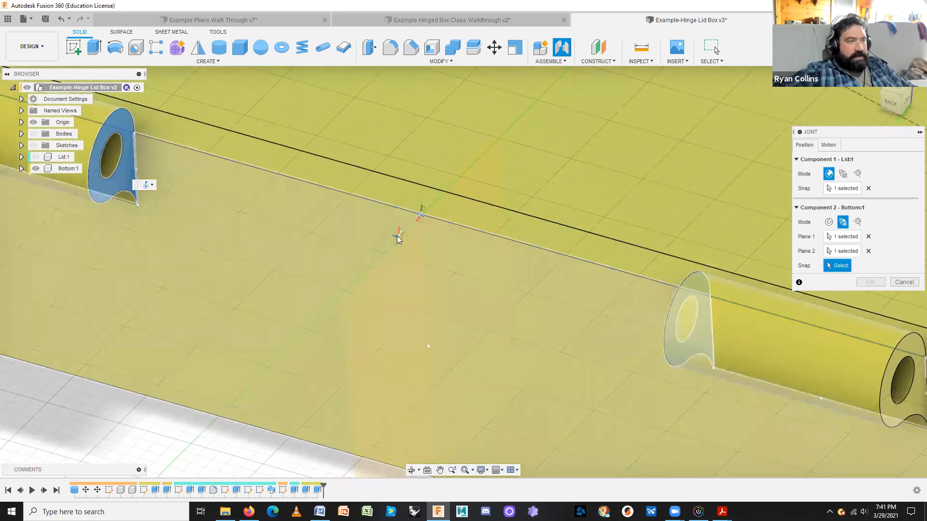
{"action": "middle_click_drag", "start_coordinate": [439, 254], "coordinate": [464, 271], "text": "shift"}
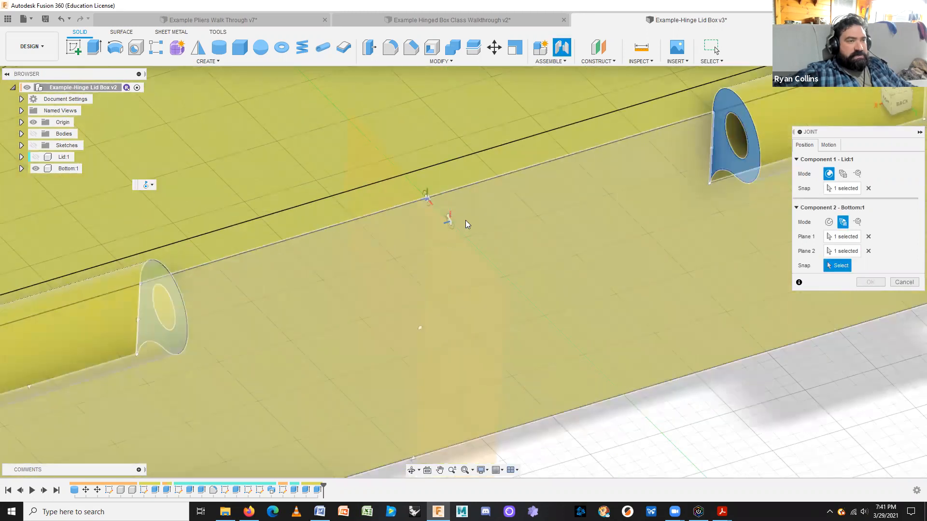
{"action": "scroll", "coordinate": [448, 227], "scroll_direction": "up", "scroll_amount": 3}
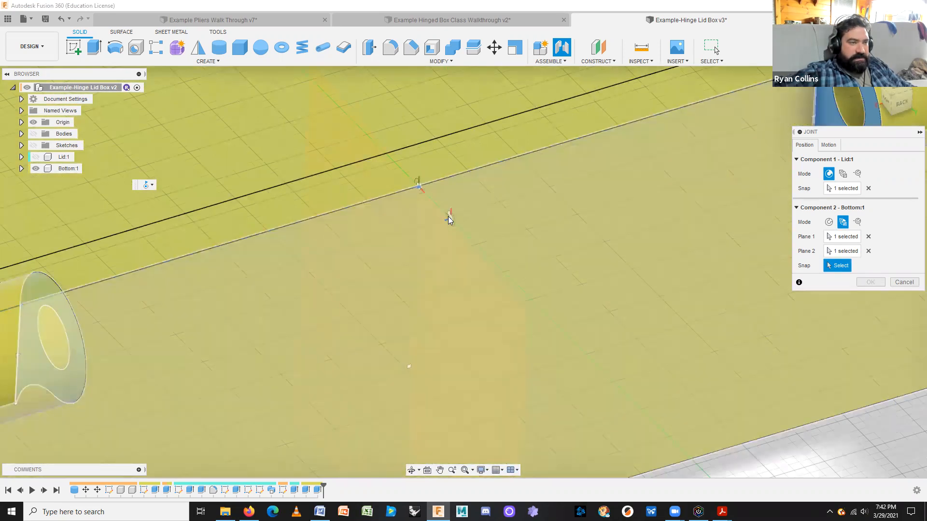
{"action": "scroll", "coordinate": [452, 221], "scroll_direction": "up", "scroll_amount": 5}
{"action": "left_click", "coordinate": [446, 216]}
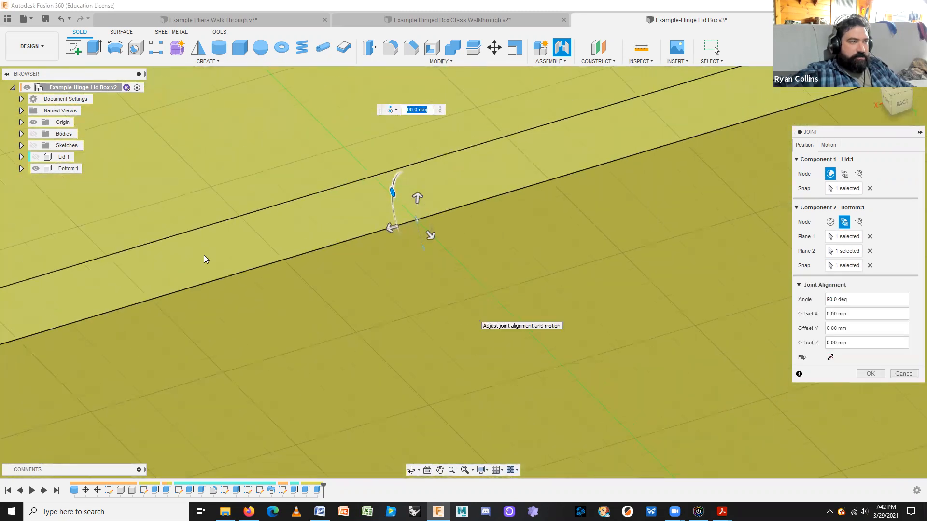
Show the Lid again and try a different snap point for the Bottom's joint origin between its two knuckles.
{"action": "left_click", "coordinate": [36, 157]}
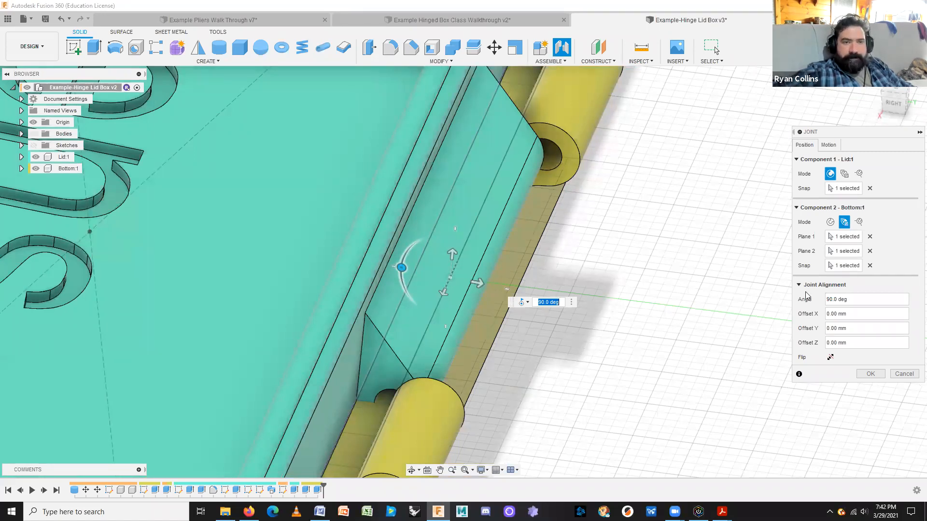
{"action": "left_click", "coordinate": [853, 267]}
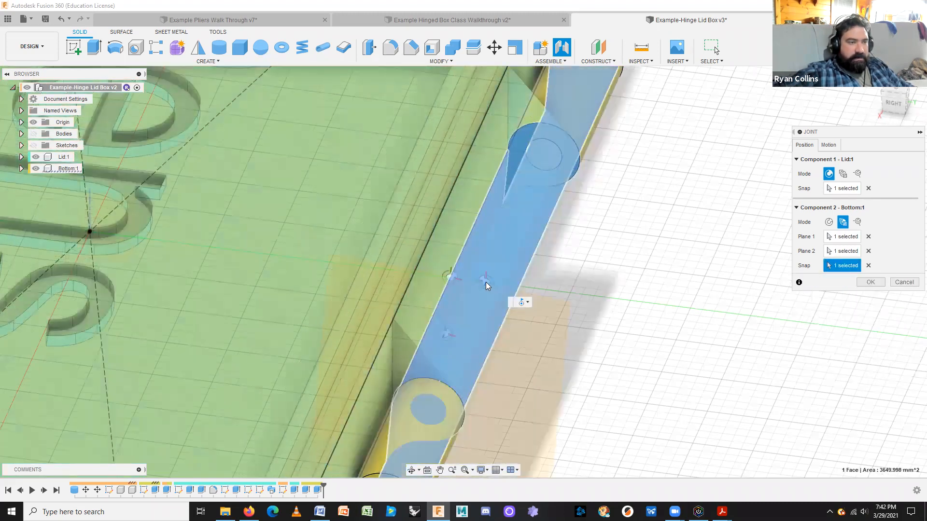
{"action": "left_click", "coordinate": [485, 282]}
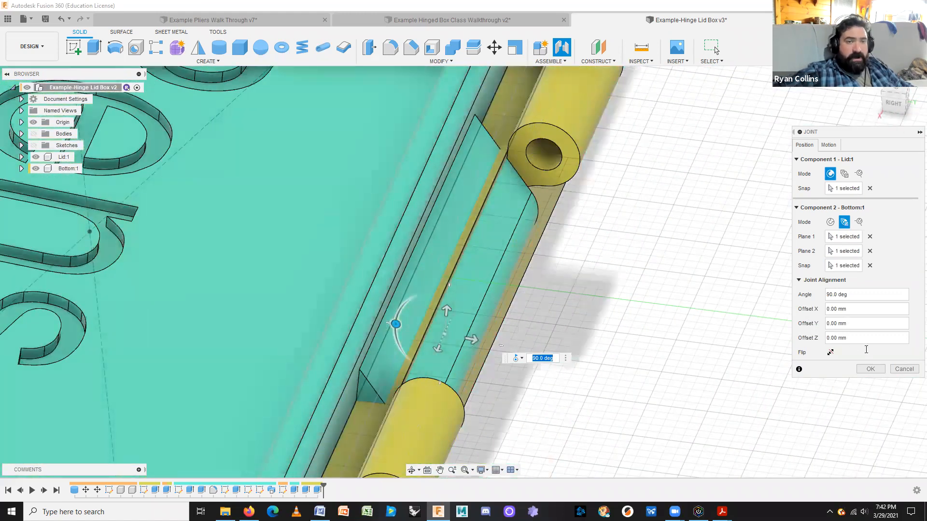
Reset both component selections and place the Lid's joint origin at the hole centre on the central knuckle's end, hiding the Bottom.
{"action": "left_click", "coordinate": [830, 222]}
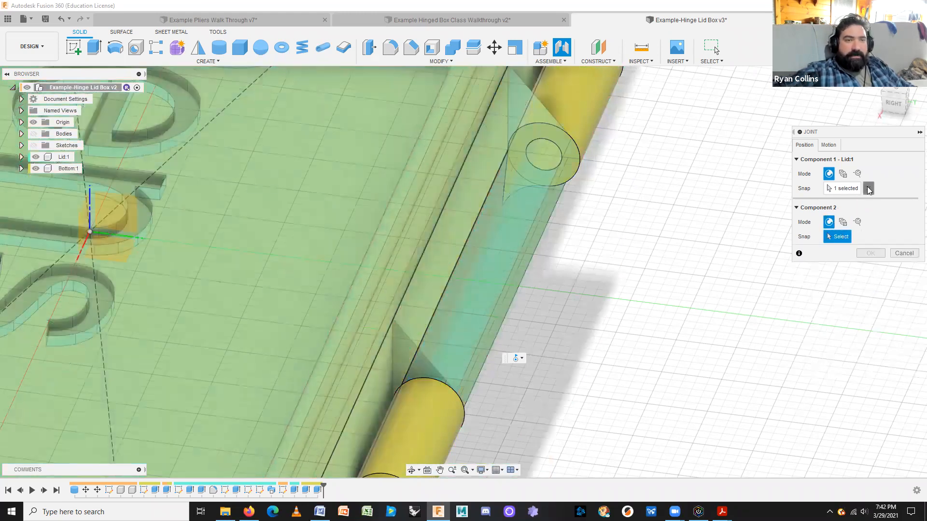
{"action": "left_click", "coordinate": [867, 189]}
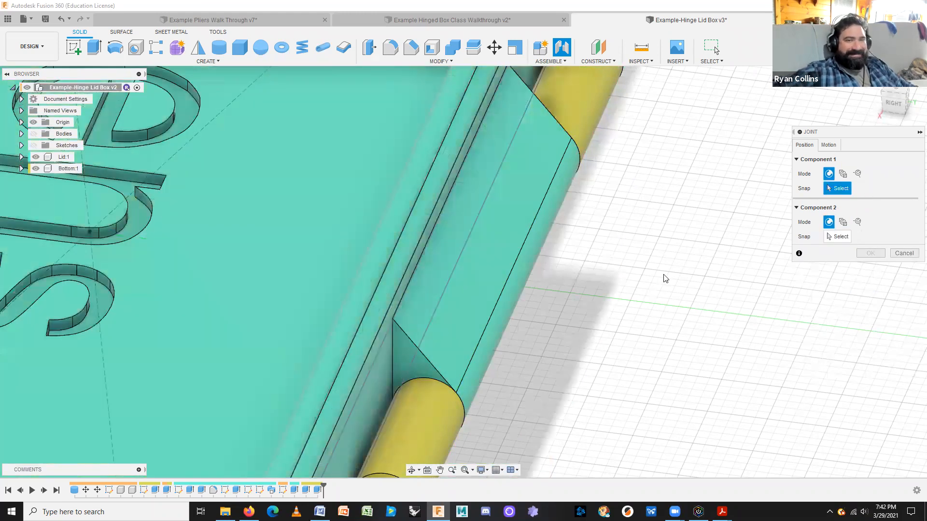
{"action": "middle_click_drag", "start_coordinate": [633, 275], "coordinate": [578, 272], "text": "shift"}
{"action": "scroll", "coordinate": [577, 273], "scroll_direction": "down", "scroll_amount": 2}
{"action": "scroll", "coordinate": [436, 142], "scroll_direction": "up", "scroll_amount": 2}
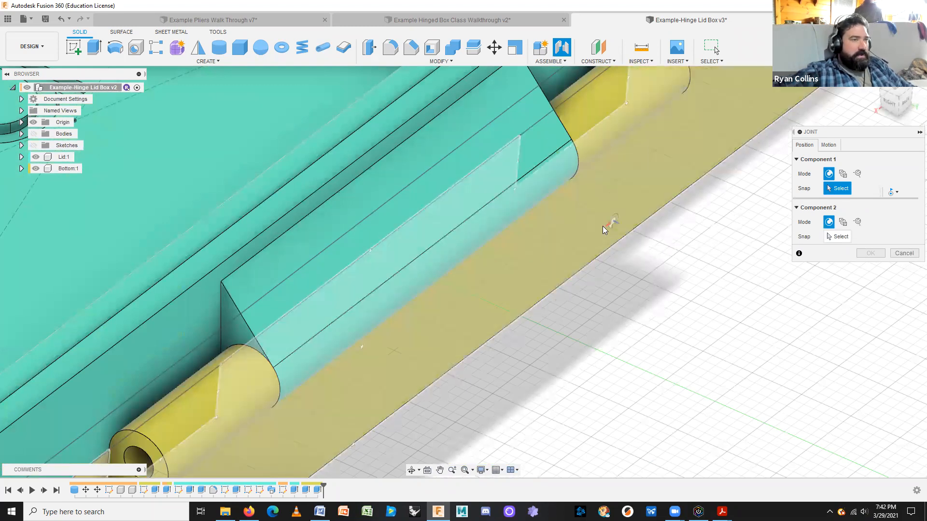
{"action": "left_click", "coordinate": [35, 170]}
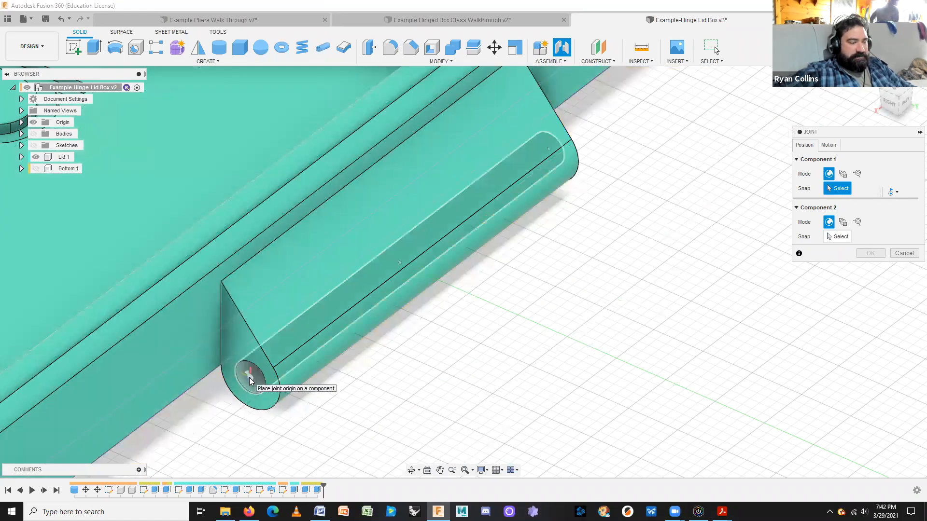
{"action": "left_click", "coordinate": [249, 377]}
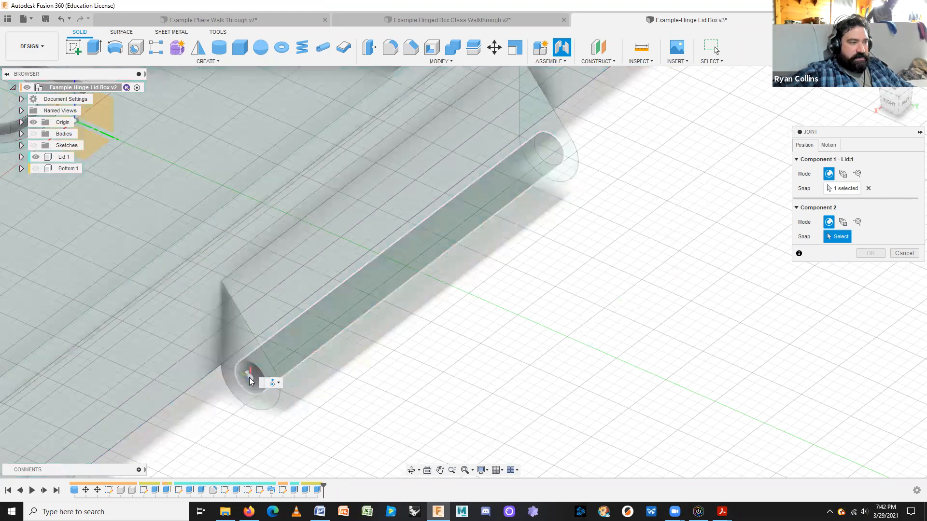
Show the Bottom, hide the Lid, and place the Bottom's joint origin at the hole centre of the adjoining knuckle's inner end.
{"action": "left_click", "coordinate": [36, 169]}
{"action": "left_click", "coordinate": [36, 156]}
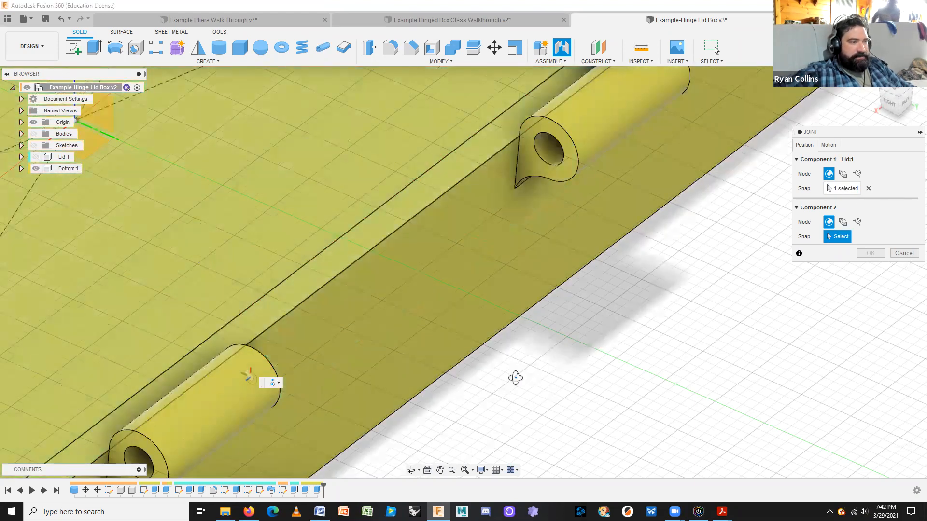
{"action": "middle_click_drag", "start_coordinate": [455, 378], "coordinate": [380, 349], "text": "shift"}
{"action": "left_click_drag", "start_coordinate": [380, 345], "coordinate": [414, 404], "text": "shift"}
{"action": "middle_click_drag", "start_coordinate": [414, 403], "coordinate": [321, 224], "text": "shift"}
{"action": "scroll", "coordinate": [321, 224], "scroll_direction": "up", "scroll_amount": 4}
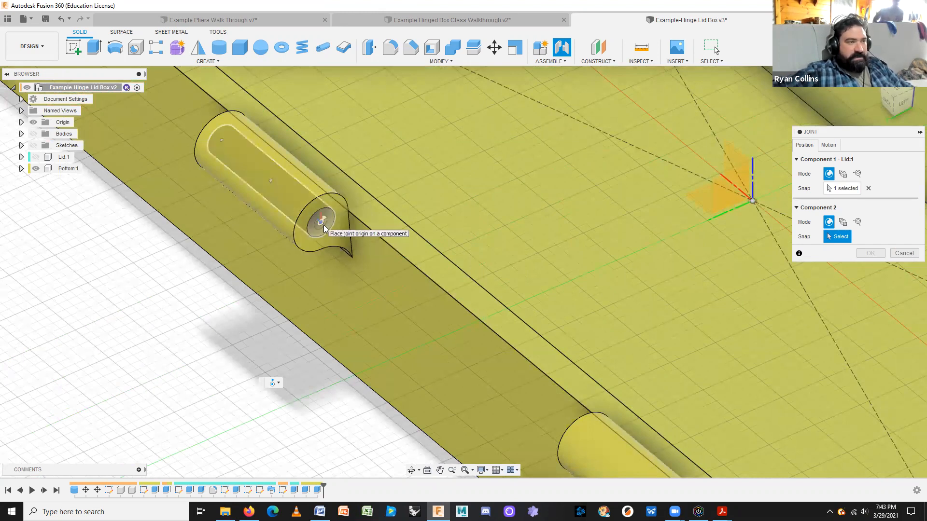
{"action": "scroll", "coordinate": [318, 220], "scroll_direction": "up", "scroll_amount": 3}
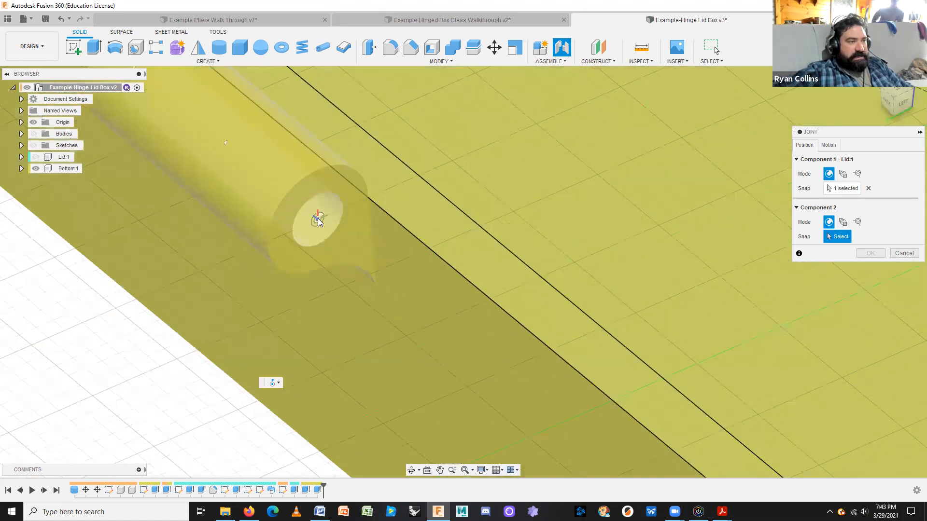
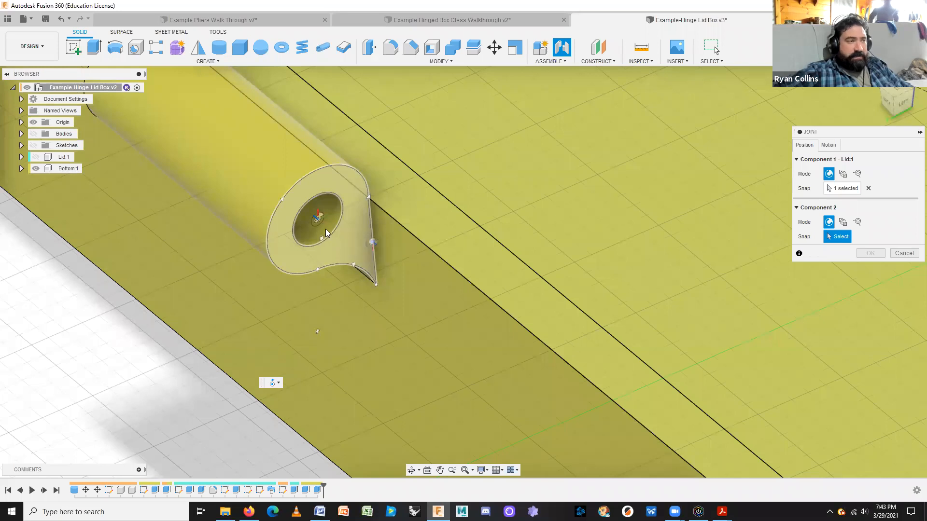
{"action": "left_click", "coordinate": [316, 218]}
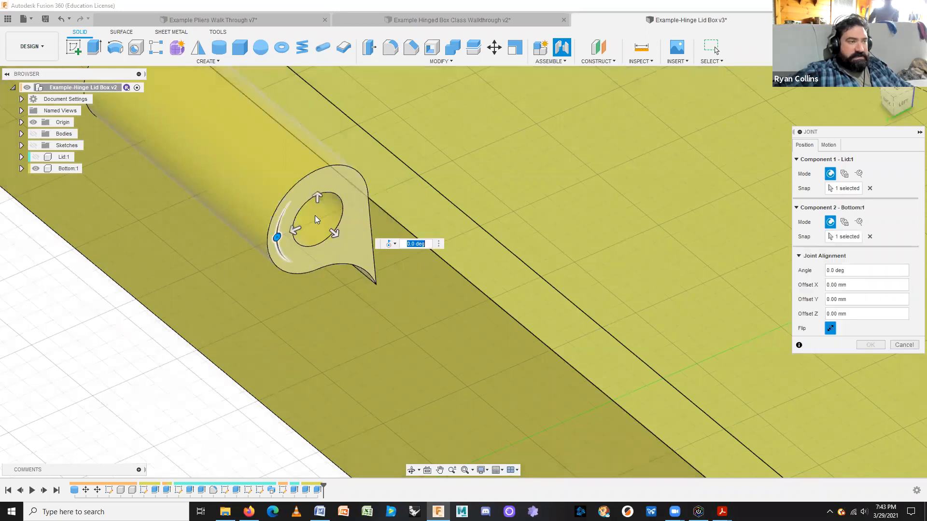
Show the Lid again, preview the revolute motion about the Z axis, and create the joint.
{"action": "left_click", "coordinate": [36, 157]}
{"action": "scroll", "coordinate": [376, 360], "scroll_direction": "down", "scroll_amount": 3}
{"action": "middle_click_drag", "start_coordinate": [377, 360], "coordinate": [805, 158], "text": "shift"}
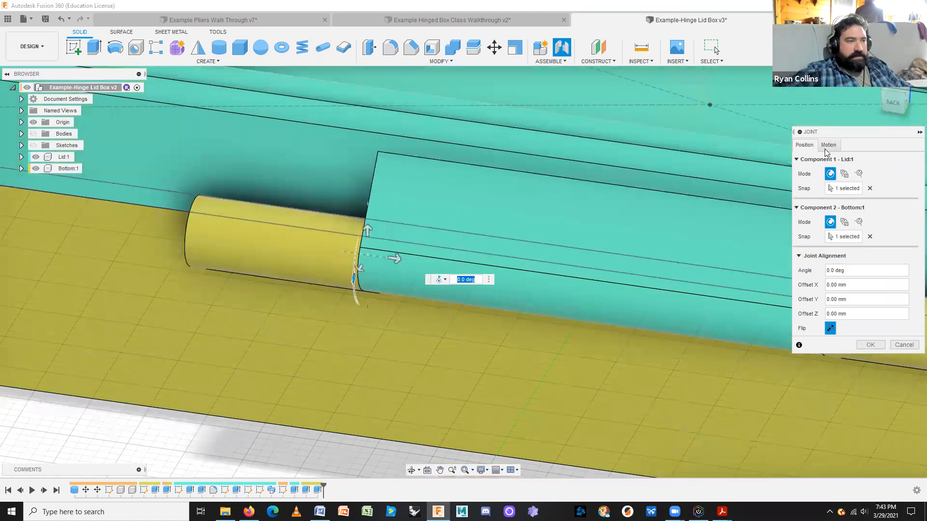
{"action": "left_click", "coordinate": [824, 148]}
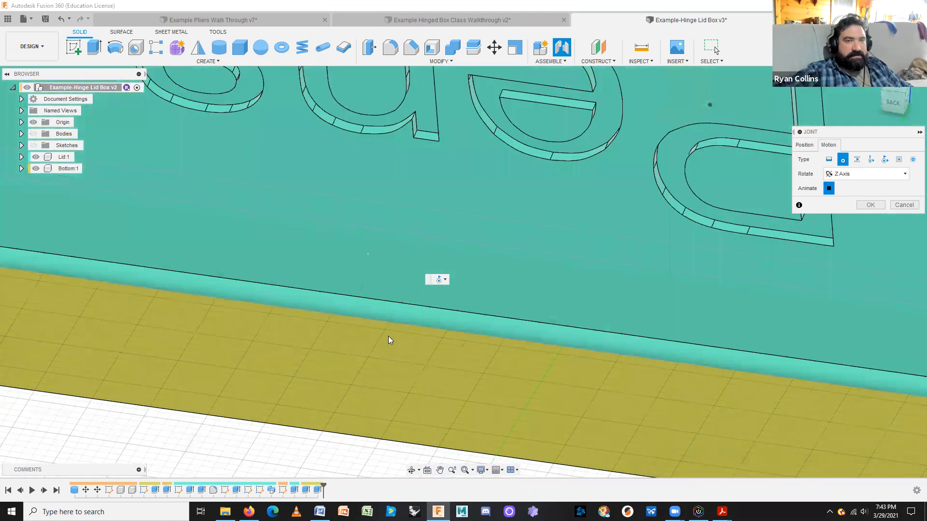
{"action": "middle_click_drag", "start_coordinate": [388, 336], "coordinate": [522, 367], "text": "shift"}
{"action": "middle_click_drag", "start_coordinate": [593, 369], "coordinate": [616, 380], "text": "shift"}
{"action": "scroll", "coordinate": [616, 379], "scroll_direction": "down", "scroll_amount": 5}
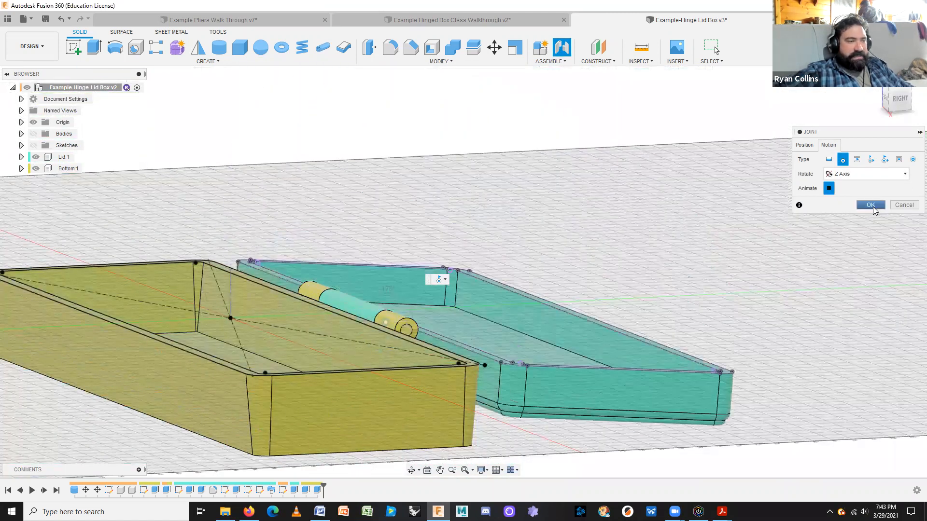
{"action": "left_click", "coordinate": [873, 207]}
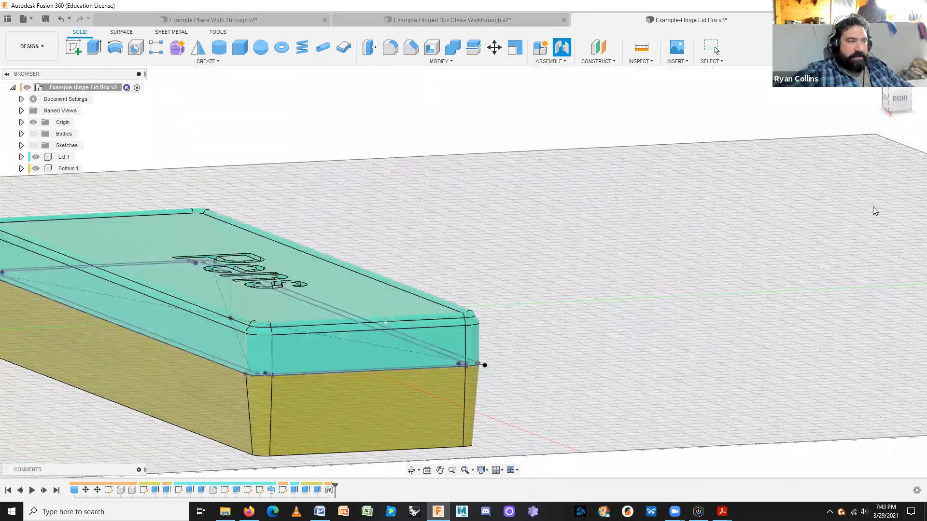
Edit the new revolute joint's limits and enable both a minimum and a maximum for its rotation.
{"action": "middle_click_drag", "start_coordinate": [504, 239], "coordinate": [521, 283], "text": "shift"}
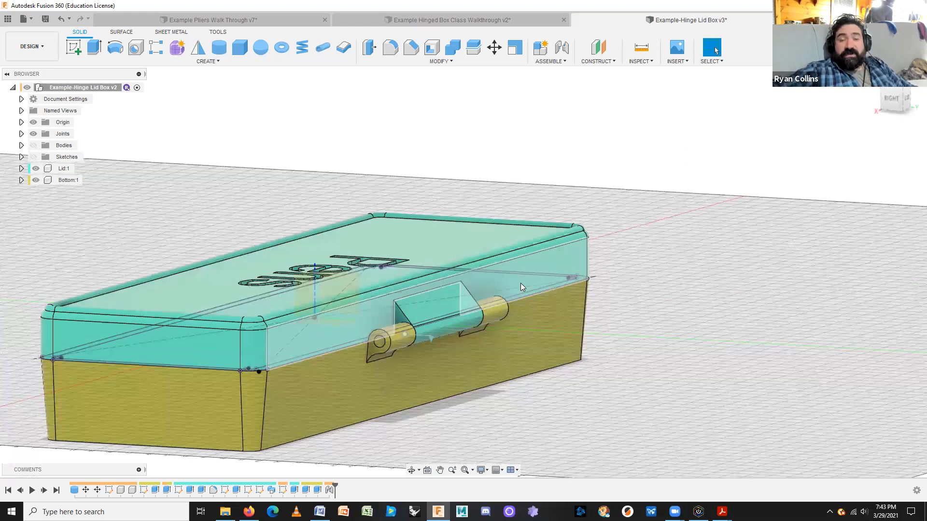
{"action": "left_click", "coordinate": [21, 134]}
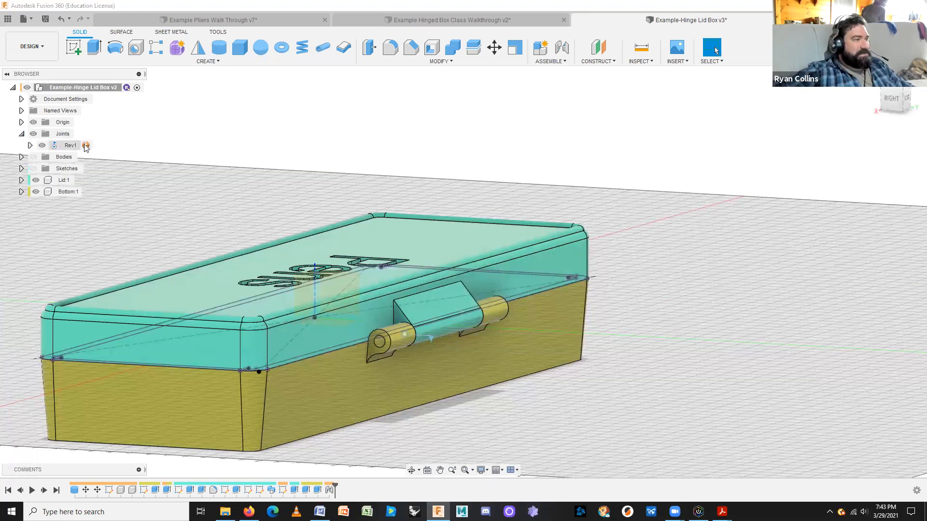
{"action": "left_click", "coordinate": [85, 146]}
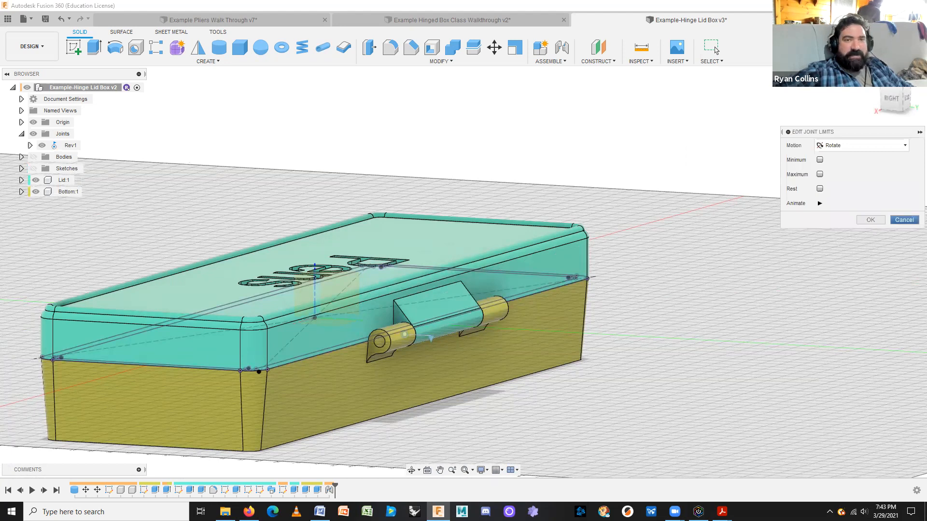
{"action": "left_click", "coordinate": [819, 160]}
{"action": "left_click", "coordinate": [819, 188]}
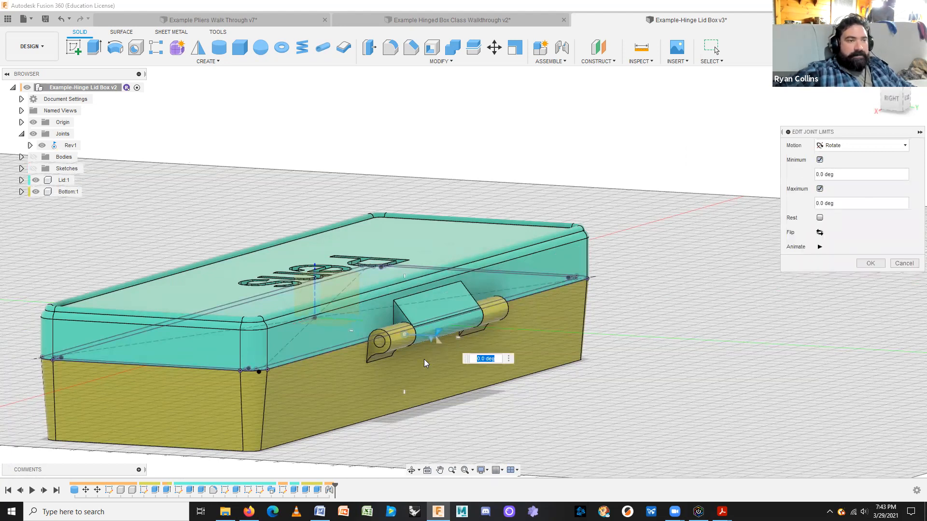
Set the joint's maximum rotation limit to 120 degrees by rotating the limit handle at the hinge.
{"action": "scroll", "coordinate": [487, 337], "scroll_direction": "up", "scroll_amount": 4}
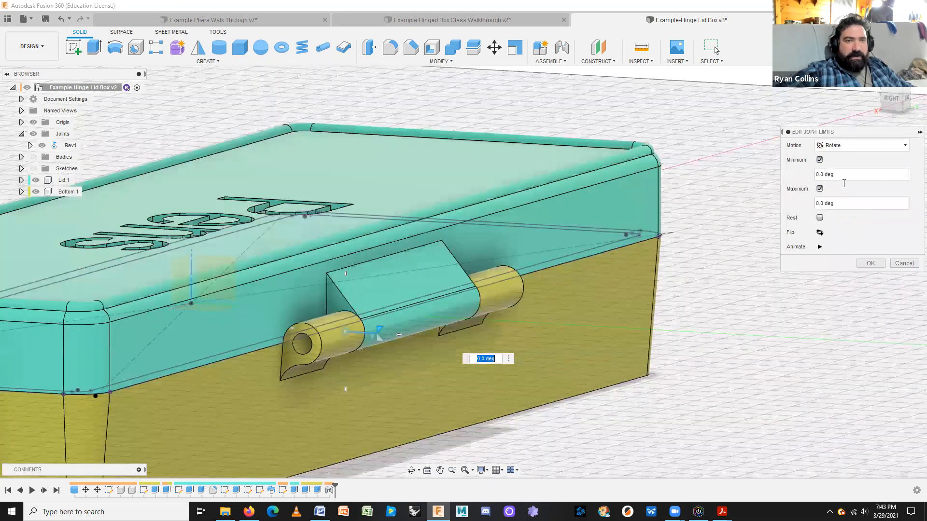
{"action": "scroll", "coordinate": [396, 342], "scroll_direction": "up", "scroll_amount": 5}
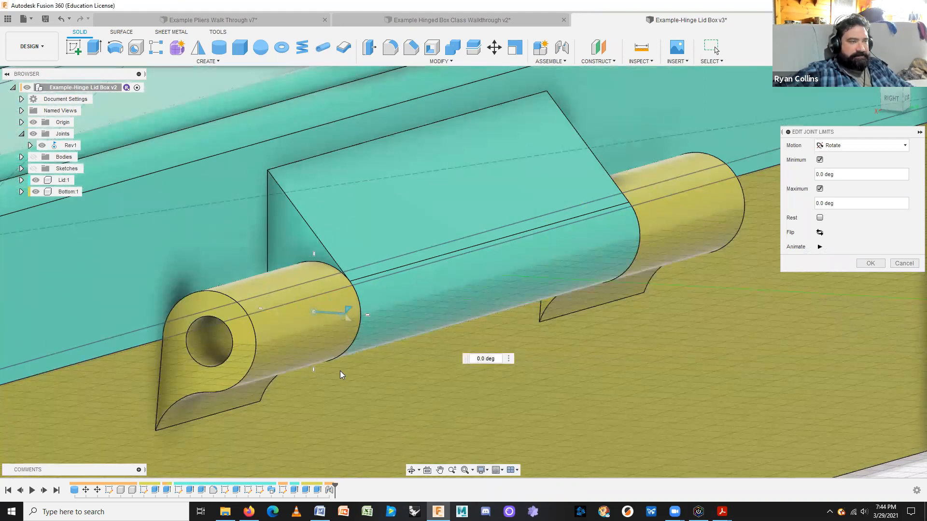
{"action": "middle_click_drag", "start_coordinate": [350, 339], "coordinate": [378, 346]}
{"action": "mouse_move", "coordinate": [375, 317]}
{"action": "left_mouse_down"}
{"action": "mouse_move", "coordinate": [366, 283]}
{"action": "mouse_move", "coordinate": [374, 319]}
{"action": "left_mouse_up"}
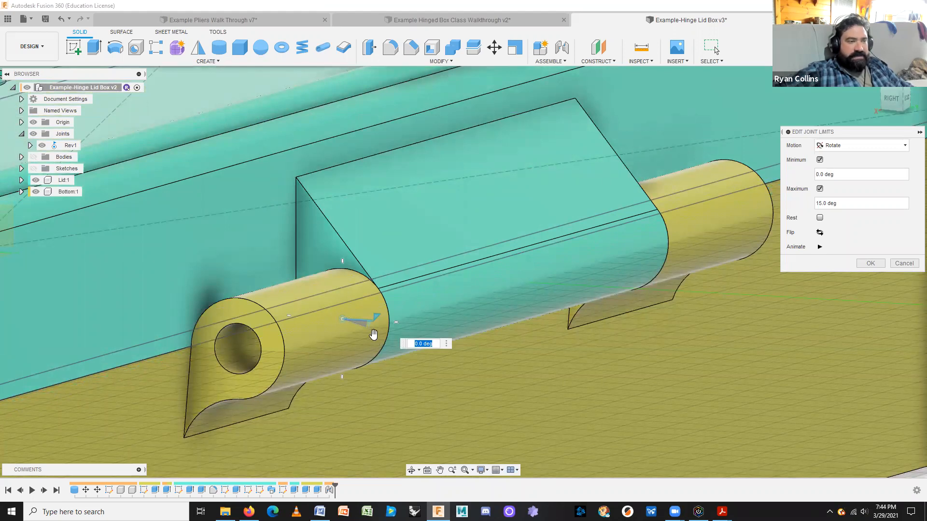
{"action": "left_click", "coordinate": [374, 335]}
{"action": "left_click_drag", "start_coordinate": [374, 335], "coordinate": [304, 360]}
{"action": "middle_click_drag", "start_coordinate": [320, 363], "coordinate": [470, 361]}
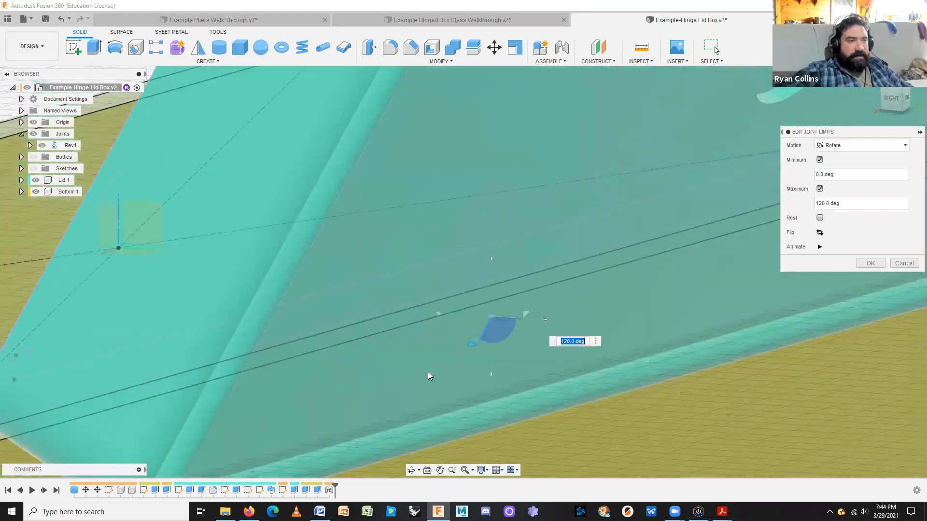
Animate the limited hinge motion and examine how the lid opens relative to the bottom.
{"action": "middle_click_drag", "start_coordinate": [457, 288], "coordinate": [494, 285], "text": "shift"}
{"action": "scroll", "coordinate": [494, 285], "scroll_direction": "down", "scroll_amount": 3}
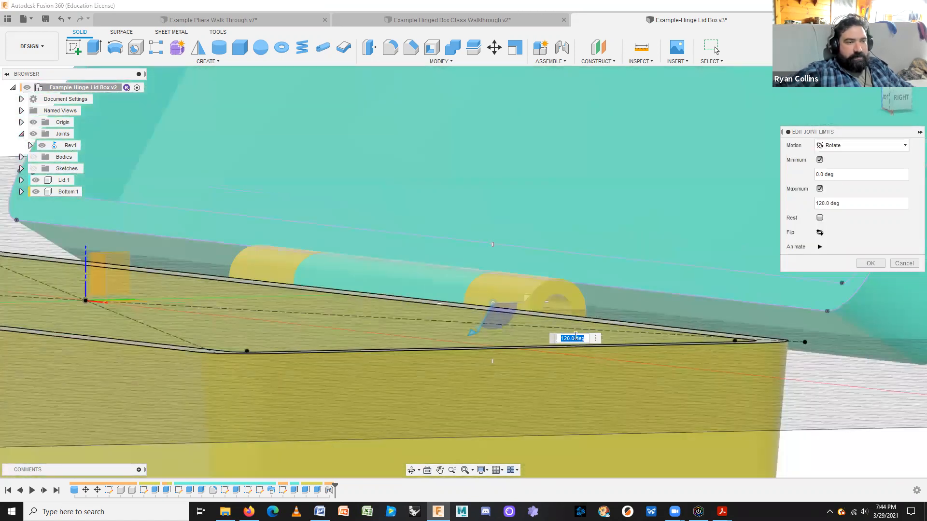
{"action": "scroll", "coordinate": [703, 368], "scroll_direction": "down", "scroll_amount": 4}
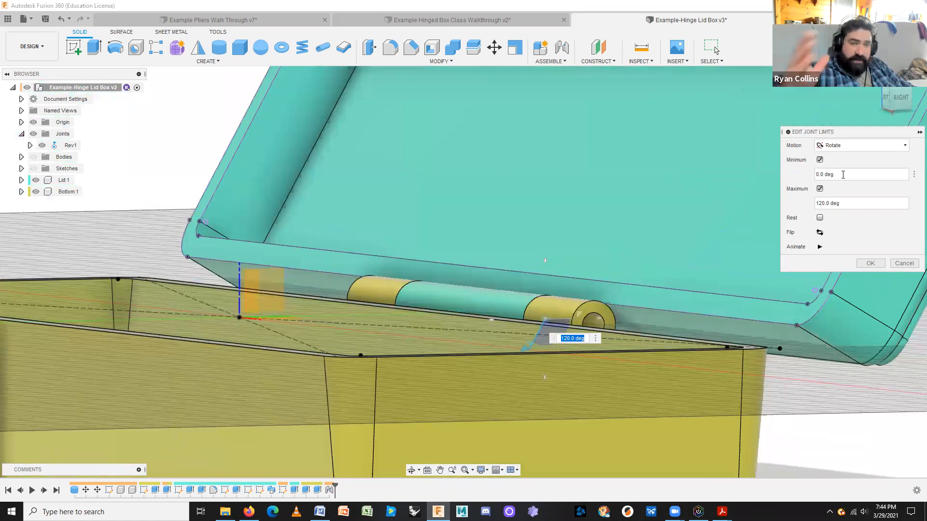
{"action": "left_click", "coordinate": [820, 248]}
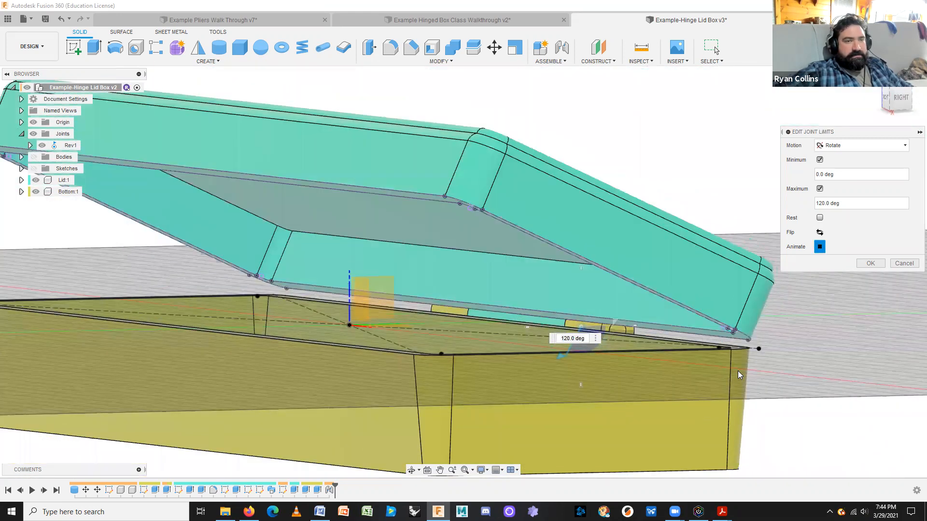
Try the Rest option for the revolute joint, leave it disabled, and accept the 0 to 120 degree rotation limits.
{"action": "left_click", "coordinate": [819, 220]}
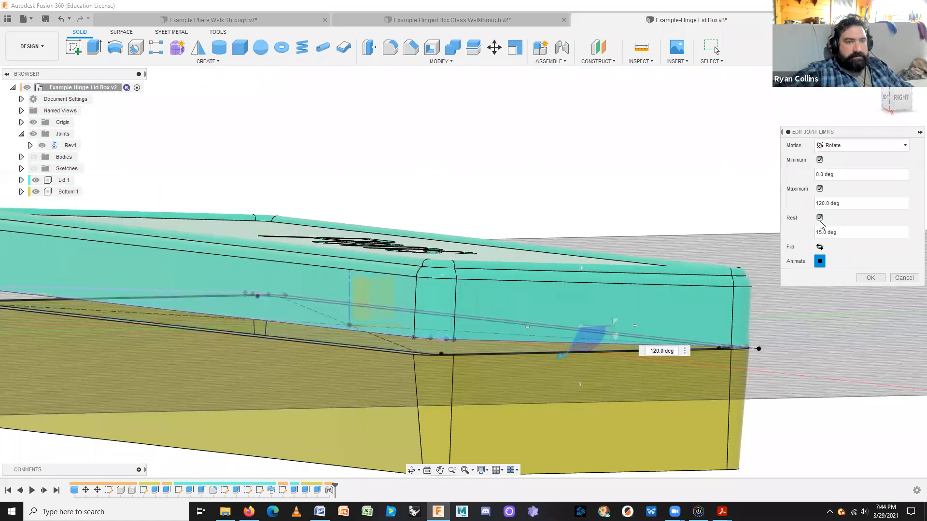
{"action": "left_click", "coordinate": [820, 217]}
{"action": "left_click", "coordinate": [819, 217]}
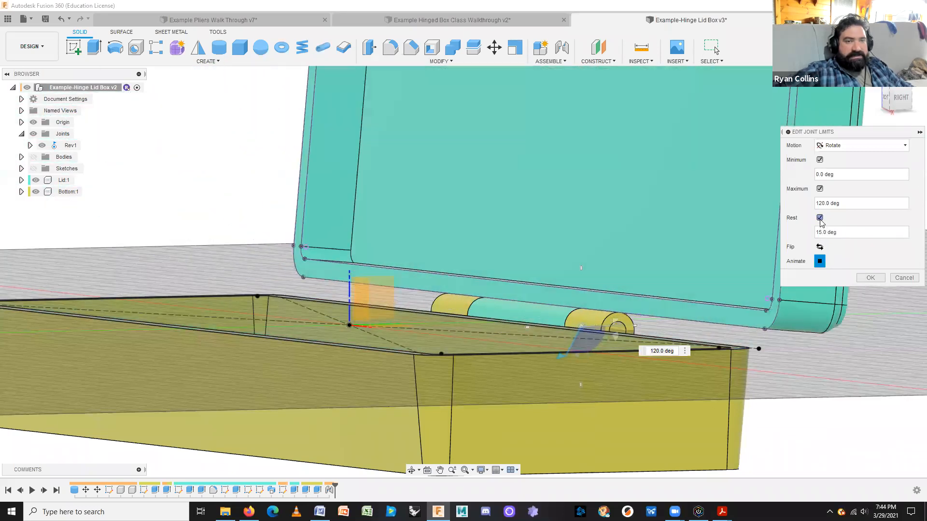
{"action": "left_click", "coordinate": [820, 217]}
{"action": "left_click", "coordinate": [872, 263]}
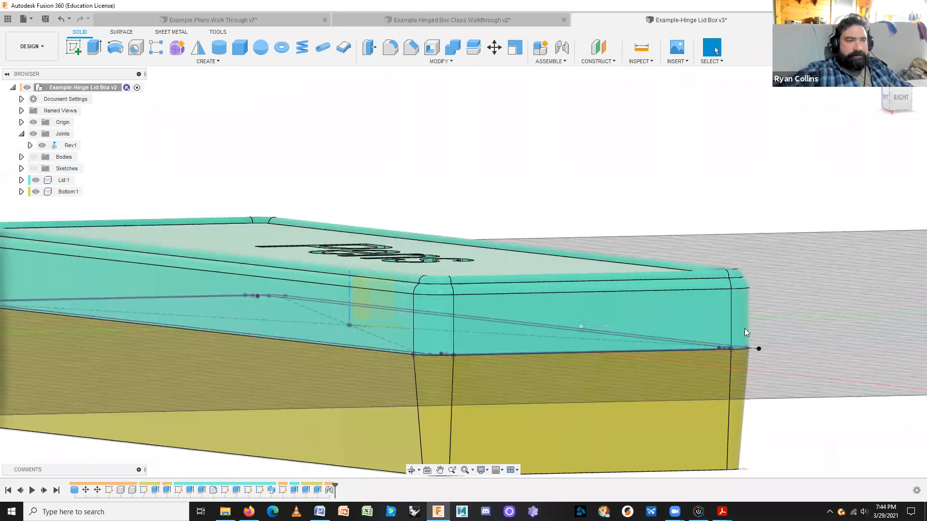
Ground the Bottom component and test moving the lid against it.
{"action": "scroll", "coordinate": [787, 341], "scroll_direction": "down", "scroll_amount": 3}
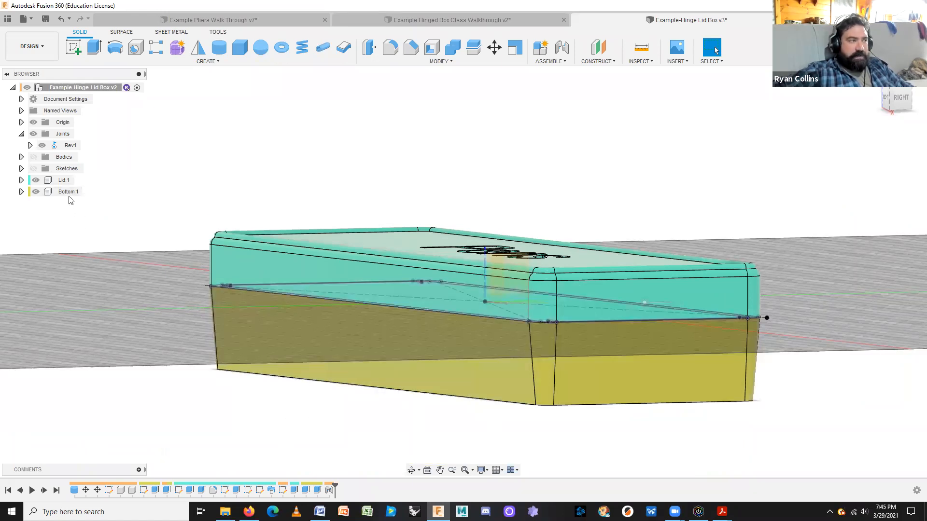
{"action": "right_click", "coordinate": [68, 193]}
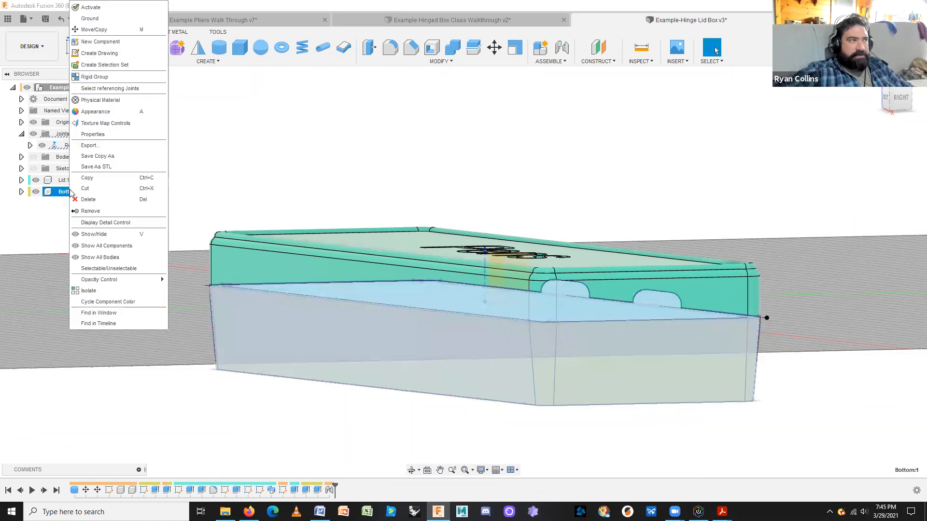
{"action": "left_click", "coordinate": [99, 20]}
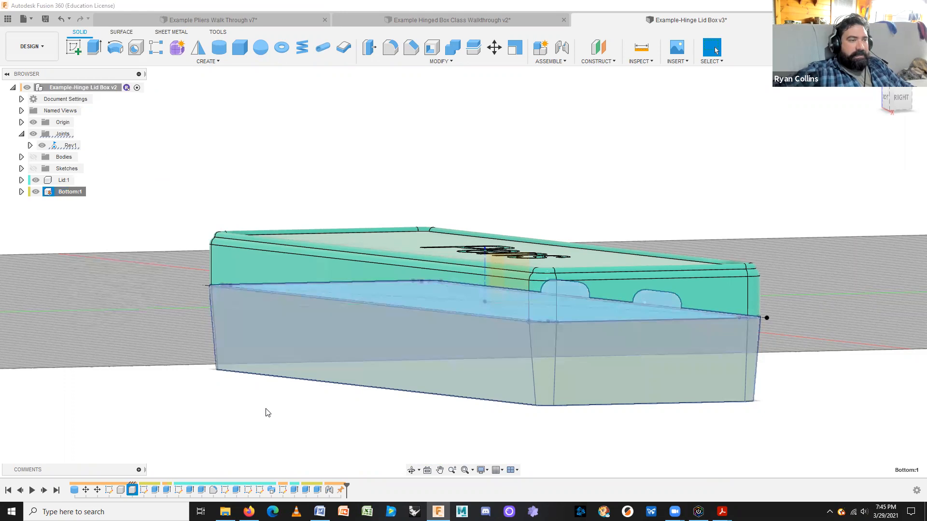
{"action": "left_click", "coordinate": [578, 297]}
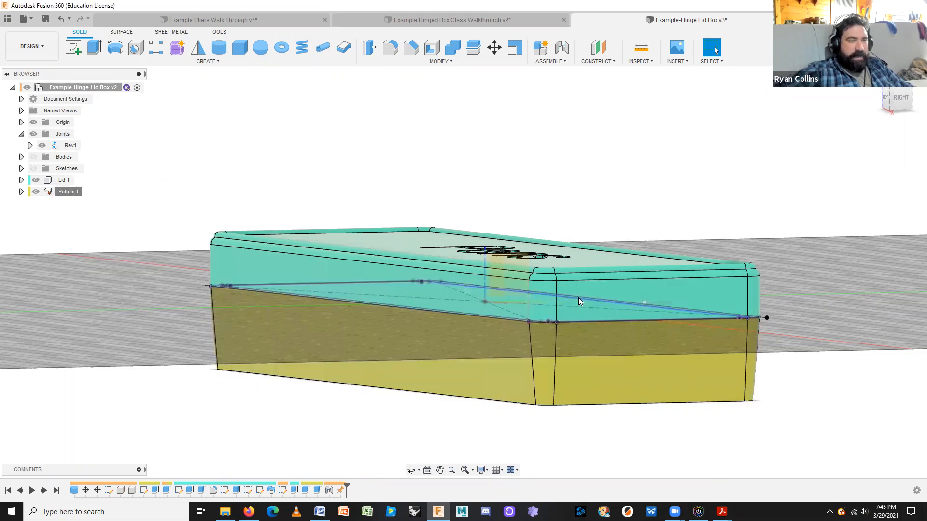
{"action": "left_click_drag", "start_coordinate": [603, 284], "coordinate": [596, 459]}
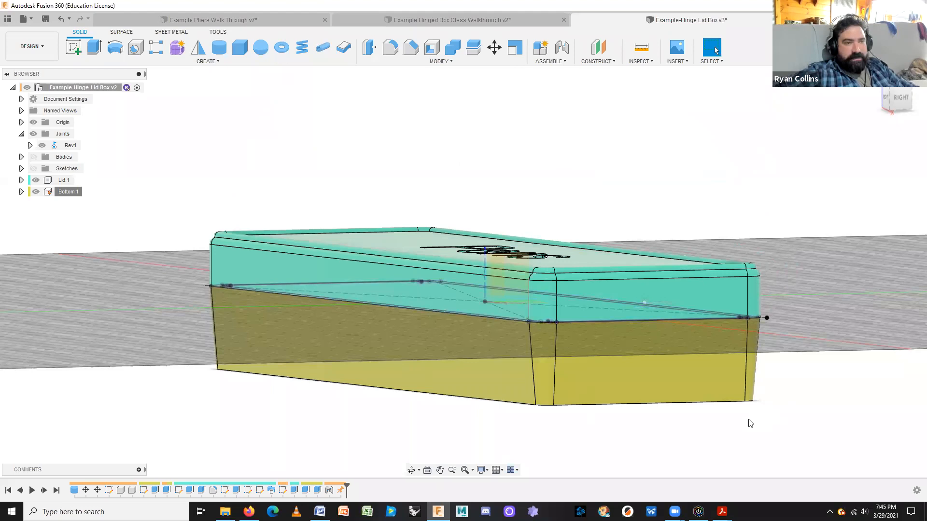
Save the hinged box design as a new version.
{"action": "key", "text": "ctrl+s"}
{"action": "key", "text": "Return"}
{"action": "middle_click_drag", "start_coordinate": [785, 351], "coordinate": [724, 361], "text": "shift"}
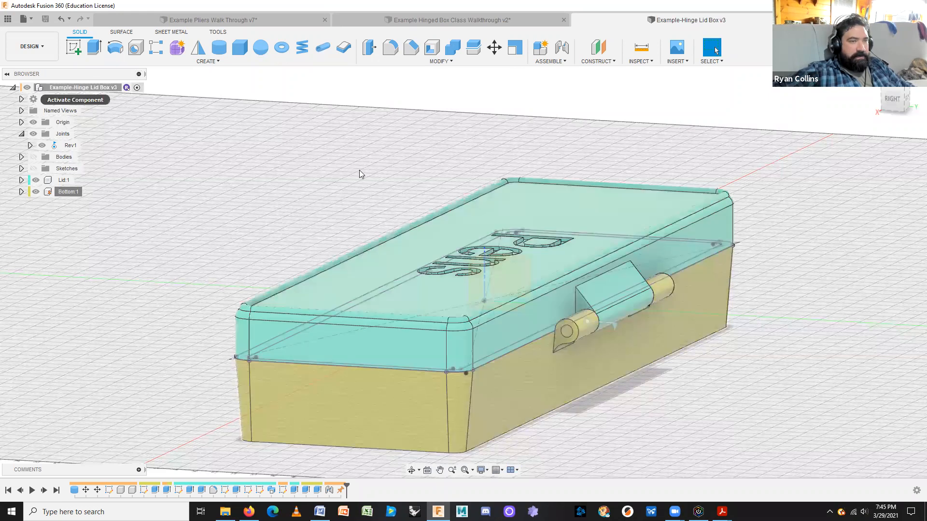
{"action": "left_click", "coordinate": [680, 64]}
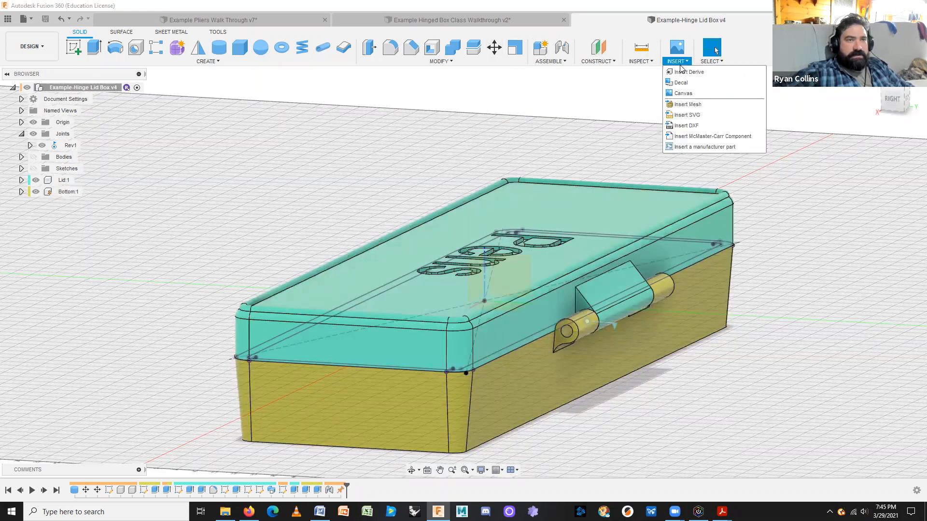
{"action": "left_click", "coordinate": [690, 136]}
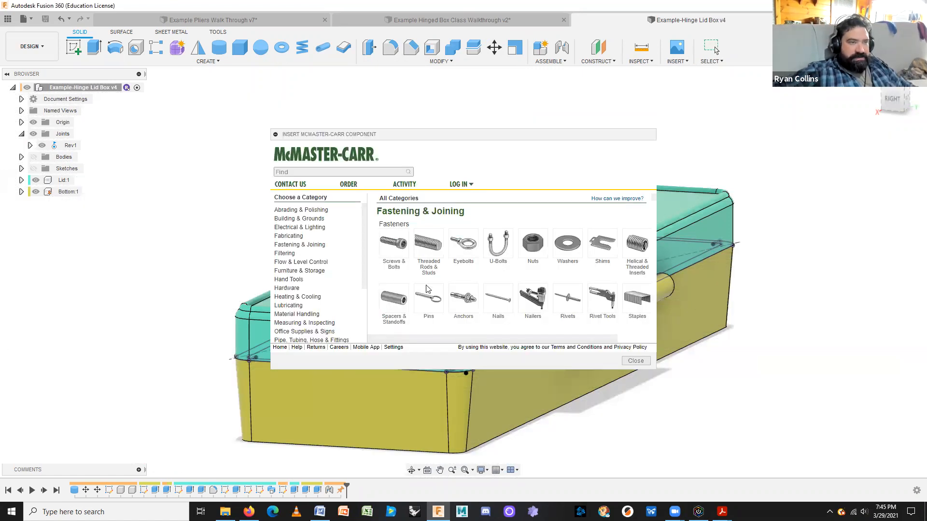
{"action": "left_click", "coordinate": [433, 256]}
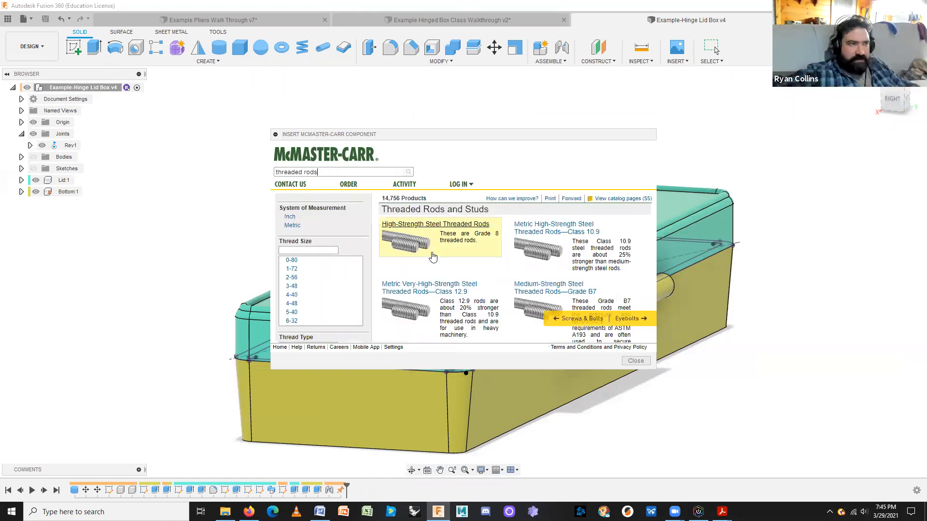
{"action": "left_click", "coordinate": [290, 226]}
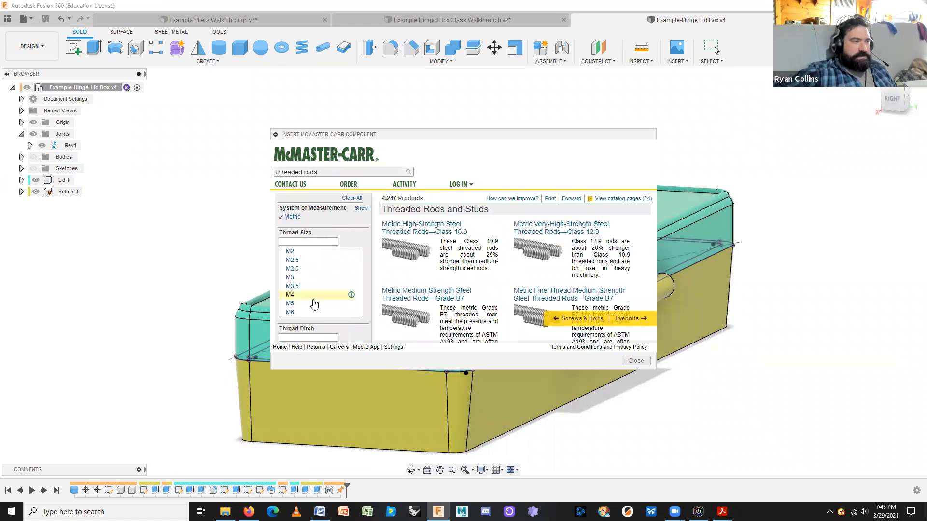
{"action": "left_click", "coordinate": [290, 277]}
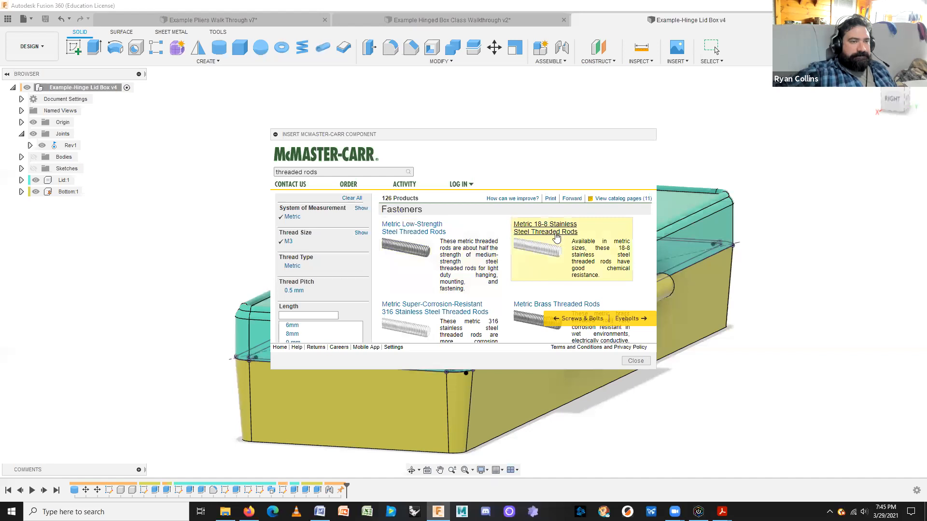
{"action": "left_click", "coordinate": [635, 361]}
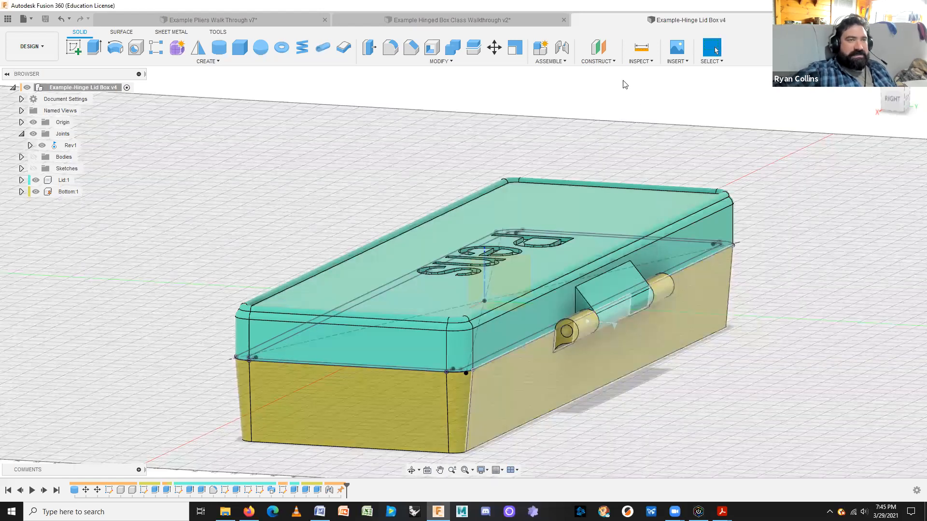
Measure the distance between the outer end faces of the two Bottom hinge knuckles.
{"action": "left_click", "coordinate": [641, 47]}
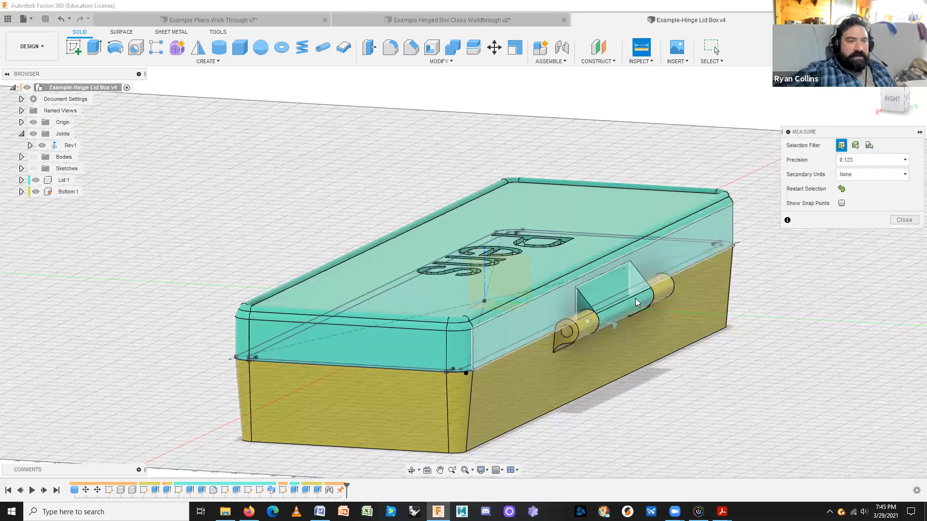
{"action": "left_click", "coordinate": [559, 341]}
{"action": "middle_click_drag", "start_coordinate": [690, 372], "coordinate": [527, 340], "text": "shift"}
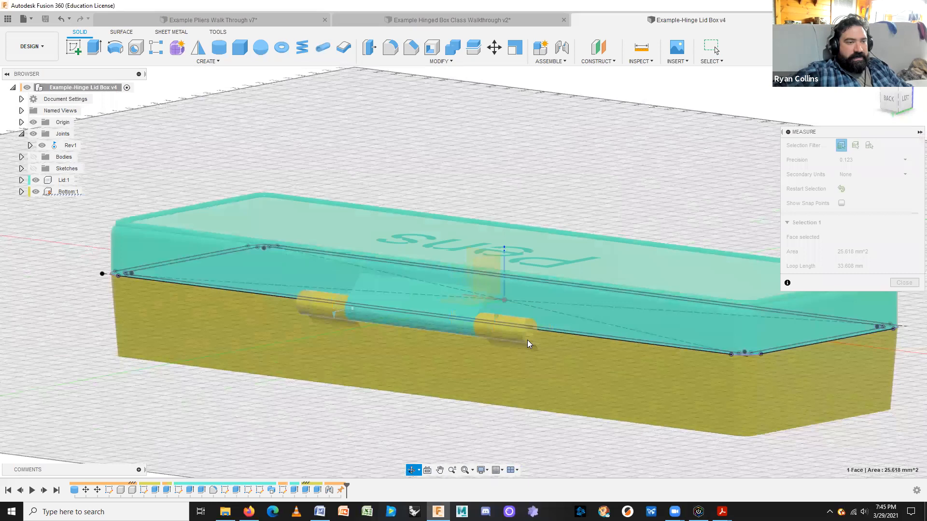
{"action": "left_click", "coordinate": [527, 339]}
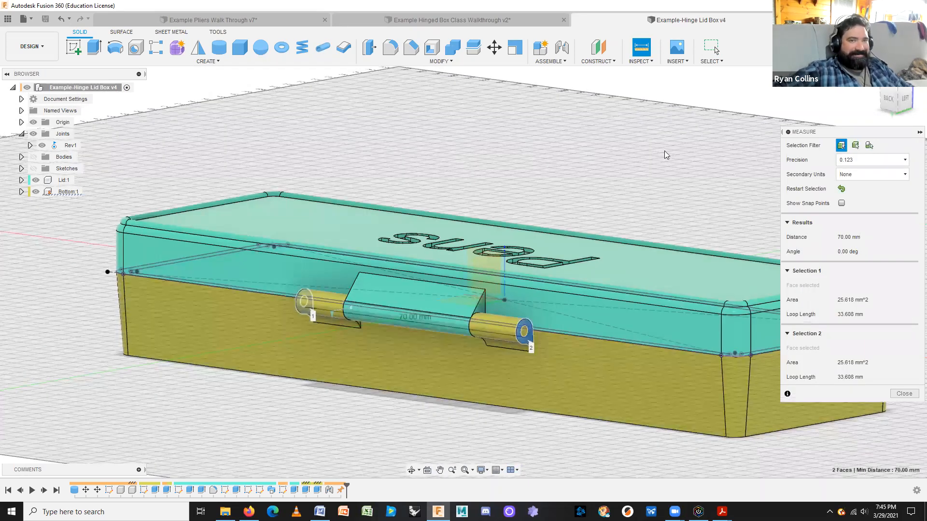
{"action": "key", "text": "Escape"}
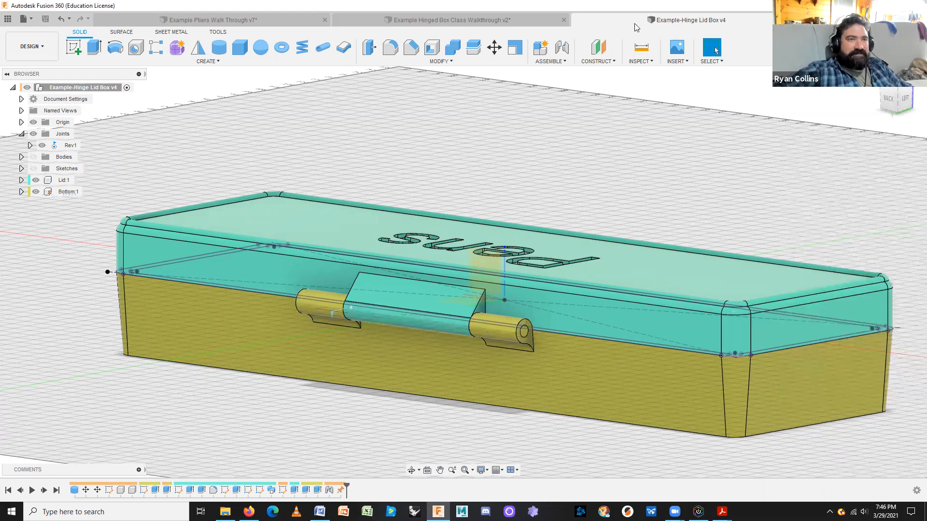
Browse the McMaster-Carr component catalog for threaded rods and filter them to metric, M3 thread size, and 75 mm length.
{"action": "left_click", "coordinate": [677, 62]}
{"action": "left_click", "coordinate": [687, 137]}
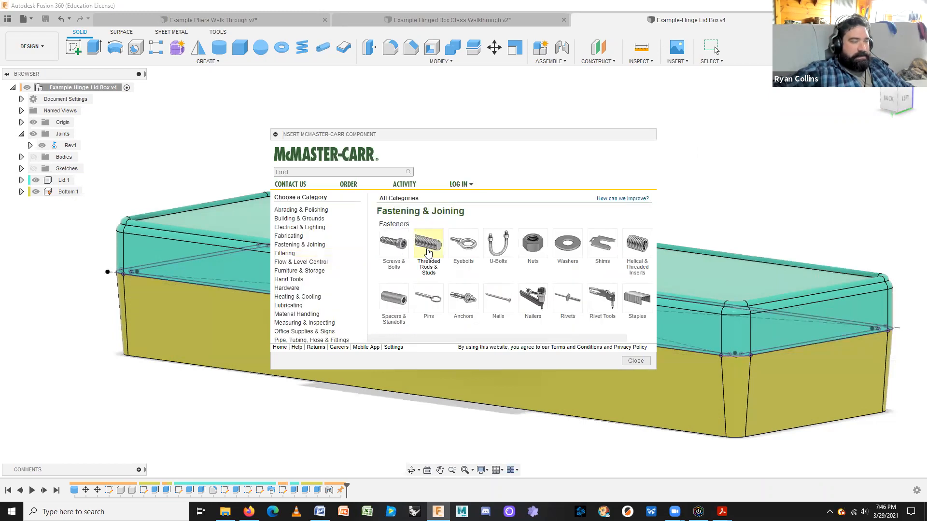
{"action": "left_click", "coordinate": [428, 245]}
{"action": "left_click", "coordinate": [292, 225]}
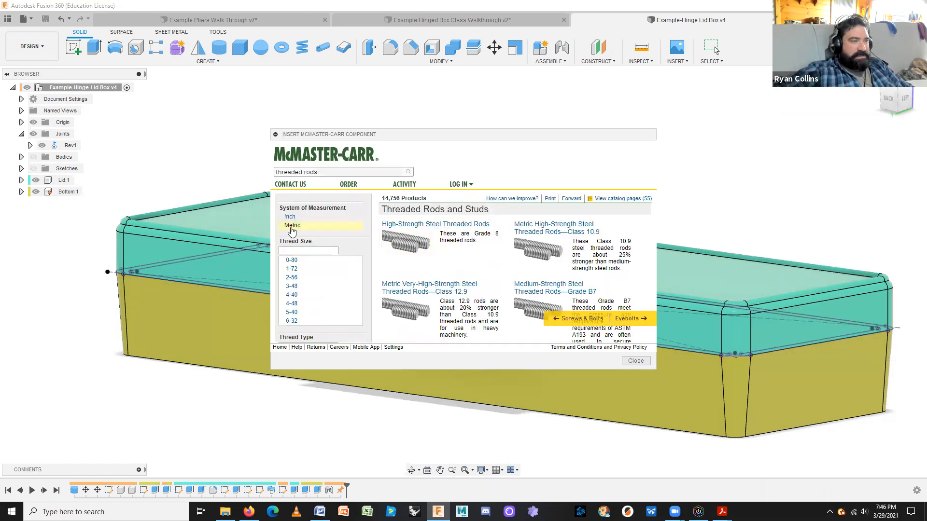
{"action": "left_click", "coordinate": [290, 278]}
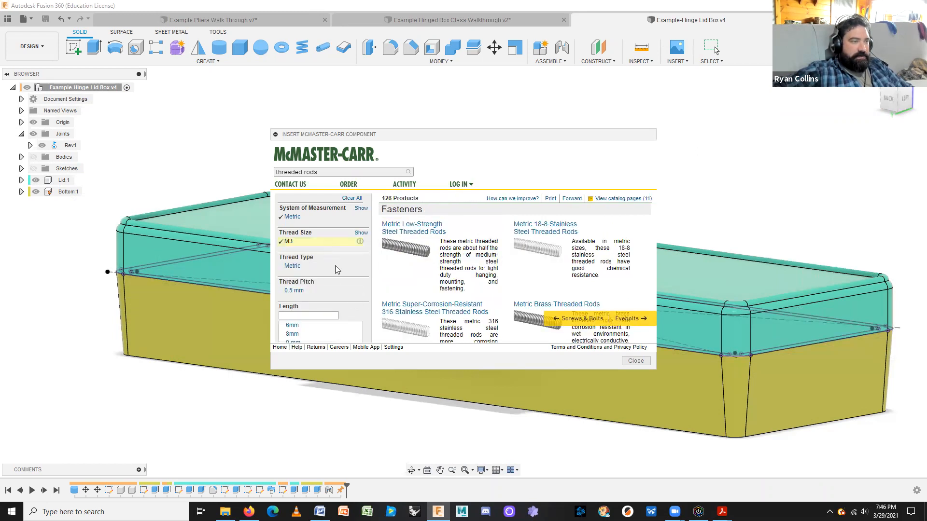
{"action": "scroll", "coordinate": [359, 303], "scroll_direction": "down", "scroll_amount": 3}
{"action": "scroll", "coordinate": [300, 277], "scroll_direction": "down", "scroll_amount": 5}
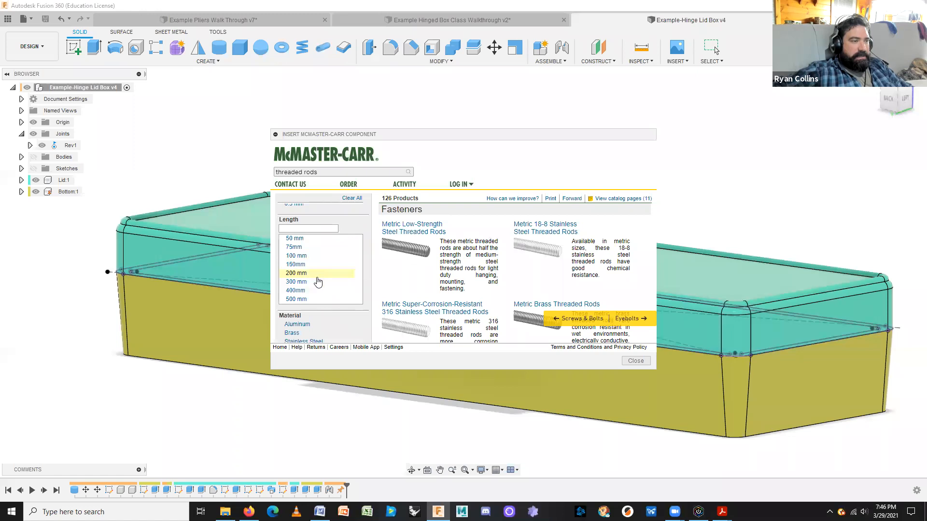
{"action": "left_click", "coordinate": [301, 248]}
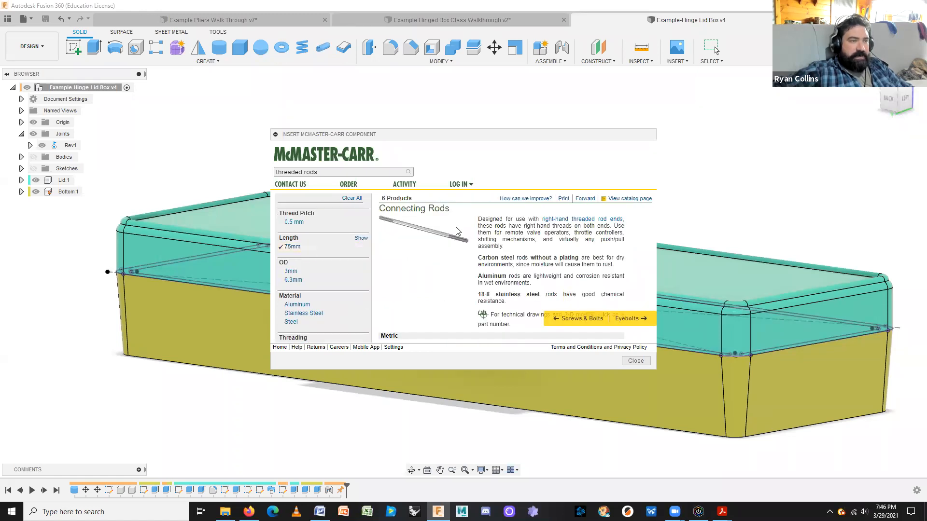
Open the product details of the 18-8 stainless steel M3 connecting rod, 75 mm overall length, part 6516K318.
{"action": "scroll", "coordinate": [409, 280], "scroll_direction": "down", "scroll_amount": 3}
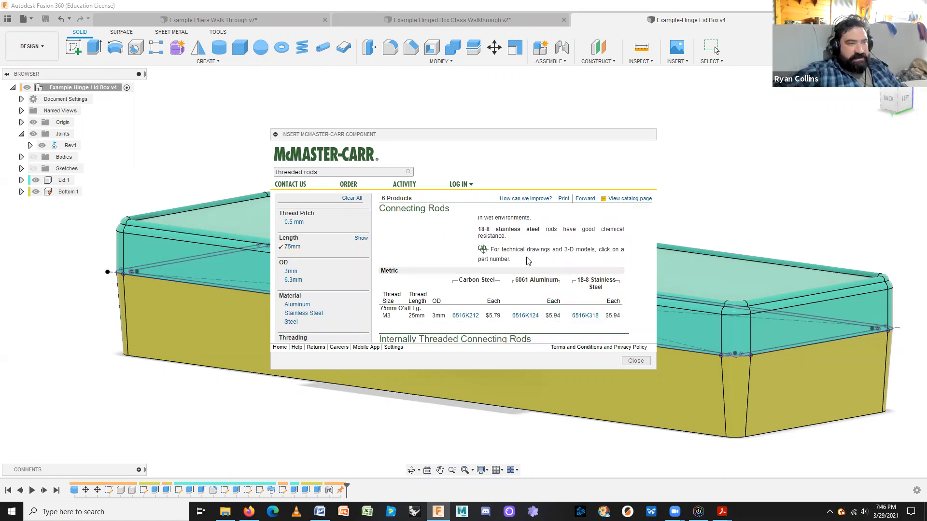
{"action": "scroll", "coordinate": [528, 260], "scroll_direction": "down", "scroll_amount": 4}
{"action": "scroll", "coordinate": [449, 314], "scroll_direction": "up", "scroll_amount": 7}
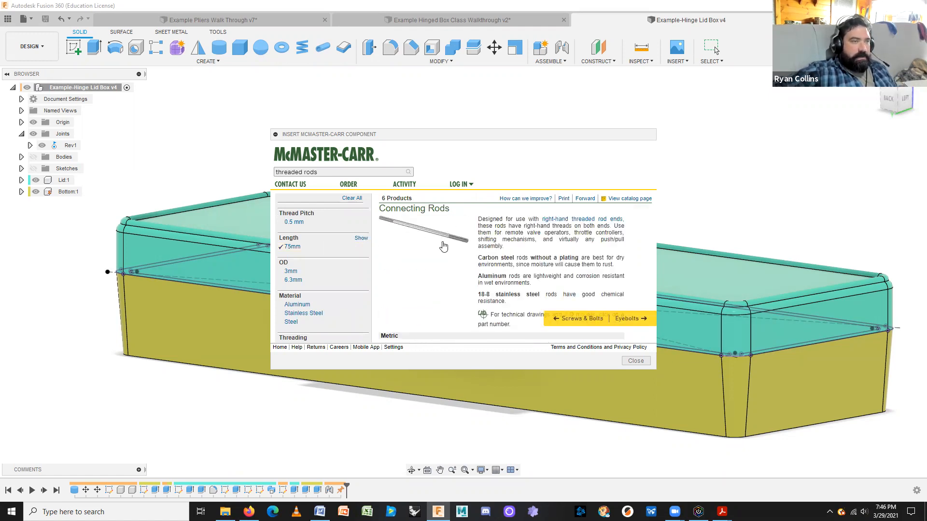
{"action": "scroll", "coordinate": [472, 266], "scroll_direction": "down", "scroll_amount": 5}
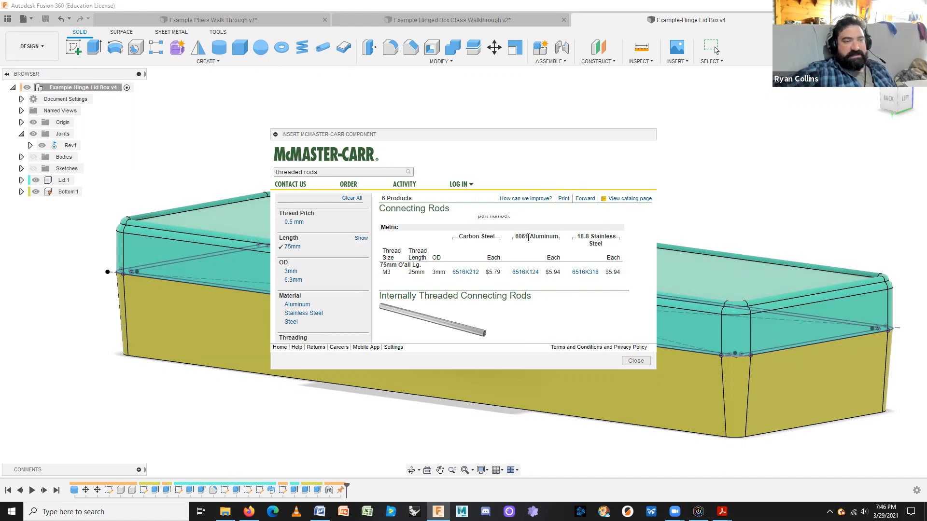
{"action": "left_click", "coordinate": [586, 274]}
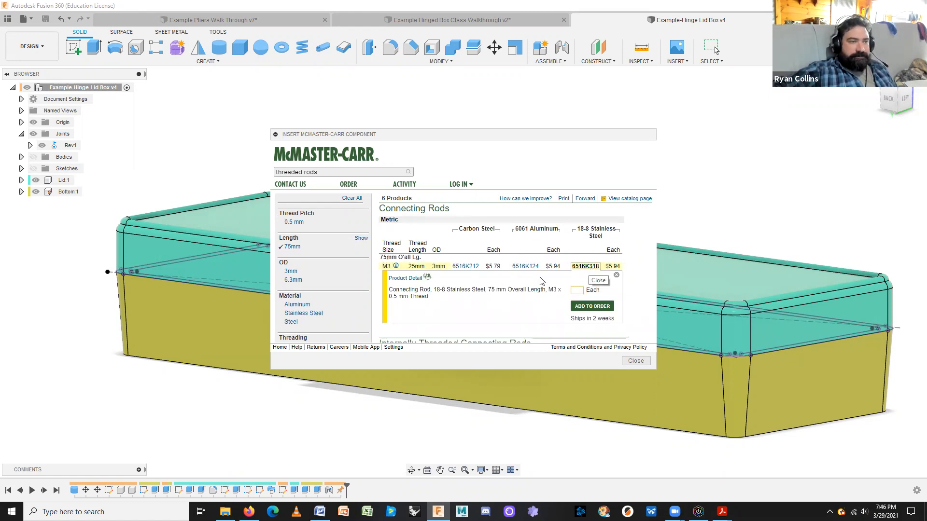
{"action": "left_click", "coordinate": [409, 279]}
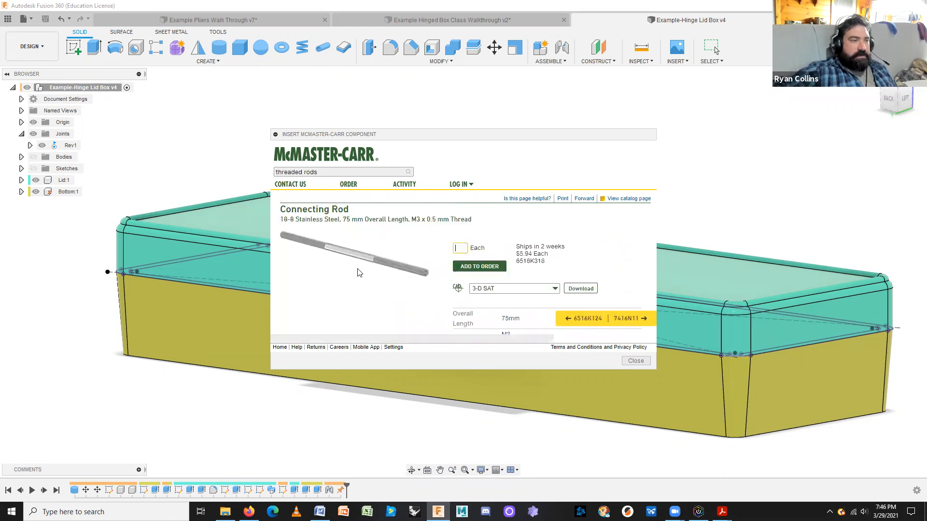
Review the connecting rod's specifications and dimension drawing, and choose 3-D SAT as its CAD download format.
{"action": "scroll", "coordinate": [404, 292], "scroll_direction": "down", "scroll_amount": 10}
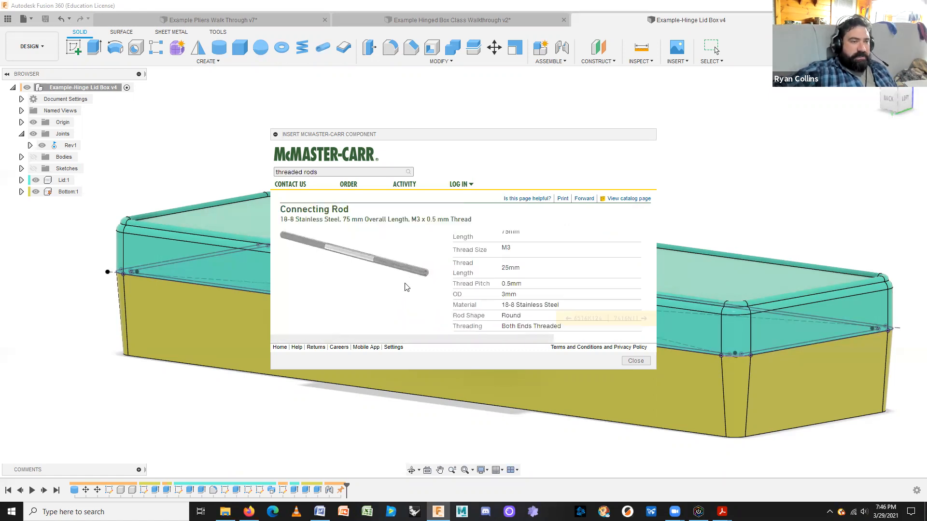
{"action": "scroll", "coordinate": [477, 293], "scroll_direction": "right", "scroll_amount": 3}
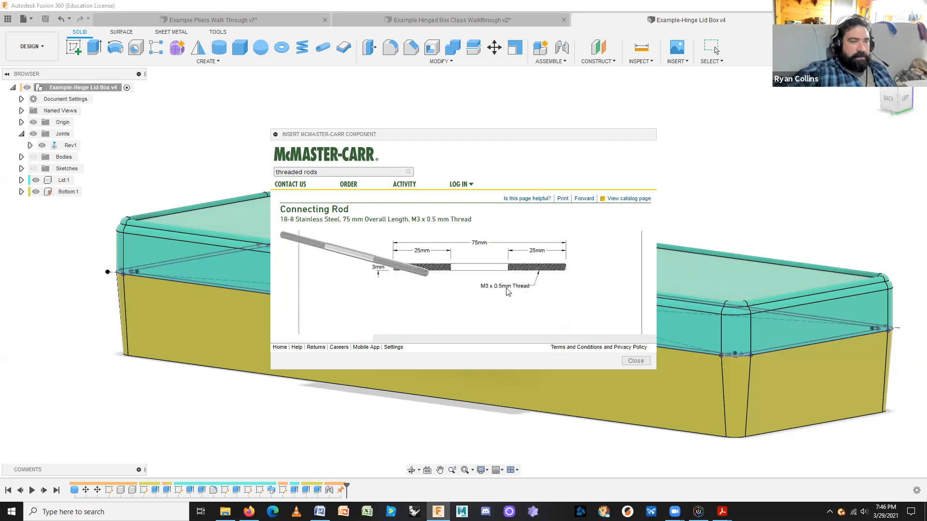
{"action": "scroll", "coordinate": [488, 299], "scroll_direction": "up", "scroll_amount": 5}
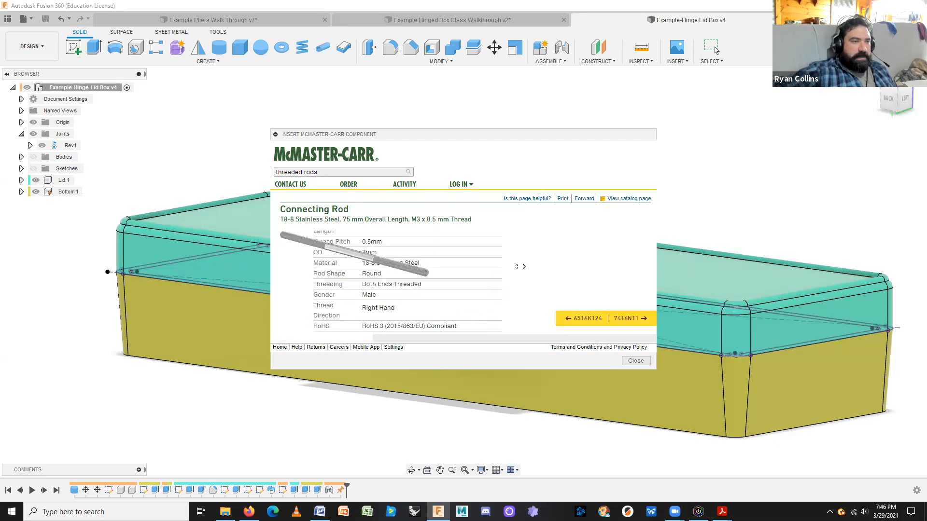
{"action": "scroll", "coordinate": [441, 282], "scroll_direction": "up", "scroll_amount": 3}
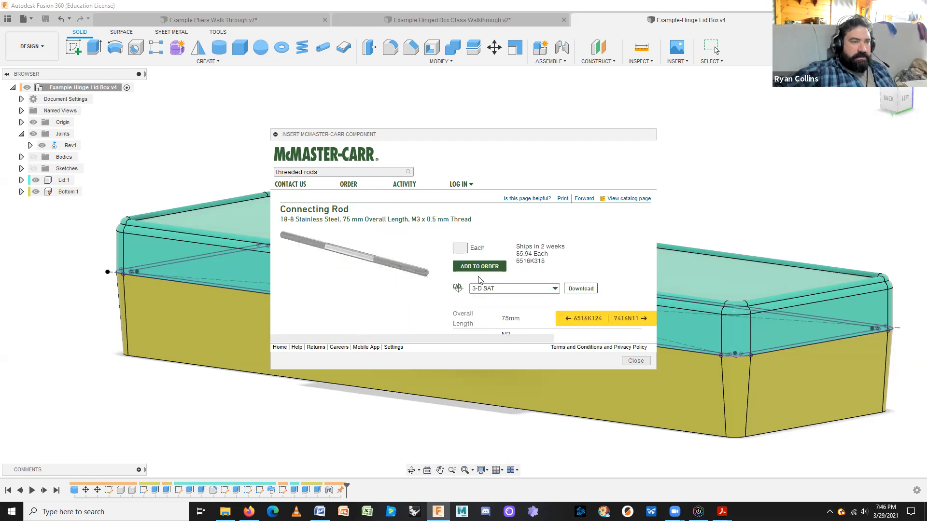
{"action": "left_click", "coordinate": [552, 288]}
{"action": "scroll", "coordinate": [560, 285], "scroll_direction": "down", "scroll_amount": 2}
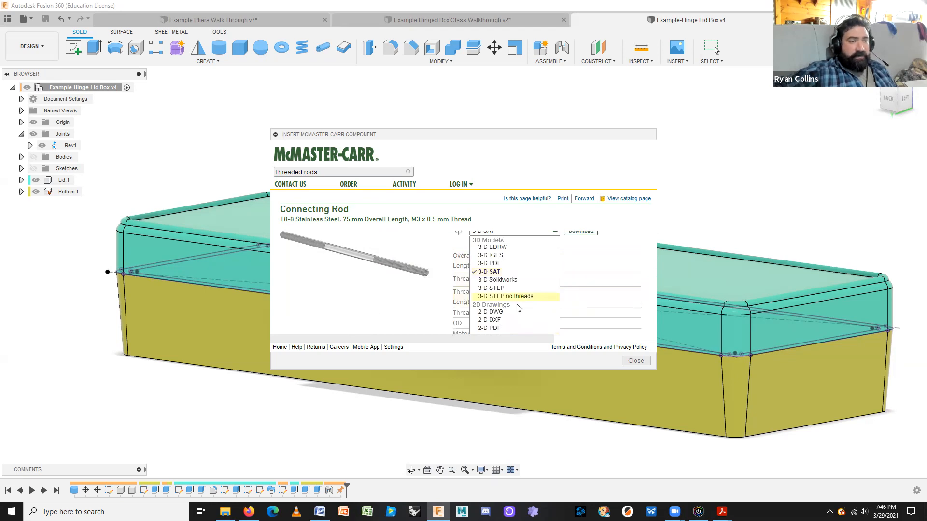
{"action": "left_click", "coordinate": [502, 274]}
{"action": "scroll", "coordinate": [609, 301], "scroll_direction": "up", "scroll_amount": 1}
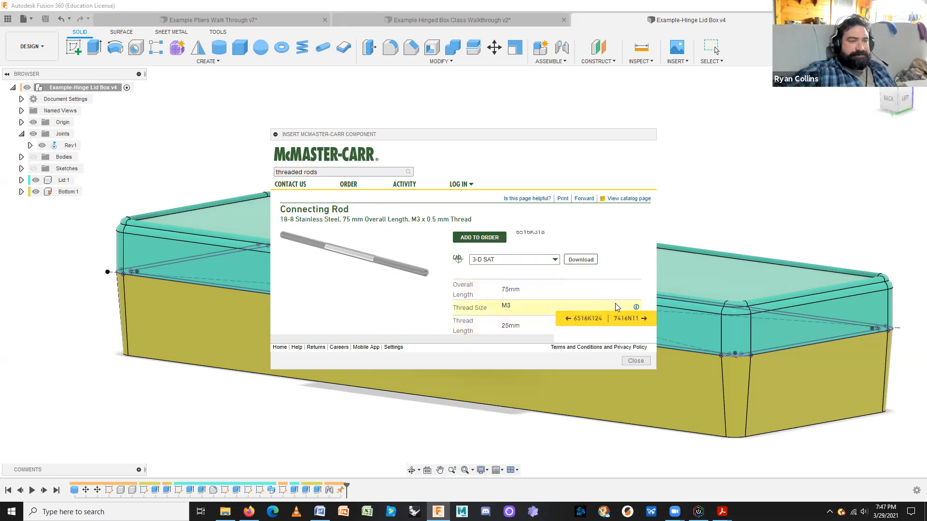
Insert the 75 mm M3 connecting rod into the design and move it 65 mm along Y, away from the box.
{"action": "left_click", "coordinate": [583, 260]}
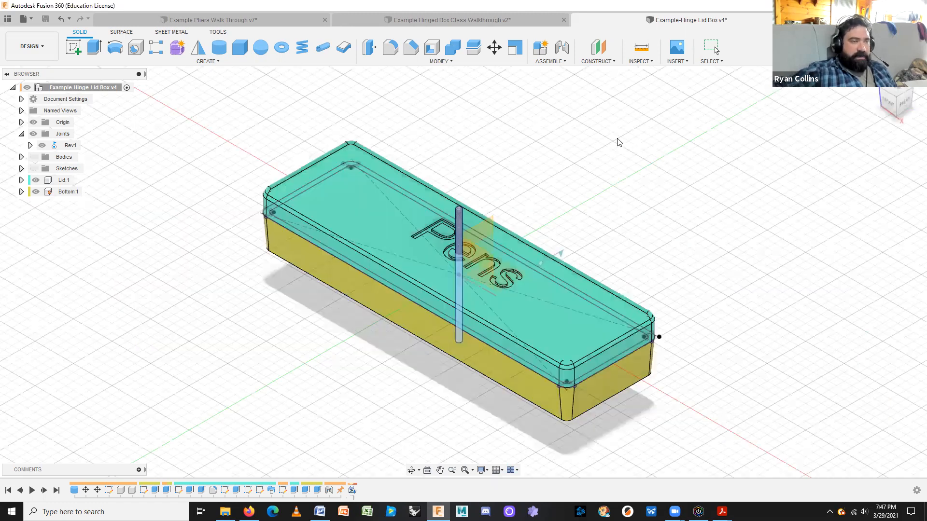
{"action": "scroll", "coordinate": [604, 201], "scroll_direction": "down", "scroll_amount": 3}
{"action": "middle_click_drag", "start_coordinate": [561, 202], "coordinate": [457, 247]}
{"action": "left_click_drag", "start_coordinate": [457, 246], "coordinate": [554, 243]}
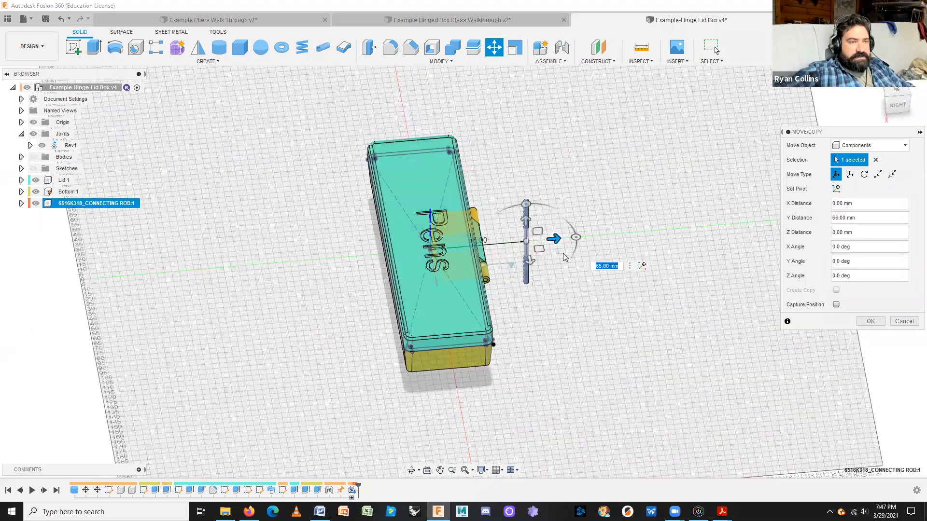
Rotate the connecting rod -90 degrees about Y so it lies parallel to the hinge, and capture its position.
{"action": "middle_click_drag", "start_coordinate": [548, 295], "coordinate": [423, 283], "text": "shift"}
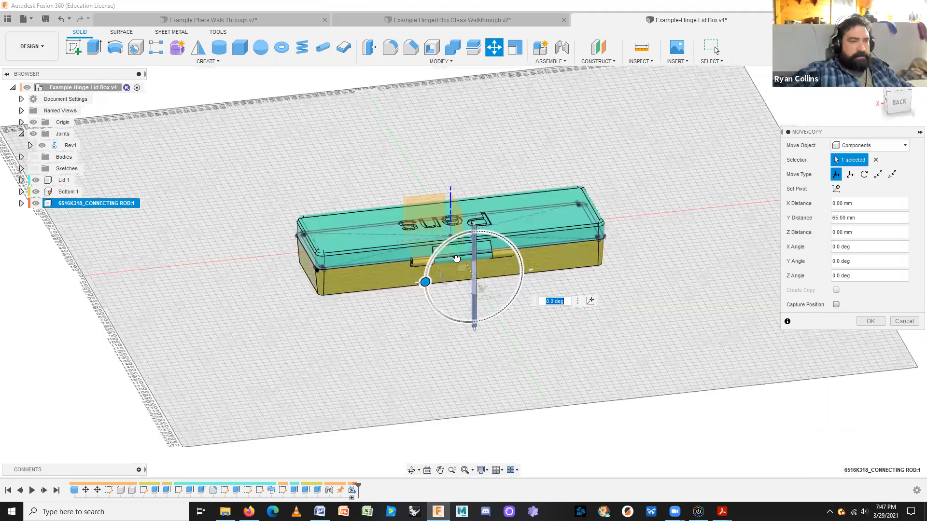
{"action": "left_click_drag", "start_coordinate": [425, 284], "coordinate": [471, 248]}
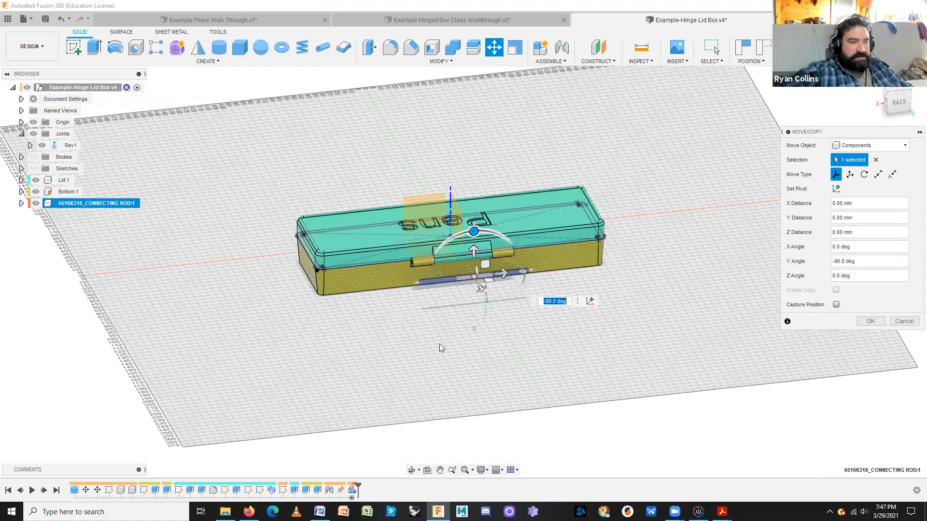
{"action": "middle_click_drag", "start_coordinate": [440, 344], "coordinate": [485, 339], "text": "shift"}
{"action": "middle_click_drag", "start_coordinate": [815, 349], "coordinate": [619, 305], "text": "shift"}
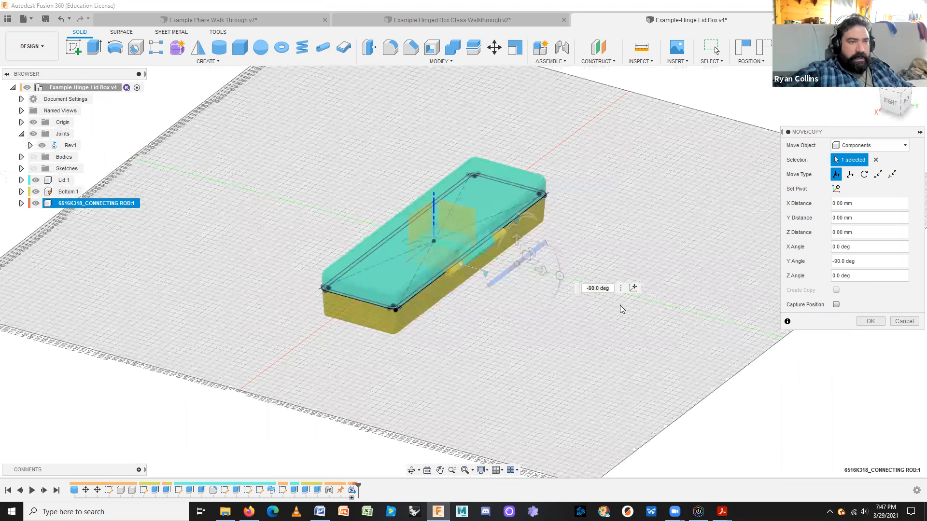
{"action": "left_click", "coordinate": [836, 304]}
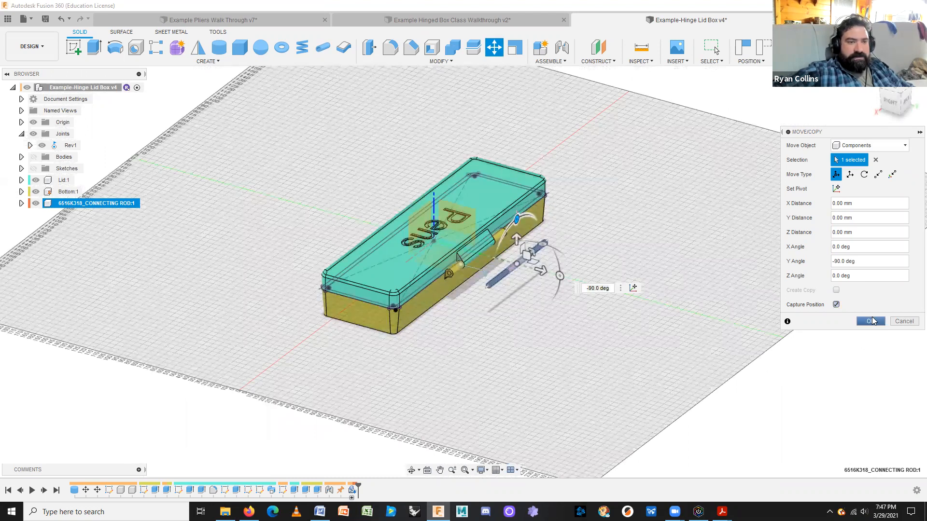
{"action": "left_click", "coordinate": [867, 321]}
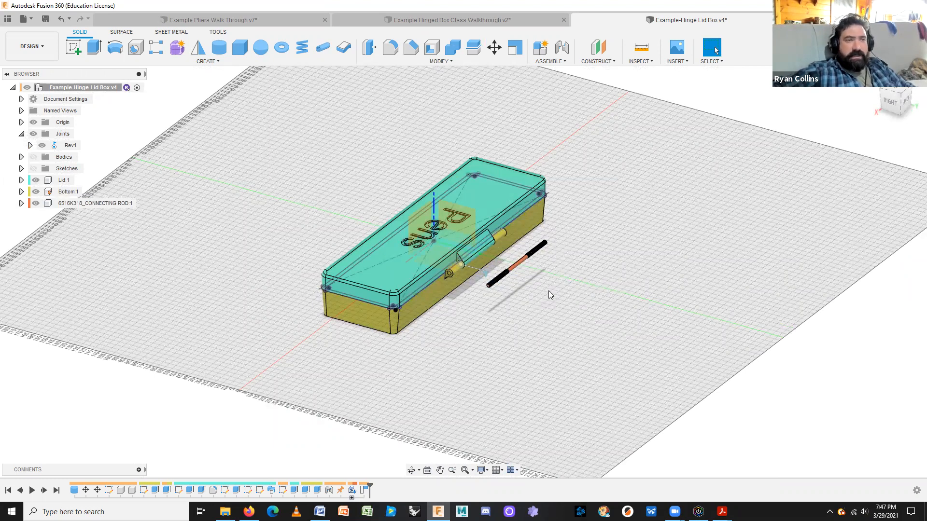
Start a joint with its first origin at the midpoint of the connecting rod's smooth middle section.
{"action": "scroll", "coordinate": [548, 290], "scroll_direction": "up", "scroll_amount": 5}
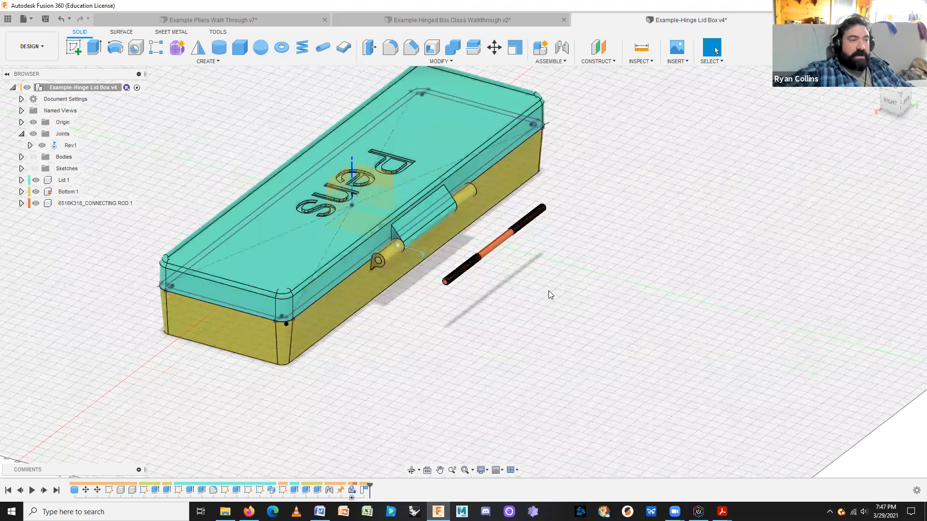
{"action": "left_click", "coordinate": [562, 47]}
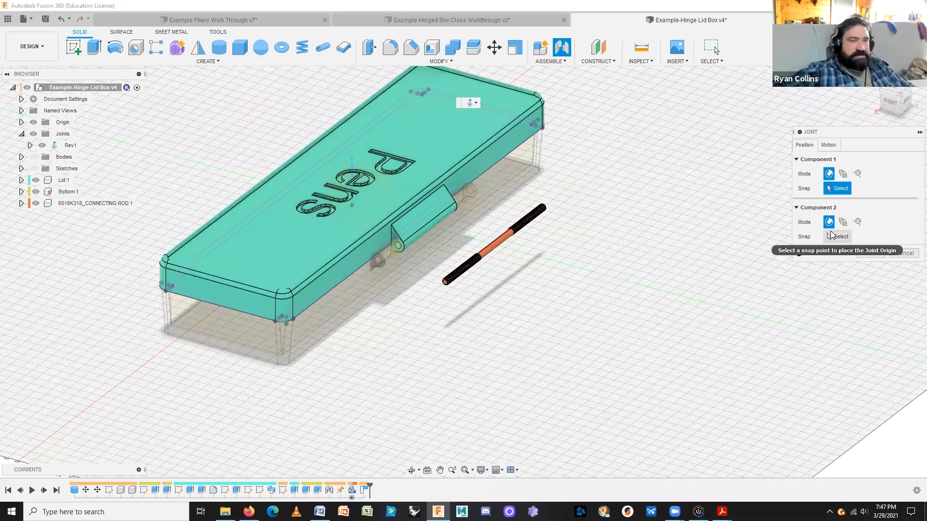
{"action": "scroll", "coordinate": [521, 266], "scroll_direction": "up", "scroll_amount": 5}
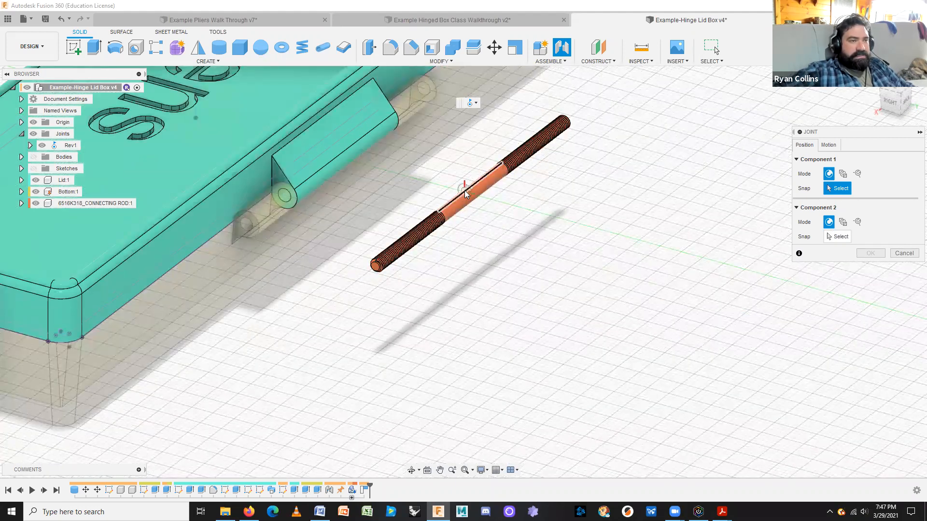
{"action": "scroll", "coordinate": [490, 172], "scroll_direction": "up", "scroll_amount": 3}
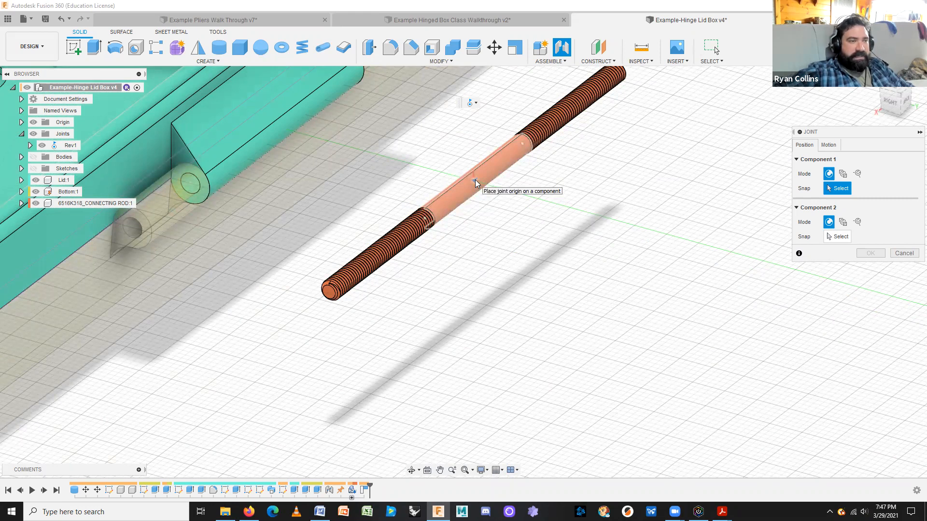
{"action": "left_click", "coordinate": [474, 181]}
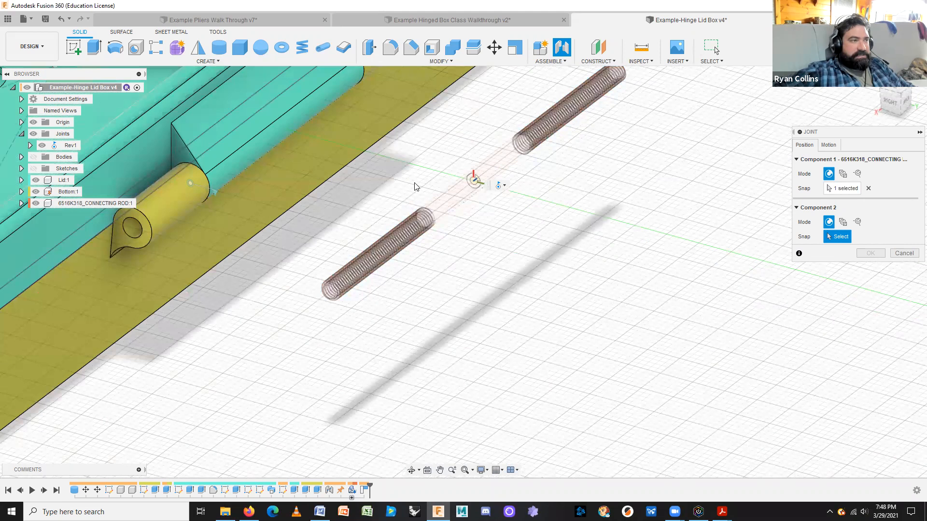
Hide the Bottom component and place the joint's second origin at the middle of the pin hole through the Lid's hinge knuckle.
{"action": "scroll", "coordinate": [408, 244], "scroll_direction": "down", "scroll_amount": 2}
{"action": "scroll", "coordinate": [409, 246], "scroll_direction": "down", "scroll_amount": 1}
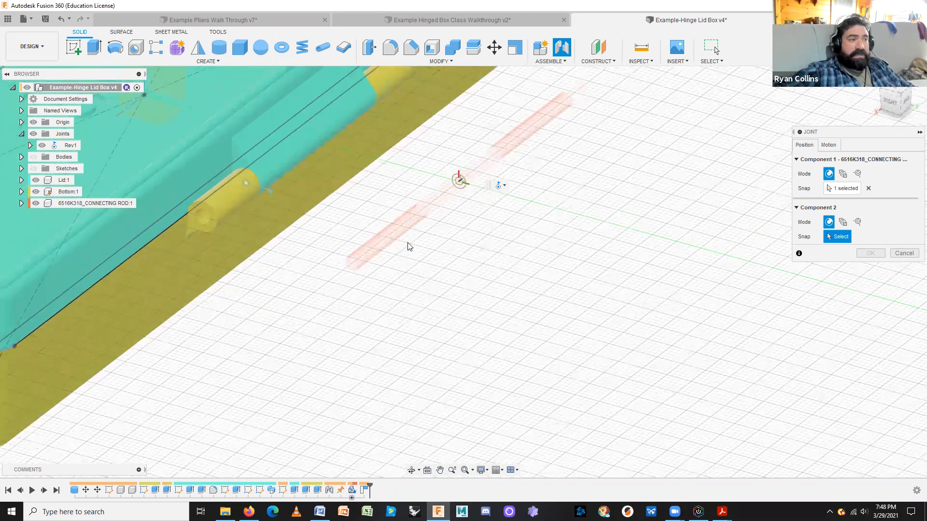
{"action": "middle_click_drag", "start_coordinate": [410, 246], "coordinate": [423, 322]}
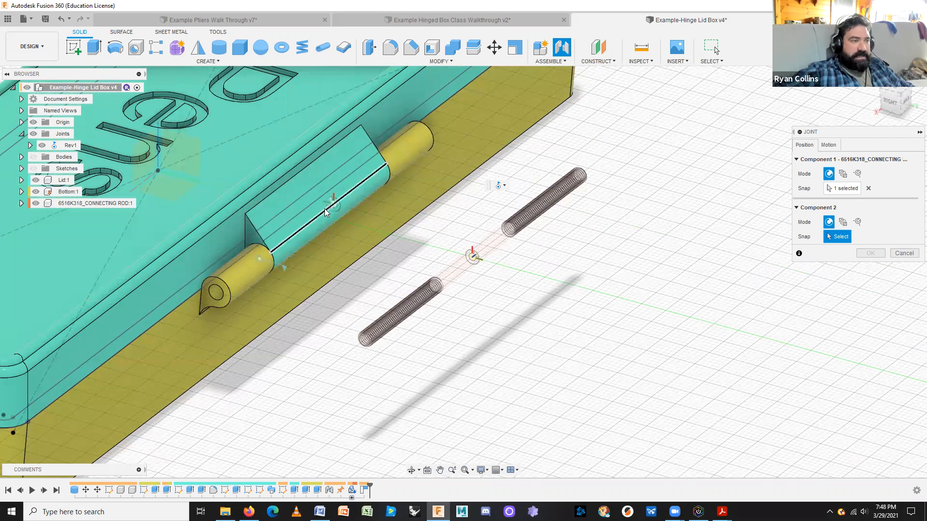
{"action": "left_click", "coordinate": [333, 206]}
{"action": "middle_click_drag", "start_coordinate": [381, 268], "coordinate": [385, 201]}
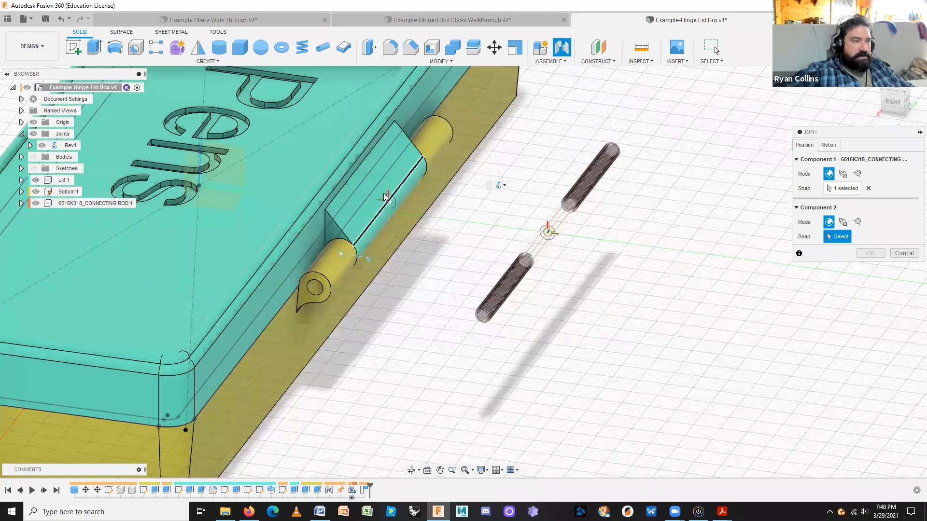
{"action": "scroll", "coordinate": [386, 203], "scroll_direction": "up", "scroll_amount": 5}
{"action": "scroll", "coordinate": [394, 212], "scroll_direction": "up", "scroll_amount": 3}
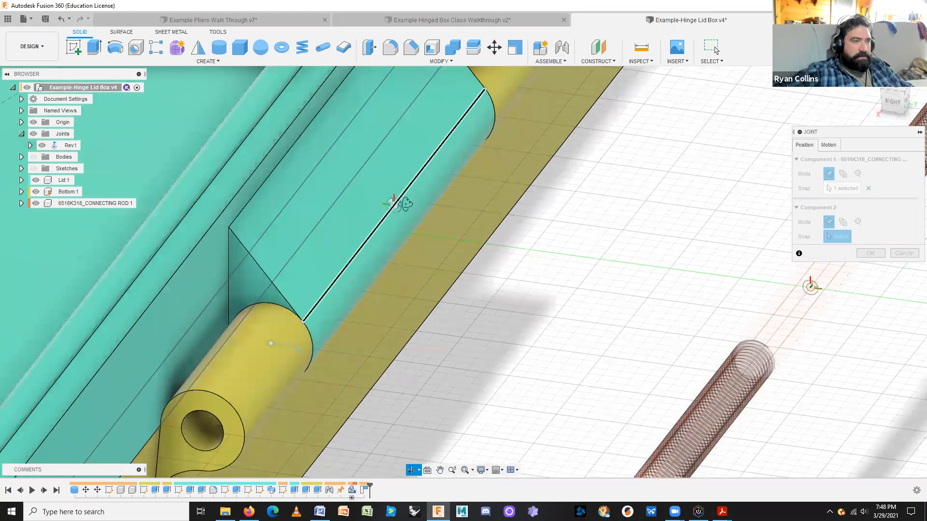
{"action": "left_click", "coordinate": [394, 204]}
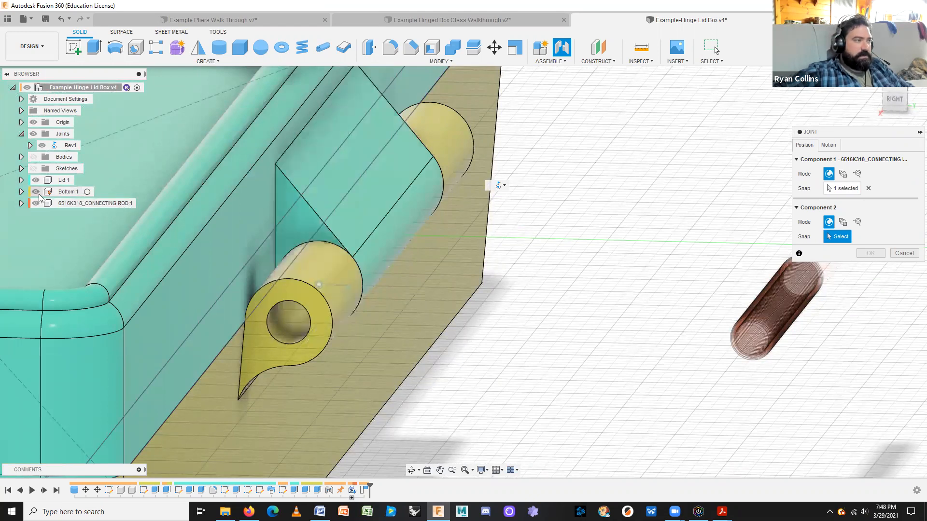
{"action": "left_click", "coordinate": [36, 180]}
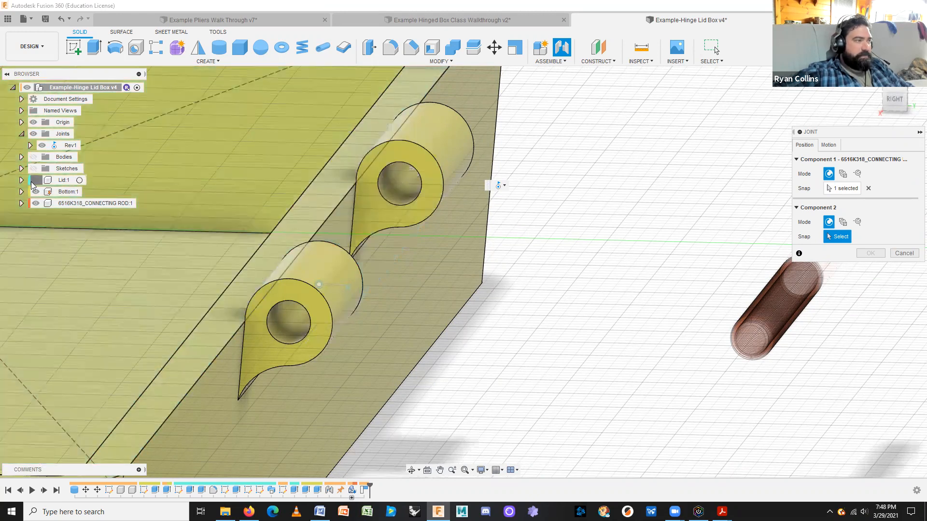
{"action": "left_click", "coordinate": [36, 180]}
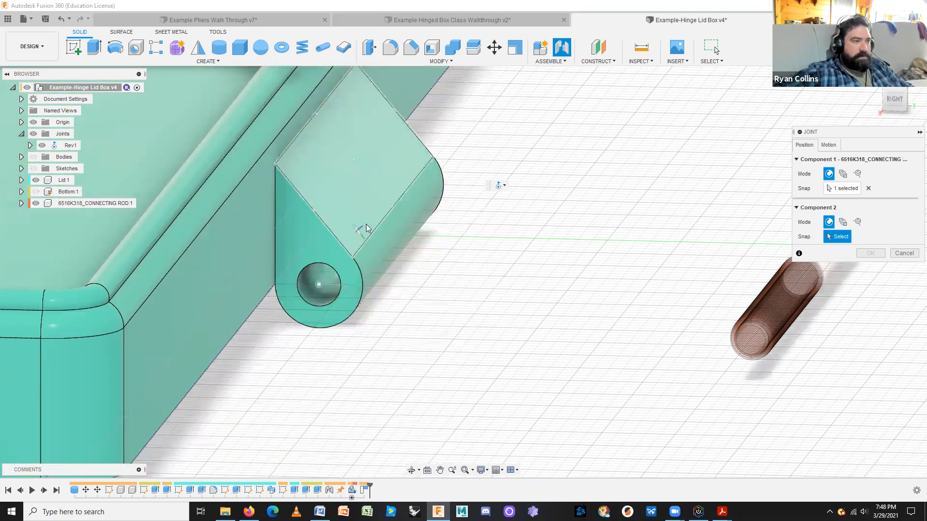
{"action": "left_click", "coordinate": [319, 283]}
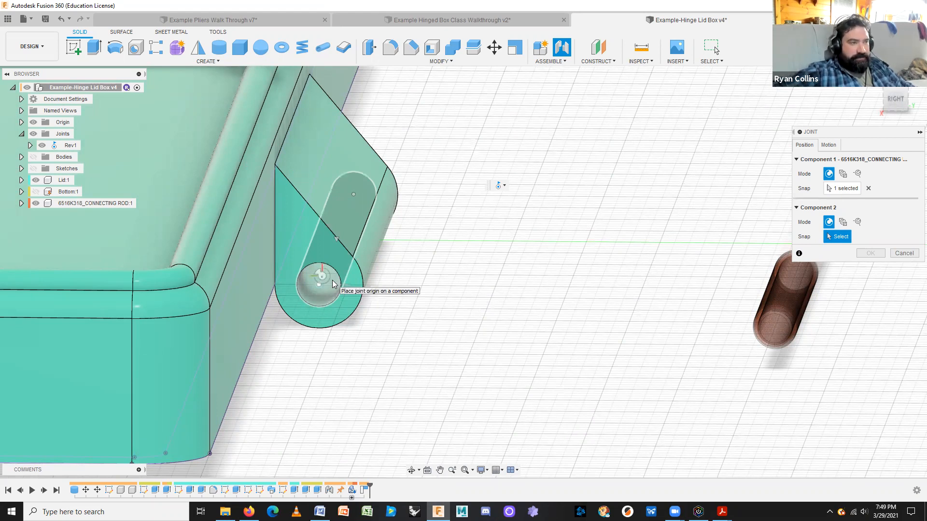
{"action": "left_click", "coordinate": [337, 241]}
Set the joint between the connecting rod and the Lid to a rigid motion type and create it.
{"action": "middle_click_drag", "start_coordinate": [552, 356], "coordinate": [575, 352], "text": "shift"}
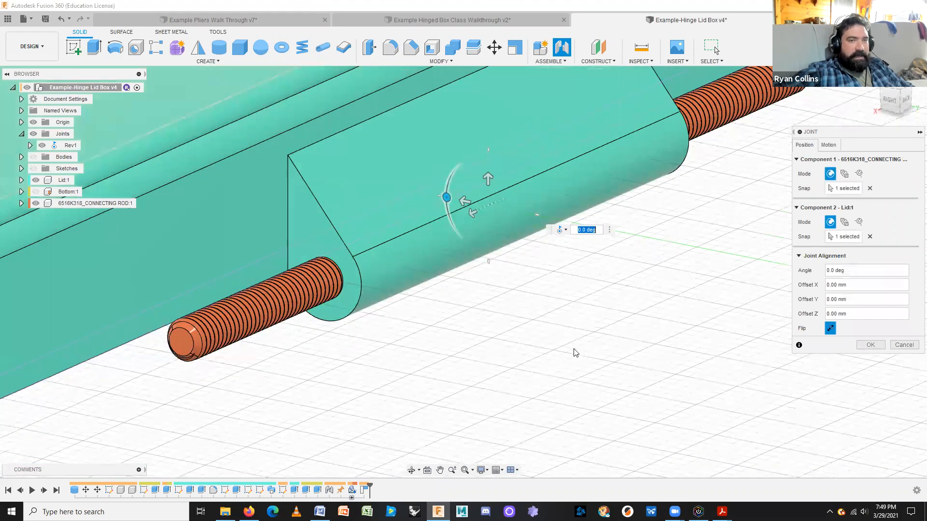
{"action": "left_click", "coordinate": [828, 145]}
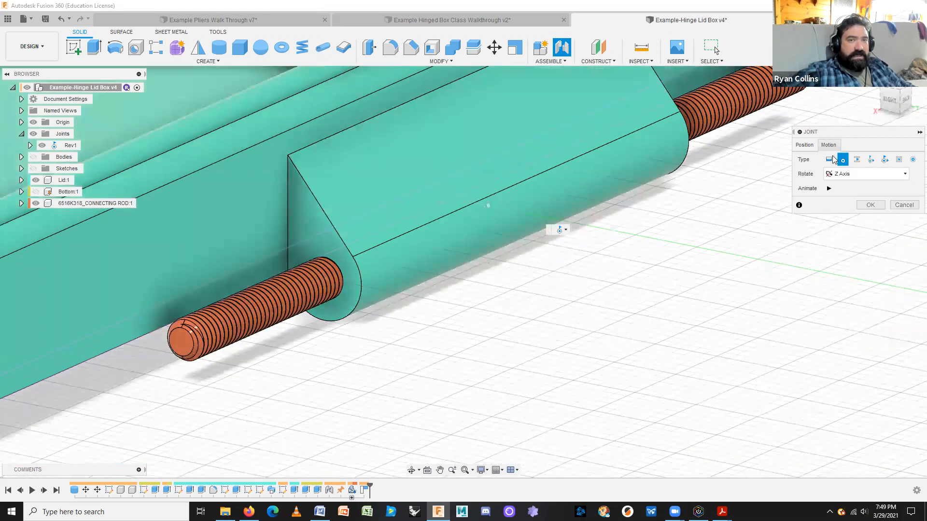
{"action": "left_click", "coordinate": [830, 160]}
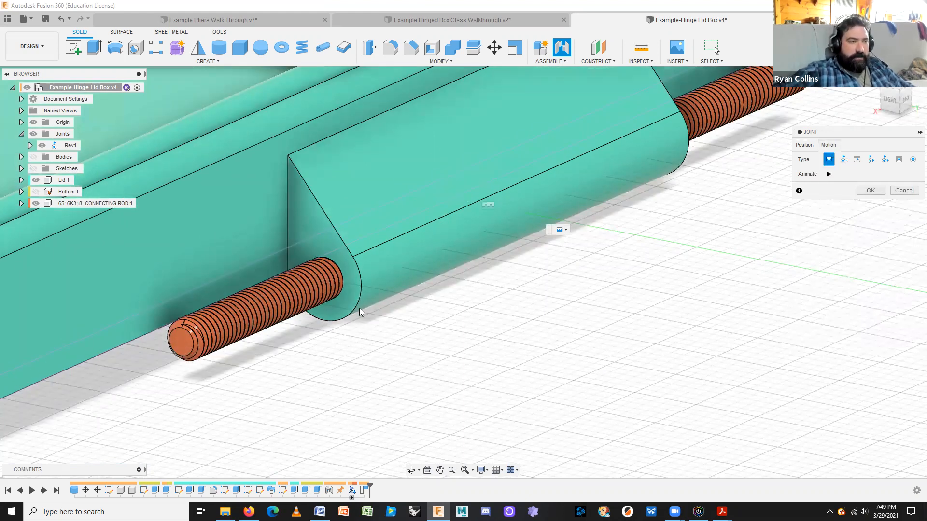
{"action": "left_click", "coordinate": [871, 191]}
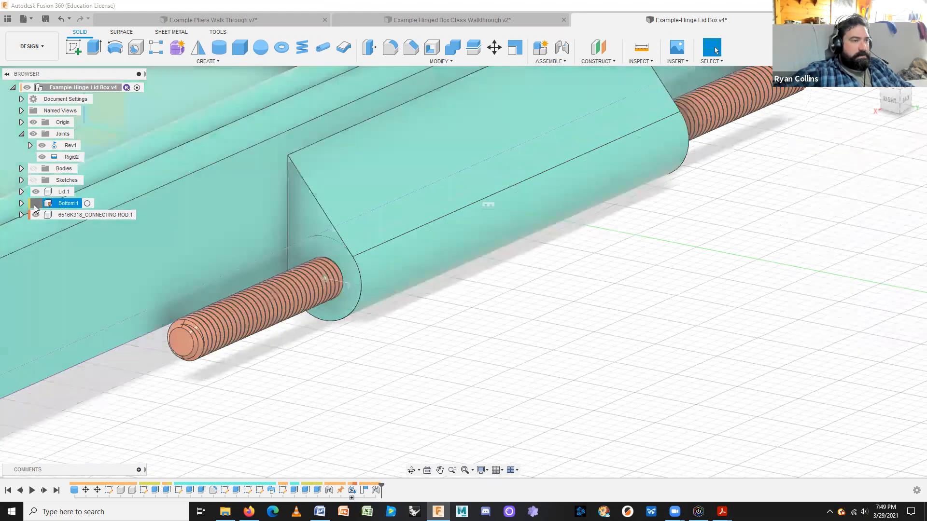
Show the Bottom component again and check how the rod's ends fit through the hinge knuckles.
{"action": "left_click", "coordinate": [35, 204]}
{"action": "scroll", "coordinate": [472, 365], "scroll_direction": "down", "scroll_amount": 4}
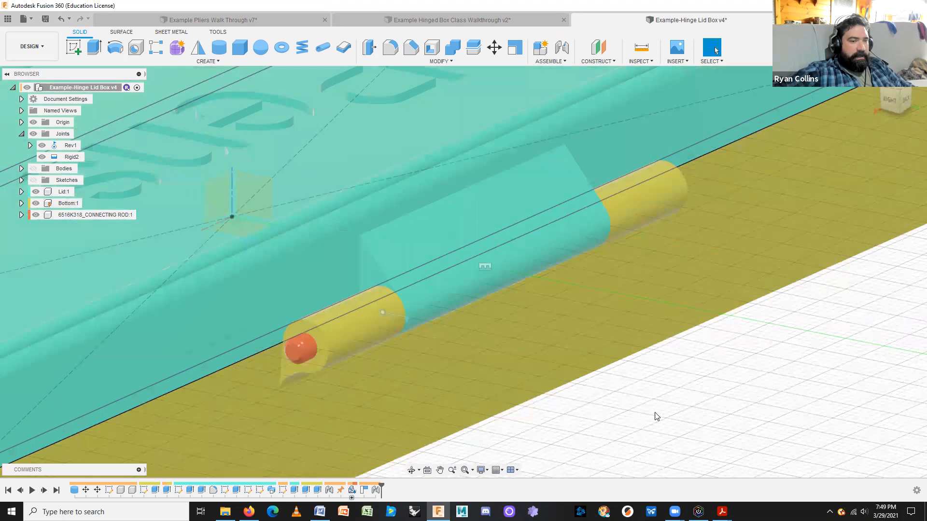
{"action": "middle_click_drag", "start_coordinate": [664, 425], "coordinate": [614, 431], "text": "shift"}
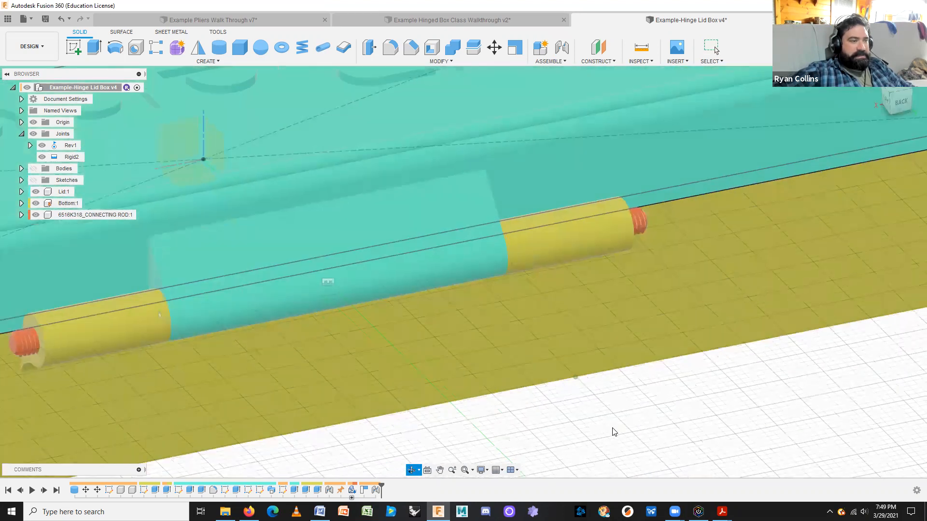
{"action": "mouse_move", "coordinate": [654, 396]}
{"action": "middle_mouse_down", "text": "shift"}
{"action": "mouse_move", "coordinate": [600, 427]}
{"action": "mouse_move", "coordinate": [659, 392]}
{"action": "middle_mouse_up", "text": "shift"}
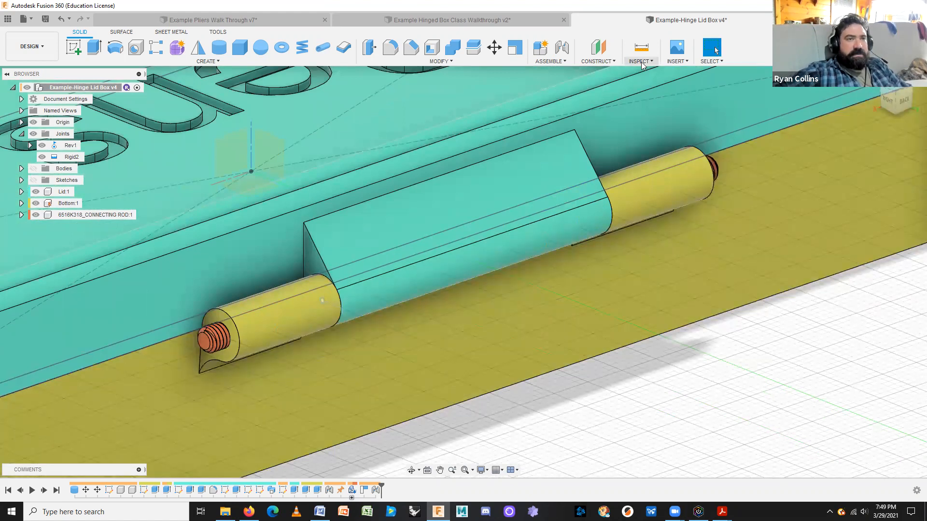
Browse the McMaster-Carr component catalog for cap nuts and filter them to metric and M3 thread size.
{"action": "left_click", "coordinate": [675, 61]}
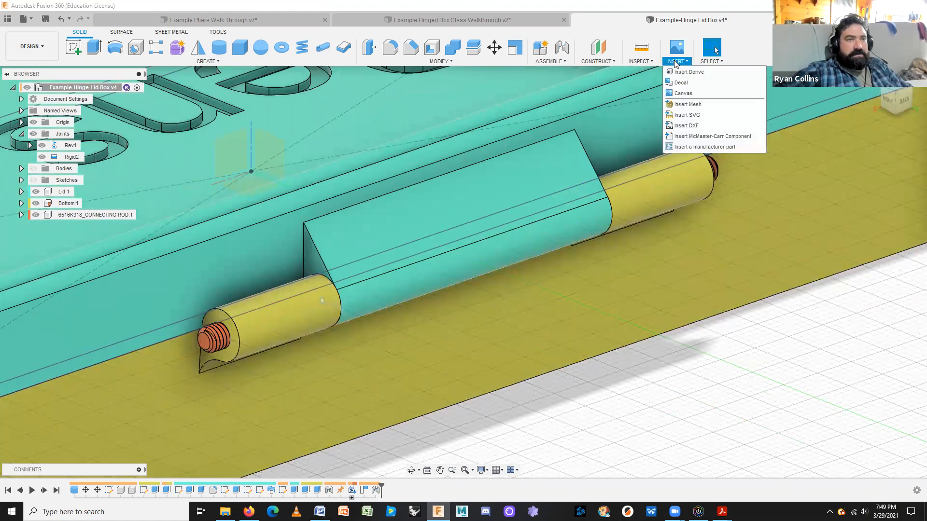
{"action": "left_click", "coordinate": [699, 136]}
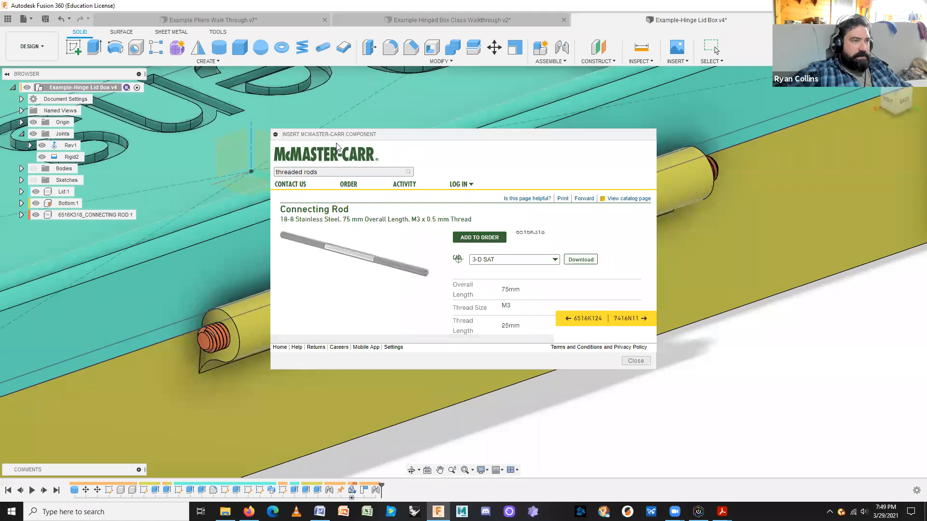
{"action": "left_click", "coordinate": [313, 156]}
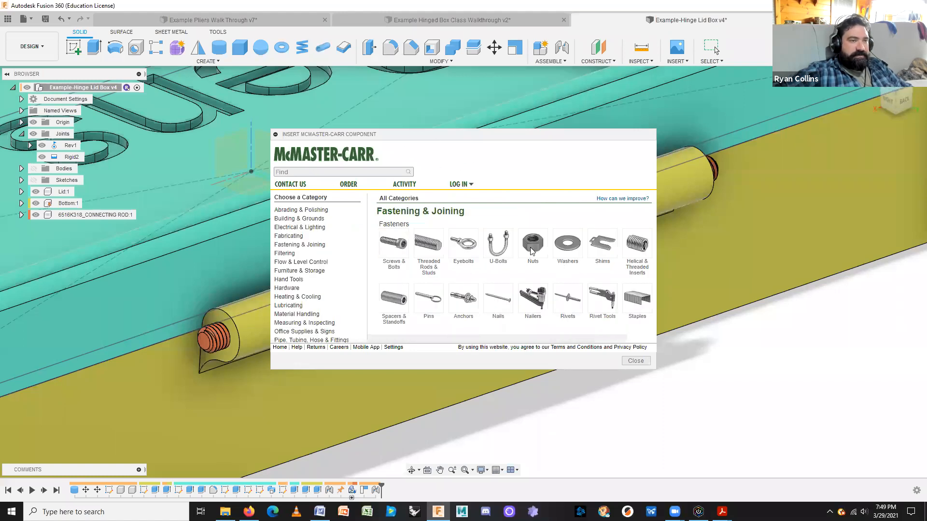
{"action": "left_click", "coordinate": [535, 245]}
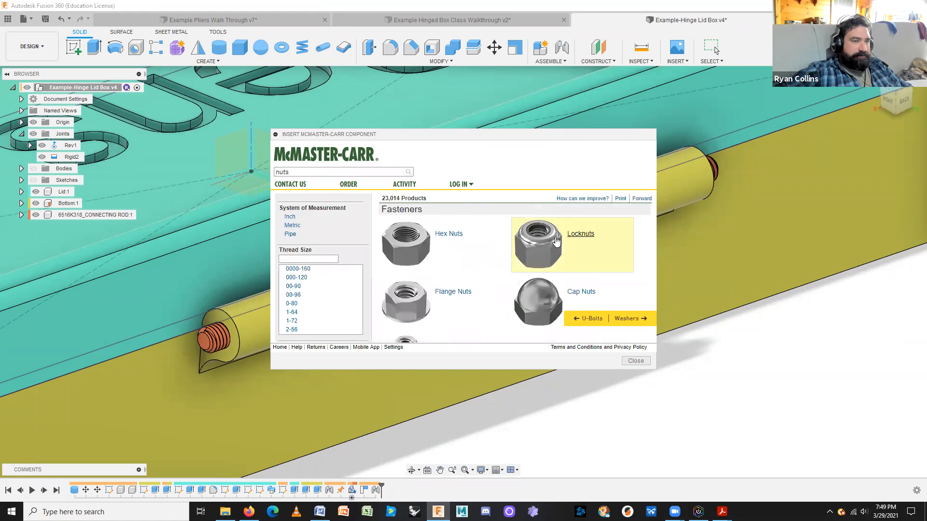
{"action": "scroll", "coordinate": [541, 294], "scroll_direction": "down", "scroll_amount": 1}
{"action": "scroll", "coordinate": [543, 270], "scroll_direction": "down", "scroll_amount": 1}
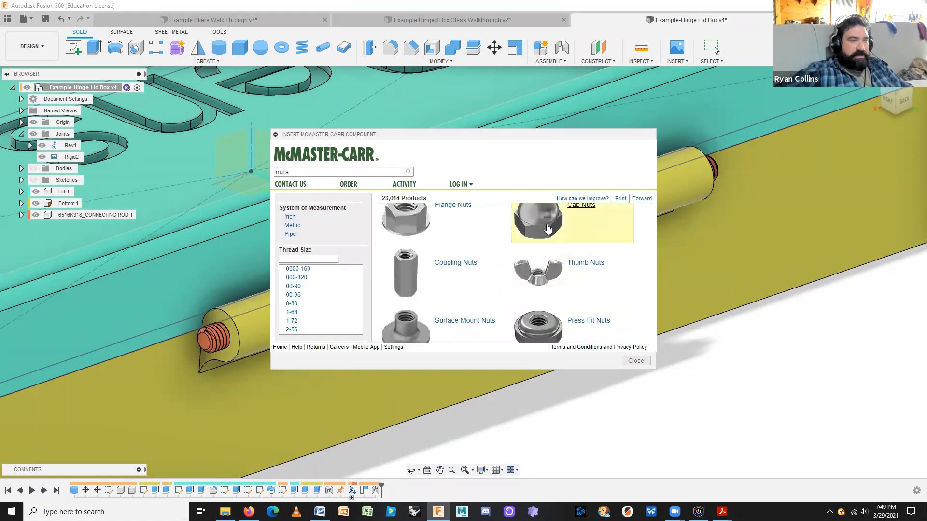
{"action": "left_click", "coordinate": [548, 228]}
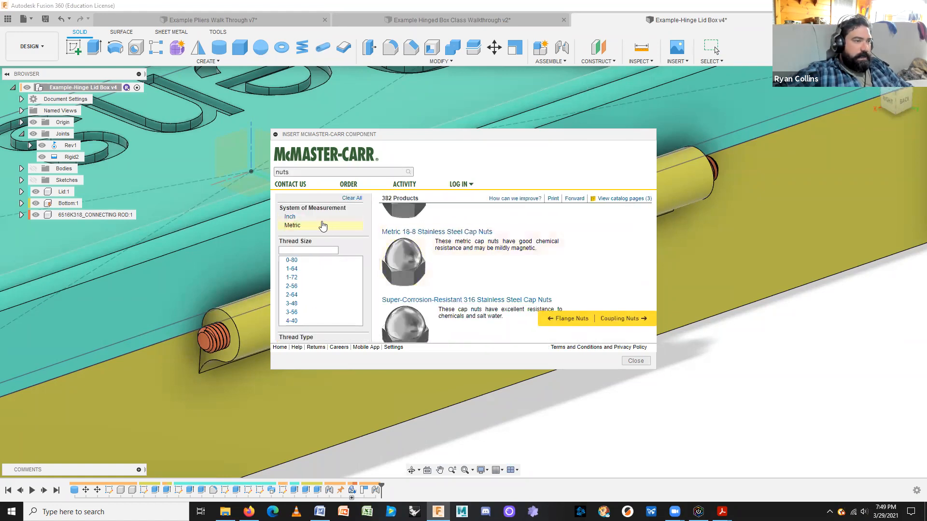
{"action": "left_click", "coordinate": [305, 226]}
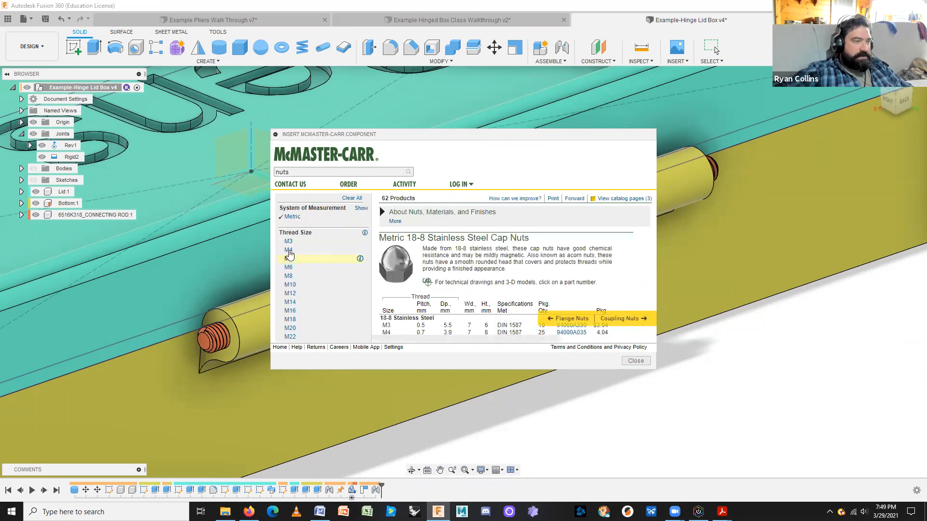
{"action": "left_click", "coordinate": [289, 242]}
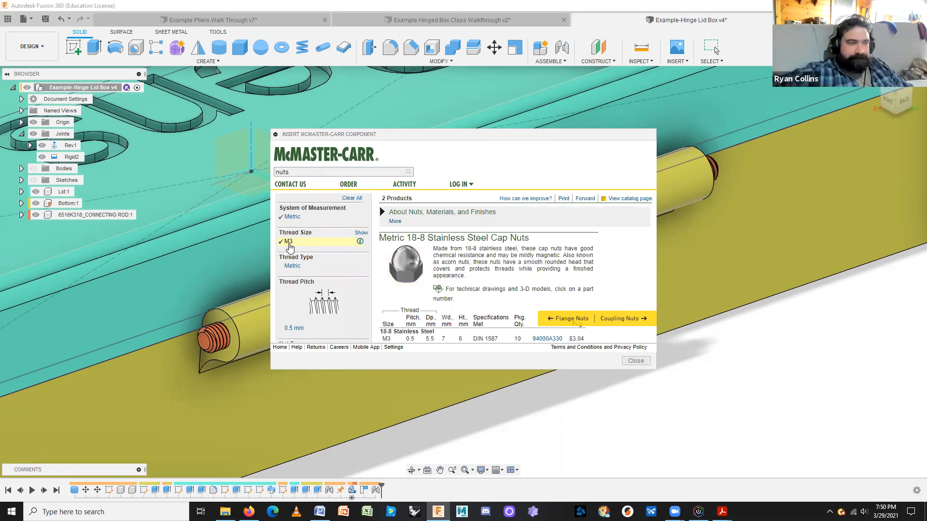
Compare the M3 cap nuts and insert the 18-8 stainless steel cap nut 94000A330 as a 3-D SAT model.
{"action": "scroll", "coordinate": [464, 258], "scroll_direction": "down", "scroll_amount": 2}
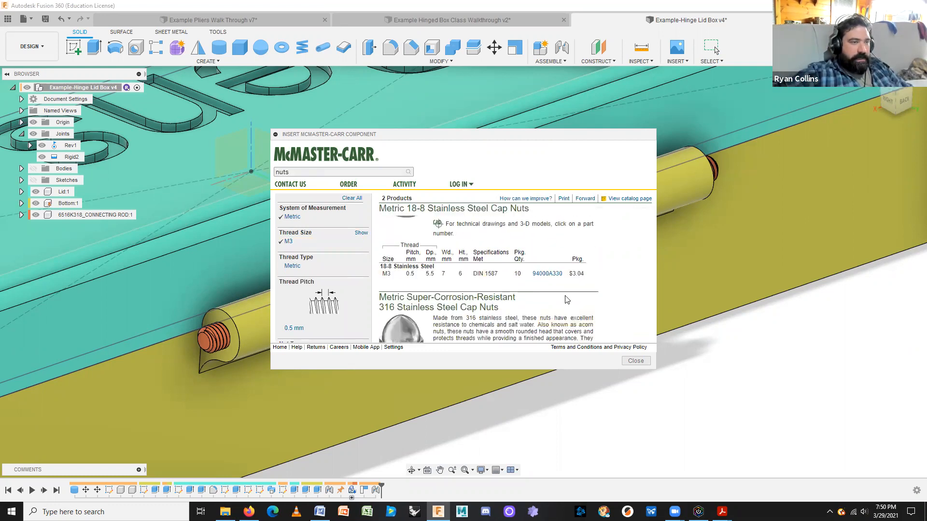
{"action": "scroll", "coordinate": [596, 301], "scroll_direction": "down", "scroll_amount": 3}
{"action": "scroll", "coordinate": [567, 288], "scroll_direction": "down", "scroll_amount": 1}
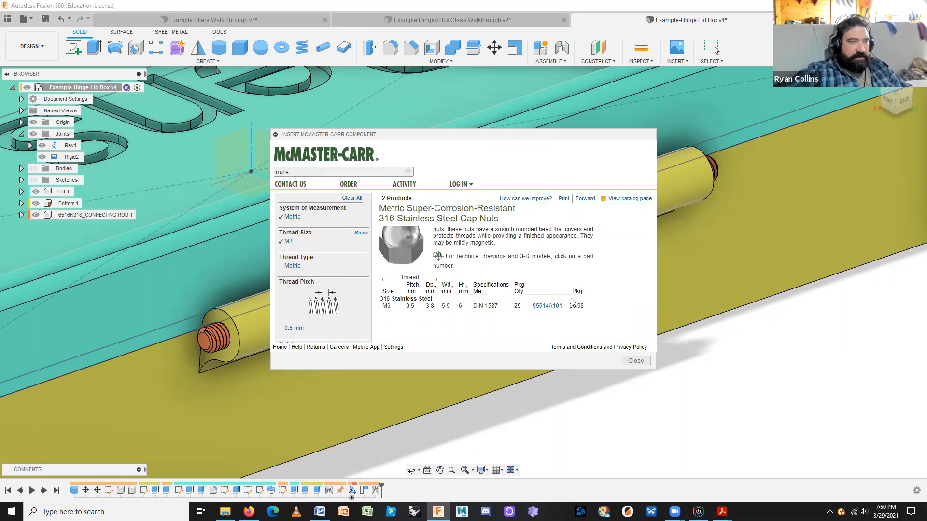
{"action": "scroll", "coordinate": [512, 314], "scroll_direction": "up", "scroll_amount": 8}
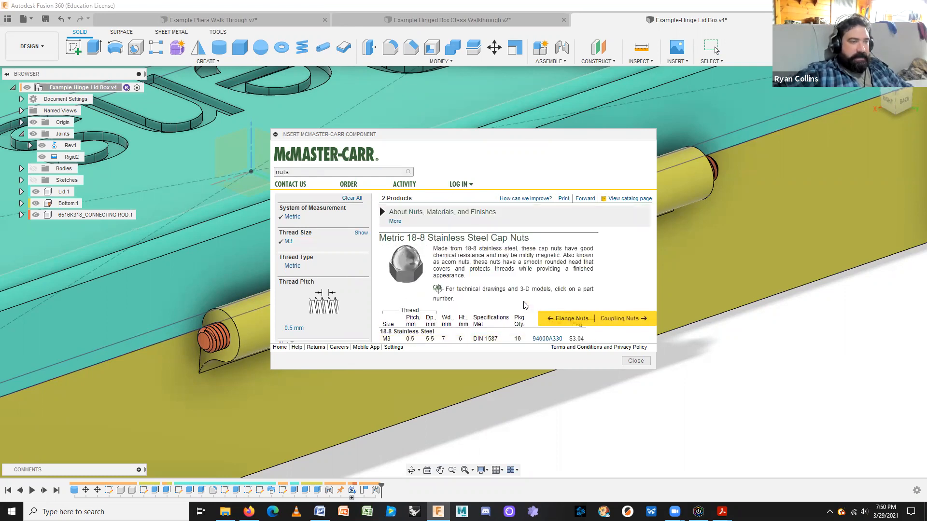
{"action": "scroll", "coordinate": [559, 276], "scroll_direction": "down", "scroll_amount": 3}
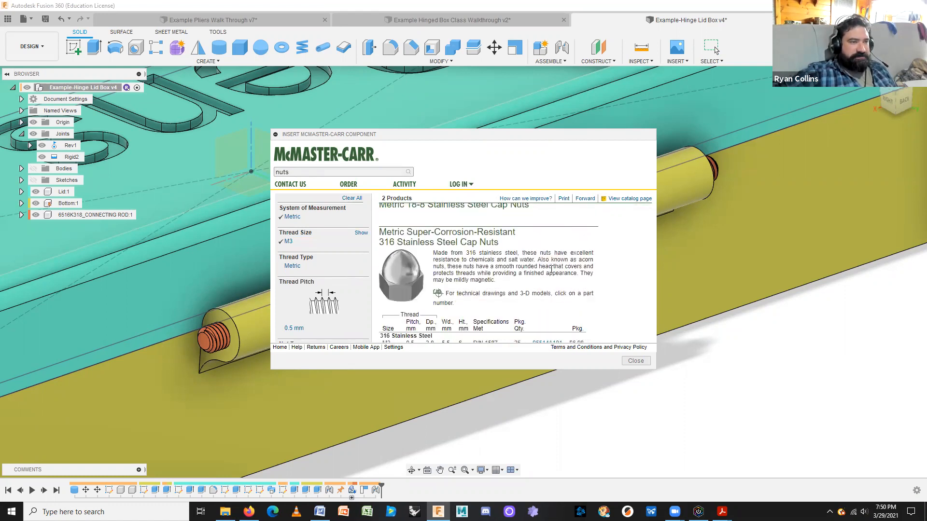
{"action": "scroll", "coordinate": [551, 270], "scroll_direction": "up", "scroll_amount": 3}
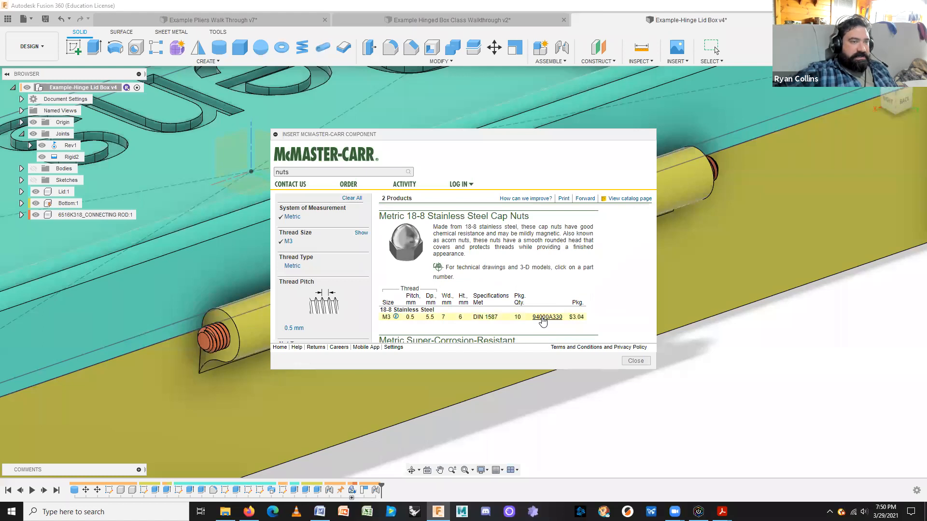
{"action": "left_click", "coordinate": [543, 317]}
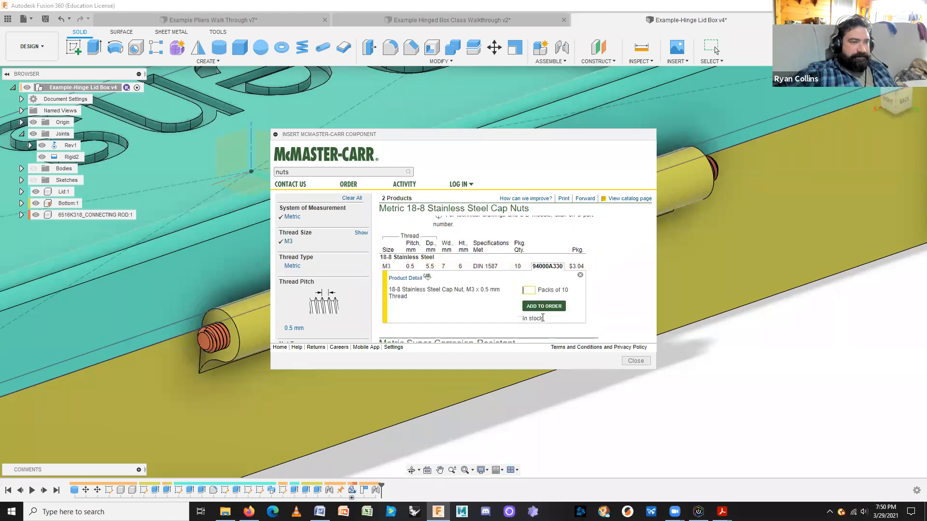
{"action": "left_click", "coordinate": [406, 278]}
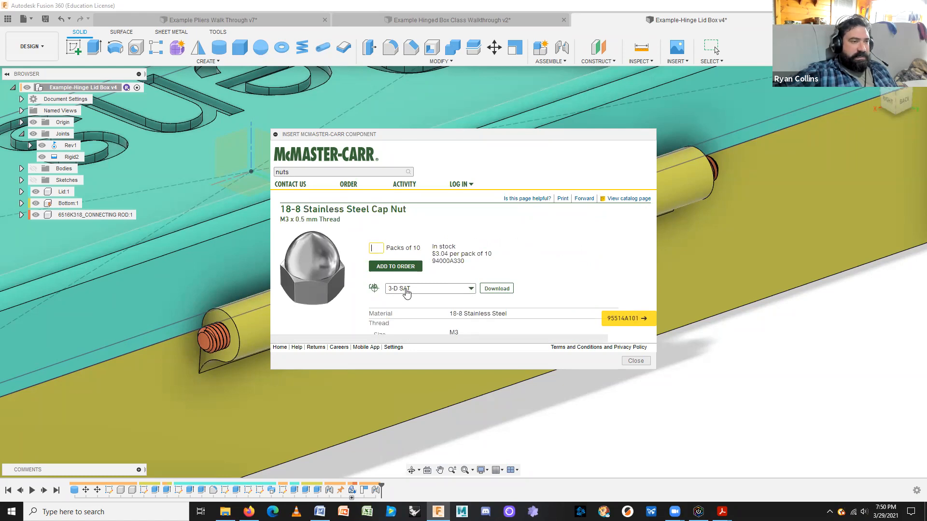
{"action": "left_click", "coordinate": [499, 289]}
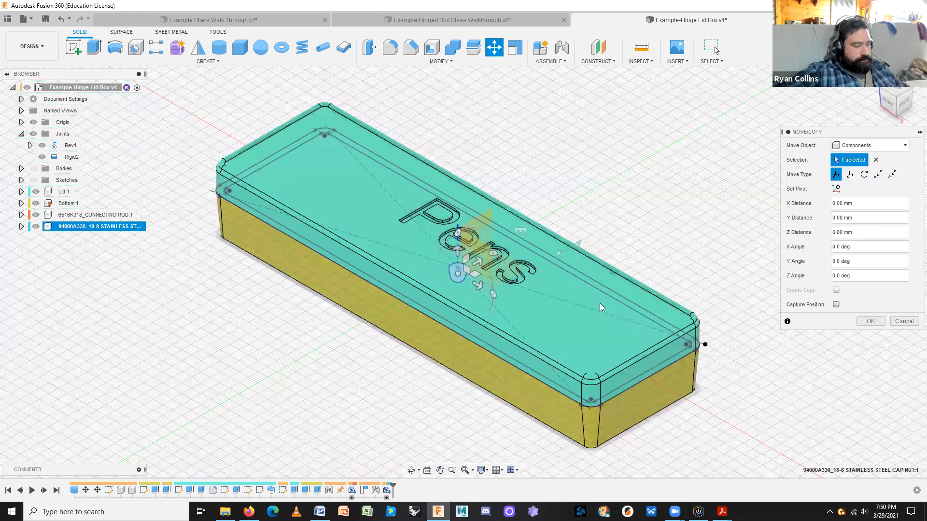
Move the inserted cap nut 56 mm along Y to beside the hinge and rotate it -90 degrees about Y.
{"action": "middle_click_drag", "start_coordinate": [620, 257], "coordinate": [484, 267], "text": "shift"}
{"action": "left_click_drag", "start_coordinate": [484, 266], "coordinate": [623, 238]}
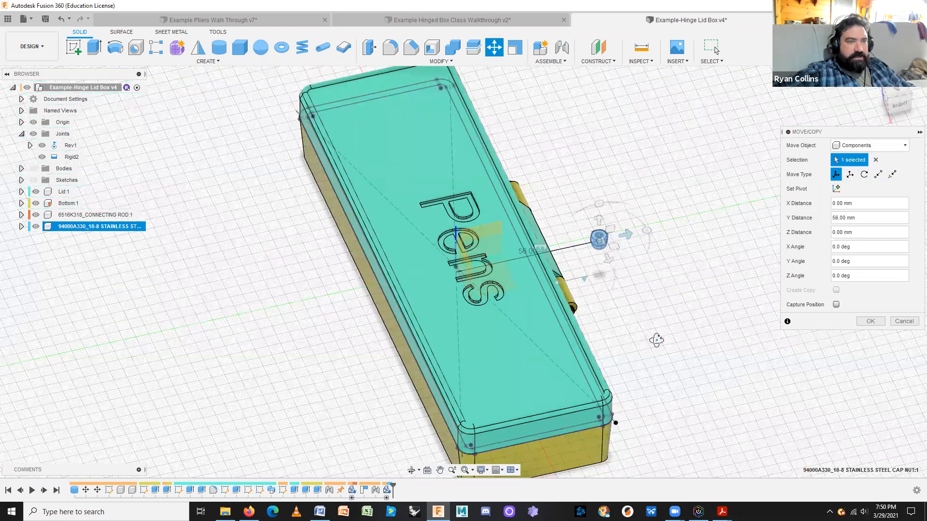
{"action": "middle_click_drag", "start_coordinate": [639, 337], "coordinate": [586, 354], "text": "shift"}
{"action": "middle_click_drag", "start_coordinate": [516, 318], "coordinate": [490, 305], "text": "shift"}
{"action": "left_click_drag", "start_coordinate": [515, 261], "coordinate": [539, 252]}
{"action": "middle_click_drag", "start_coordinate": [521, 382], "coordinate": [869, 330], "text": "shift"}
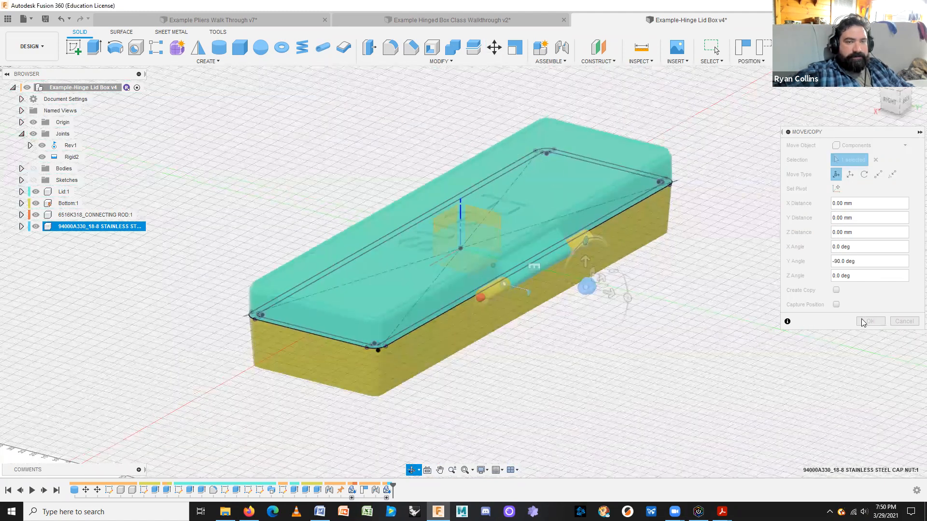
{"action": "left_click", "coordinate": [866, 321]}
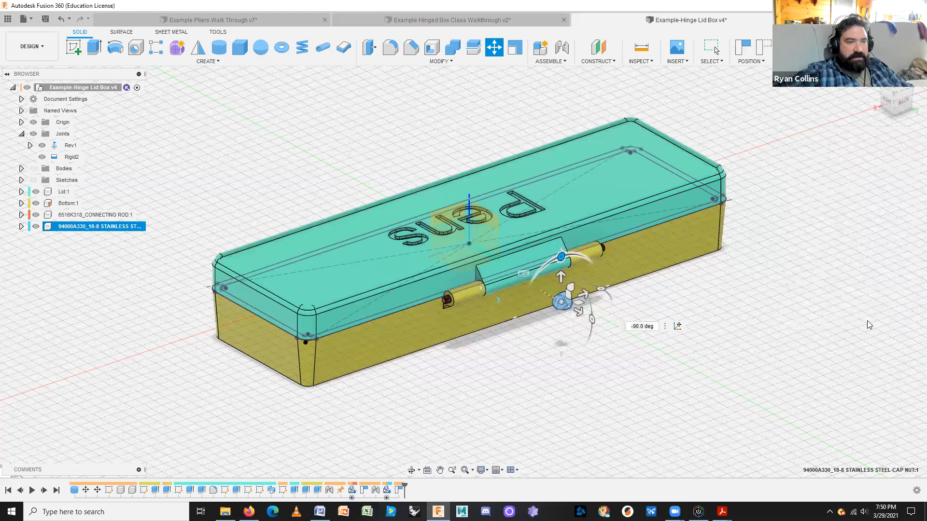
Make a duplicate of the cap nut component.
{"action": "mouse_move", "coordinate": [588, 345]}
{"action": "middle_mouse_down", "text": "shift"}
{"action": "mouse_move", "coordinate": [563, 343]}
{"action": "mouse_move", "coordinate": [572, 350]}
{"action": "mouse_move", "coordinate": [503, 364]}
{"action": "mouse_move", "coordinate": [616, 346]}
{"action": "mouse_move", "coordinate": [578, 340]}
{"action": "middle_mouse_up", "text": "shift"}
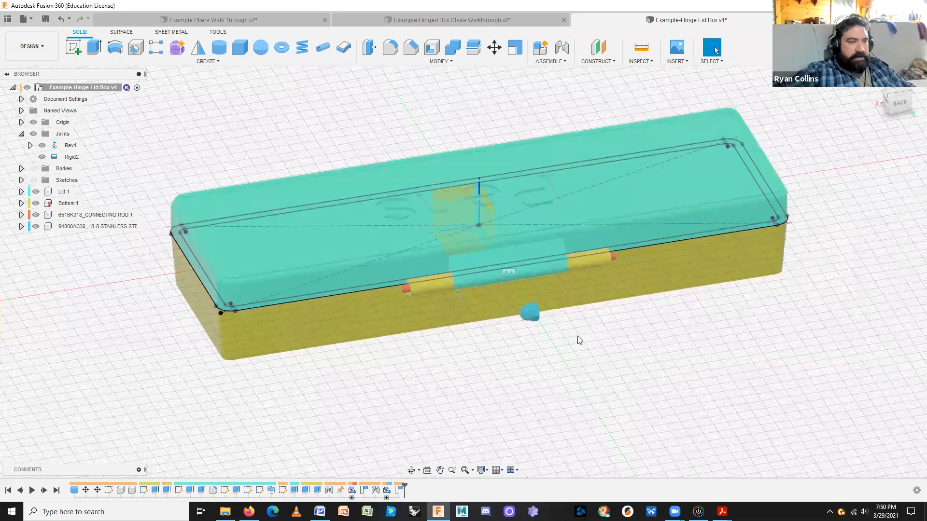
{"action": "scroll", "coordinate": [610, 344], "scroll_direction": "up", "scroll_amount": 3}
{"action": "middle_click_drag", "start_coordinate": [566, 48], "coordinate": [565, 49], "text": "shift"}
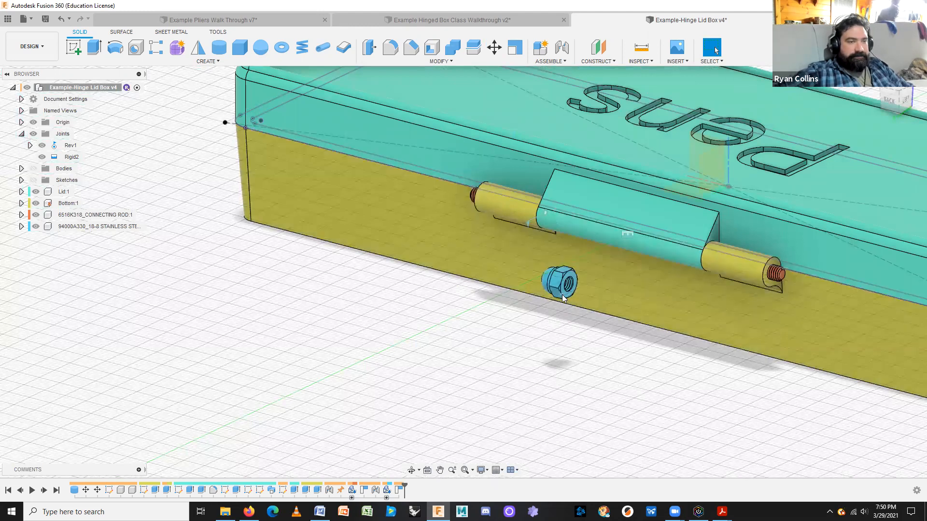
{"action": "left_click", "coordinate": [118, 227]}
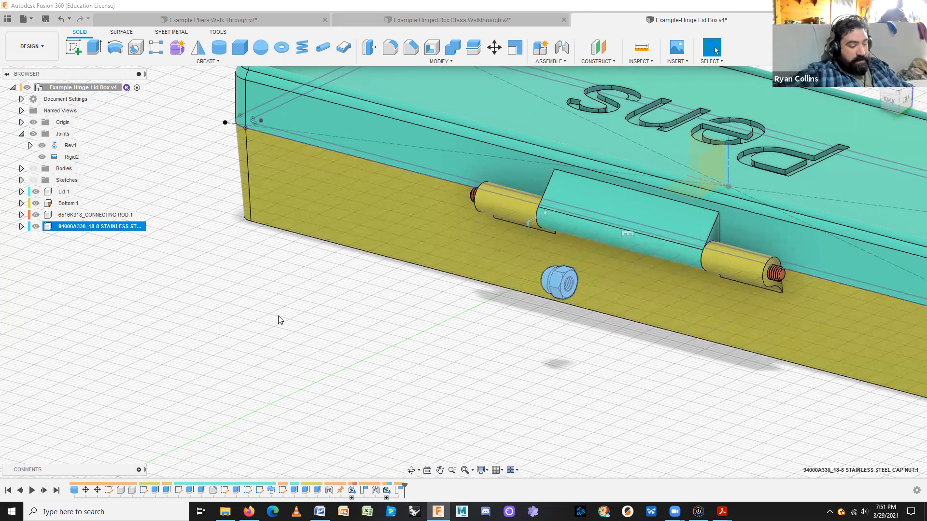
{"action": "key", "text": "ctrl+c"}
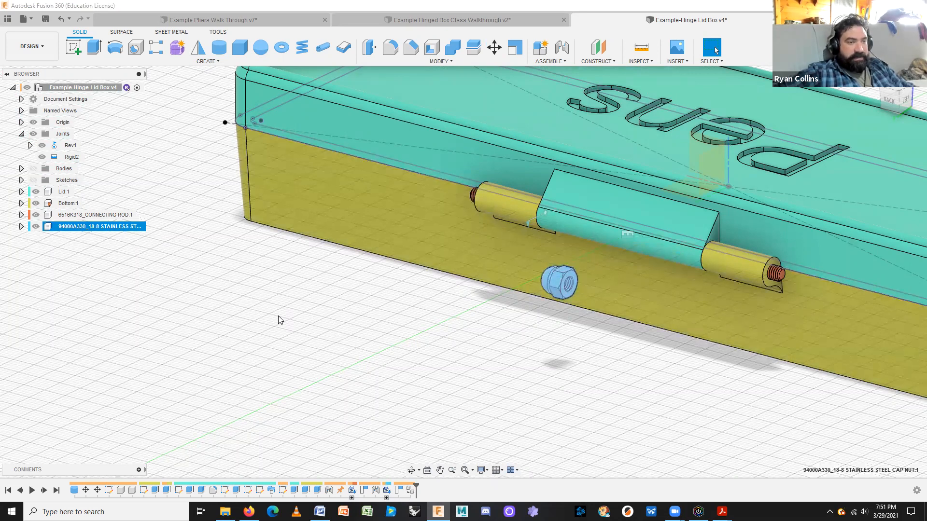
{"action": "key", "text": "ctrl+v"}
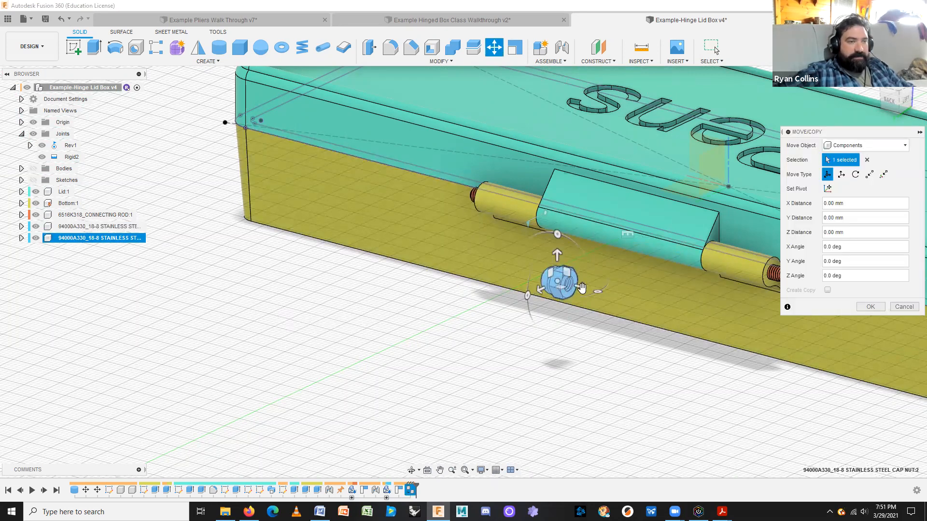
Move the duplicate cap nut 24 mm along Z and rotate it -180 degrees about X.
{"action": "left_click_drag", "start_coordinate": [582, 288], "coordinate": [678, 312]}
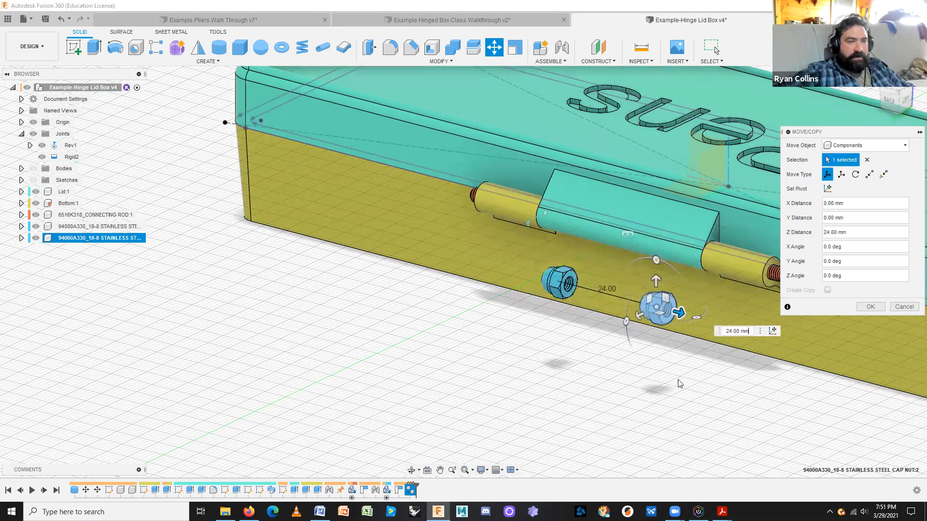
{"action": "middle_click_drag", "start_coordinate": [633, 398], "coordinate": [697, 306], "text": "shift"}
{"action": "left_click_drag", "start_coordinate": [696, 310], "coordinate": [575, 306]}
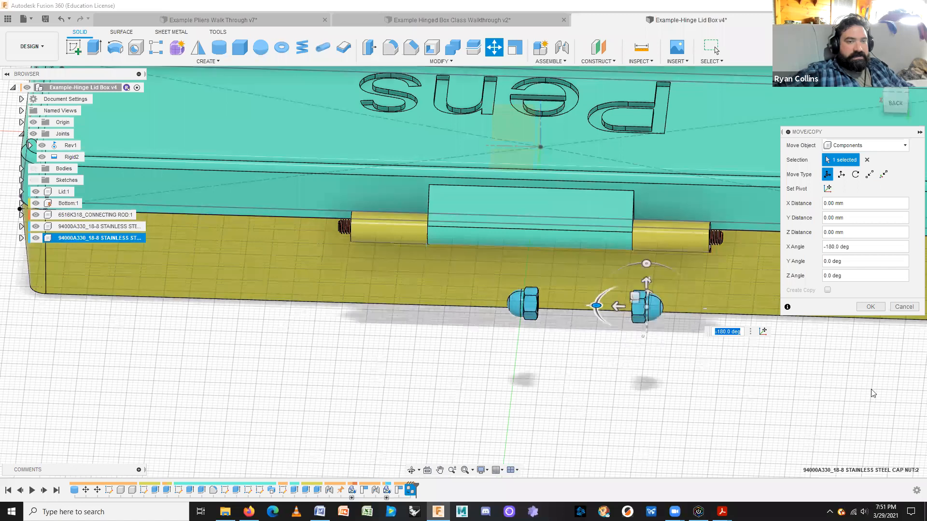
{"action": "left_click", "coordinate": [869, 307]}
Start a joint and place its first origin at the center of the original cap nut's threaded hole opening.
{"action": "mouse_move", "coordinate": [719, 380]}
{"action": "middle_mouse_down", "text": "shift"}
{"action": "mouse_move", "coordinate": [693, 384]}
{"action": "mouse_move", "coordinate": [715, 390]}
{"action": "middle_mouse_up", "text": "shift"}
{"action": "middle_click_drag", "start_coordinate": [351, 394], "coordinate": [355, 379], "text": "shift"}
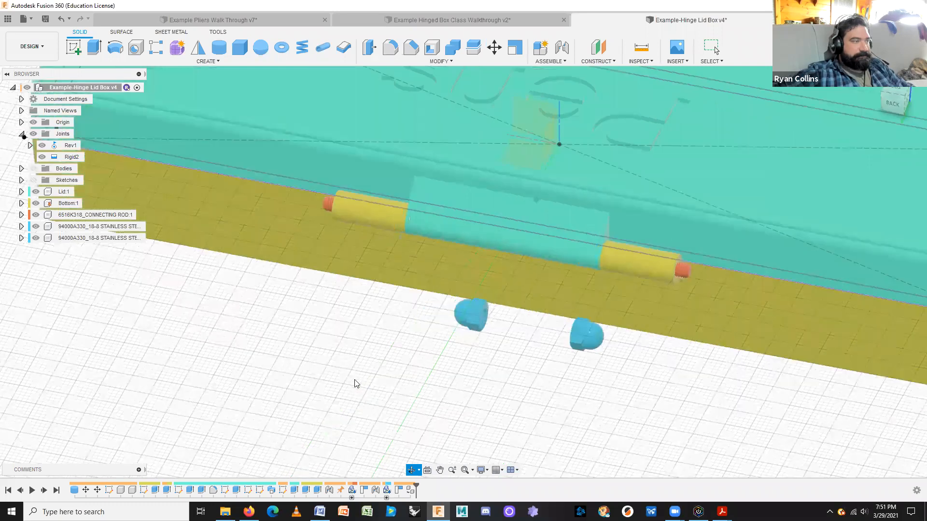
{"action": "middle_click_drag", "start_coordinate": [509, 369], "coordinate": [477, 352], "text": "shift"}
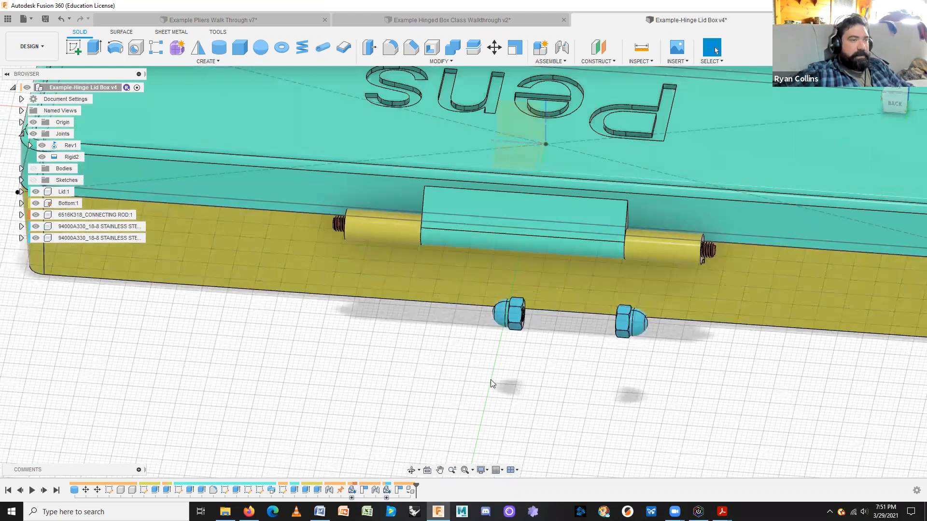
{"action": "scroll", "coordinate": [491, 380], "scroll_direction": "up", "scroll_amount": 2}
{"action": "left_click", "coordinate": [562, 46]}
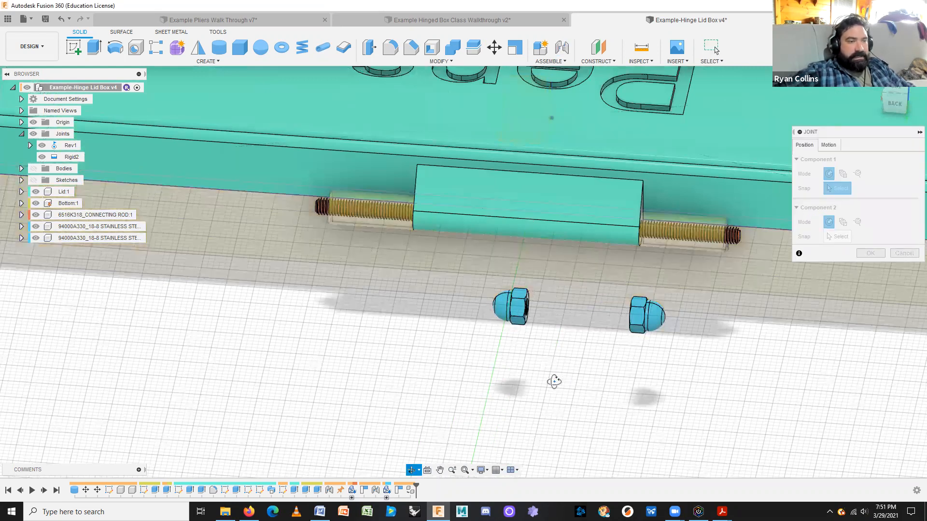
{"action": "middle_click_drag", "start_coordinate": [544, 368], "coordinate": [436, 242], "text": "shift"}
{"action": "middle_click_drag", "start_coordinate": [543, 355], "coordinate": [553, 355], "text": "shift"}
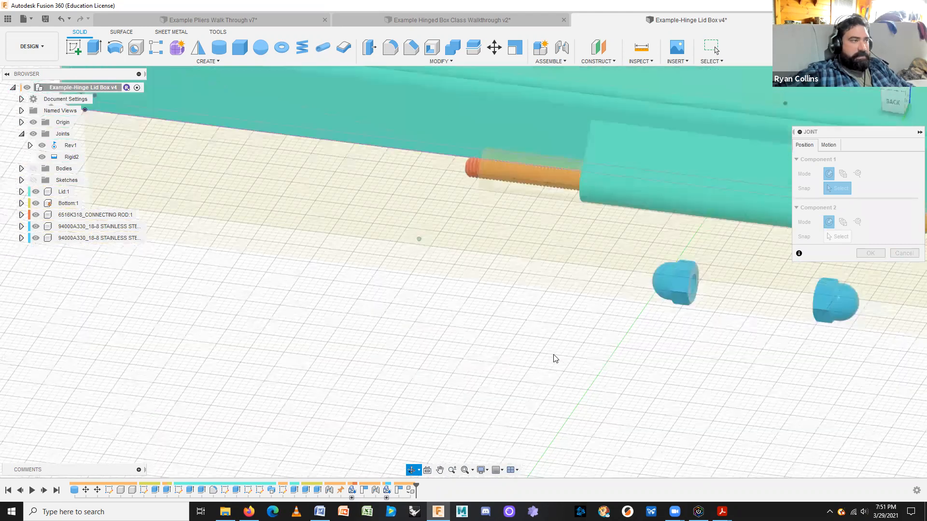
{"action": "middle_click_drag", "start_coordinate": [460, 347], "coordinate": [622, 307], "text": "shift"}
{"action": "middle_click_drag", "start_coordinate": [634, 276], "coordinate": [636, 269], "text": "shift"}
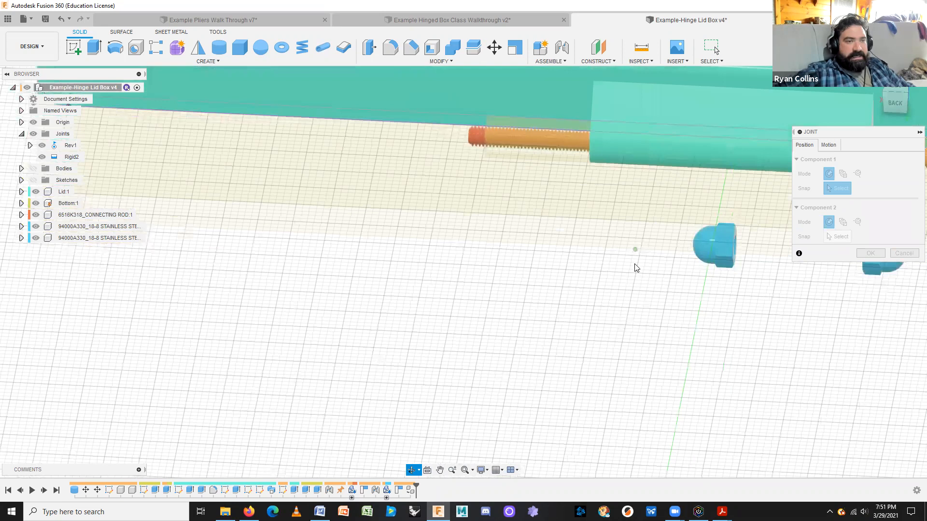
{"action": "middle_click_drag", "start_coordinate": [458, 264], "coordinate": [534, 304], "text": "shift"}
{"action": "middle_click_drag", "start_coordinate": [622, 316], "coordinate": [613, 324], "text": "shift"}
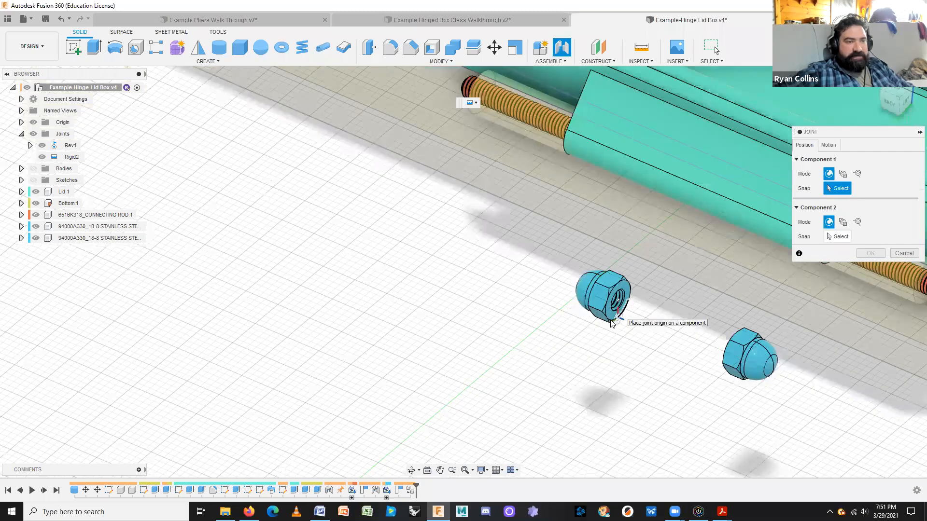
{"action": "scroll", "coordinate": [611, 325], "scroll_direction": "up", "scroll_amount": 3}
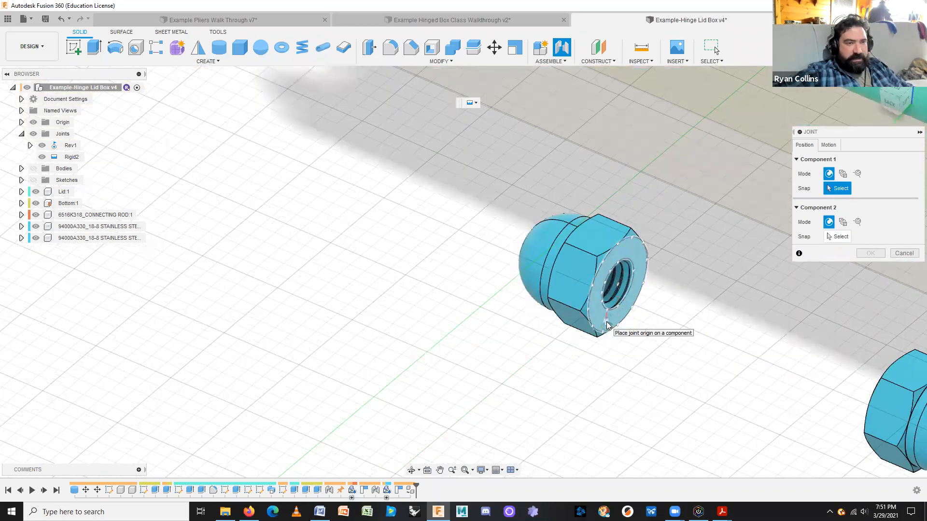
{"action": "left_click", "coordinate": [619, 289]}
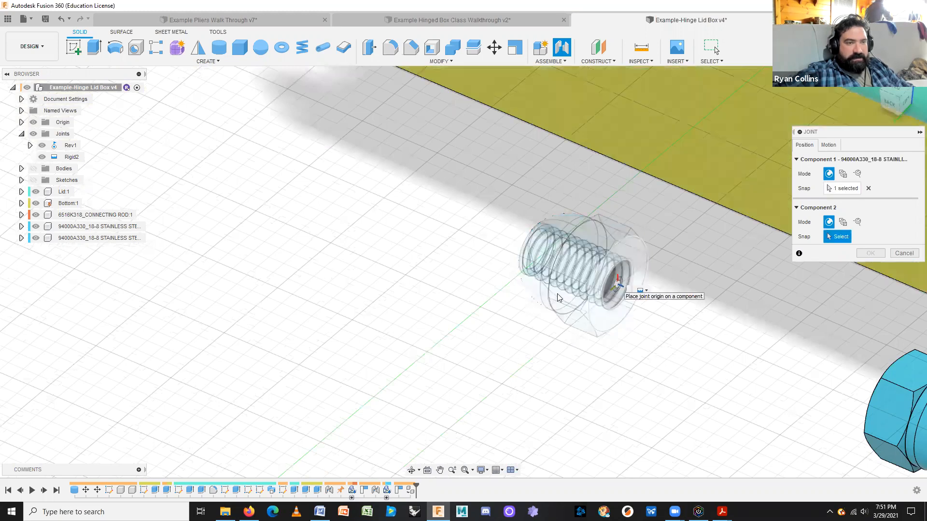
Hide the connecting rod and rigidly join the cap nut to the pin hole at the outer end of the Bottom's hinge knuckle.
{"action": "middle_click_drag", "start_coordinate": [354, 198], "coordinate": [393, 240], "text": "shift"}
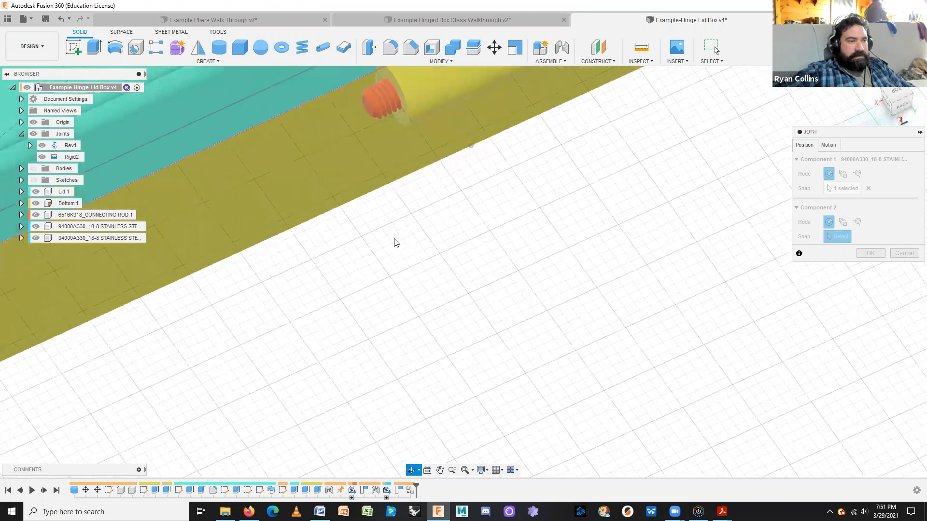
{"action": "scroll", "coordinate": [410, 237], "scroll_direction": "up", "scroll_amount": 5}
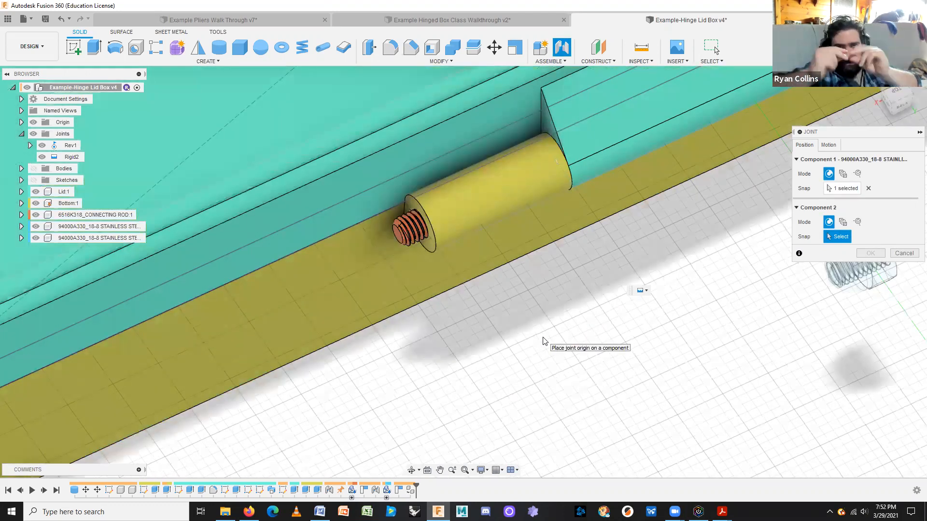
{"action": "left_click", "coordinate": [36, 215]}
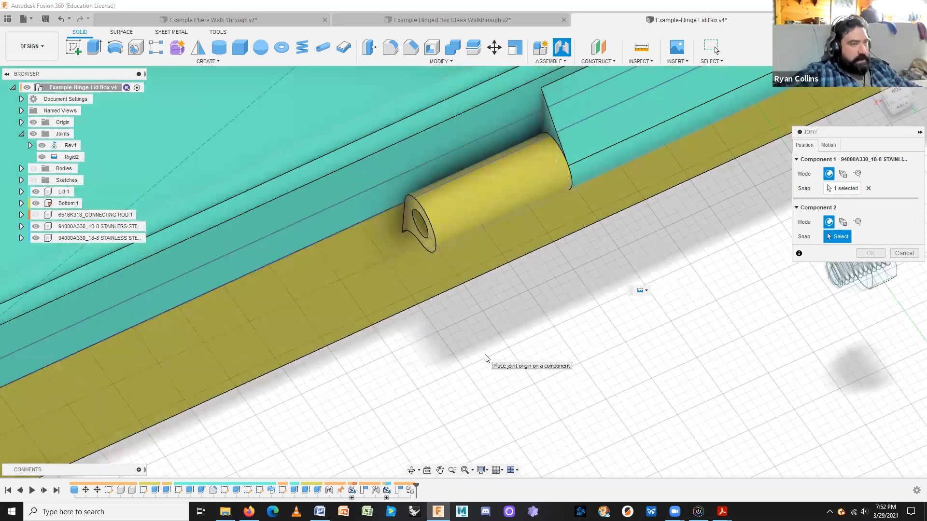
{"action": "middle_click_drag", "start_coordinate": [511, 347], "coordinate": [513, 346], "text": "shift"}
{"action": "middle_click_drag", "start_coordinate": [455, 262], "coordinate": [455, 203], "text": "shift"}
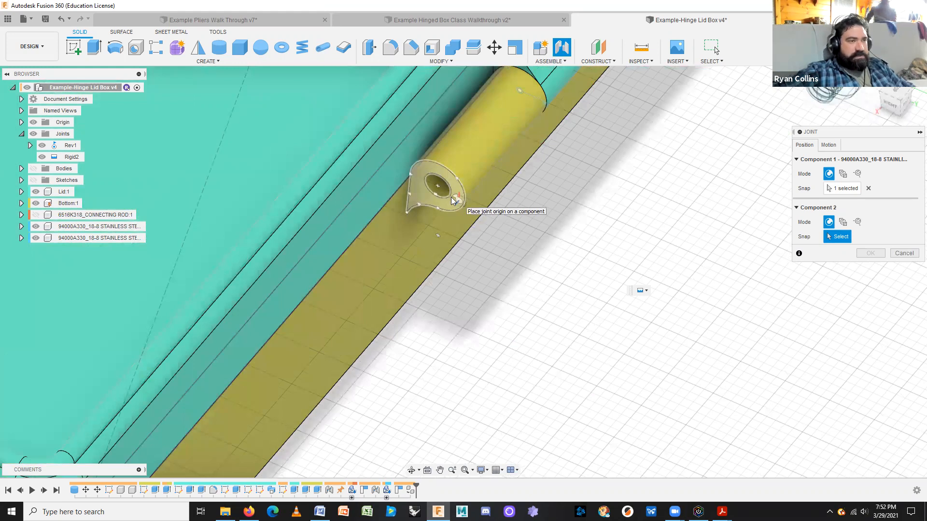
{"action": "left_click", "coordinate": [439, 191]}
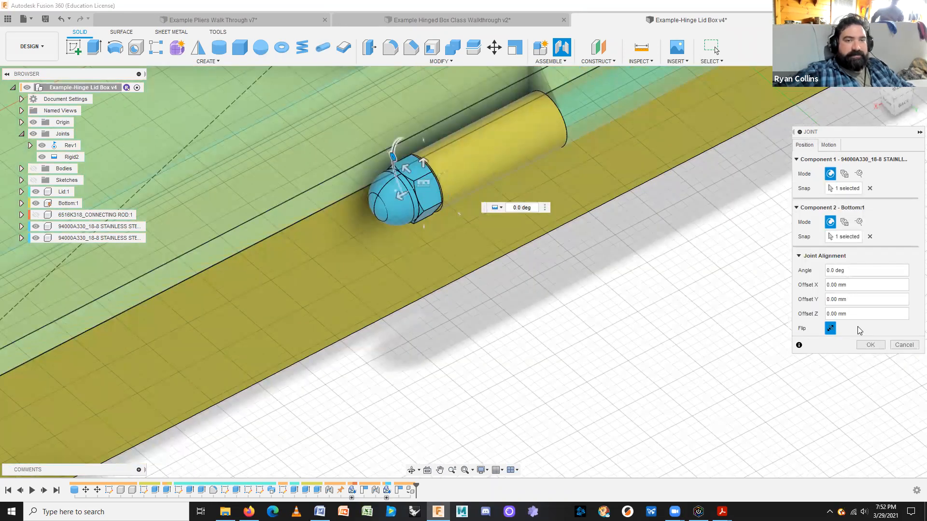
{"action": "left_click", "coordinate": [870, 345]}
Start another joint and place its first origin at the center of the duplicate cap nut's threaded hole opening.
{"action": "middle_click_drag", "start_coordinate": [630, 283], "coordinate": [703, 275], "text": "shift"}
{"action": "middle_click_drag", "start_coordinate": [623, 295], "coordinate": [494, 124], "text": "shift"}
{"action": "scroll", "coordinate": [492, 257], "scroll_direction": "up", "scroll_amount": 5}
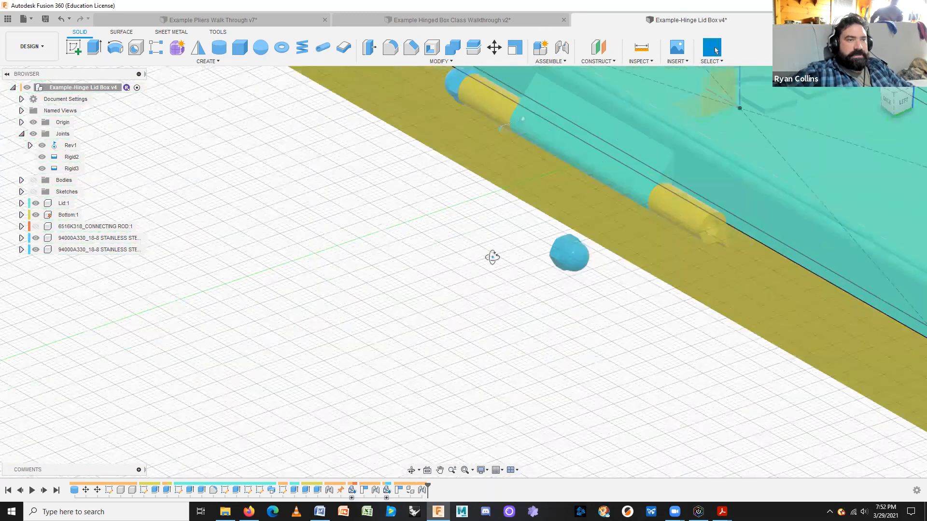
{"action": "key", "text": "j"}
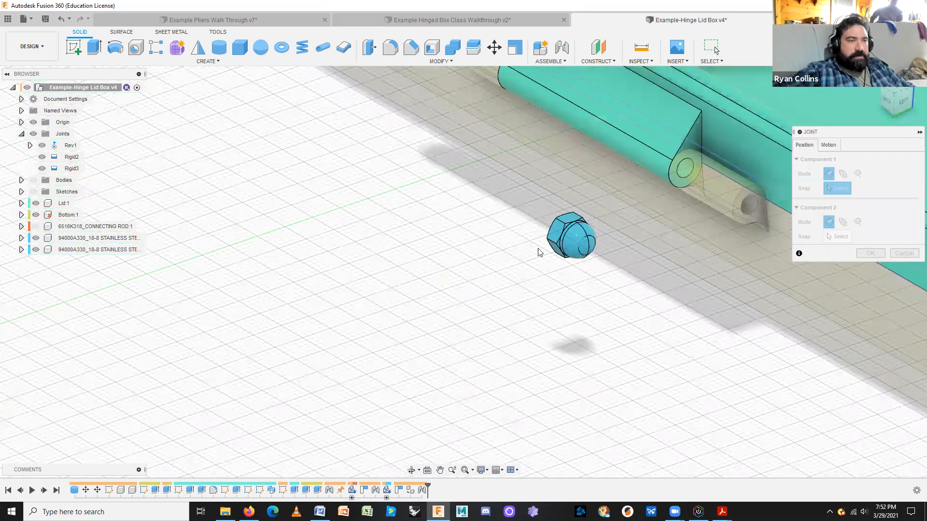
{"action": "scroll", "coordinate": [531, 240], "scroll_direction": "up", "scroll_amount": 5}
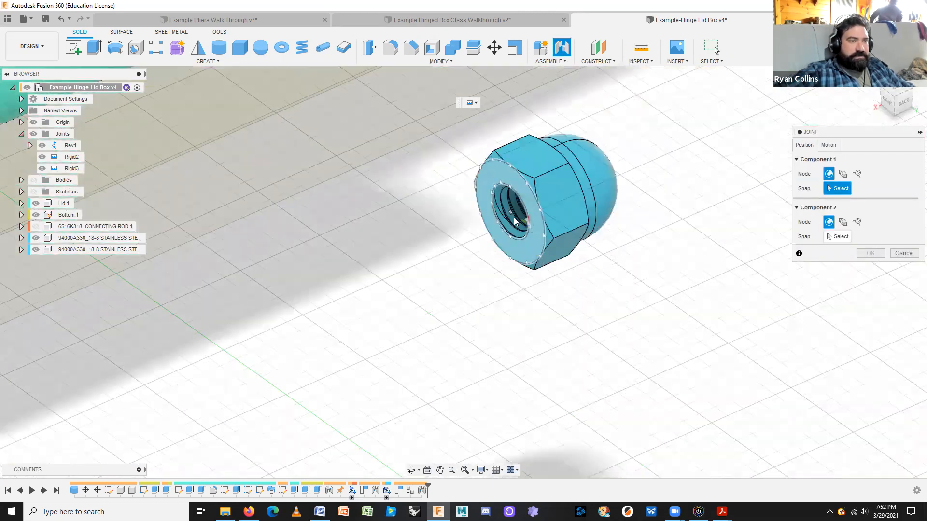
{"action": "left_click", "coordinate": [511, 215]}
{"action": "scroll", "coordinate": [610, 233], "scroll_direction": "down", "scroll_amount": 3}
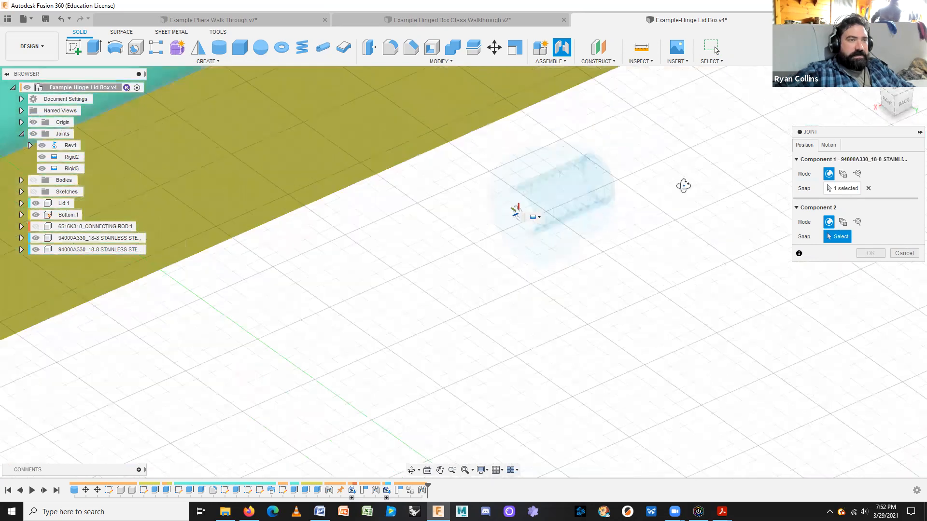
Rigidly join the duplicate cap nut to the center of the pin hole at the remaining outer end of the Bottom's hinge knuckle.
{"action": "middle_click_drag", "start_coordinate": [625, 202], "coordinate": [560, 192], "text": "shift"}
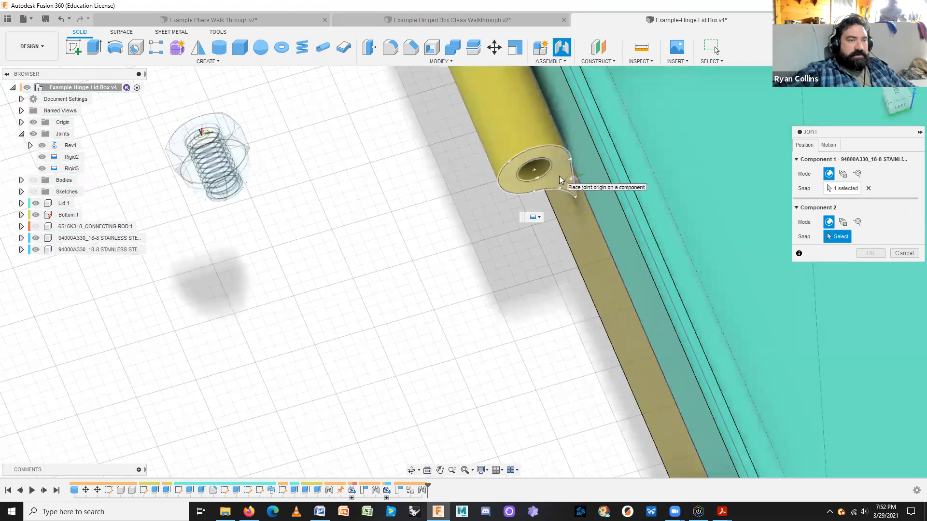
{"action": "left_click", "coordinate": [534, 172]}
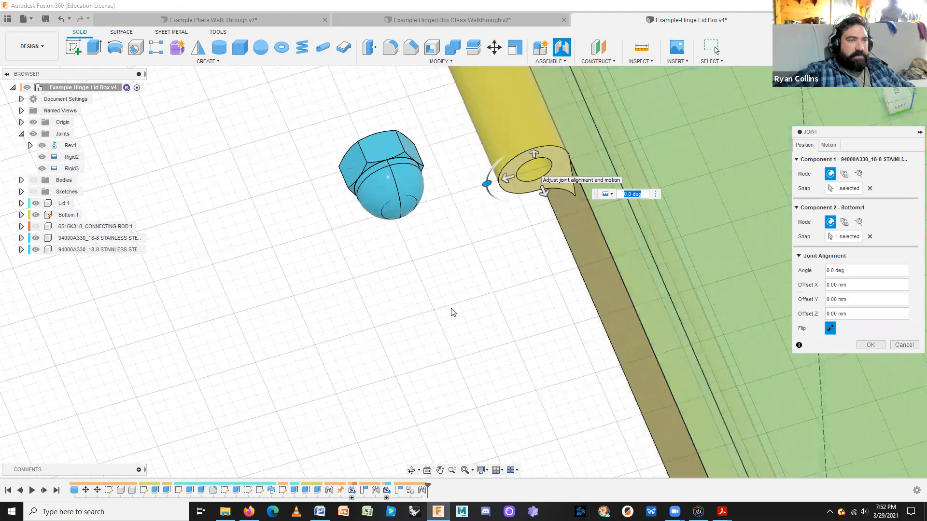
{"action": "left_click", "coordinate": [829, 145]}
{"action": "left_click", "coordinate": [804, 145]}
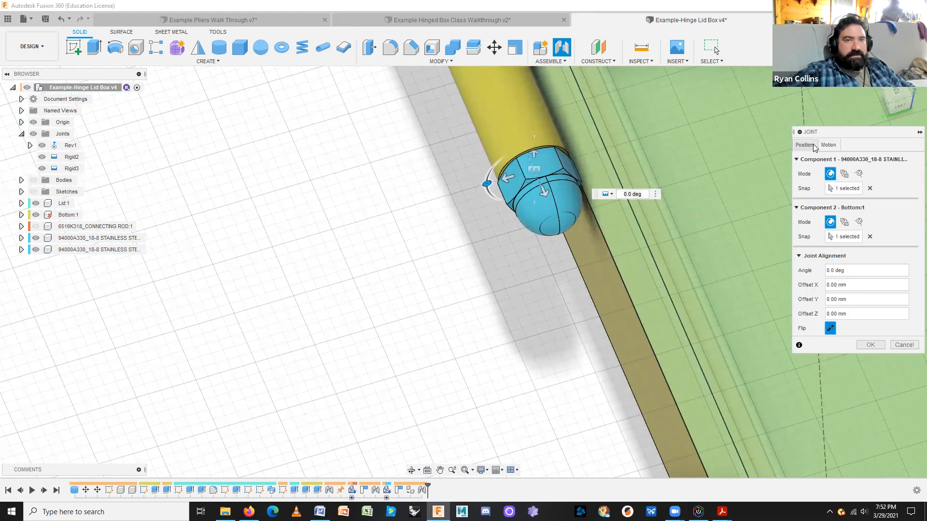
{"action": "left_click", "coordinate": [869, 344]}
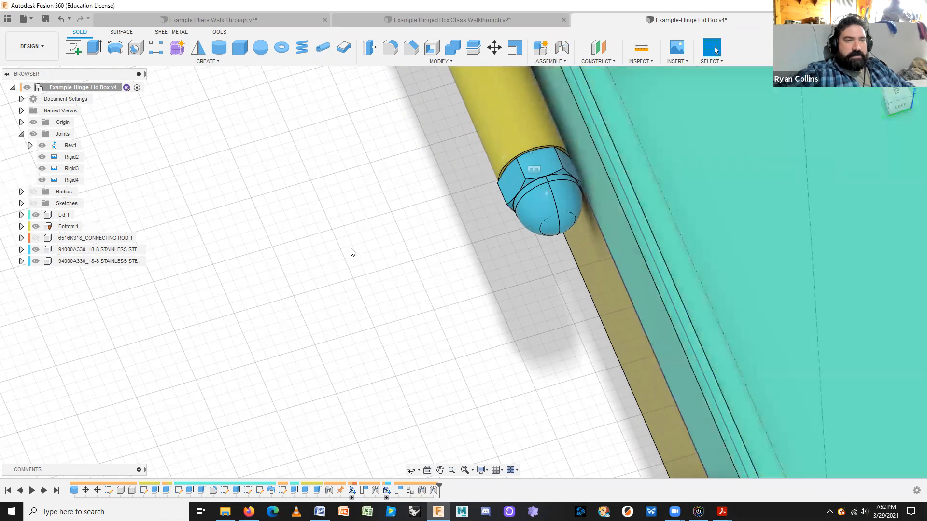
Show the connecting rod again and check both cap nuts on the hinge of the whole box.
{"action": "middle_click_drag", "start_coordinate": [329, 293], "coordinate": [413, 356], "text": "shift"}
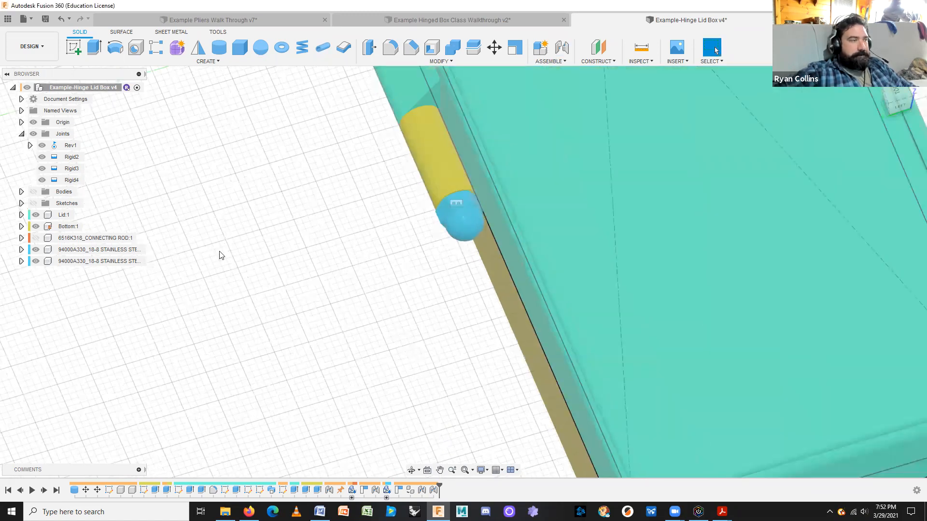
{"action": "scroll", "coordinate": [220, 254], "scroll_direction": "down", "scroll_amount": 3}
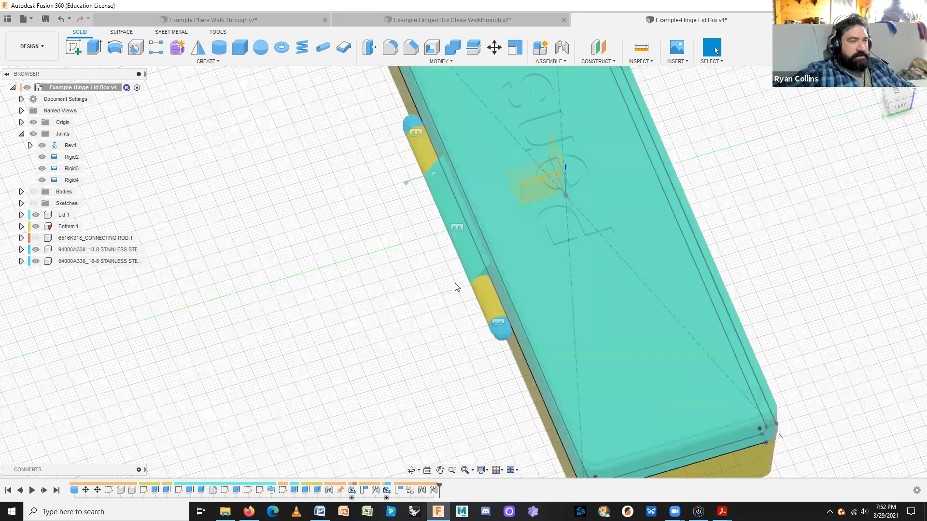
{"action": "middle_click_drag", "start_coordinate": [386, 342], "coordinate": [689, 243], "text": "shift"}
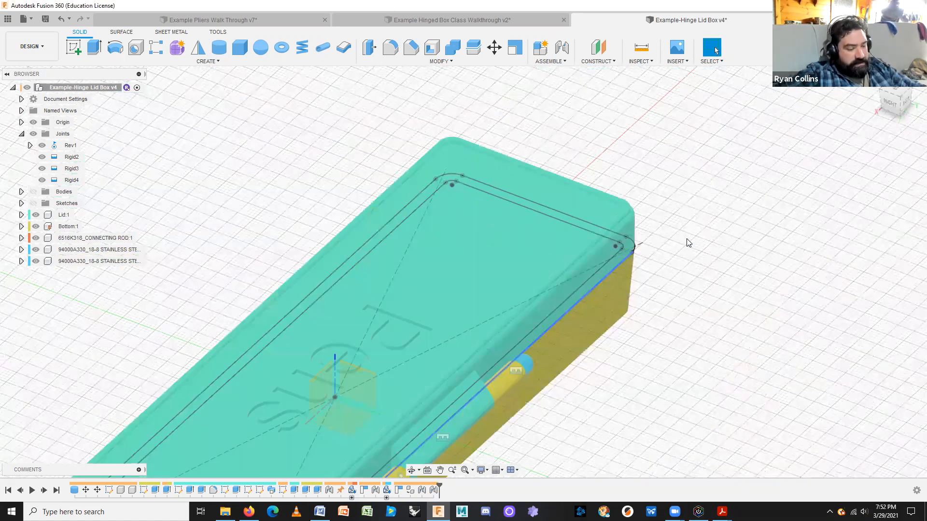
{"action": "scroll", "coordinate": [688, 241], "scroll_direction": "down", "scroll_amount": 3}
{"action": "scroll", "coordinate": [652, 92], "scroll_direction": "down", "scroll_amount": 5}
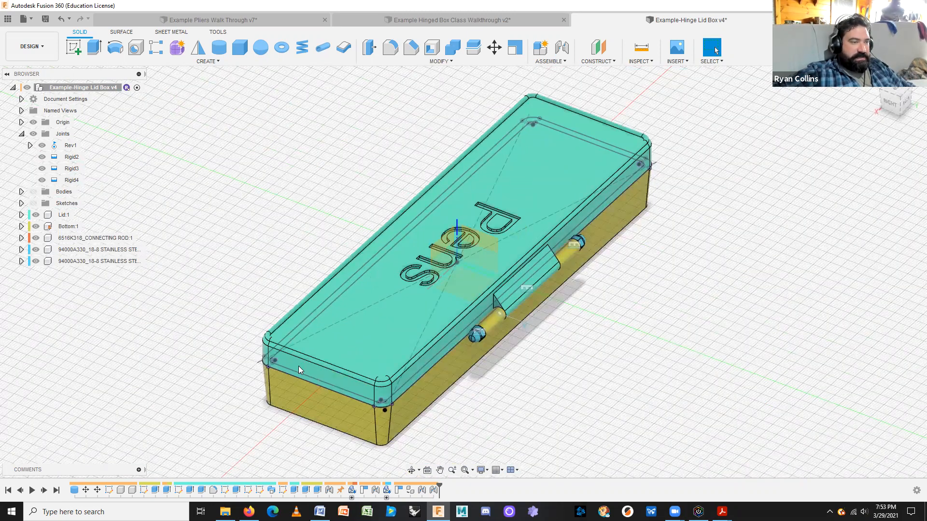
Swing the lid open about its hinge to examine the cap nuts and knuckles, and return it to the closed position.
{"action": "left_click_drag", "start_coordinate": [392, 289], "coordinate": [532, 395]}
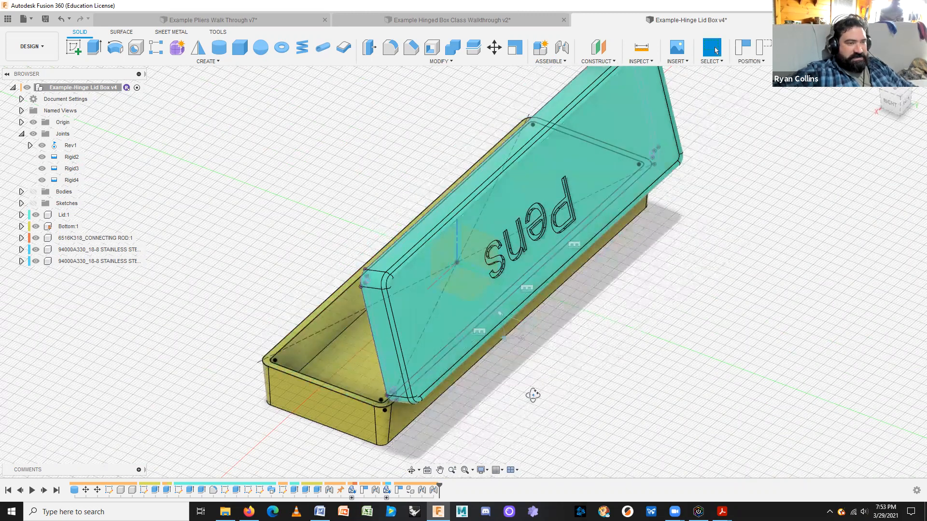
{"action": "middle_click_drag", "start_coordinate": [533, 356], "coordinate": [538, 335], "text": "shift"}
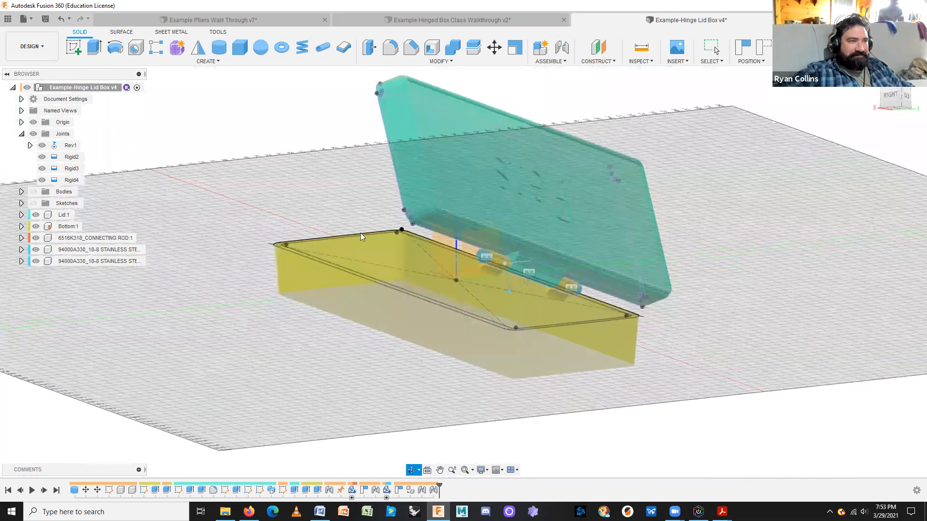
{"action": "middle_click_drag", "start_coordinate": [360, 232], "coordinate": [337, 299], "text": "shift"}
{"action": "scroll", "coordinate": [343, 405], "scroll_direction": "up", "scroll_amount": 3}
{"action": "middle_click_drag", "start_coordinate": [343, 431], "coordinate": [328, 115]}
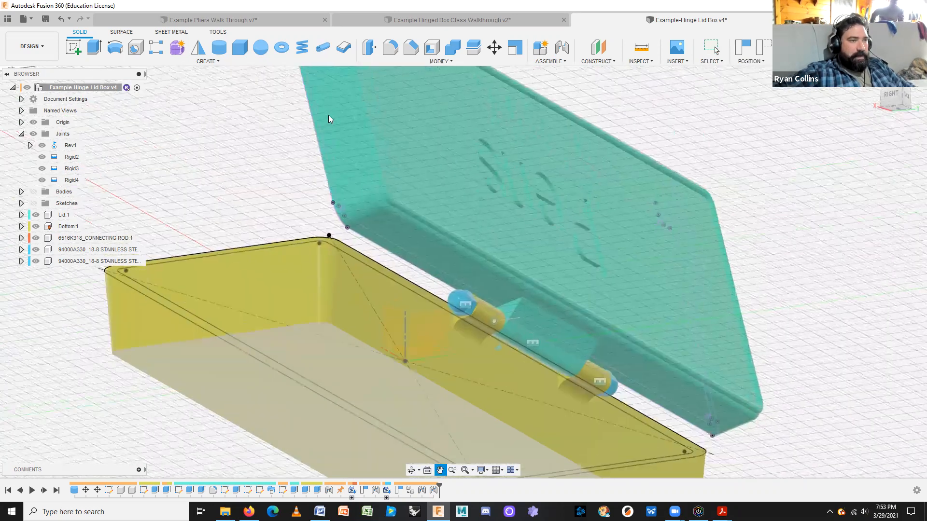
{"action": "left_click_drag", "start_coordinate": [438, 161], "coordinate": [283, 270]}
{"action": "middle_click_drag", "start_coordinate": [504, 182], "coordinate": [593, 139], "text": "shift"}
{"action": "middle_click", "coordinate": [597, 140]}
{"action": "middle_click", "coordinate": [598, 140]}
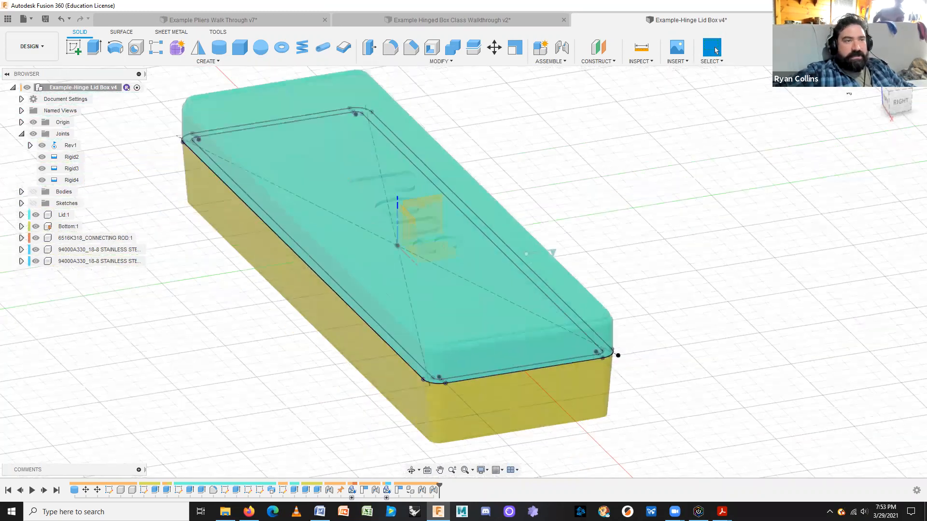
{"action": "left_click", "coordinate": [867, 82]}
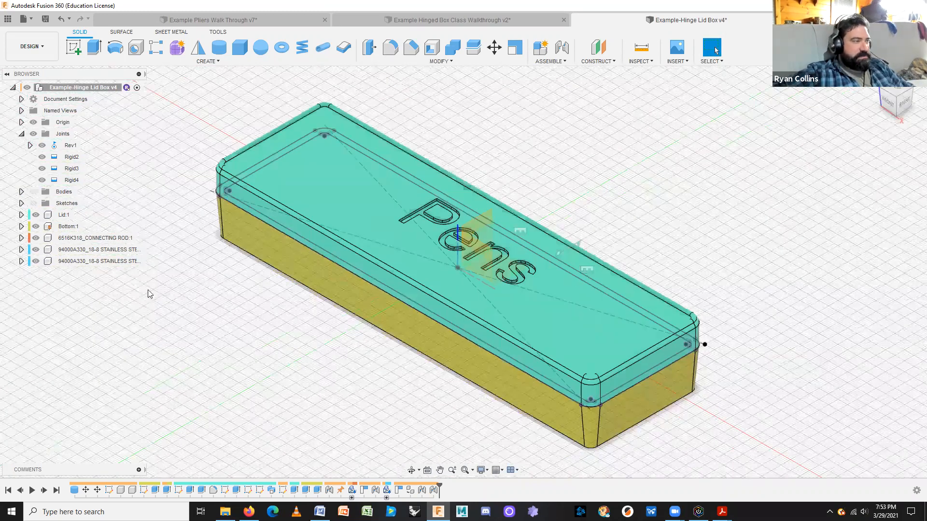
Collapse the Joints folder, show the top-level Bodies folder and hide the Lid component to expose the box interior.
{"action": "left_click", "coordinate": [21, 134]}
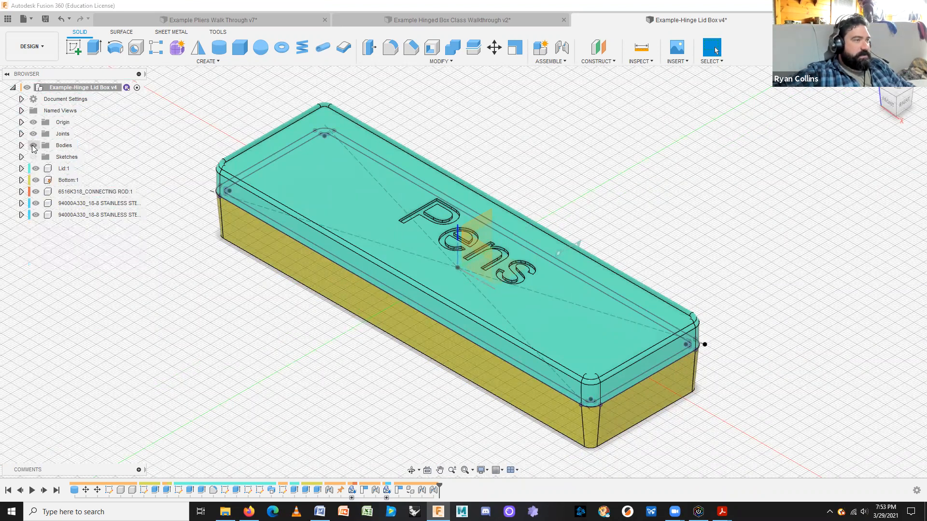
{"action": "left_click", "coordinate": [36, 169]}
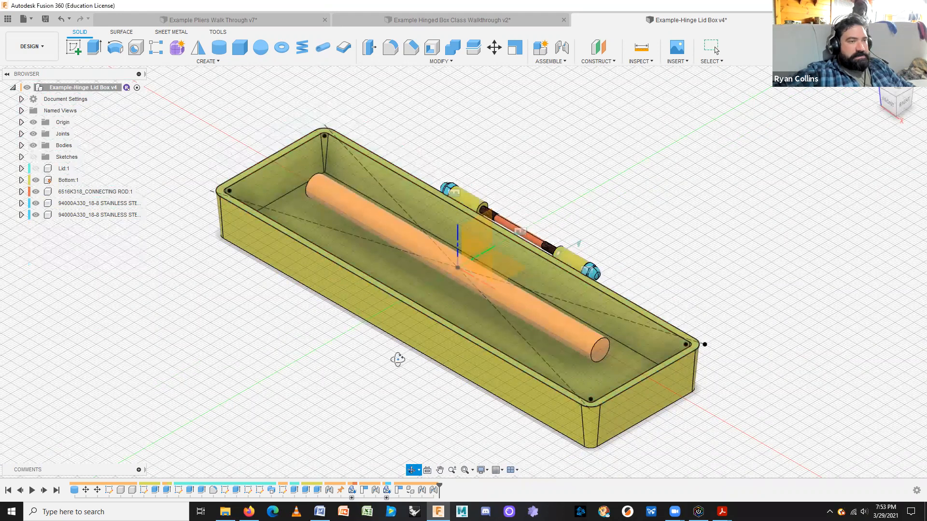
{"action": "middle_click_drag", "start_coordinate": [392, 360], "coordinate": [529, 346], "text": "shift"}
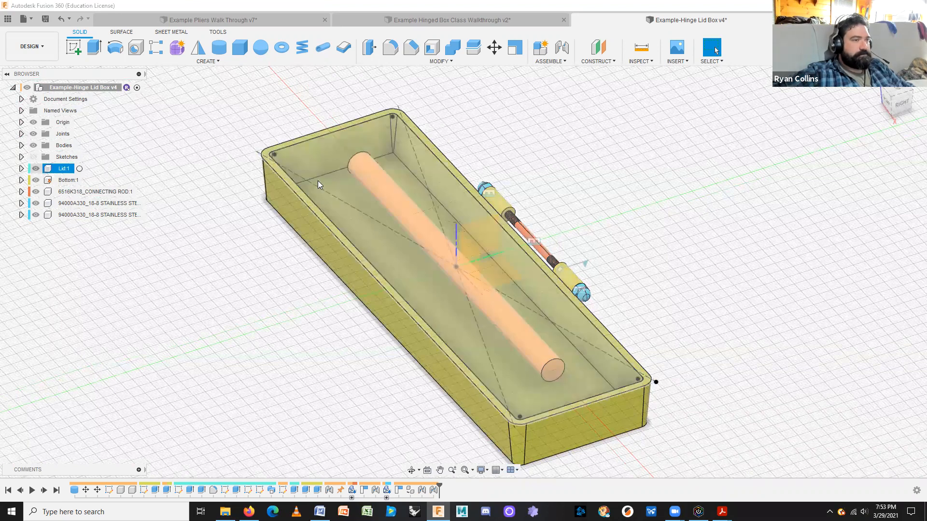
{"action": "left_click", "coordinate": [36, 168]}
{"action": "middle_click_drag", "start_coordinate": [688, 308], "coordinate": [760, 383], "text": "shift"}
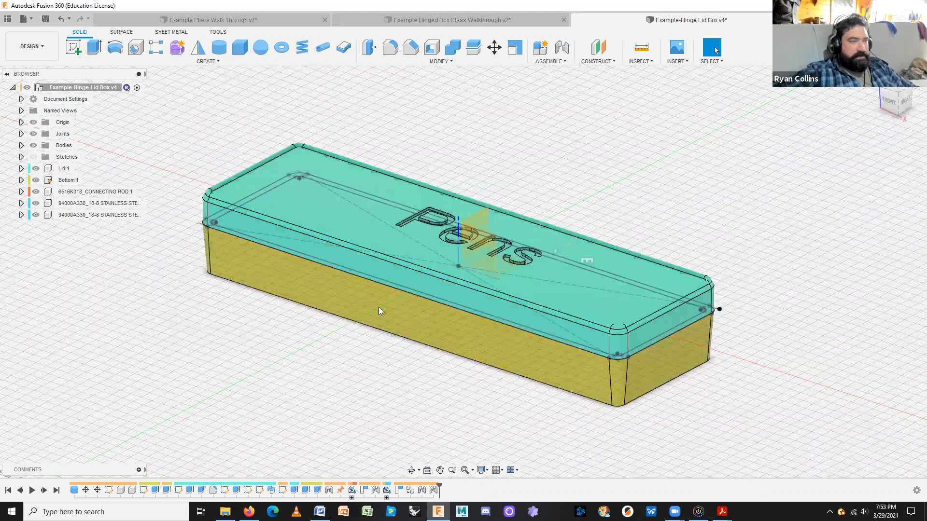
{"action": "left_click", "coordinate": [36, 169]}
{"action": "middle_click_drag", "start_coordinate": [651, 228], "coordinate": [695, 229], "text": "shift"}
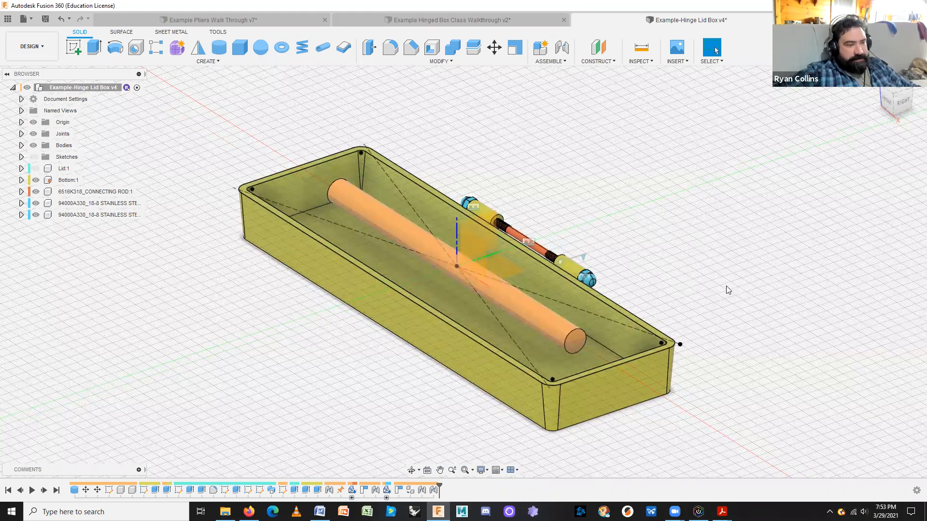
Start a thin extrude from the Bottom's upper rim profile with a distance of 1 mm and a wall thickness of 1 mm.
{"action": "key", "text": "e"}
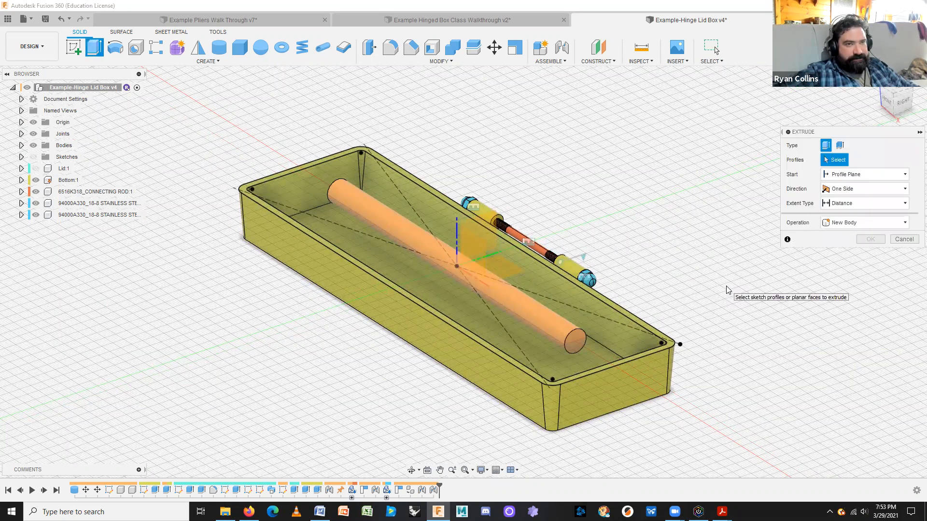
{"action": "left_click", "coordinate": [841, 146]}
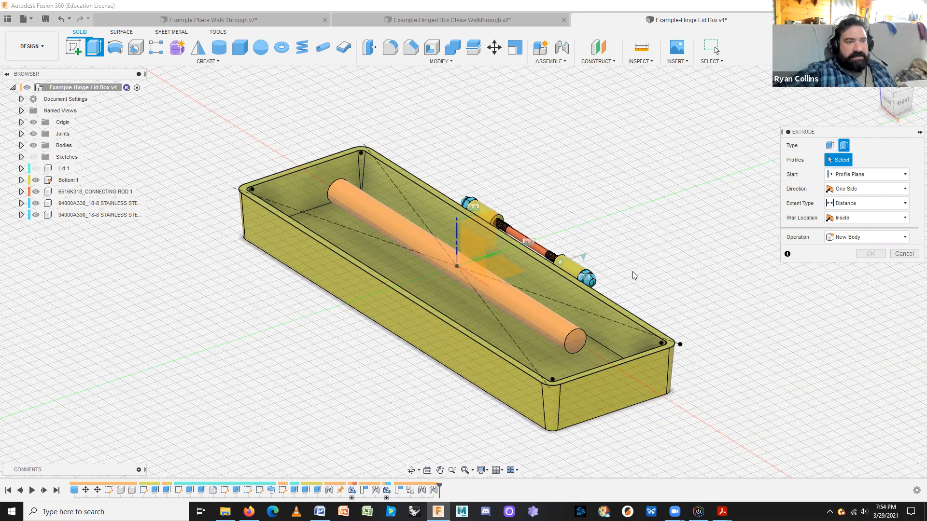
{"action": "scroll", "coordinate": [640, 288], "scroll_direction": "up", "scroll_amount": 5}
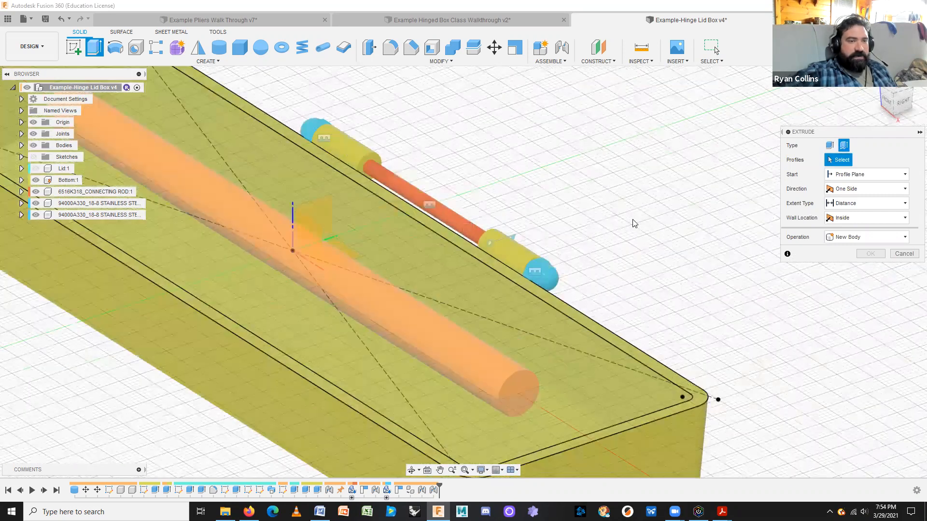
{"action": "middle_click_drag", "start_coordinate": [635, 293], "coordinate": [635, 224]}
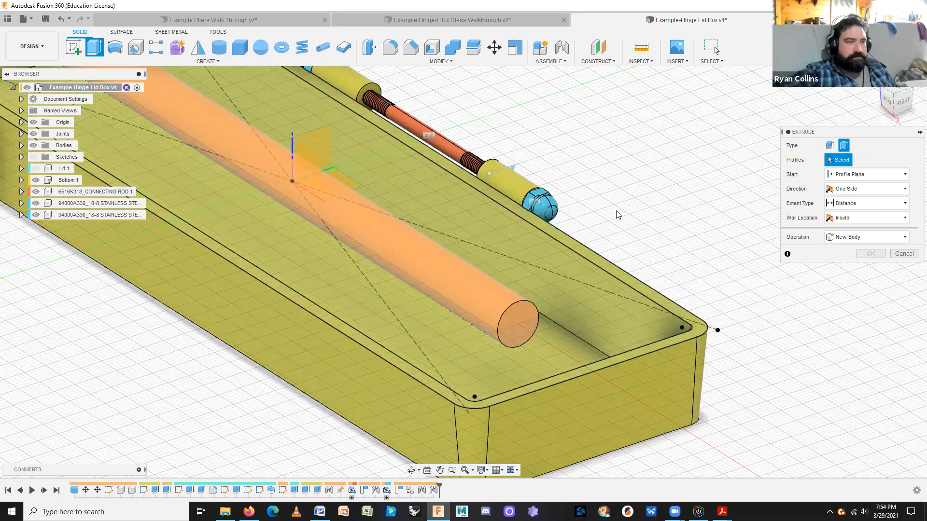
{"action": "left_click", "coordinate": [578, 251]}
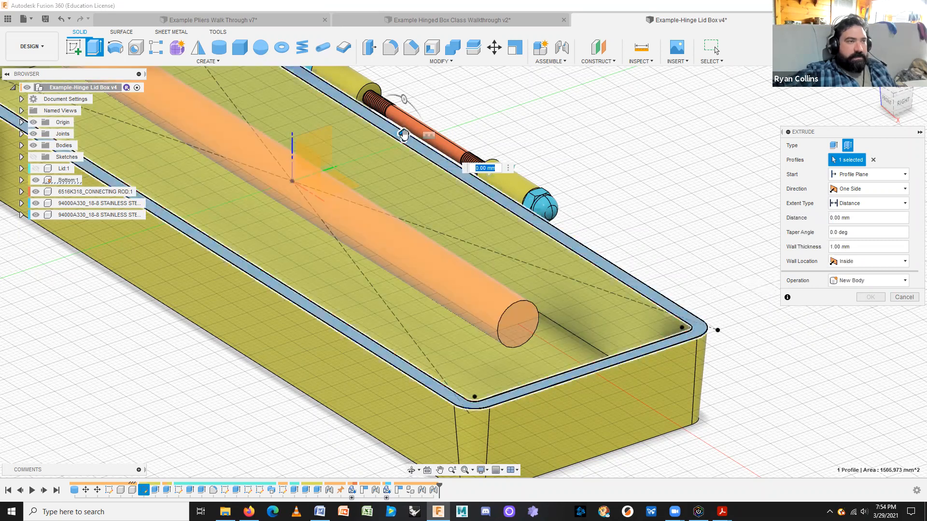
{"action": "left_click_drag", "start_coordinate": [405, 130], "coordinate": [405, 128]}
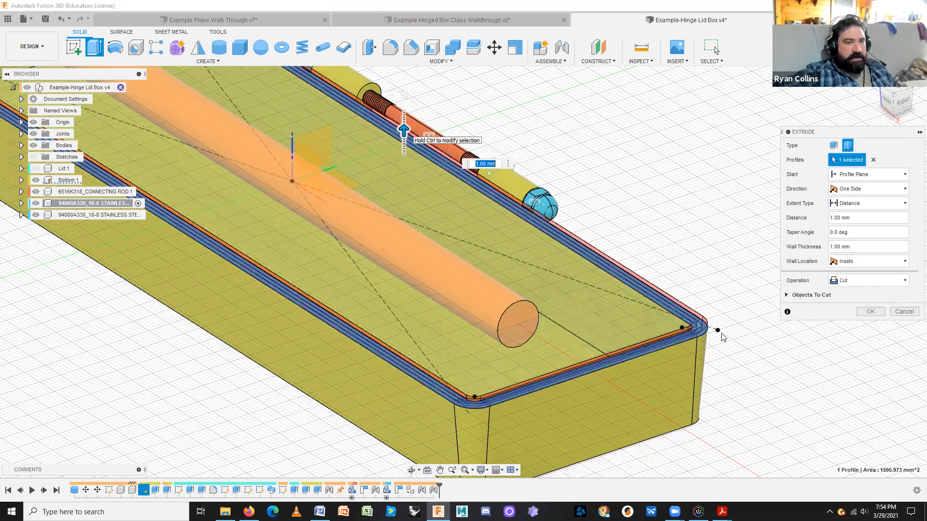
{"action": "middle_click_drag", "start_coordinate": [752, 402], "coordinate": [736, 372], "text": "shift"}
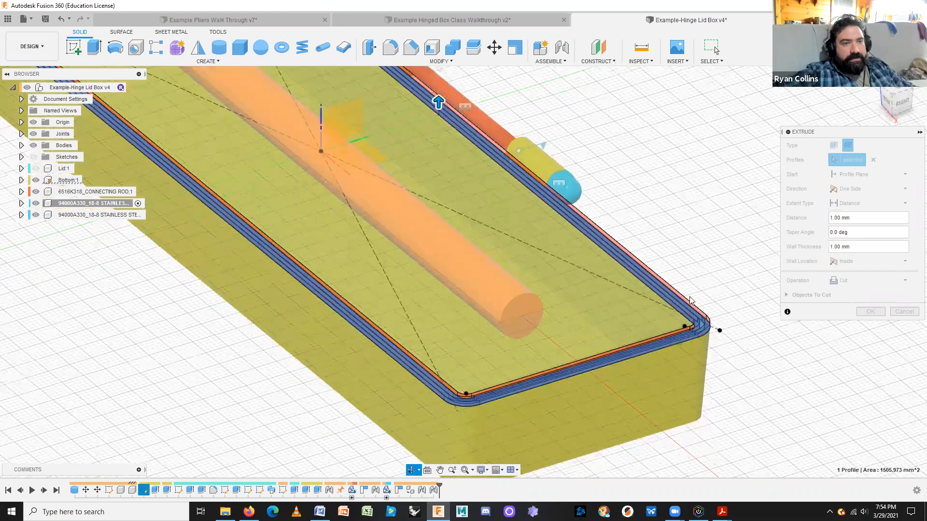
{"action": "scroll", "coordinate": [660, 245], "scroll_direction": "up", "scroll_amount": 5}
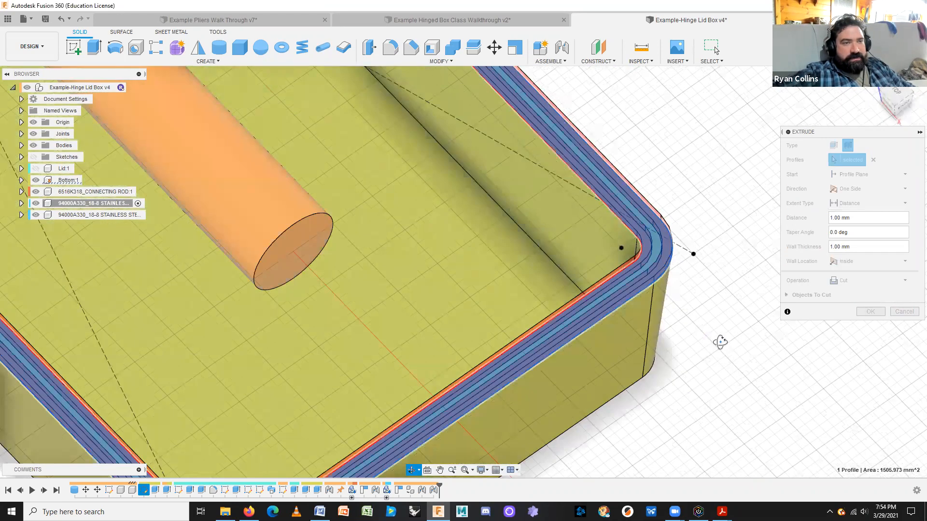
{"action": "mouse_move", "coordinate": [722, 336]}
{"action": "middle_mouse_down", "text": "shift"}
{"action": "mouse_move", "coordinate": [736, 333]}
{"action": "mouse_move", "coordinate": [730, 346]}
{"action": "middle_mouse_up", "text": "shift"}
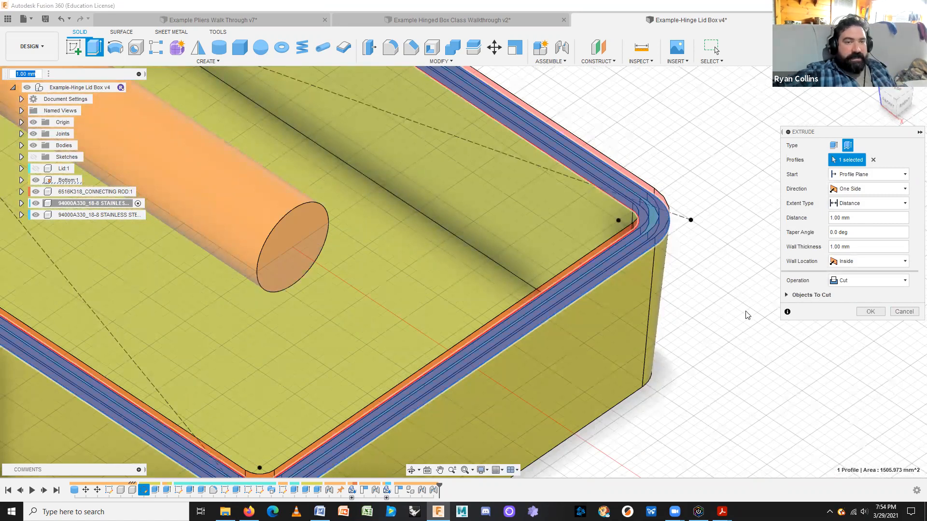
{"action": "middle_click_drag", "start_coordinate": [698, 292], "coordinate": [708, 226], "text": "shift"}
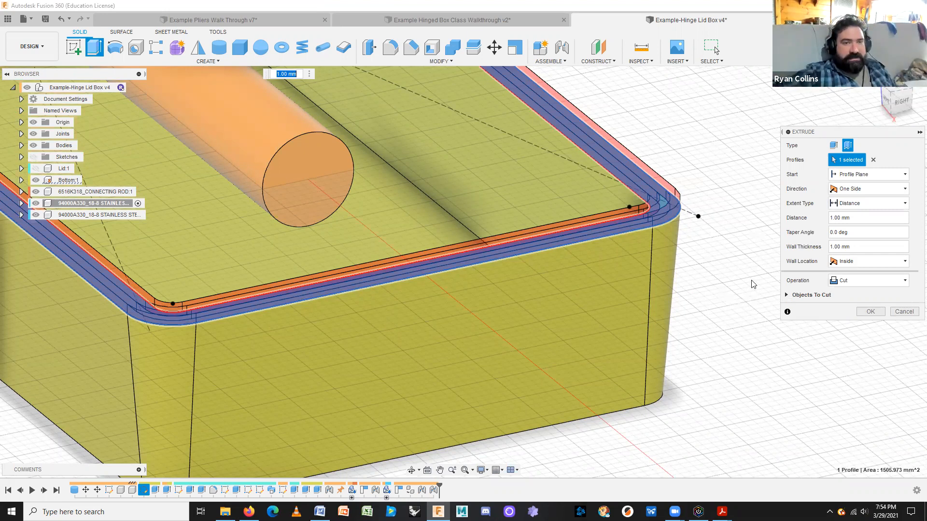
Compare the Inside and Outside wall locations for the thin extrude and set the wall location to Center.
{"action": "left_click", "coordinate": [844, 261]}
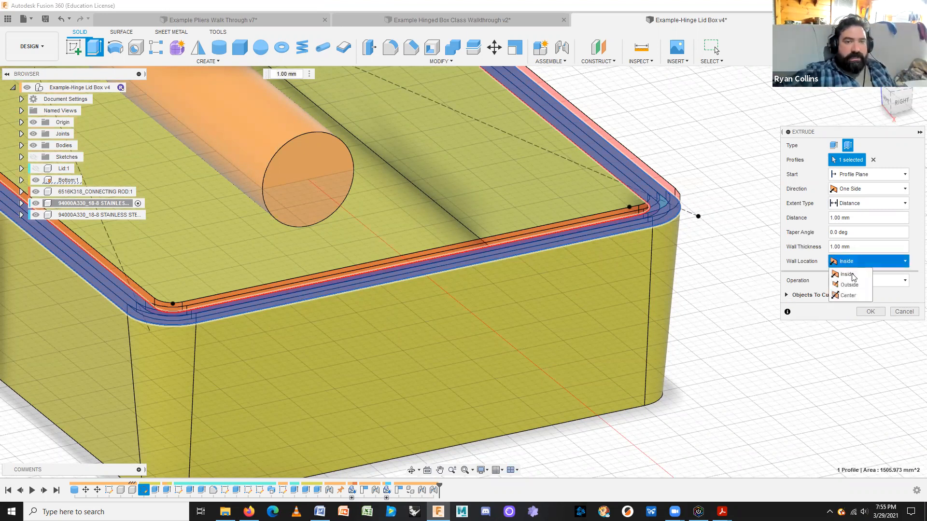
{"action": "left_click", "coordinate": [851, 274]}
{"action": "left_click", "coordinate": [854, 261]}
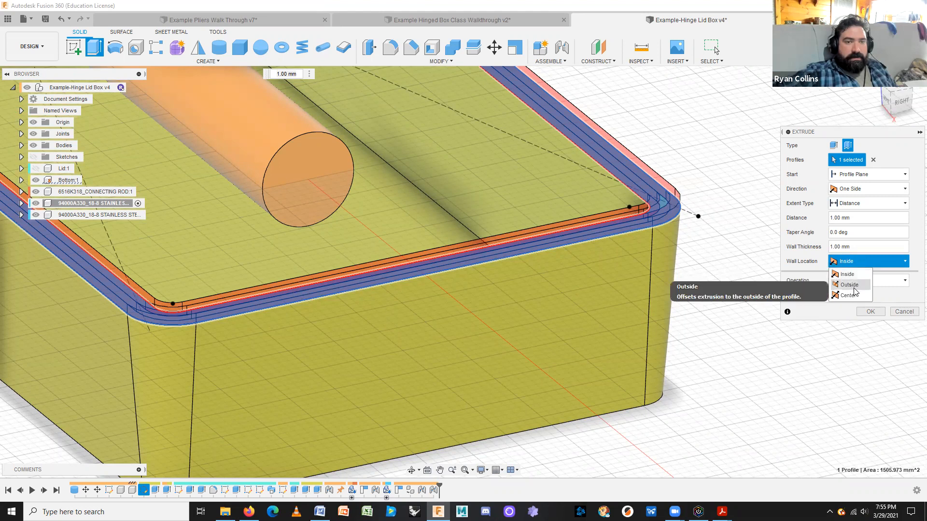
{"action": "left_click", "coordinate": [854, 282]}
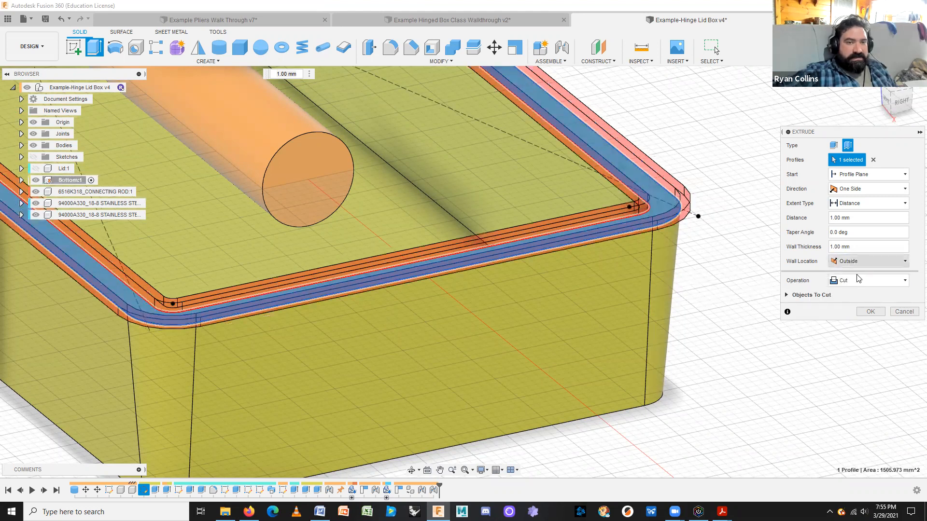
{"action": "left_click", "coordinate": [854, 280]}
{"action": "left_click", "coordinate": [851, 261]}
{"action": "left_click", "coordinate": [849, 295]}
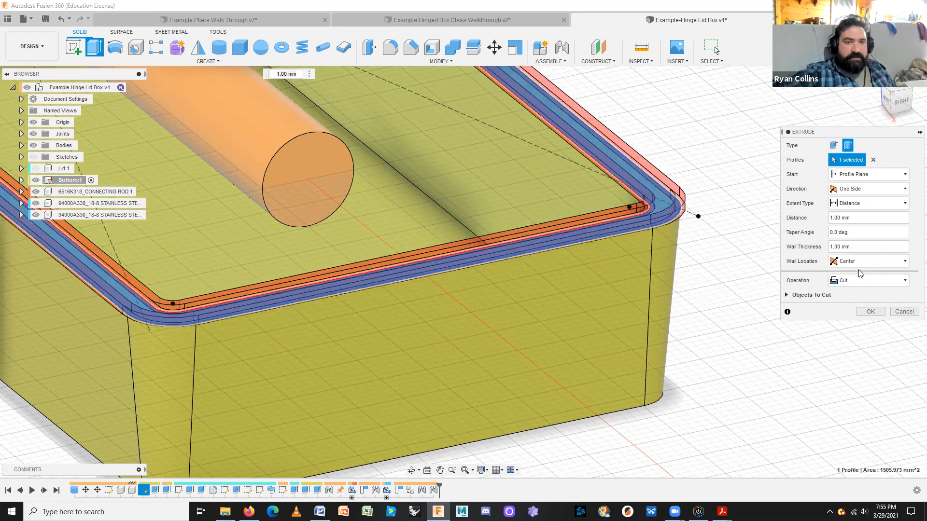
Set the rim's thin extrude operation to Join and check the preview around the Bottom's edge.
{"action": "left_click", "coordinate": [864, 280]}
{"action": "left_click", "coordinate": [852, 288]}
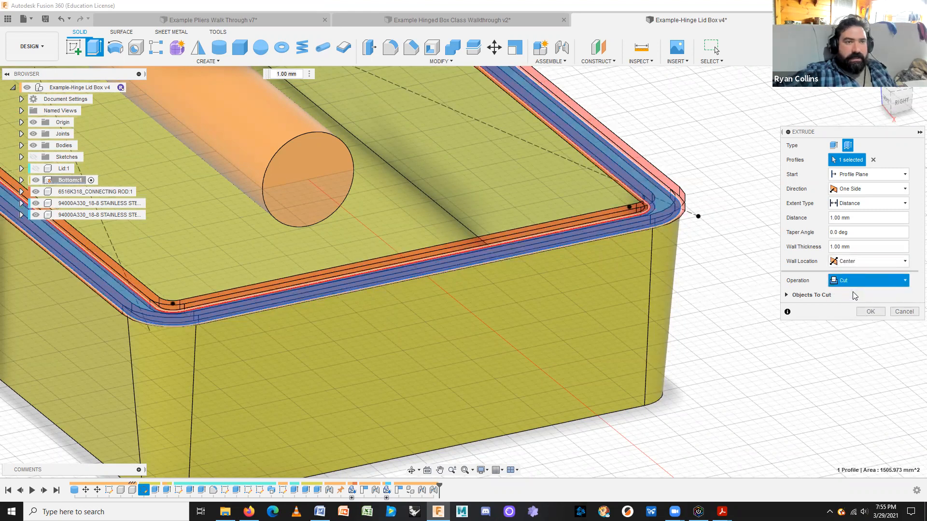
{"action": "middle_click_drag", "start_coordinate": [677, 371], "coordinate": [740, 279], "text": "shift"}
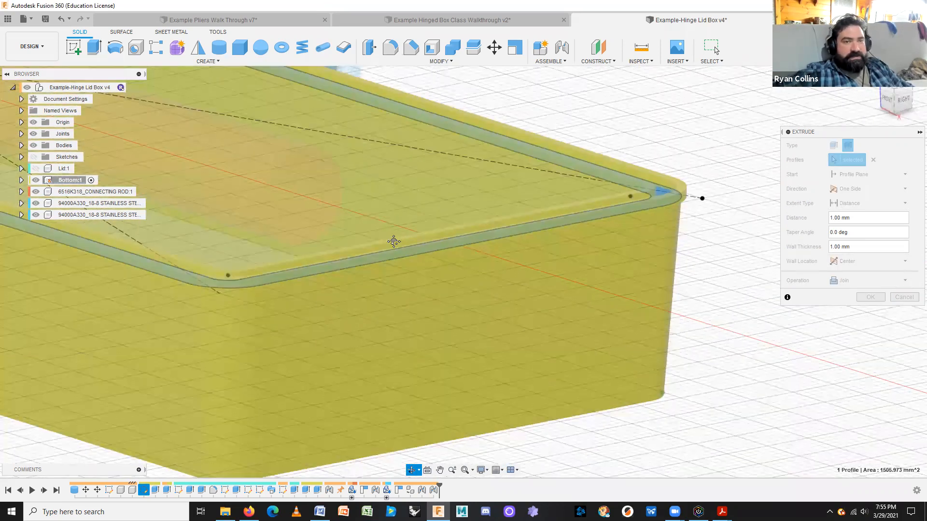
{"action": "middle_click_drag", "start_coordinate": [553, 420], "coordinate": [503, 214], "text": "shift"}
{"action": "scroll", "coordinate": [503, 213], "scroll_direction": "down", "scroll_amount": 1}
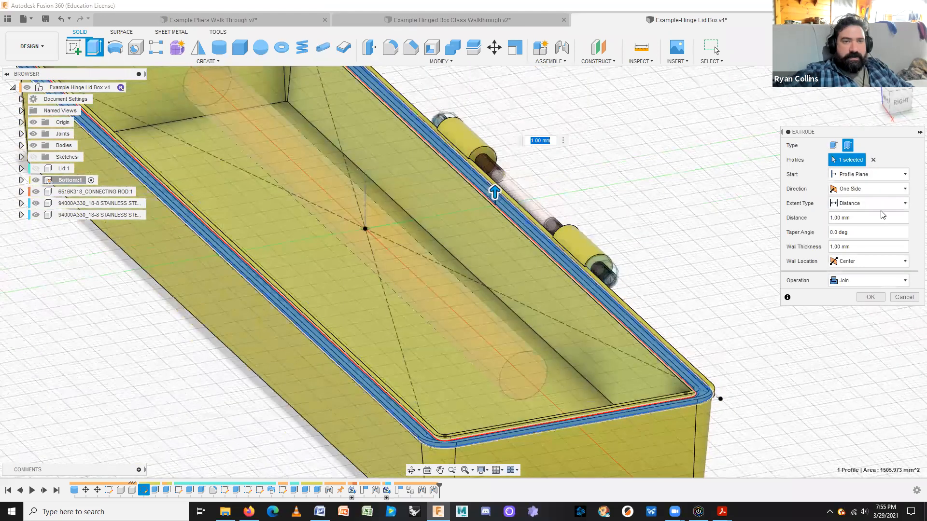
Check the extent type options and cancel the thin extrude on the Bottom's rim.
{"action": "left_click", "coordinate": [863, 206]}
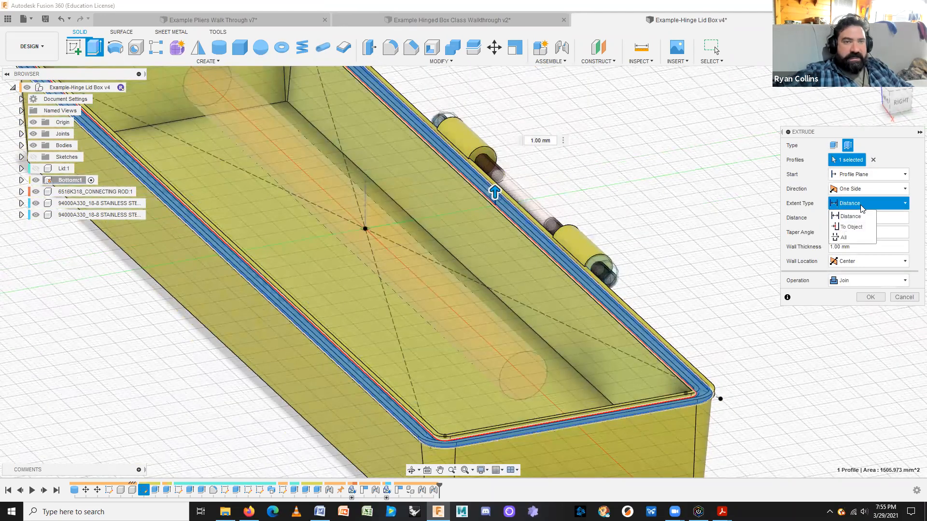
{"action": "left_click", "coordinate": [818, 192]}
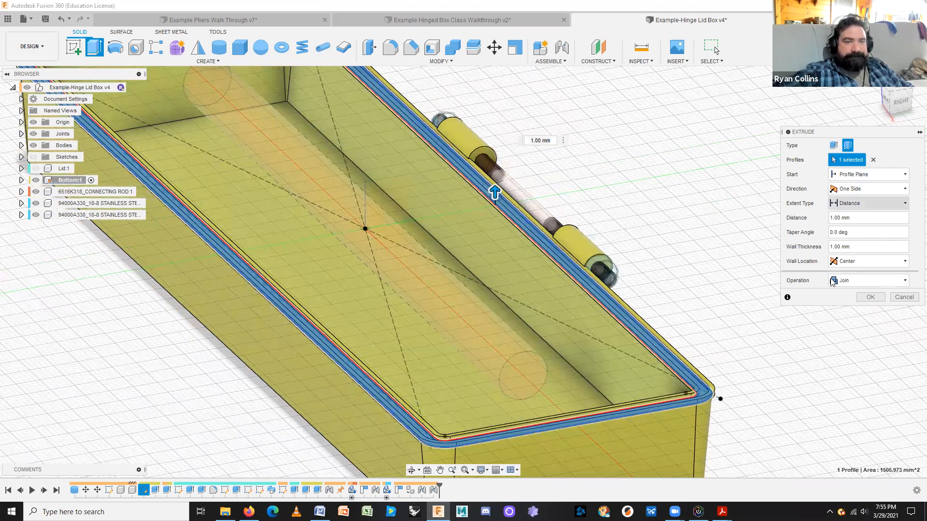
{"action": "left_click", "coordinate": [900, 298]}
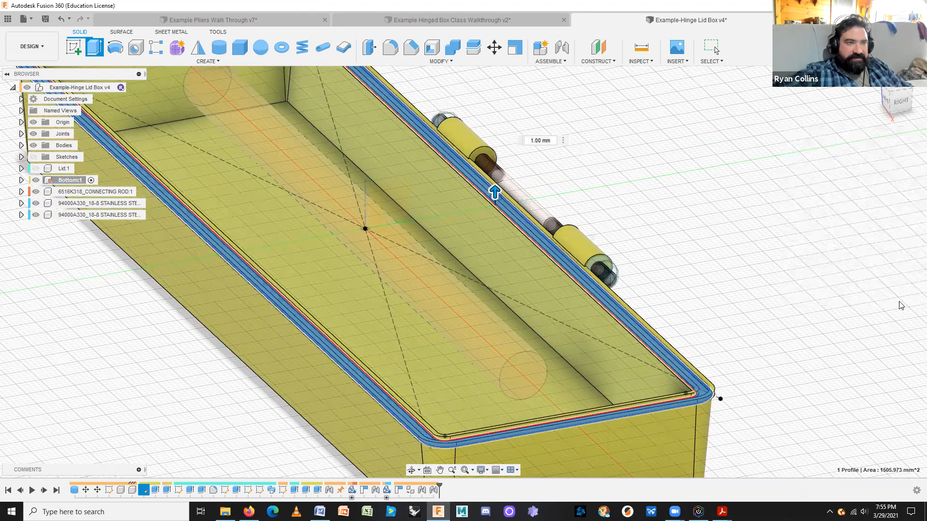
Return to the top-level component and show the Lid again so the whole closed box is in view.
{"action": "middle_click_drag", "start_coordinate": [738, 331], "coordinate": [687, 395], "text": "shift"}
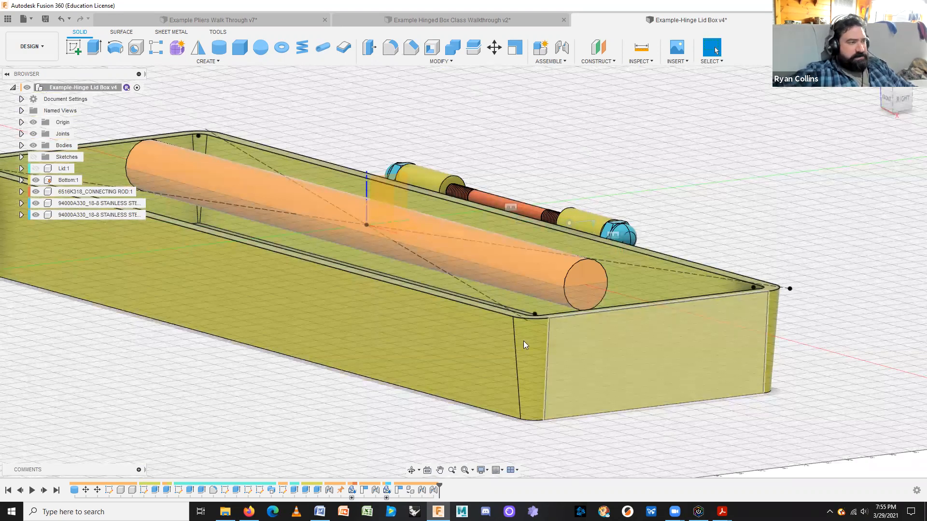
{"action": "left_click", "coordinate": [36, 169]}
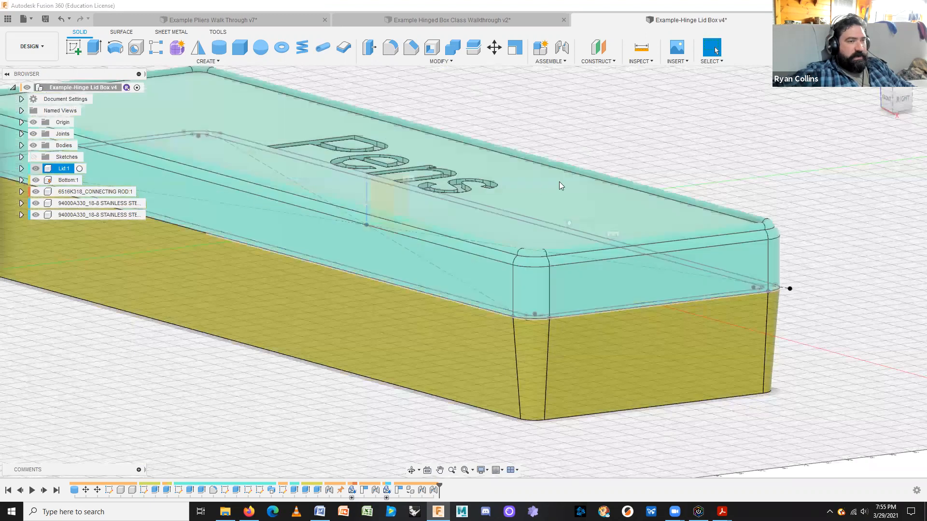
{"action": "middle_click_drag", "start_coordinate": [740, 195], "coordinate": [372, 389], "text": "shift"}
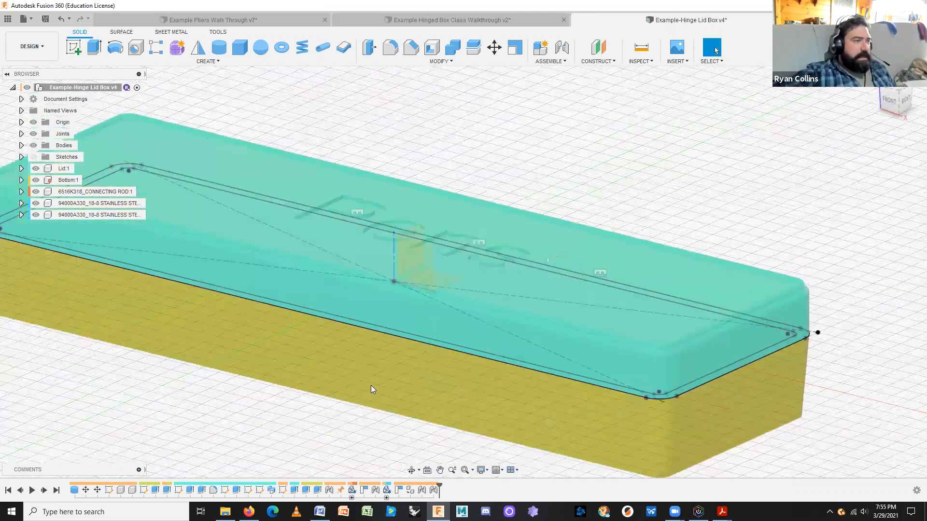
{"action": "middle_click", "coordinate": [363, 382]}
{"action": "middle_click", "coordinate": [364, 382]}
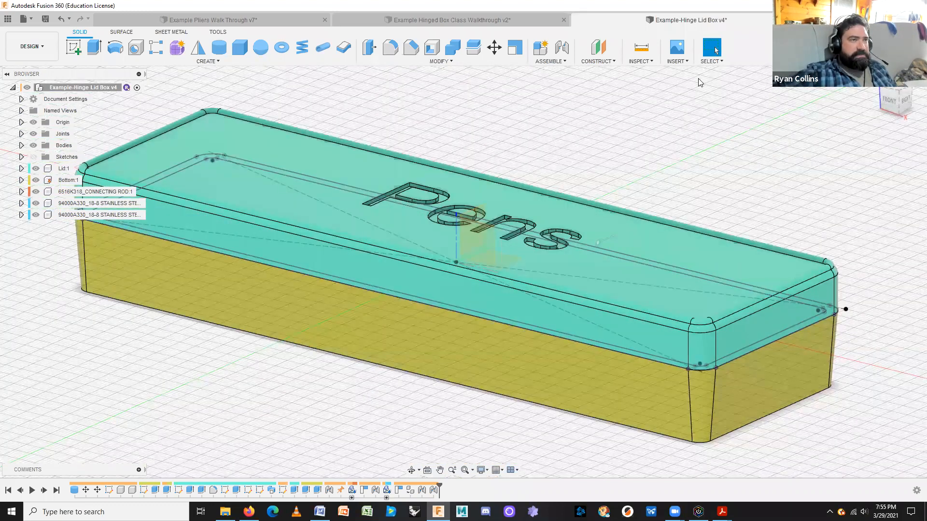
Switch to the Example Pliers Walk Through document and show the metric cheese head screw, leaving the 97056A127 component hidden.
{"action": "left_click", "coordinate": [210, 19]}
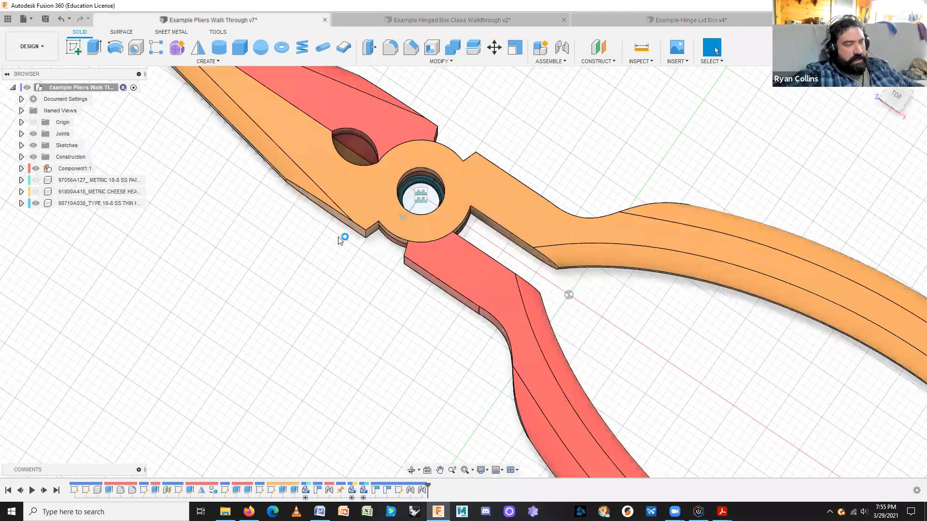
{"action": "middle_click_drag", "start_coordinate": [376, 320], "coordinate": [390, 304], "text": "shift"}
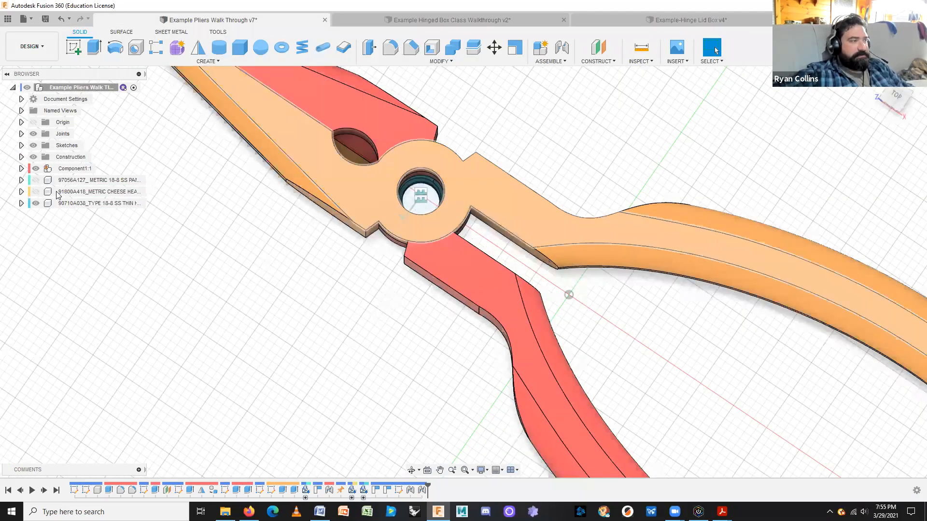
{"action": "left_click", "coordinate": [36, 193]}
{"action": "left_click", "coordinate": [37, 181]}
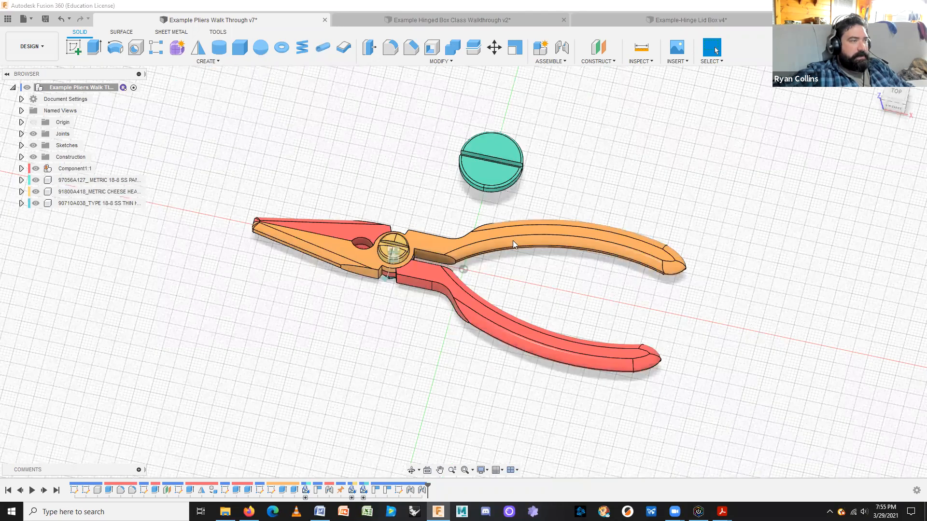
{"action": "left_click", "coordinate": [37, 180]}
{"action": "middle_click_drag", "start_coordinate": [637, 319], "coordinate": [640, 297], "text": "shift"}
{"action": "middle_click_drag", "start_coordinate": [710, 297], "coordinate": [706, 289], "text": "shift"}
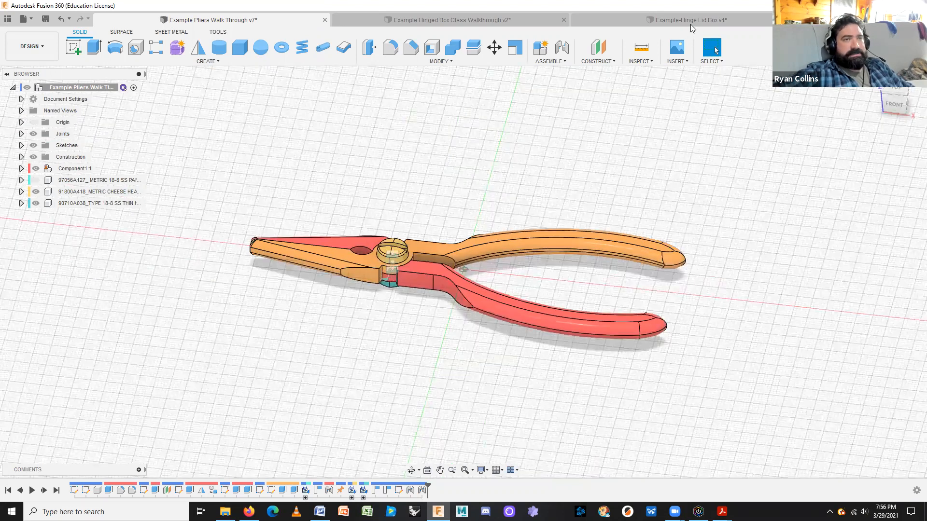
Return to the Example-Hinge Lid Box document, inspect the hinge side of the closed box and save the design.
{"action": "left_click", "coordinate": [690, 22]}
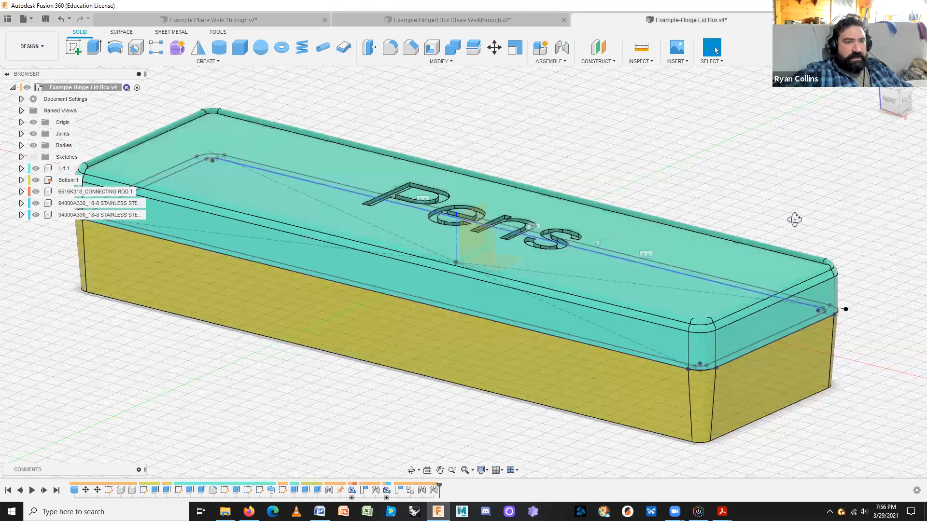
{"action": "middle_click_drag", "start_coordinate": [722, 217], "coordinate": [480, 330], "text": "shift"}
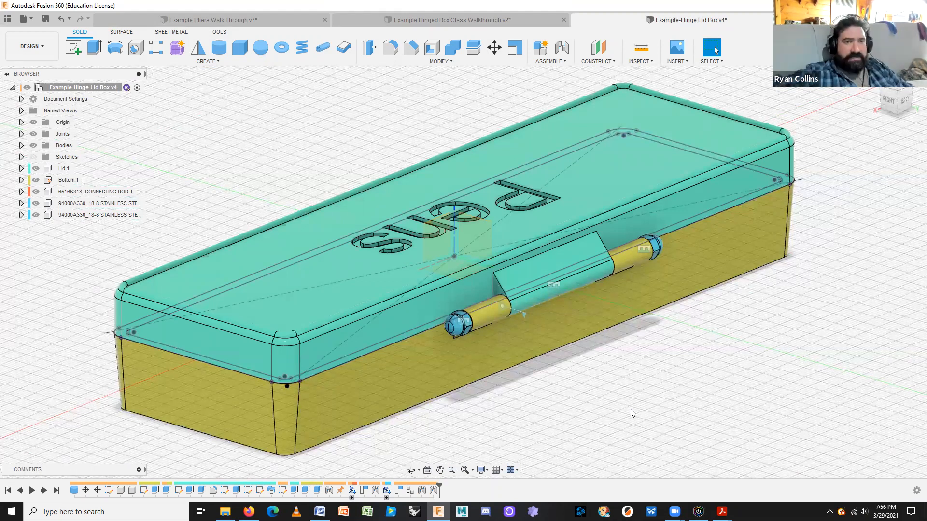
{"action": "middle_click_drag", "start_coordinate": [509, 423], "coordinate": [544, 402], "text": "shift"}
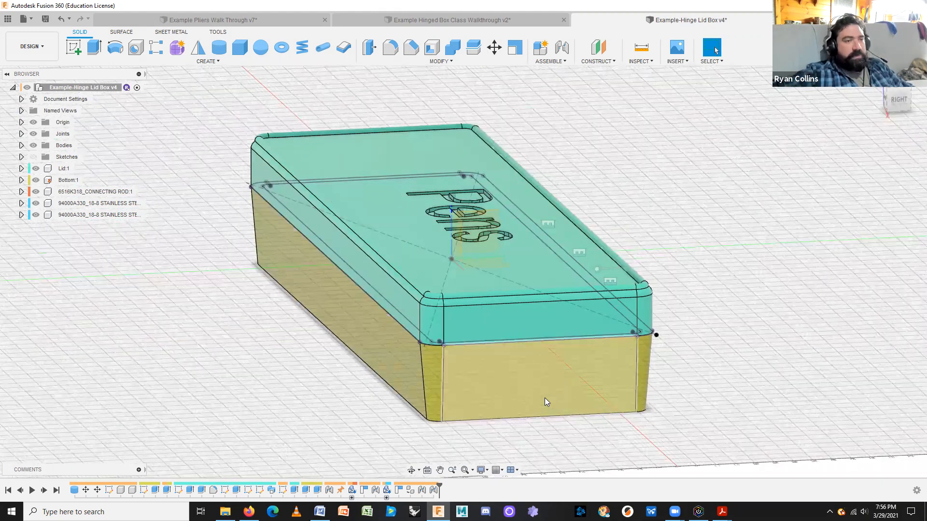
{"action": "key", "text": "ctrl+s"}
{"action": "left_click", "coordinate": [462, 278]}
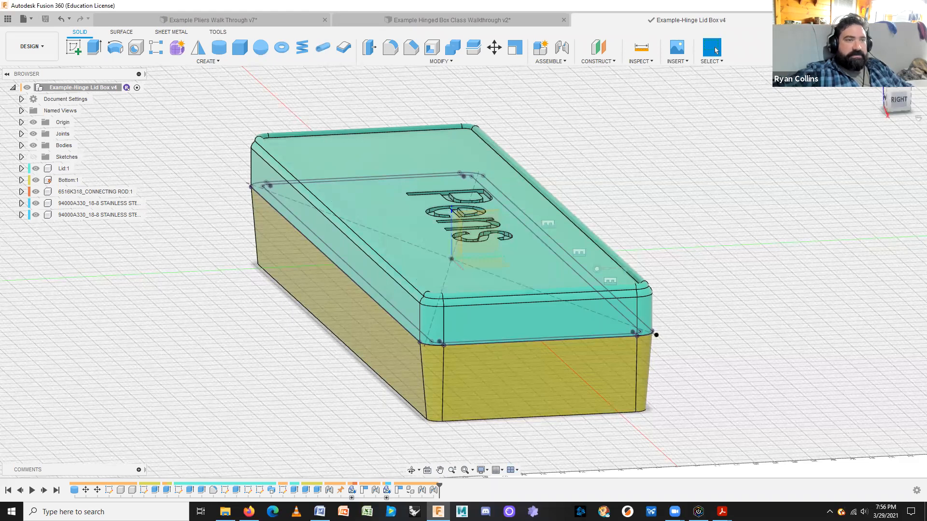
{"action": "middle_click_drag", "start_coordinate": [811, 175], "coordinate": [820, 181], "text": "shift"}
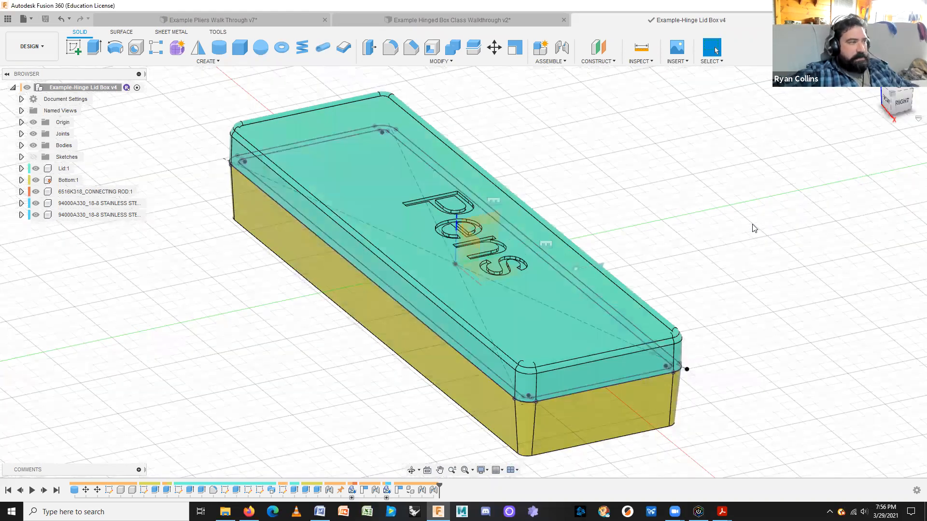